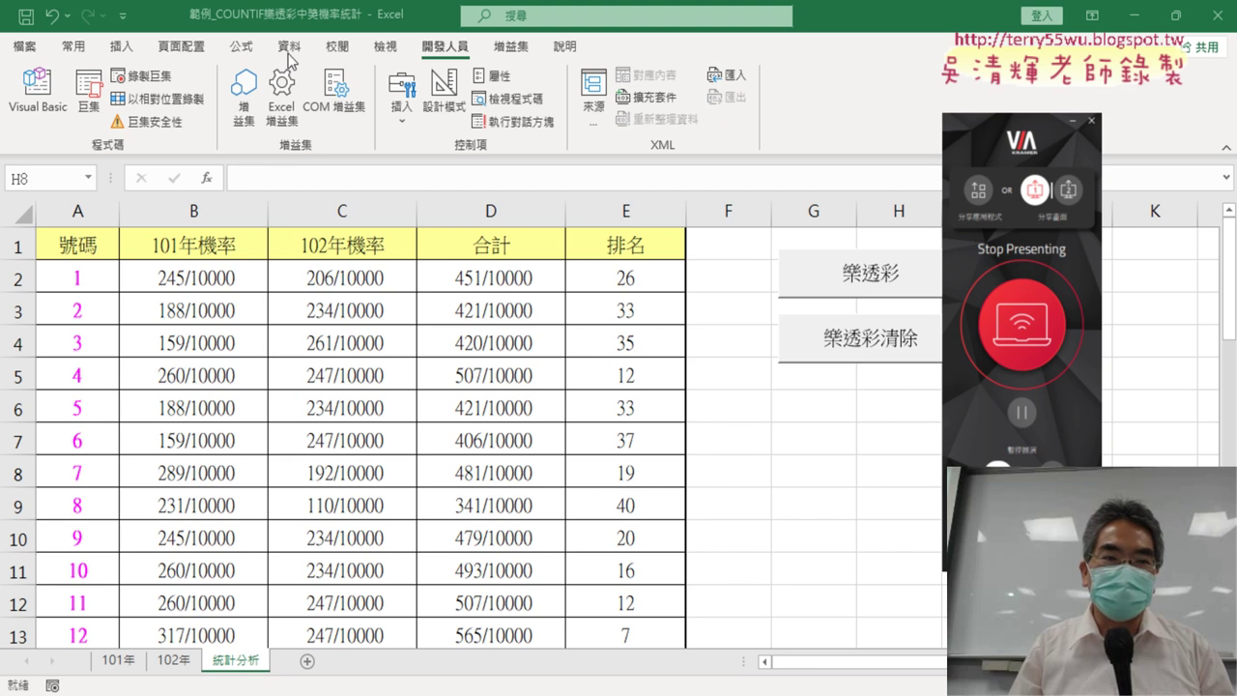
Delete the defined names 開獎101 and 開獎102 in Name Manager
scroll(289, 60, "up", 4)
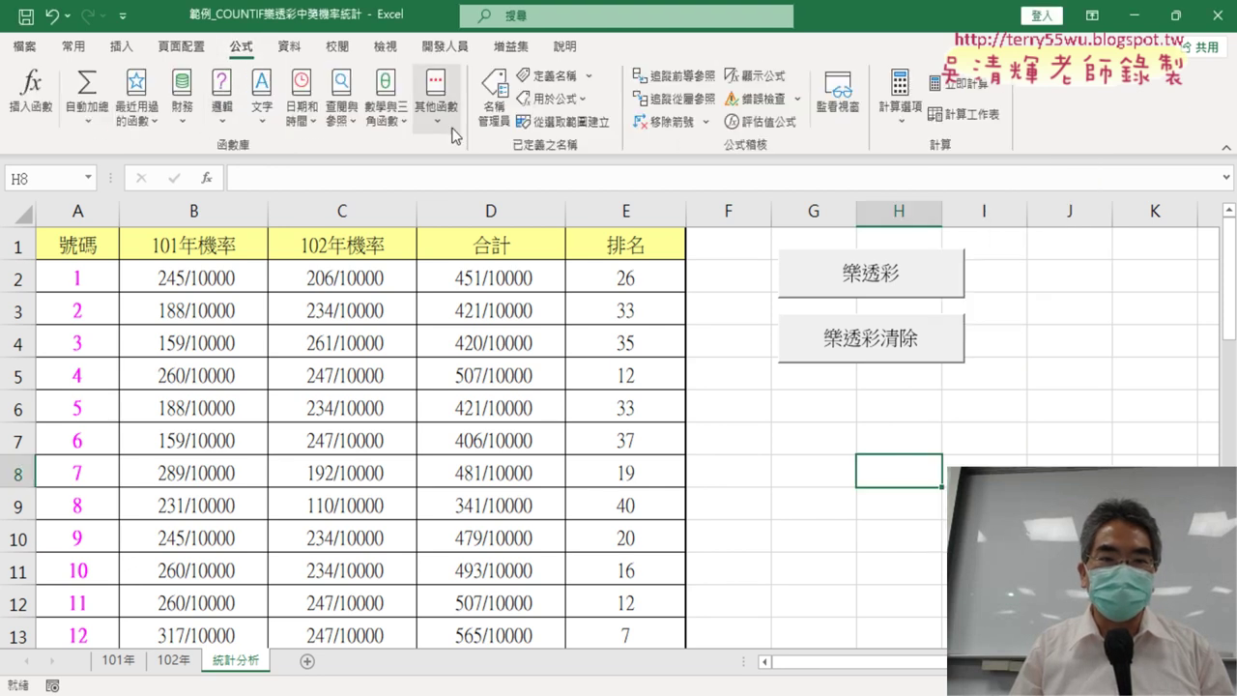
left_click(494, 104)
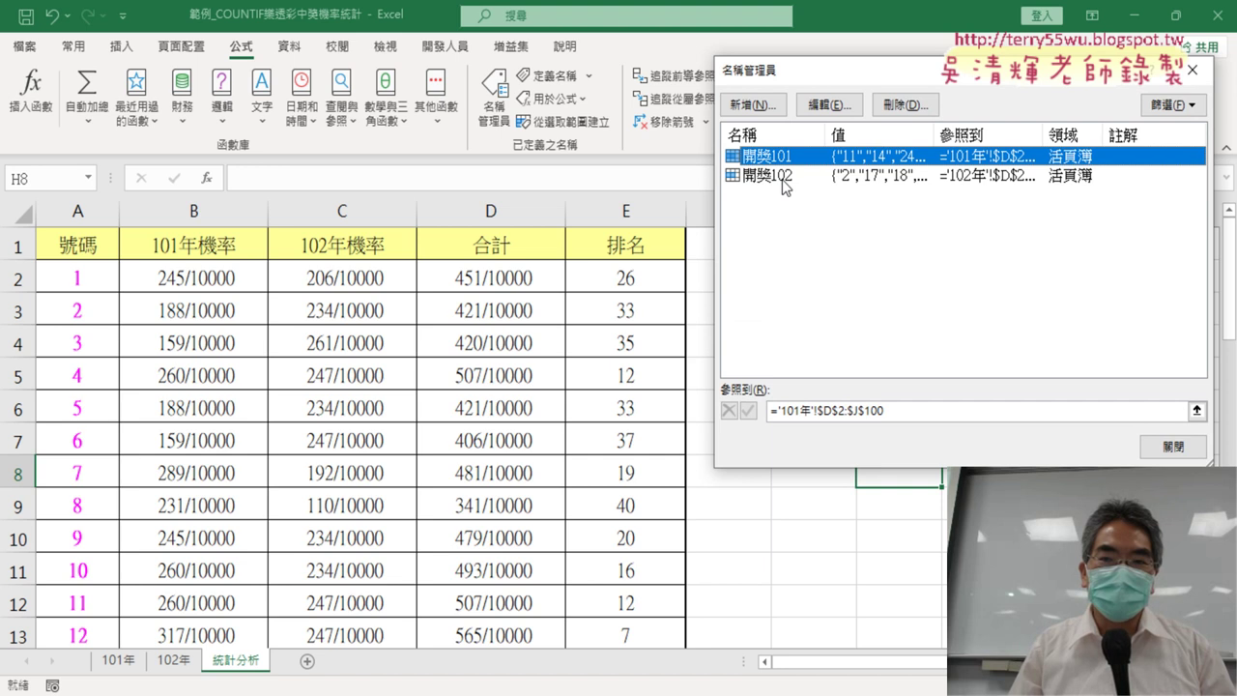
left_click(784, 179)
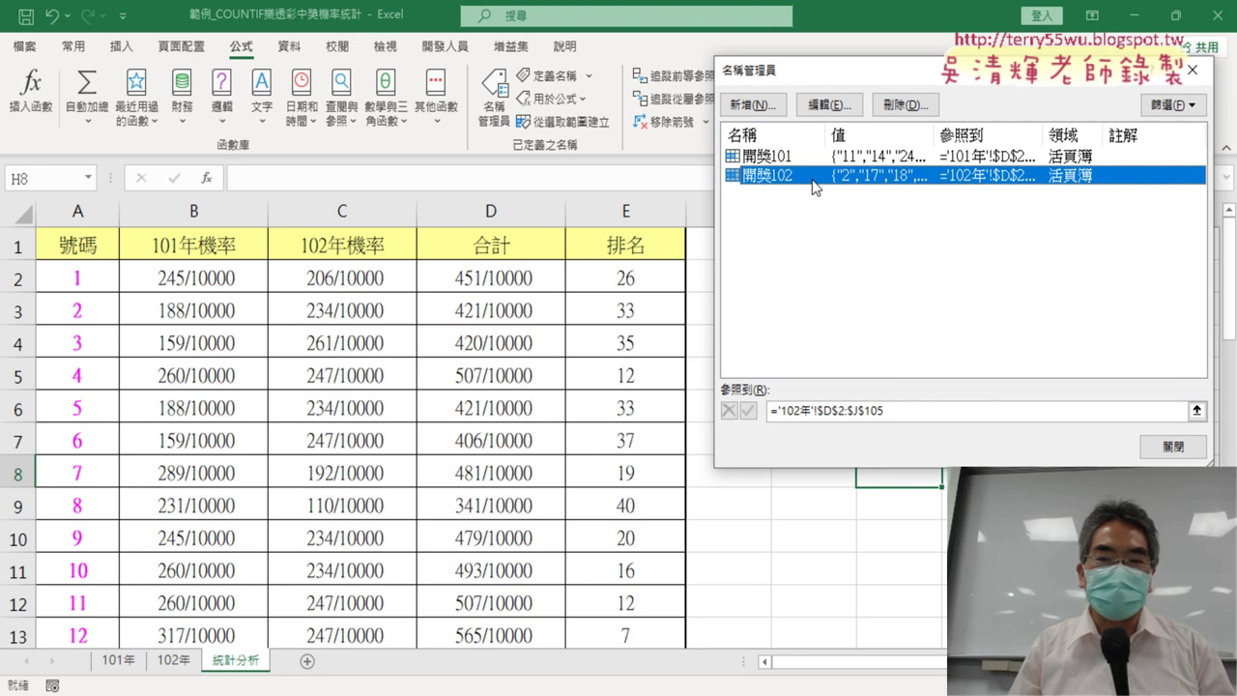
left_click(773, 155, "shift")
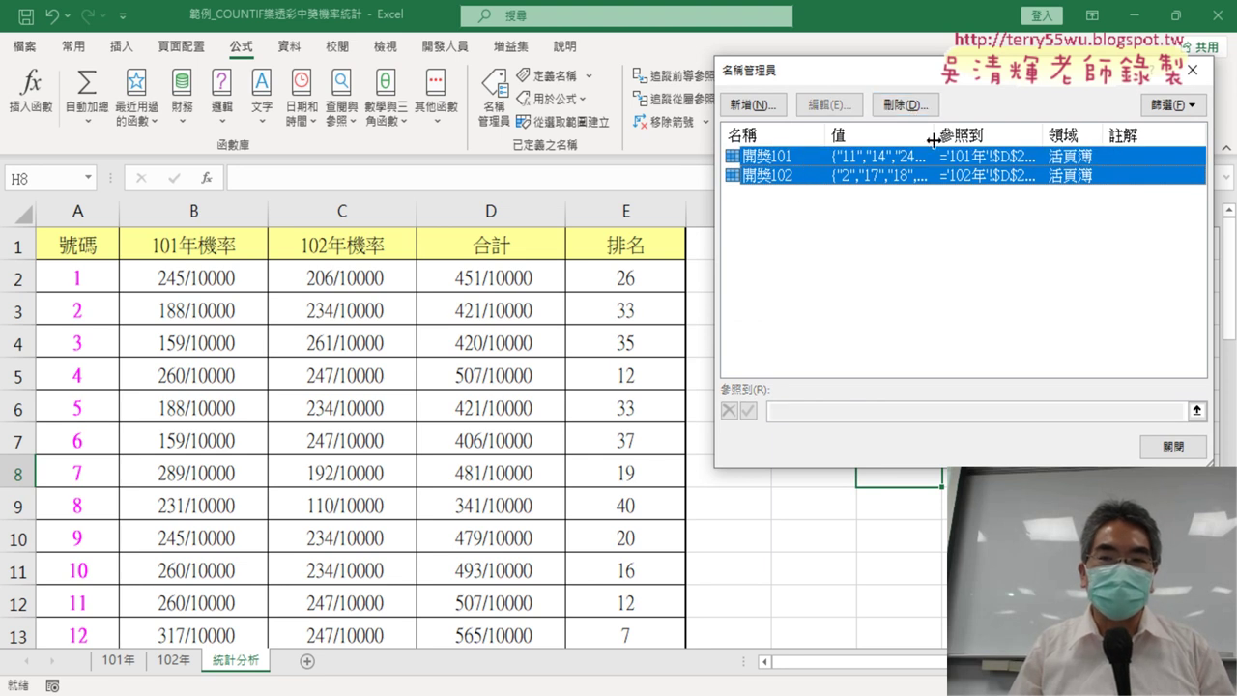
left_click(914, 108)
left_click(572, 408)
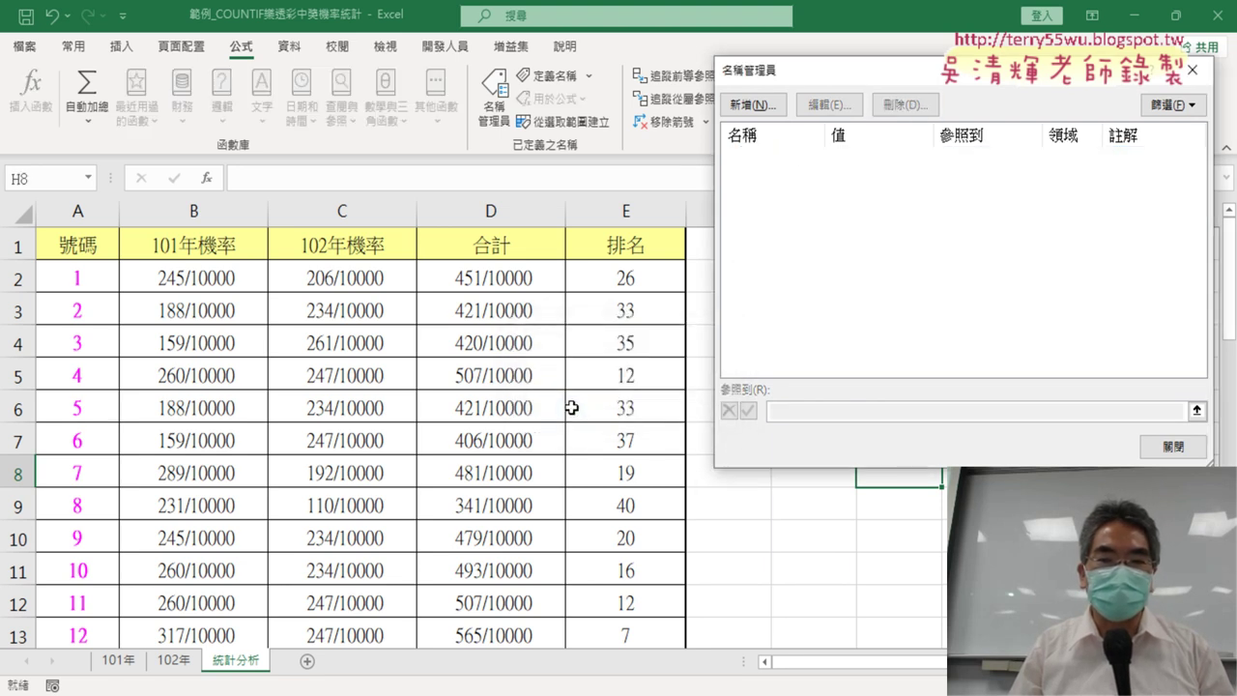
left_click(1172, 446)
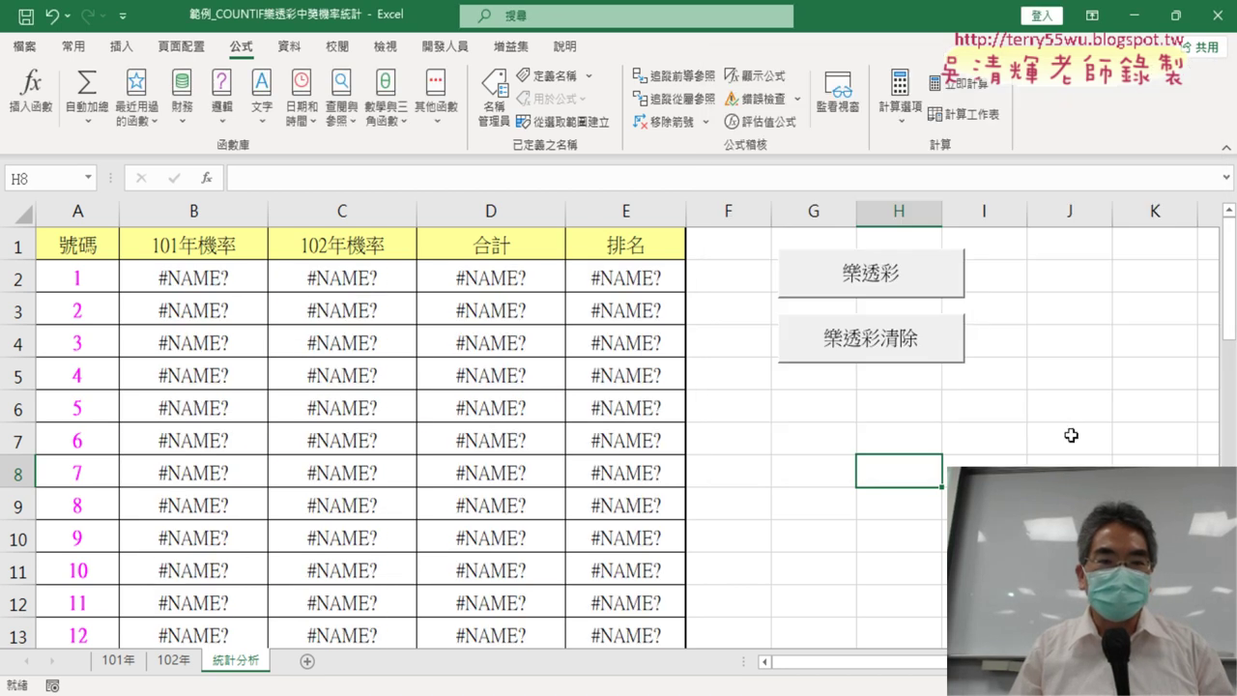
Inspect B2's formula and highlight its reference to the missing name 開獎101
left_click(194, 279)
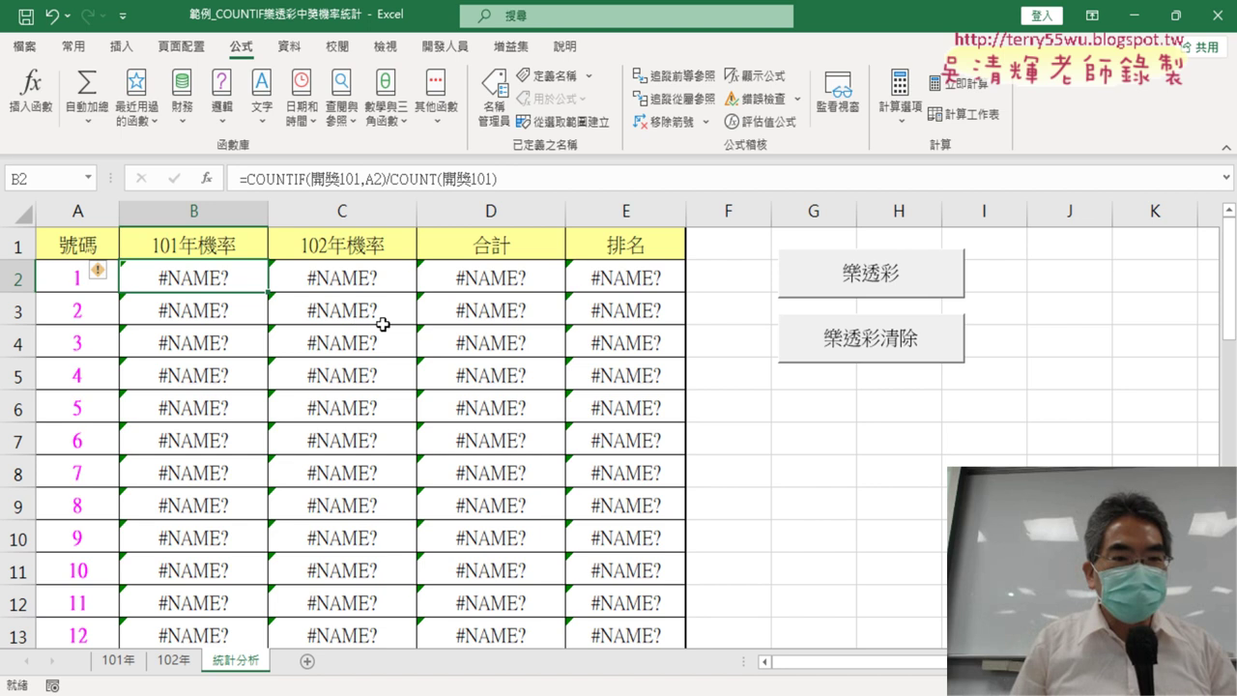
left_click_drag(311, 179, 362, 179)
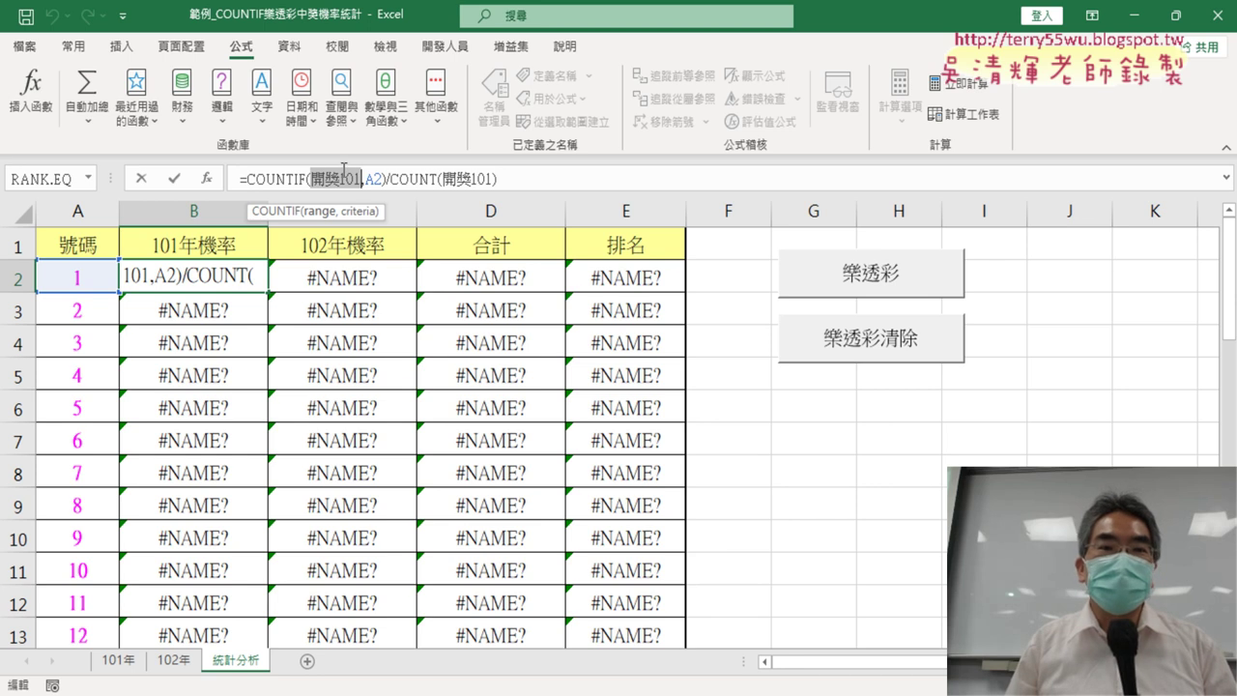
left_click(142, 181)
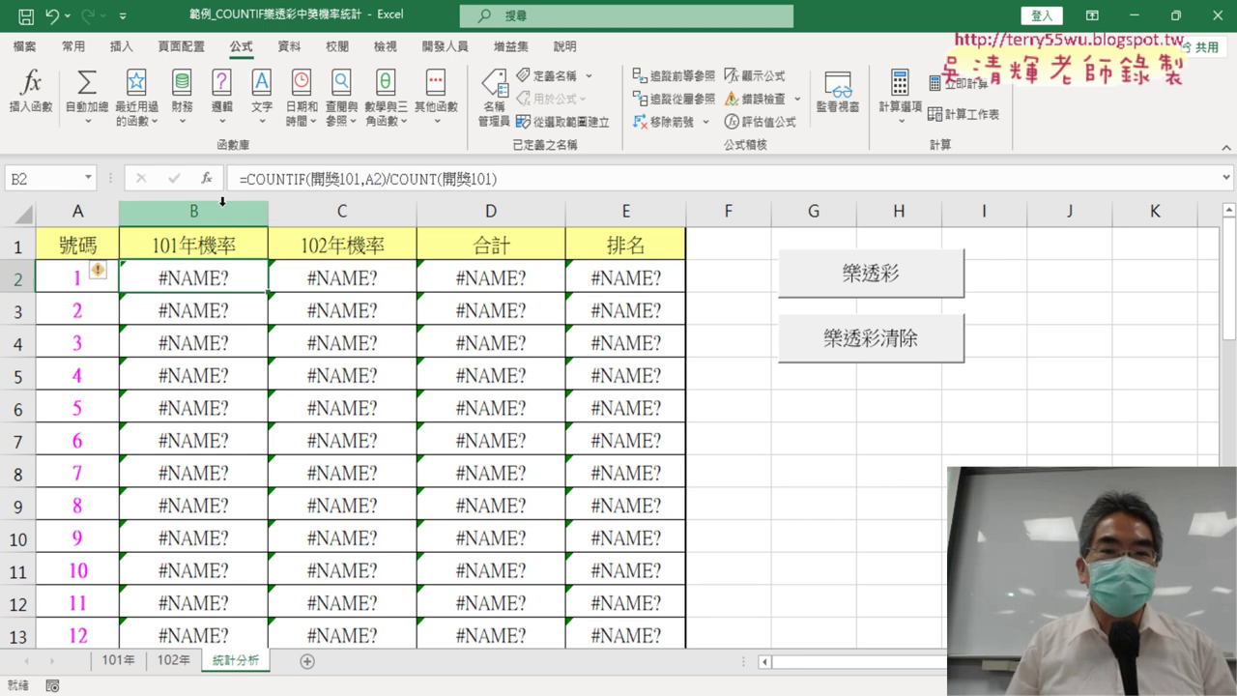
Confirm Name Manager lists no names and switch to the 101年 sheet
left_click(493, 114)
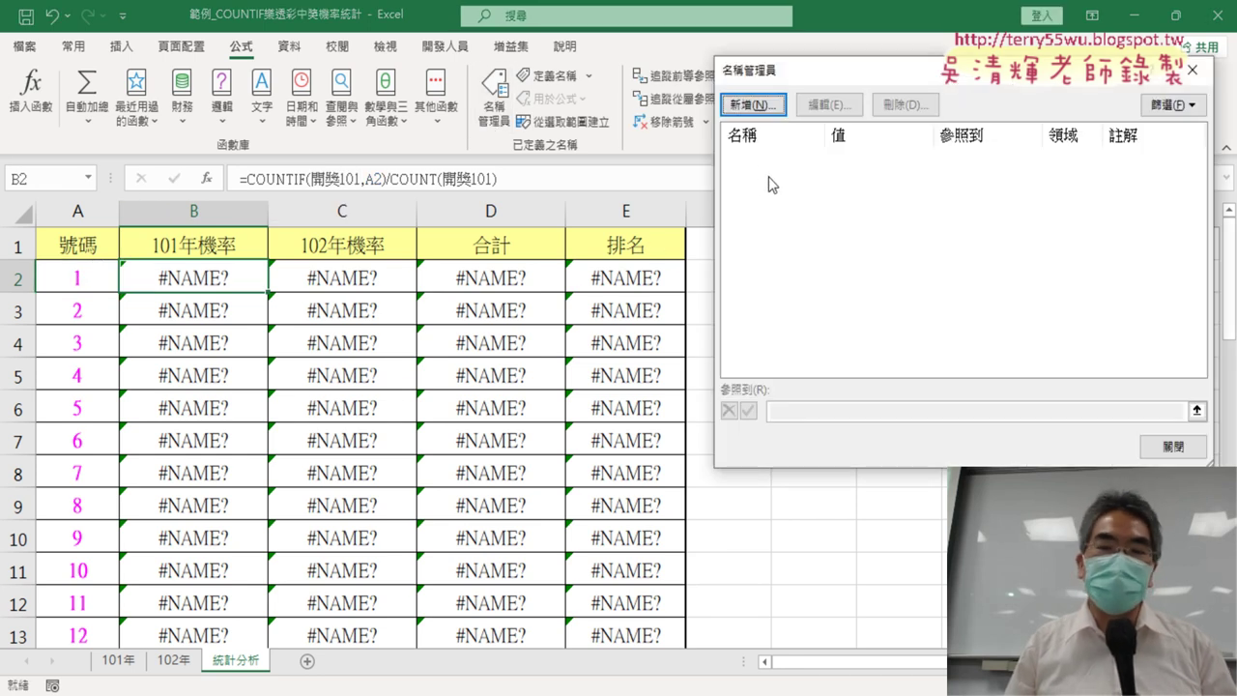
left_click(1173, 447)
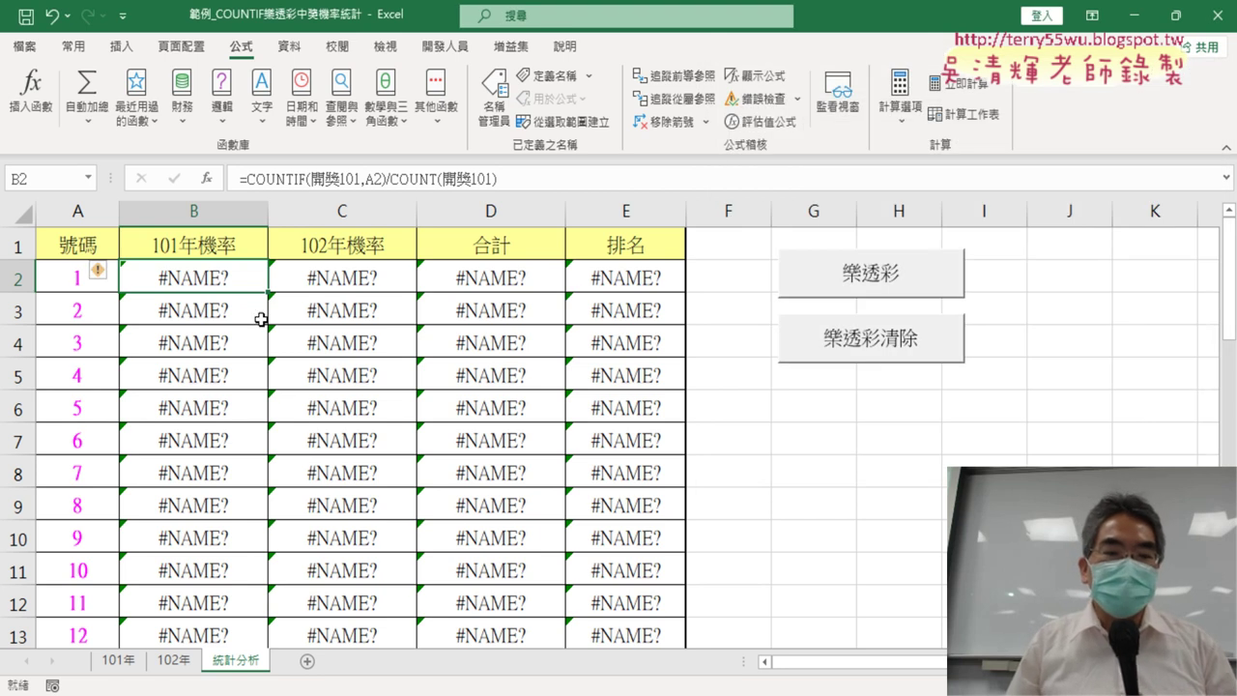
left_click(120, 662)
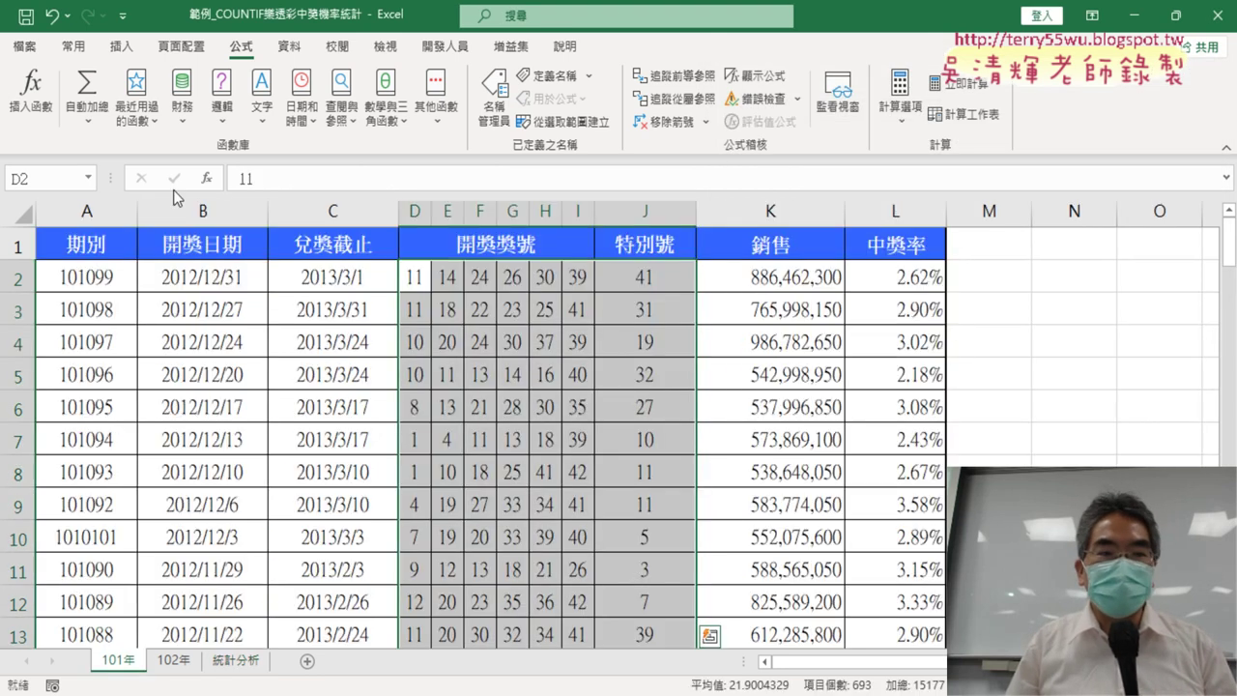
Name the selected D2:J draw-number range on 101年 as 開獎101 via the Name Box
left_click(50, 179)
type("開ㄐ")
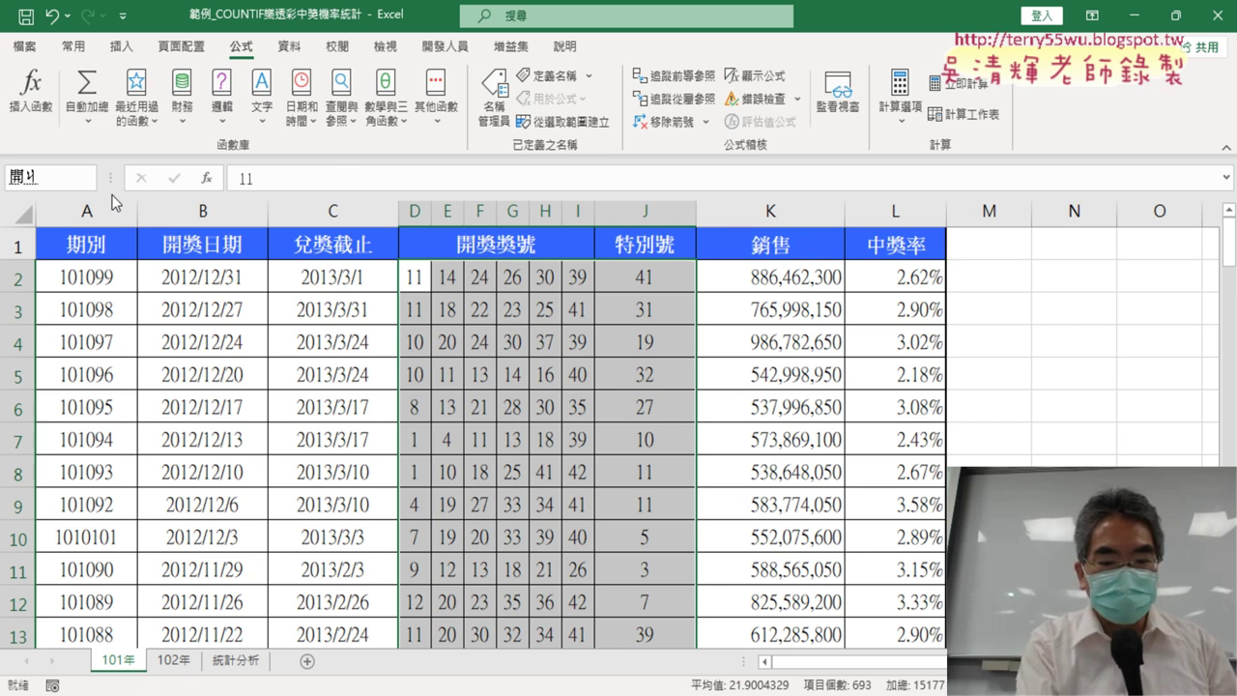
type("獎101")
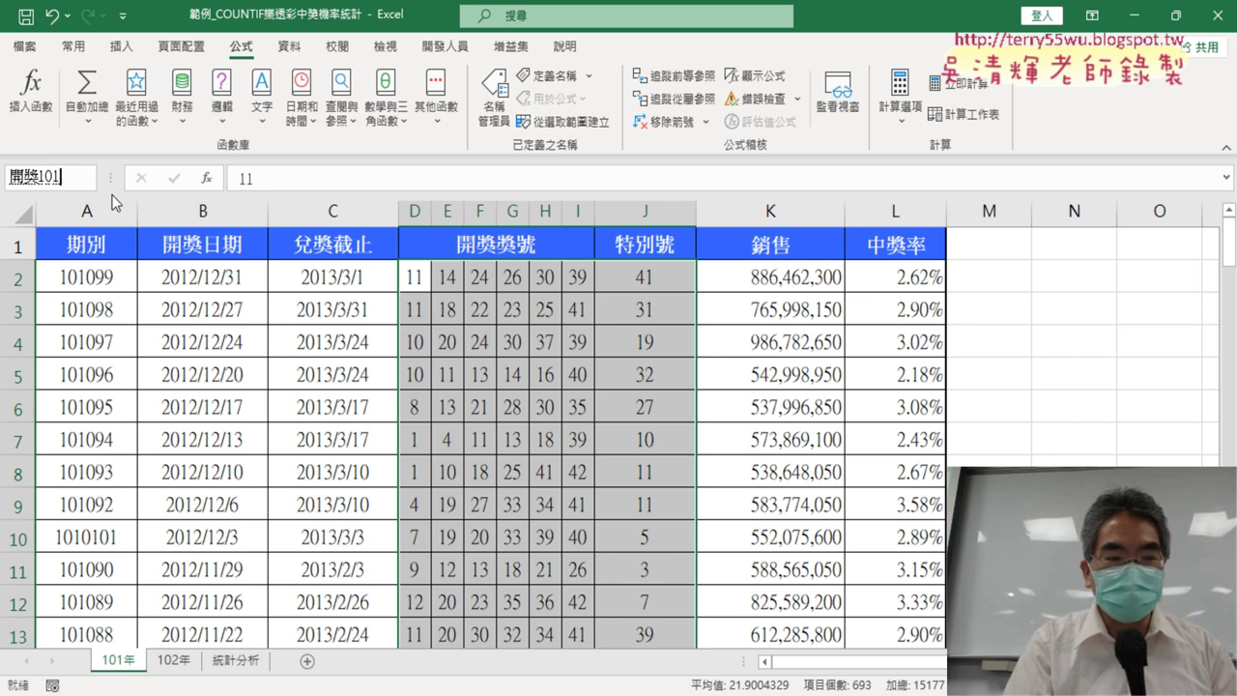
key("Return")
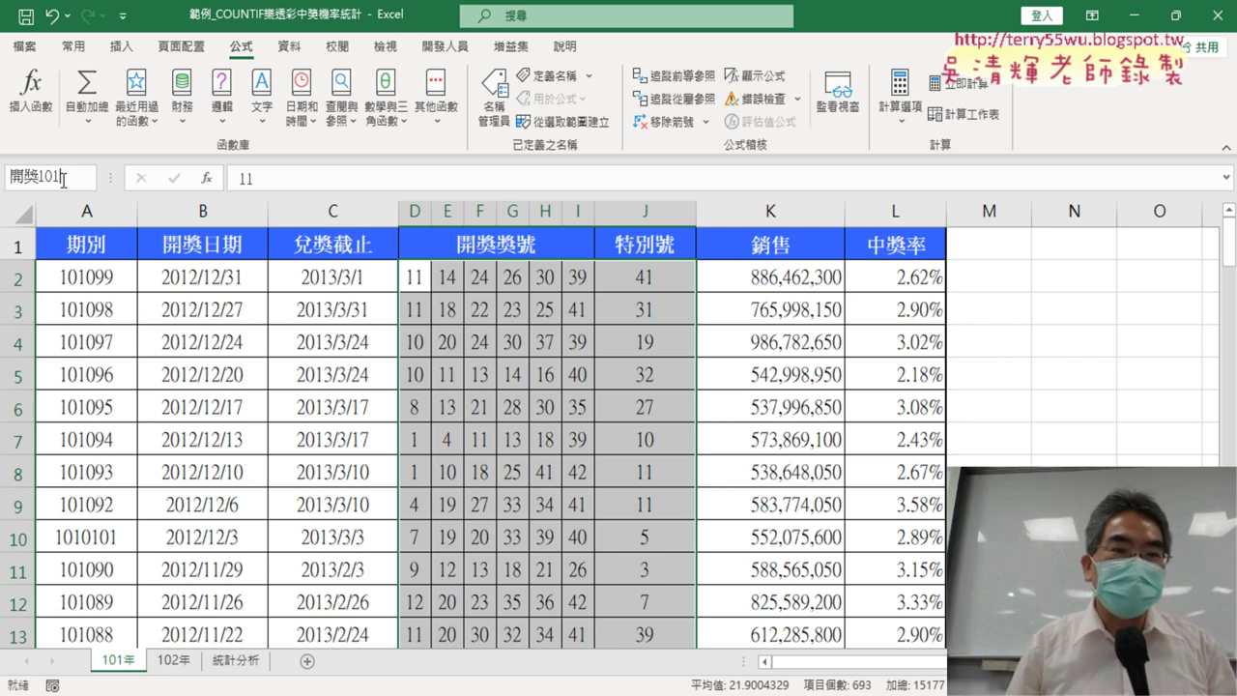
left_click_drag(63, 181, 3, 182)
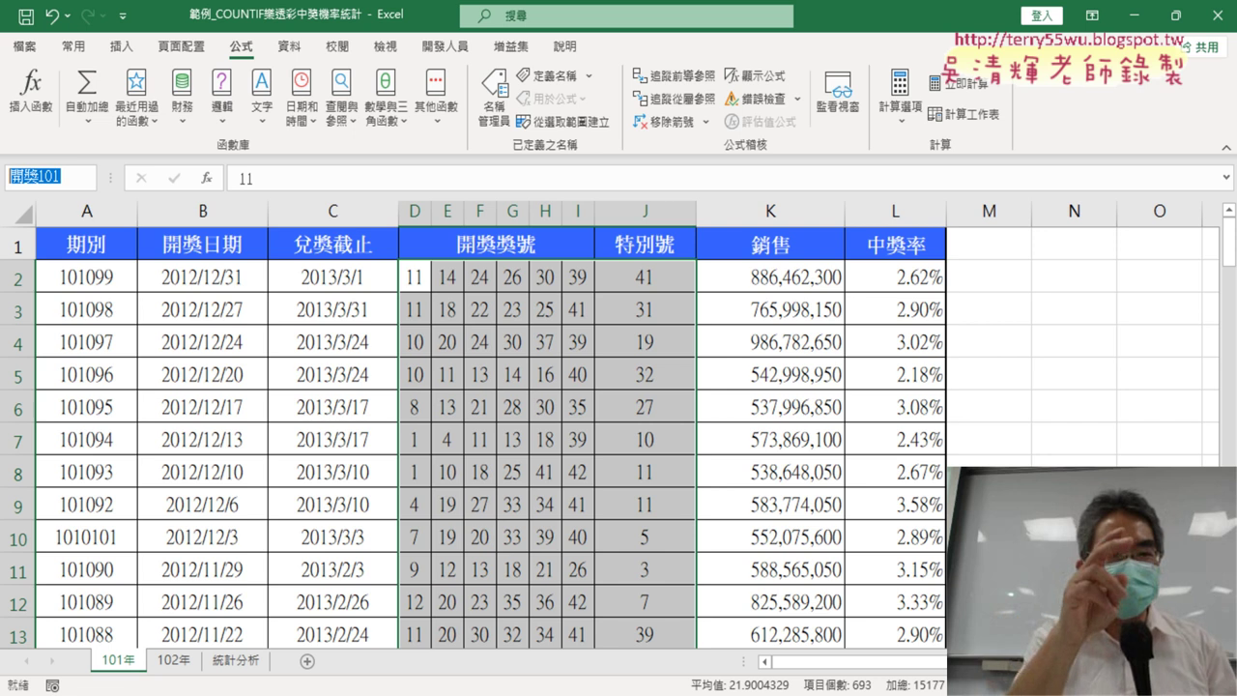
key("Return")
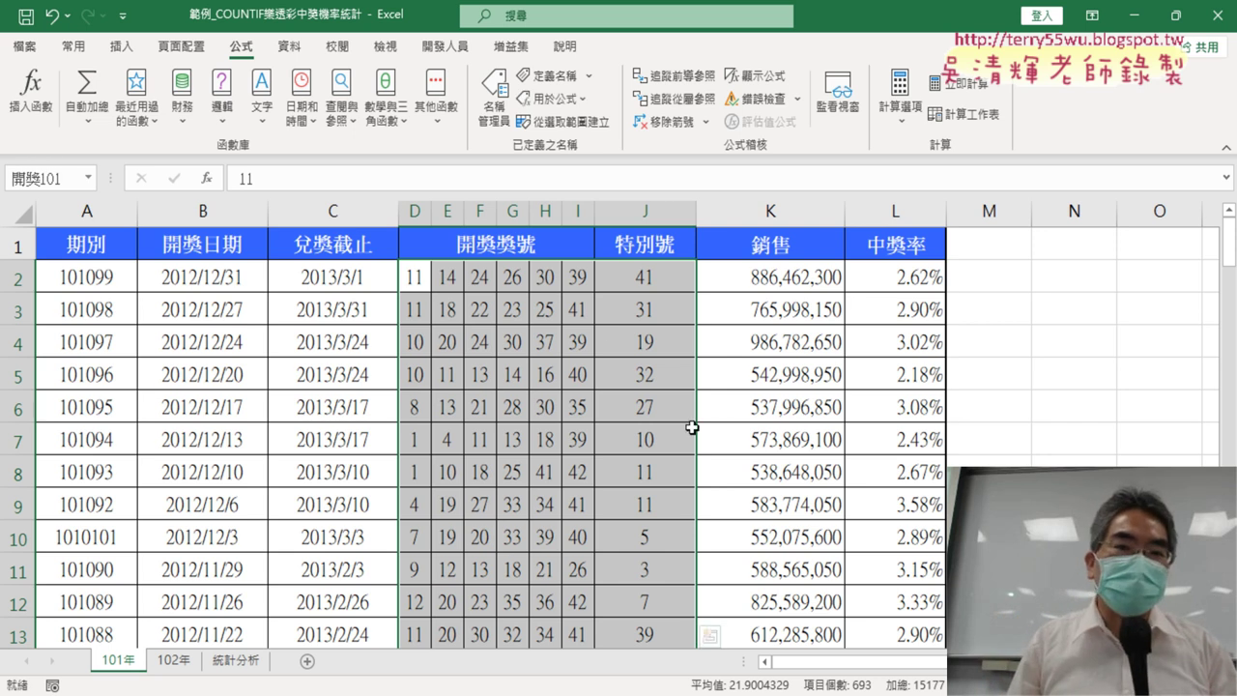
Verify 開獎101 exists, then name the 102年 sheet's draw-number range 開獎102
left_click(494, 106)
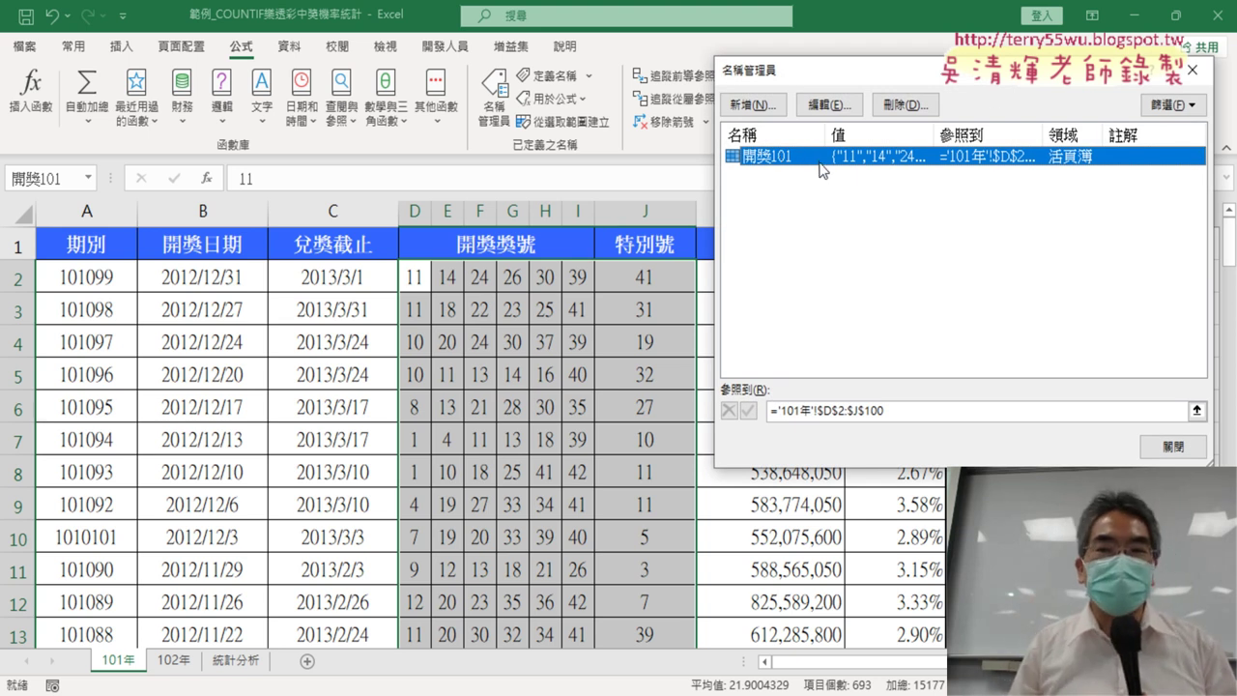
left_click(1192, 70)
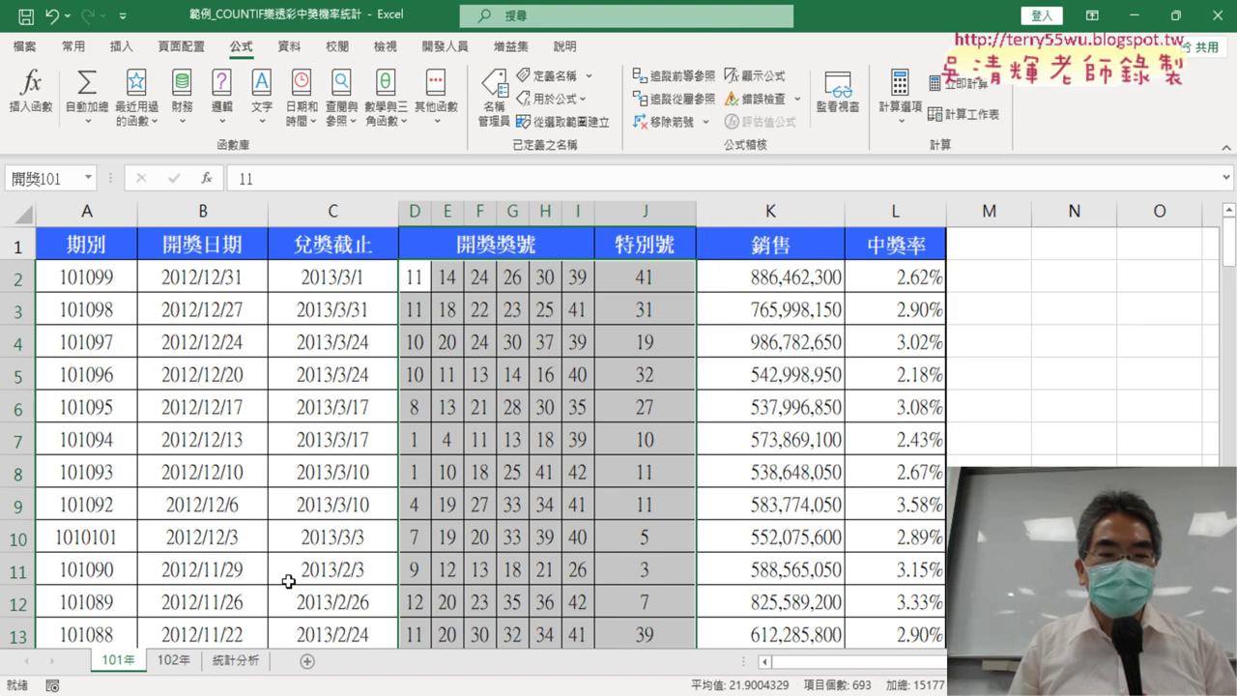
left_click(172, 661)
left_click(57, 173)
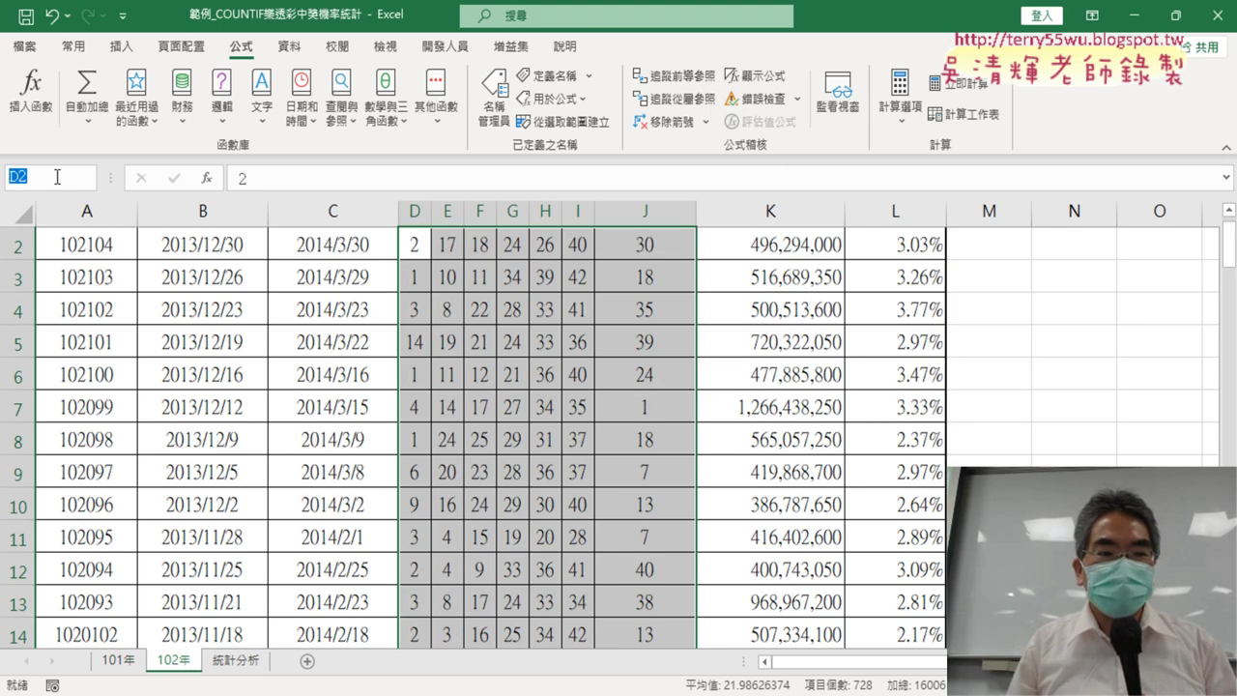
type("開獎101")
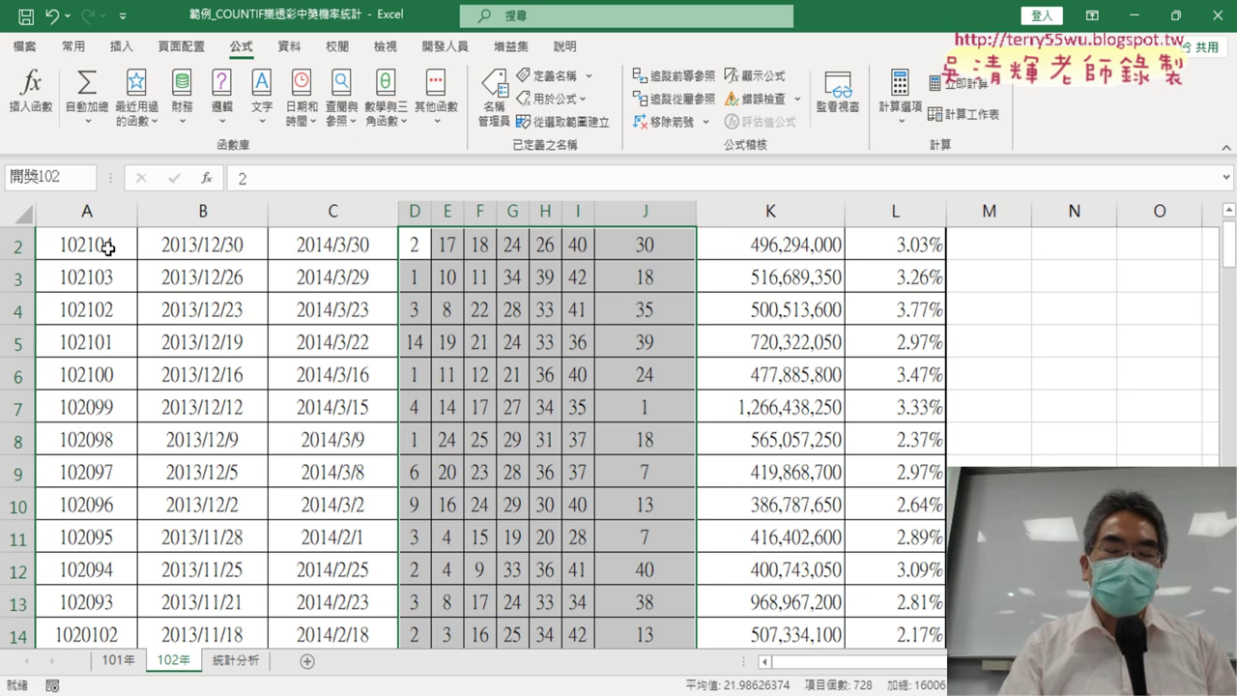
key("Return")
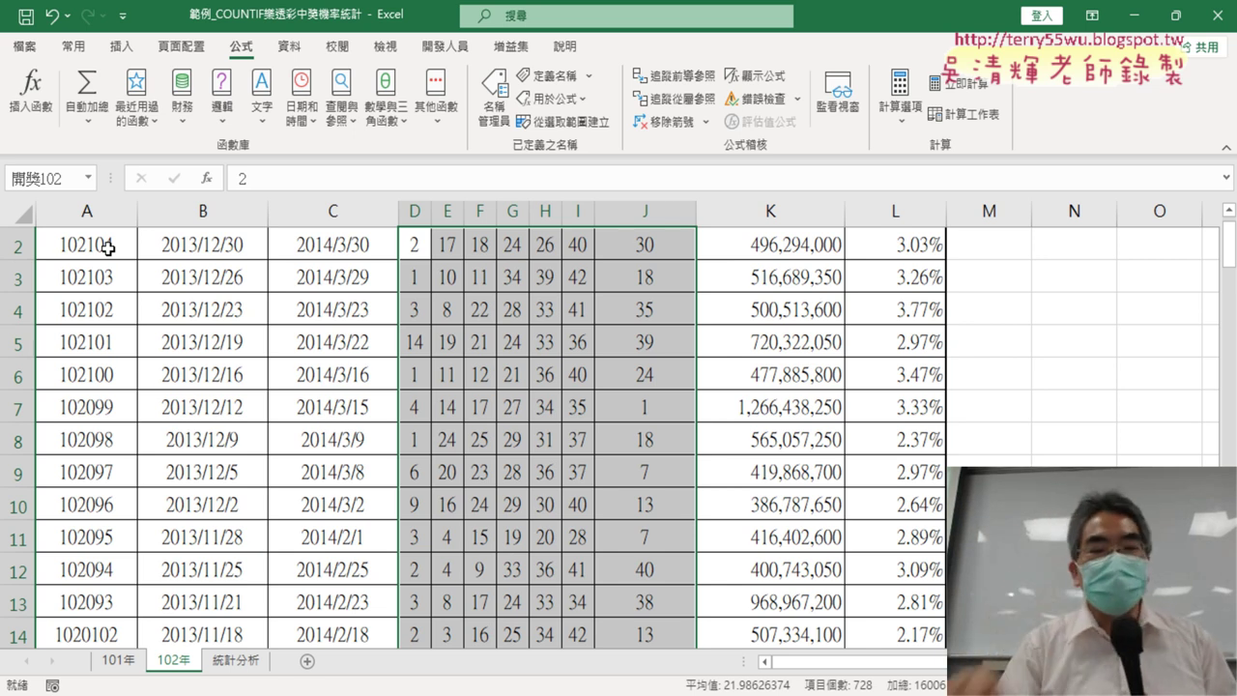
Open the VBA editor from the Developer tab and highlight 開獎101 in the 樂透彩 macro
left_click(445, 45)
left_click(36, 92)
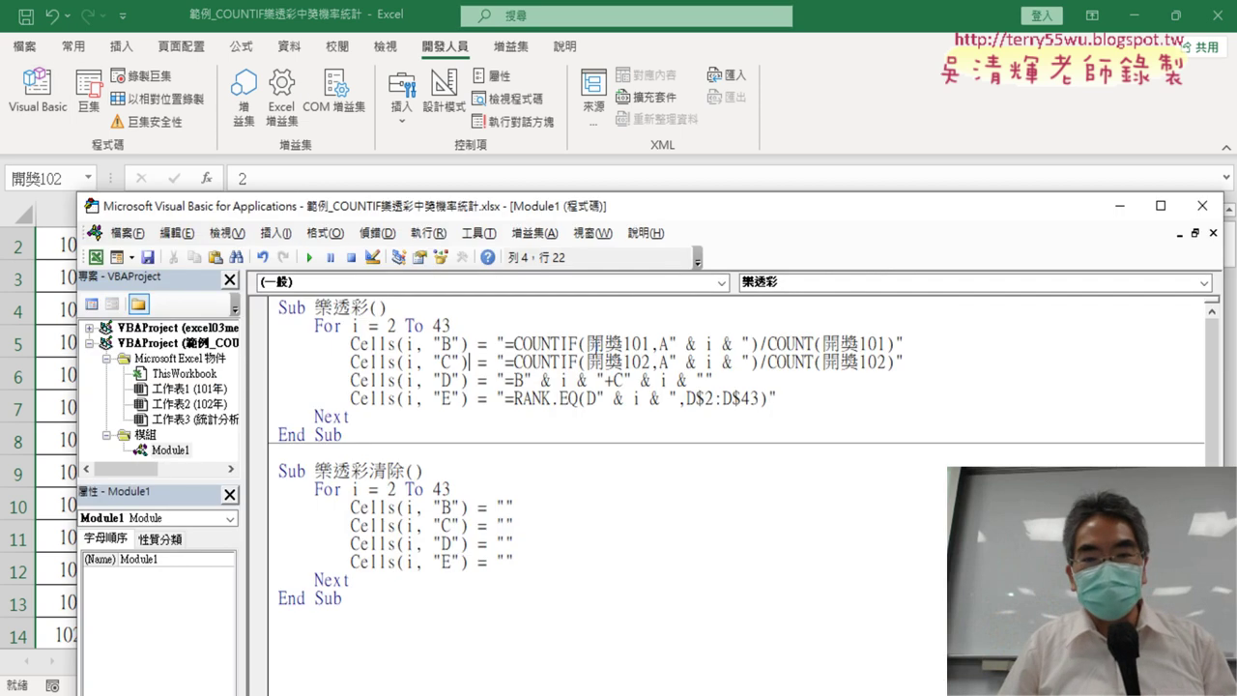
left_click_drag(588, 343, 646, 344)
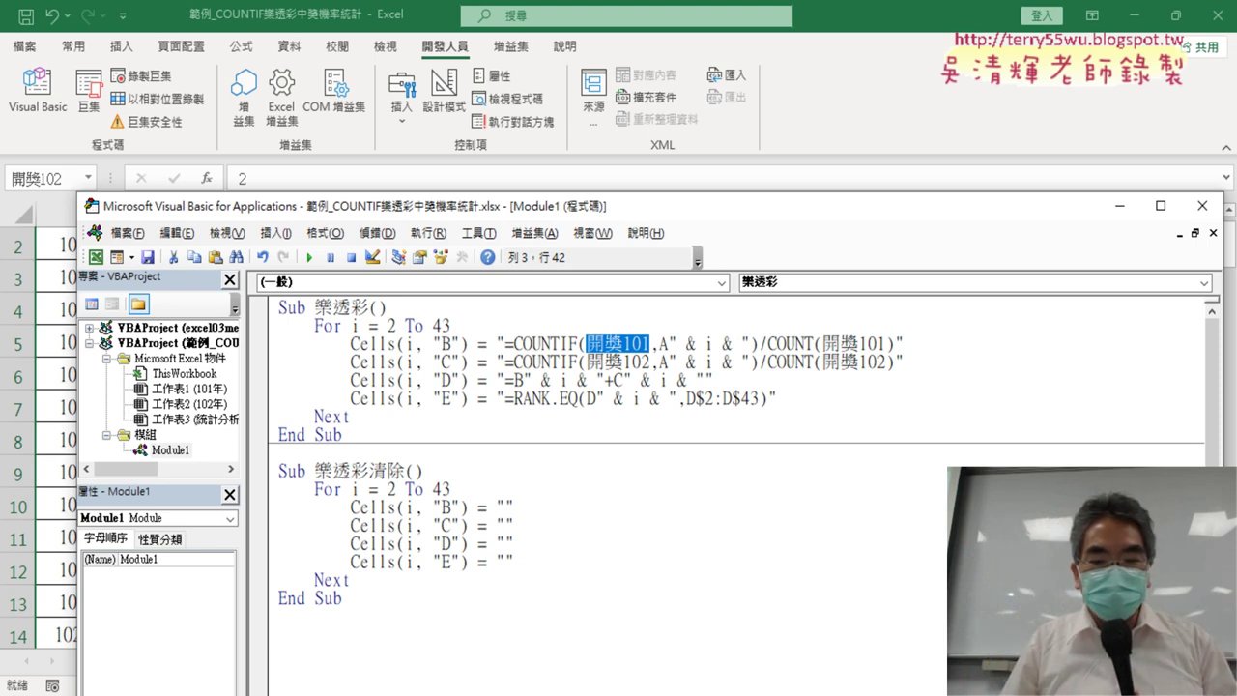
Select the RANK.EQ line ranking against 合計 in the Google Docs code document
left_click(644, 649)
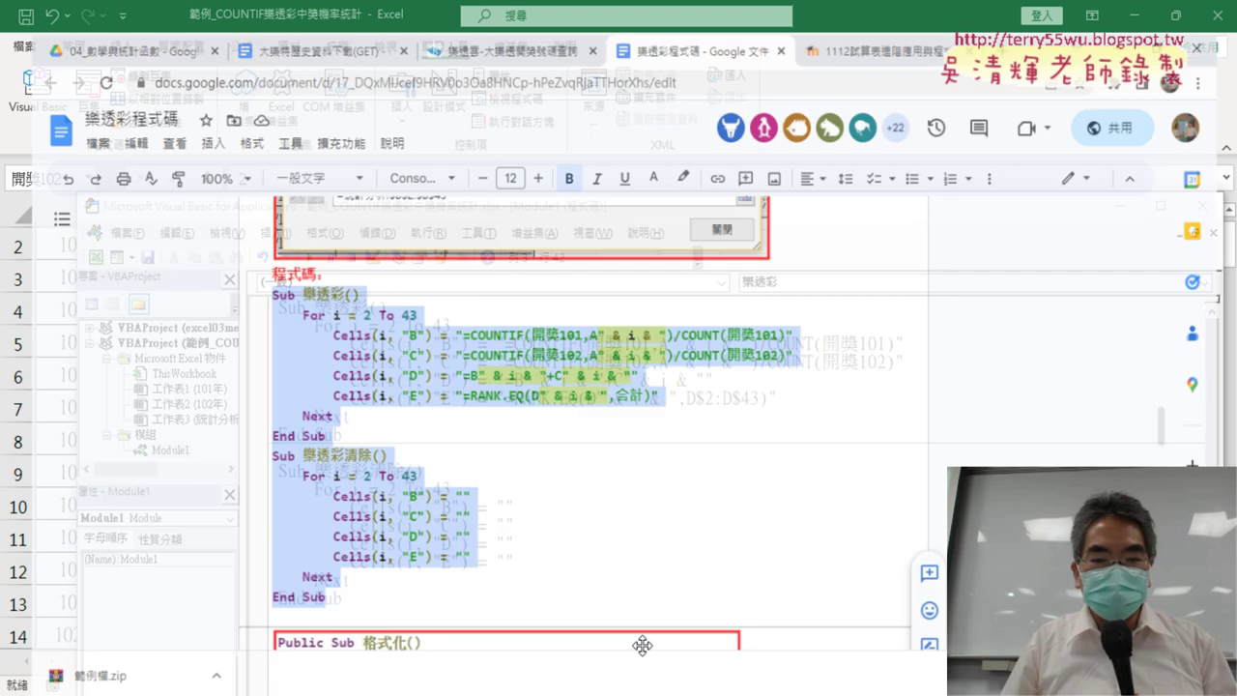
left_click_drag(657, 377, 309, 376)
key("ctrl+c")
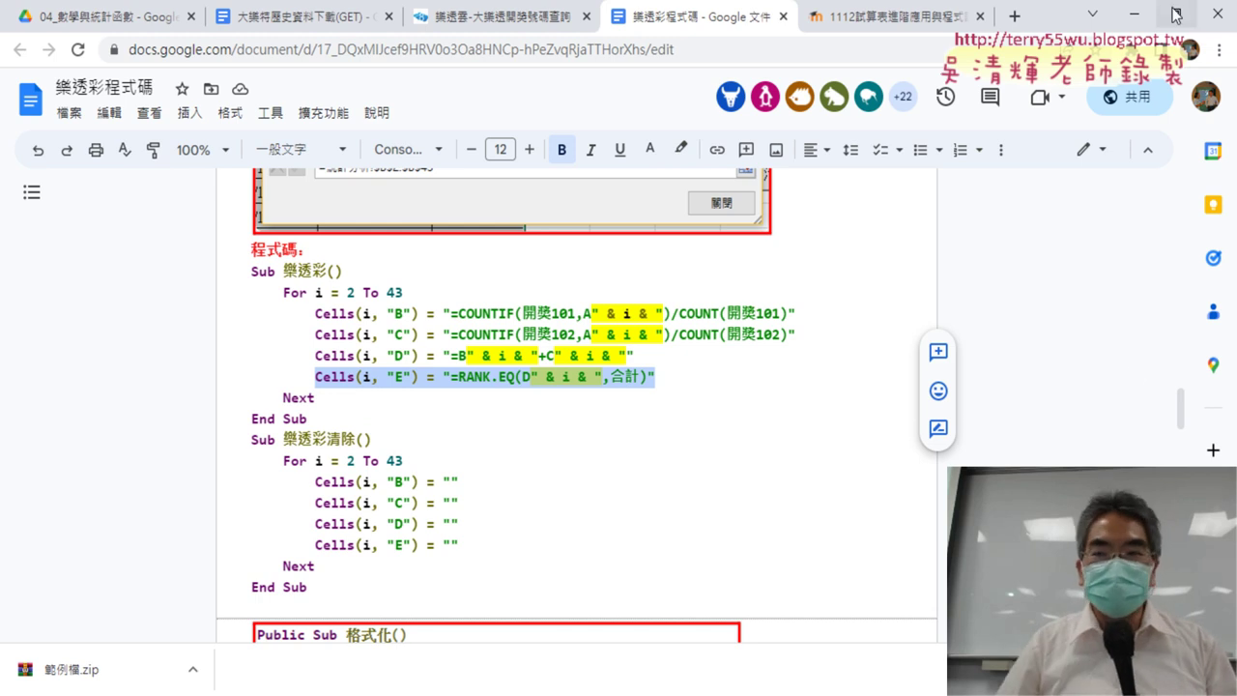
left_click(1141, 16)
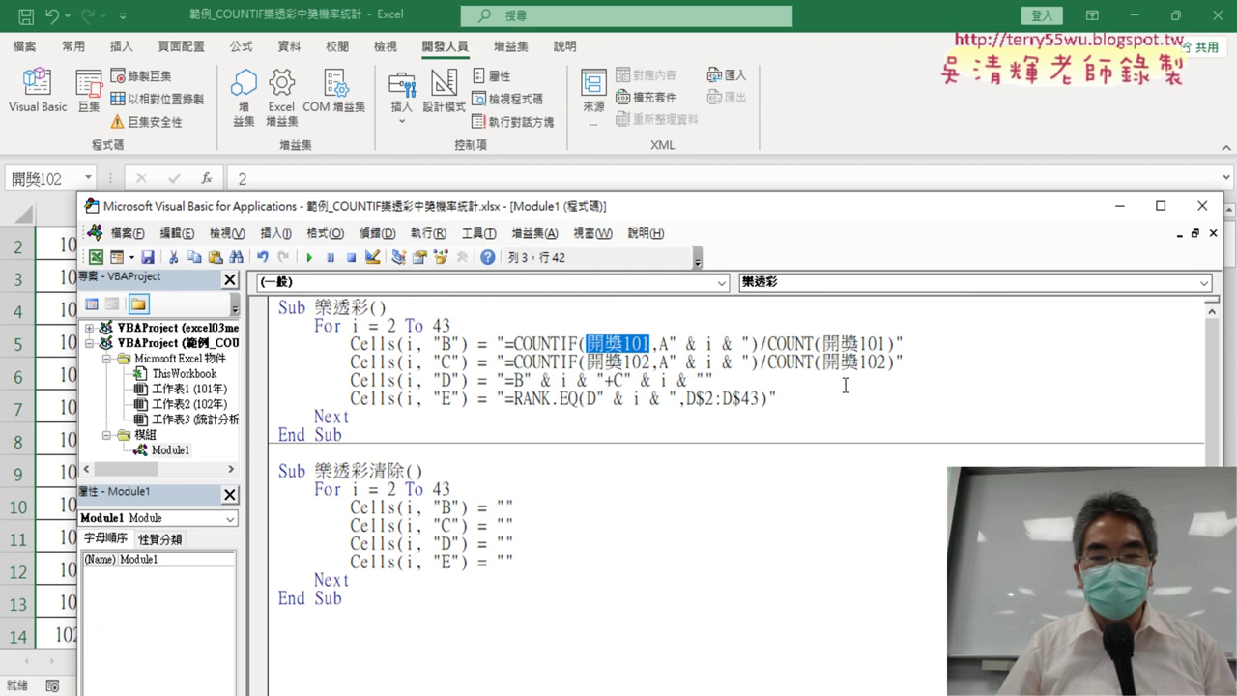
Replace the macro's RANK.EQ line with the 合計 version, then return to the 102年 sheet
left_click_drag(777, 397, 352, 397)
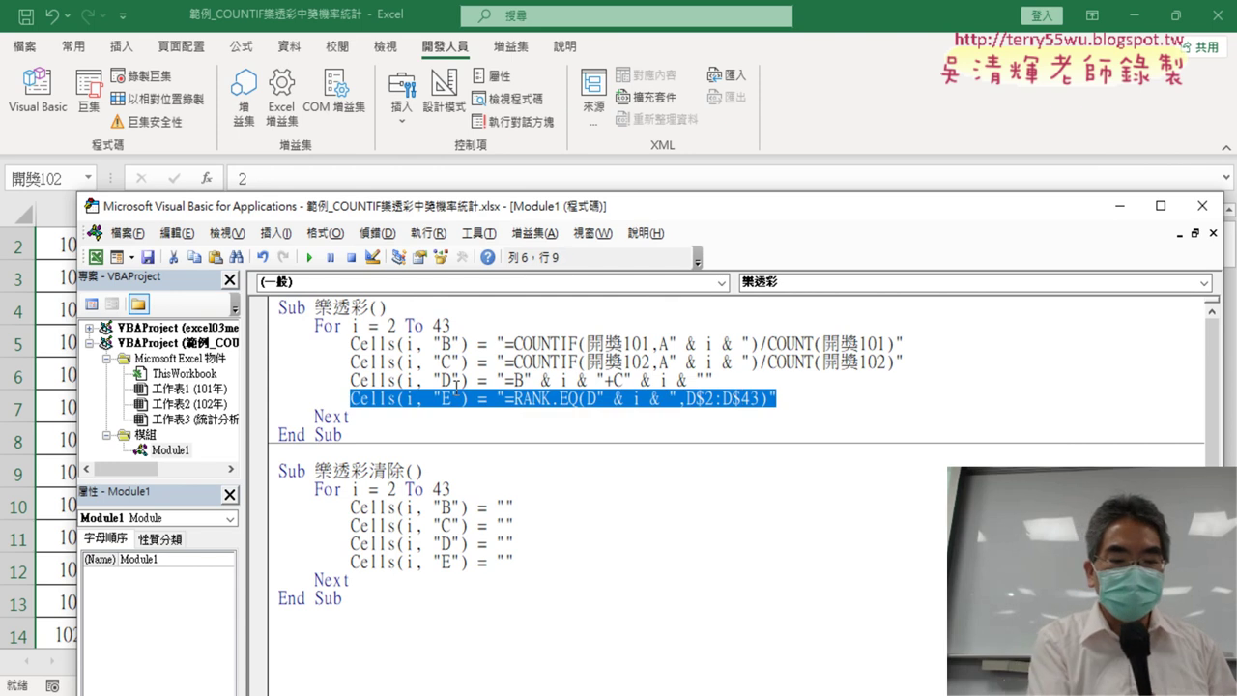
key("ctrl+v")
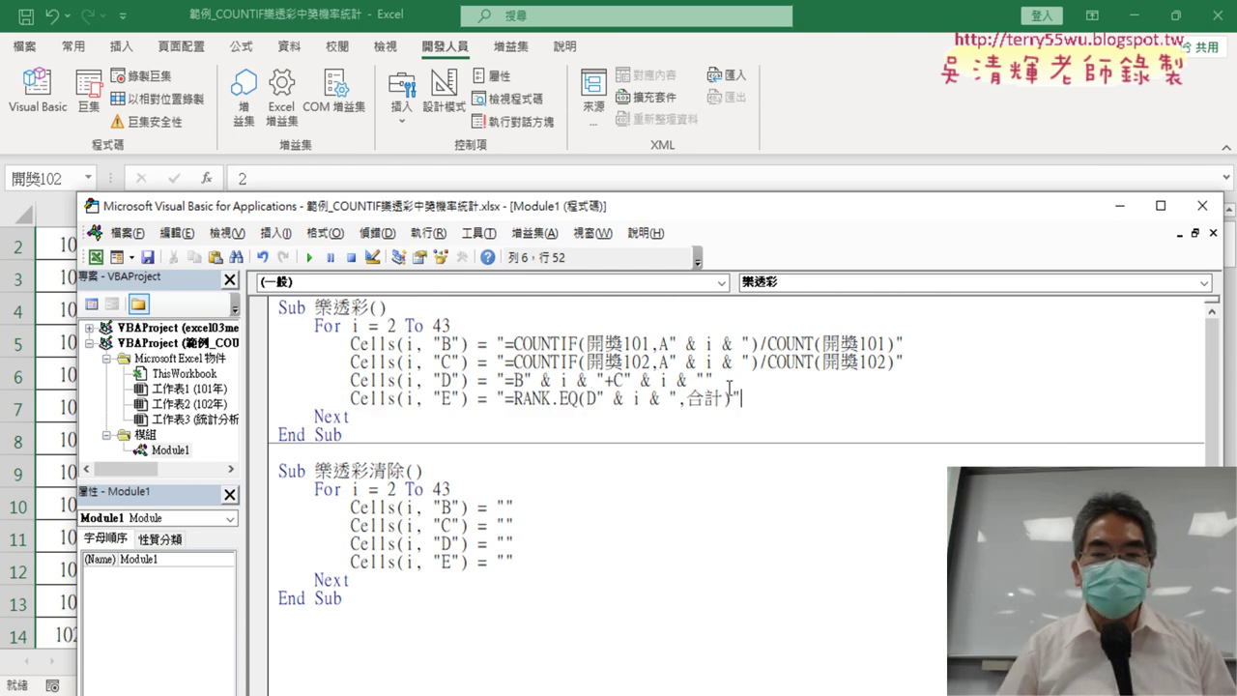
left_click_drag(692, 401, 725, 399)
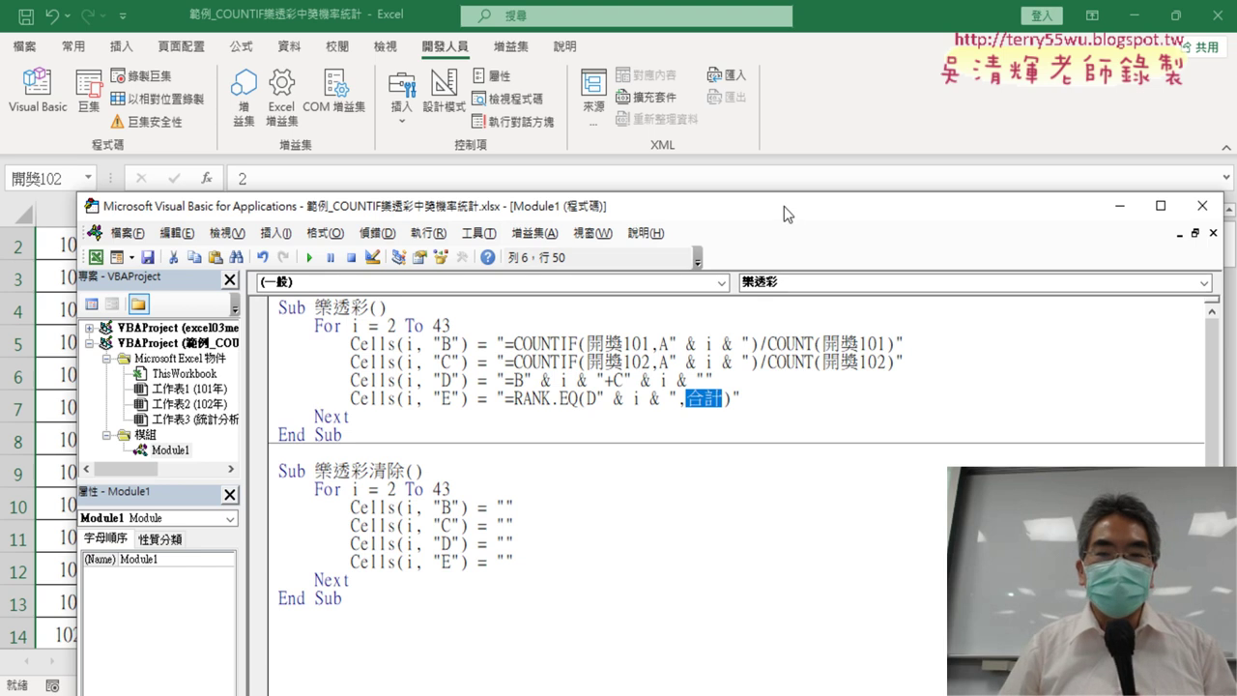
left_click(897, 90)
left_click(1098, 366)
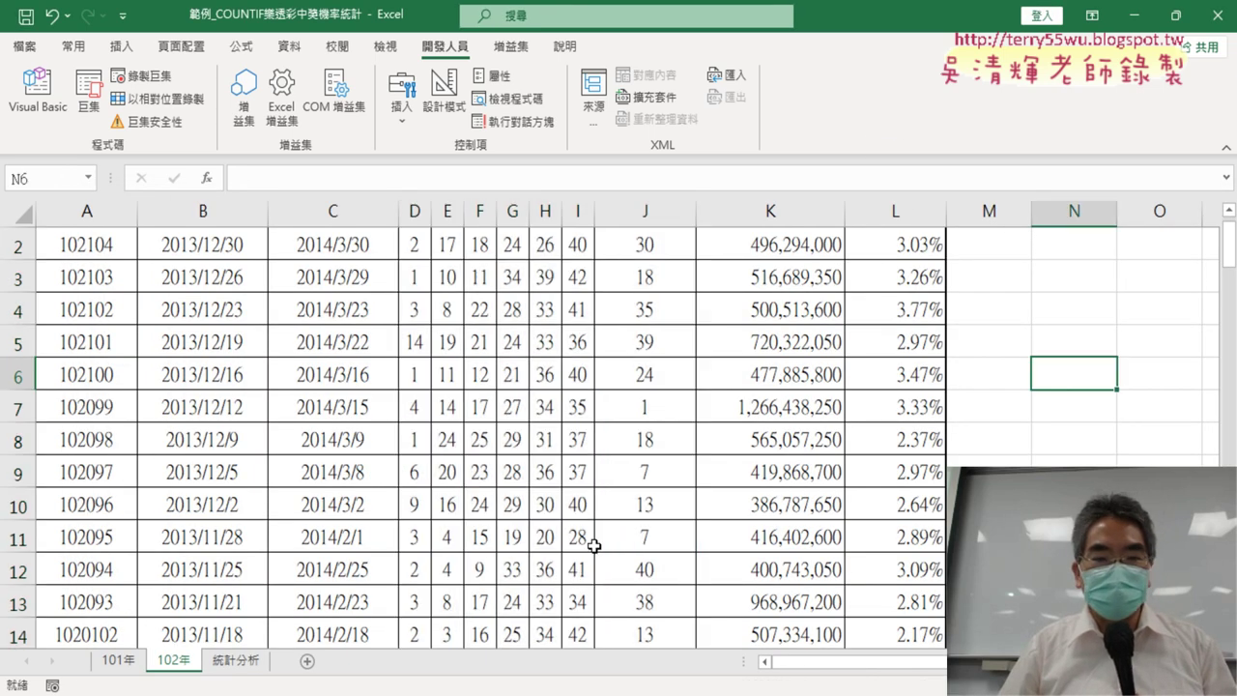
On 統計分析, clear and rerun the lottery macro, then inspect E2's #NAME? from =RANK.EQ(D2,合計)
left_click(242, 661)
left_click(890, 331)
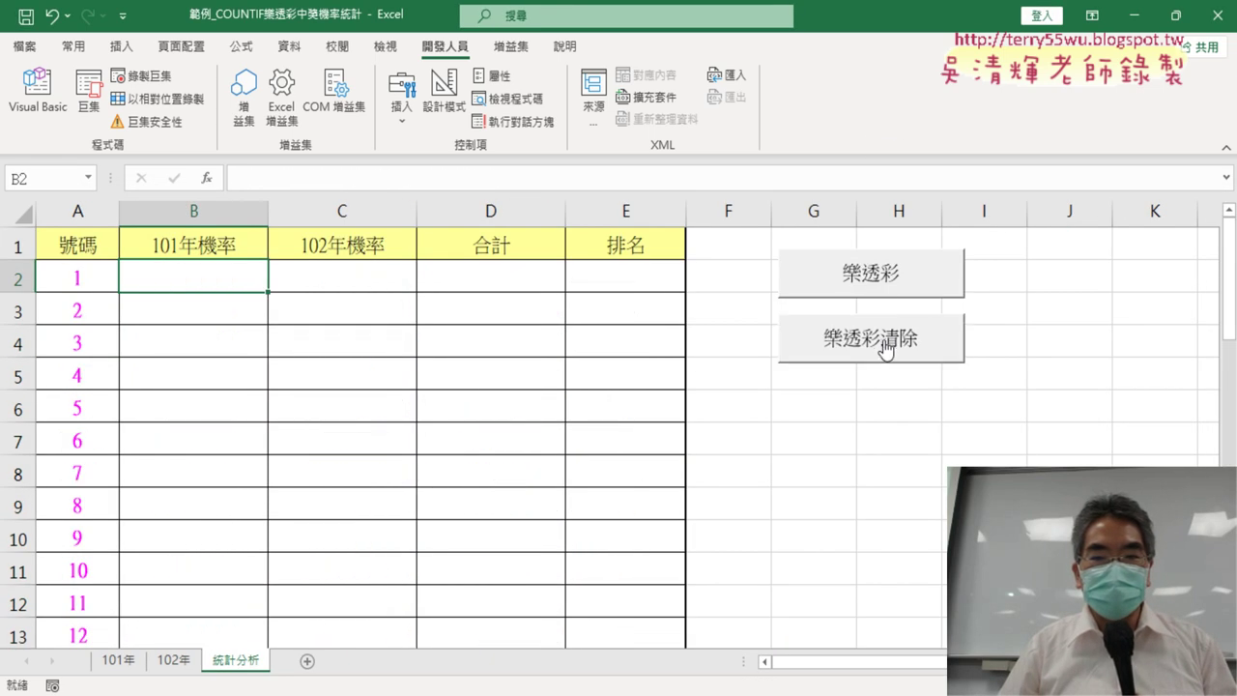
left_click(882, 283)
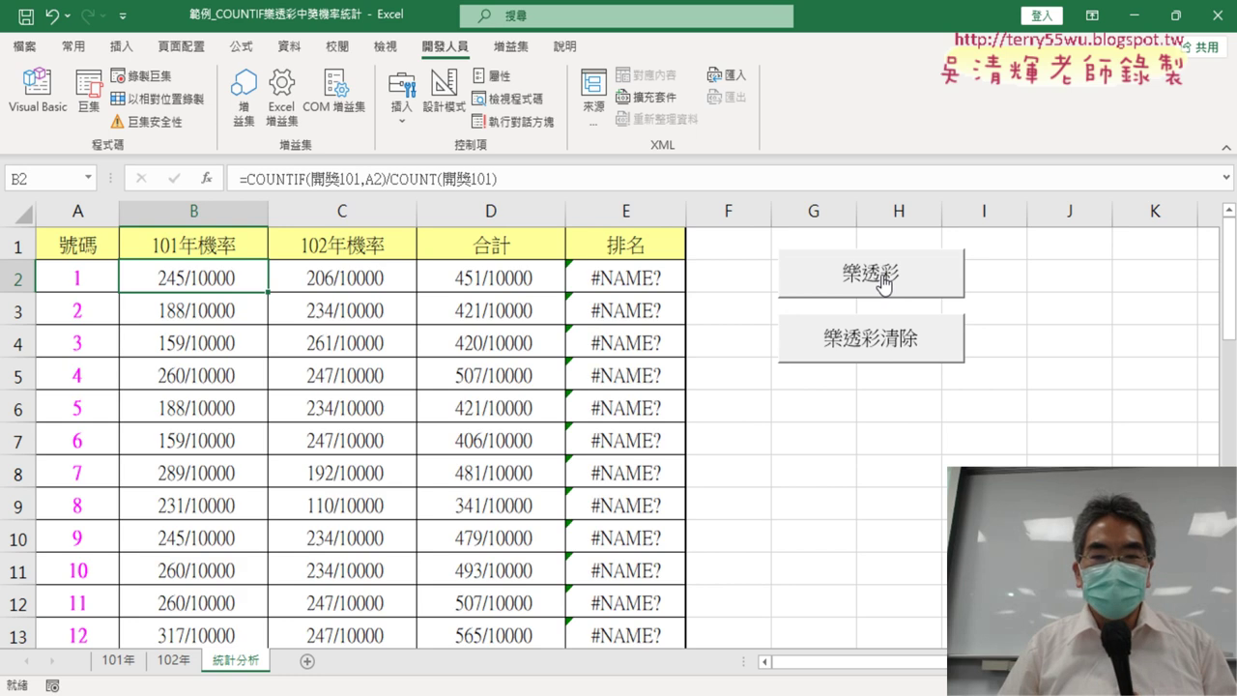
left_click(650, 275)
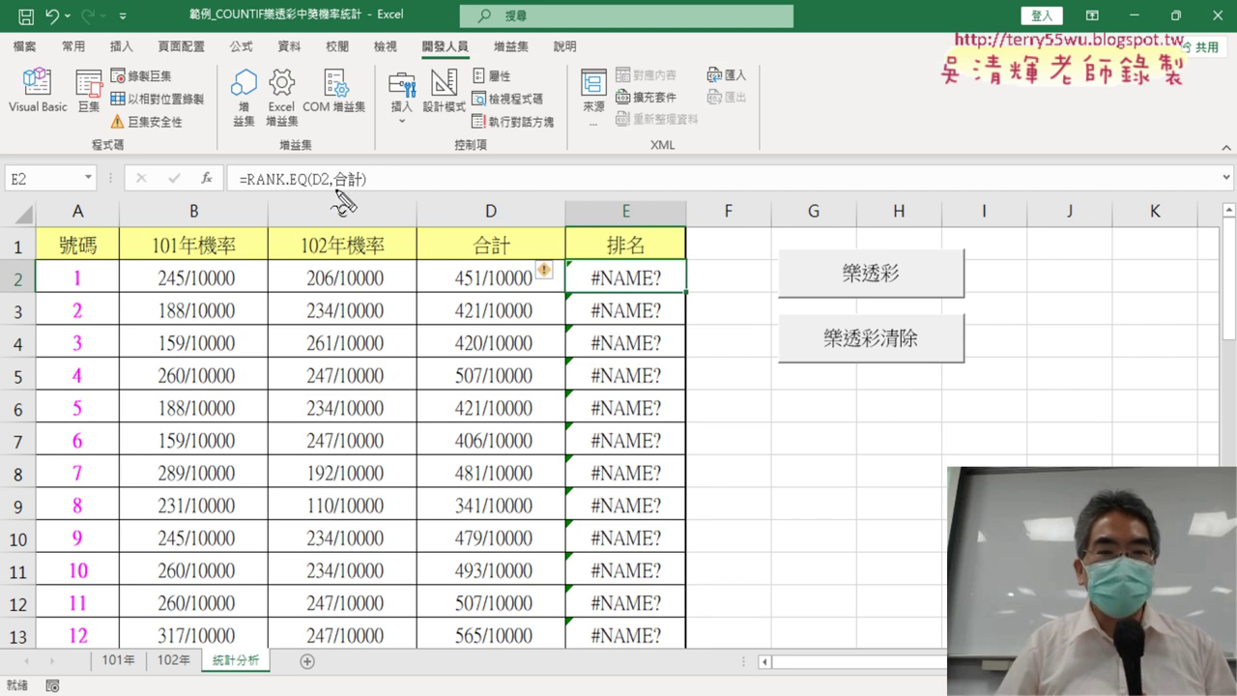
left_click_drag(335, 189, 360, 189)
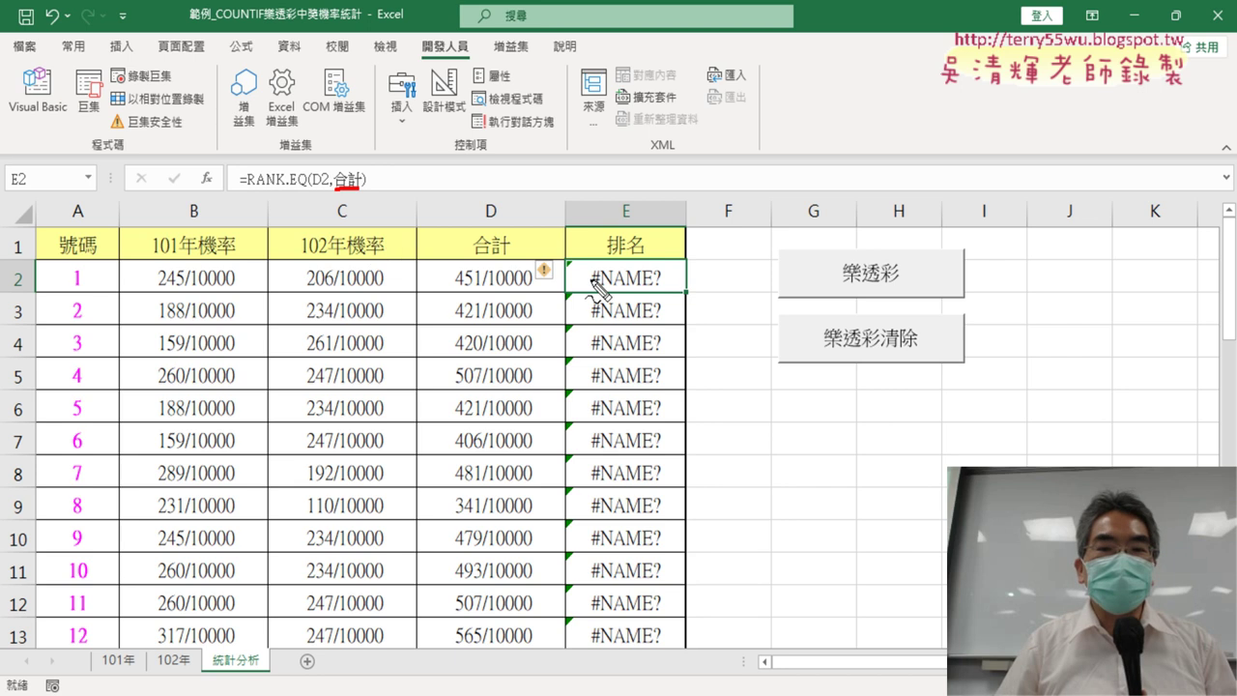
mouse_move(588, 278)
left_mouse_down()
mouse_move(657, 309)
mouse_move(450, 295)
mouse_move(354, 199)
mouse_move(389, 205)
left_mouse_up()
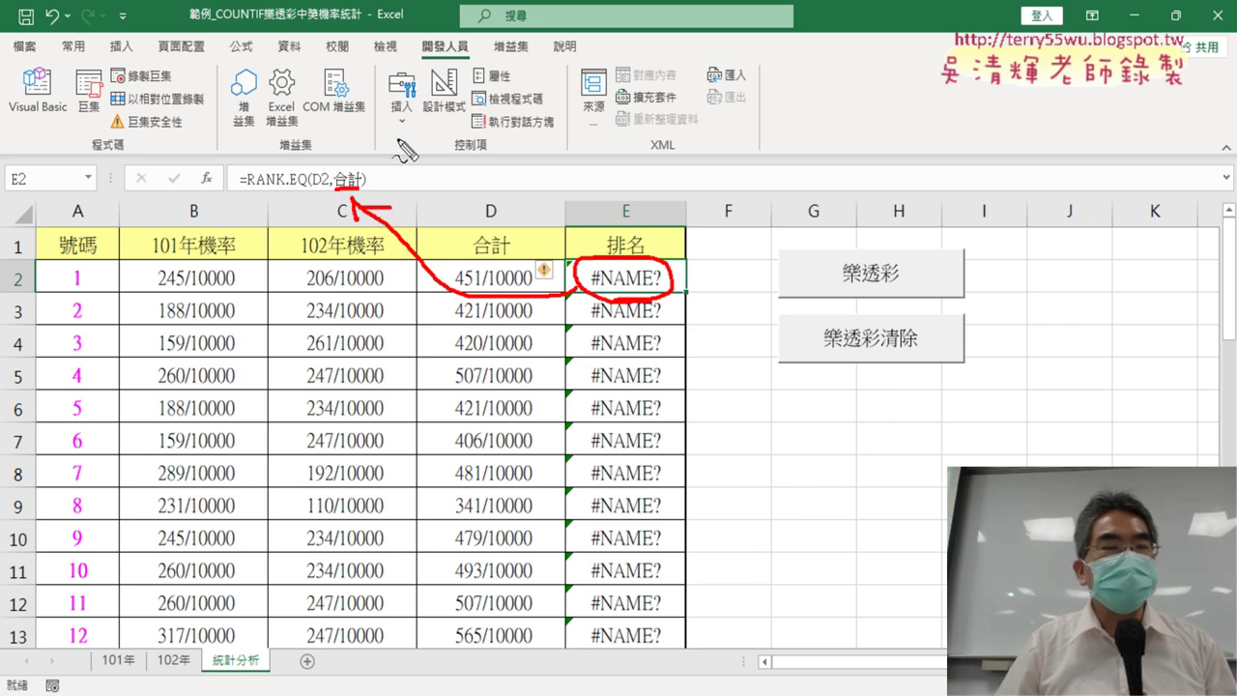
key("Escape")
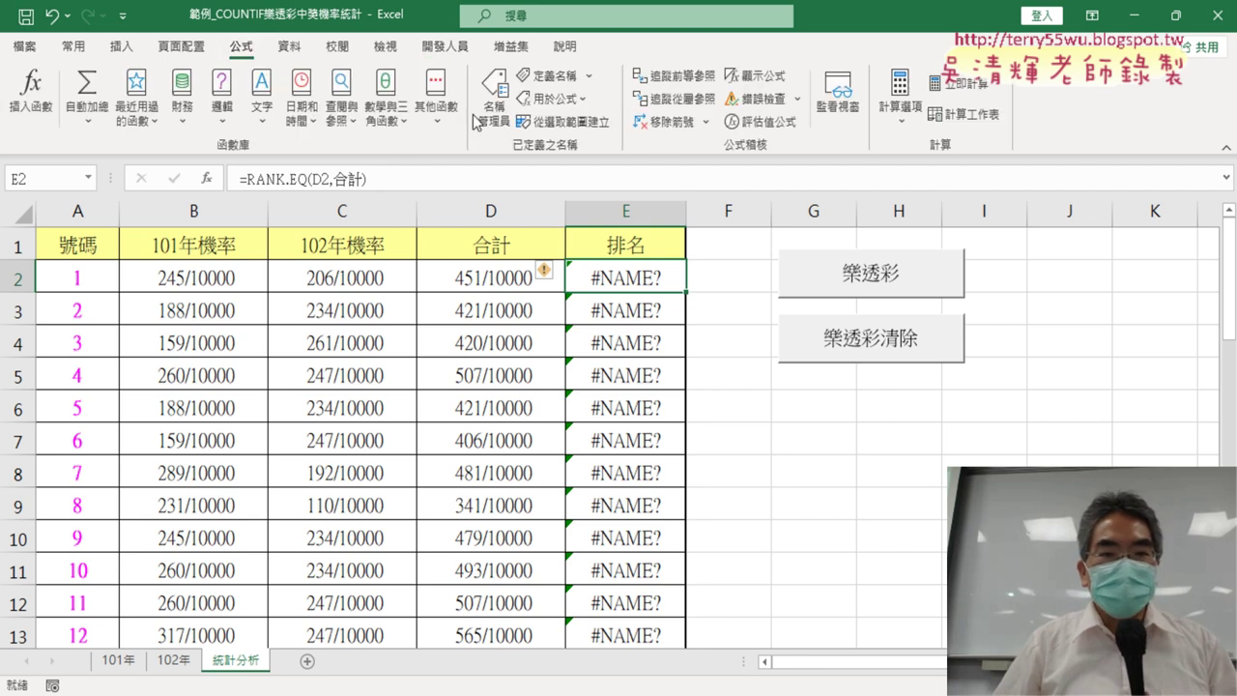
Review Name Manager and copy the 合計 heading text from D1
left_click(493, 104)
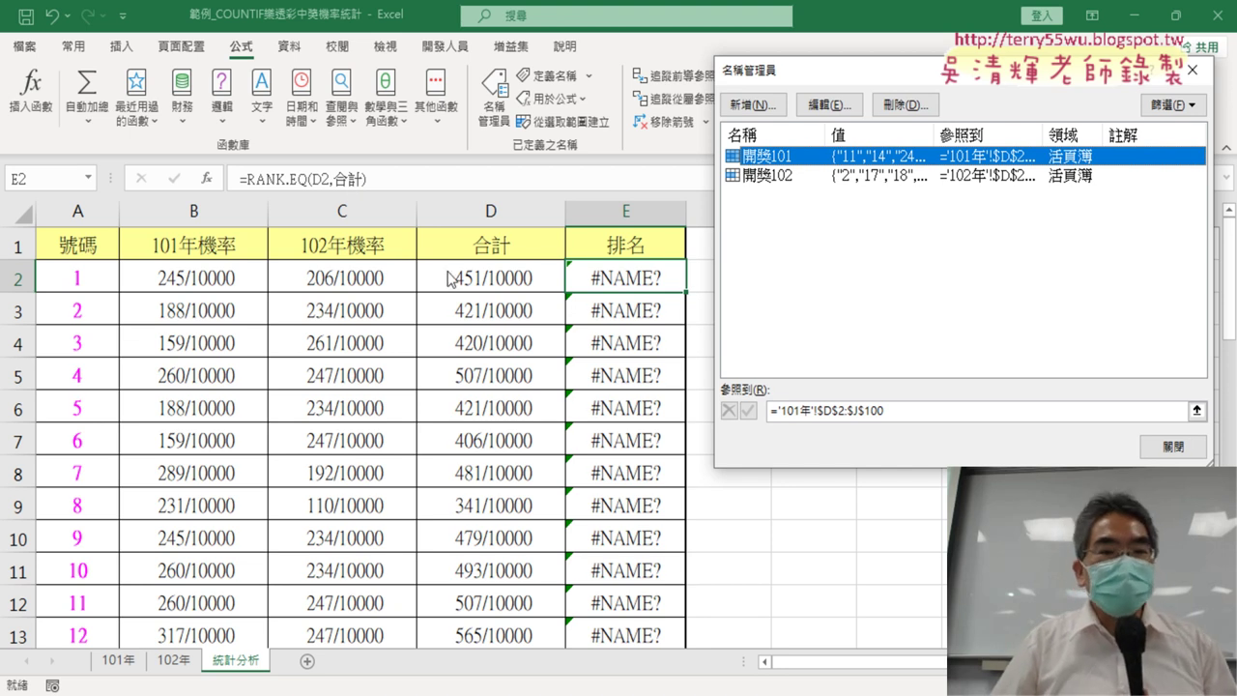
left_click(1172, 447)
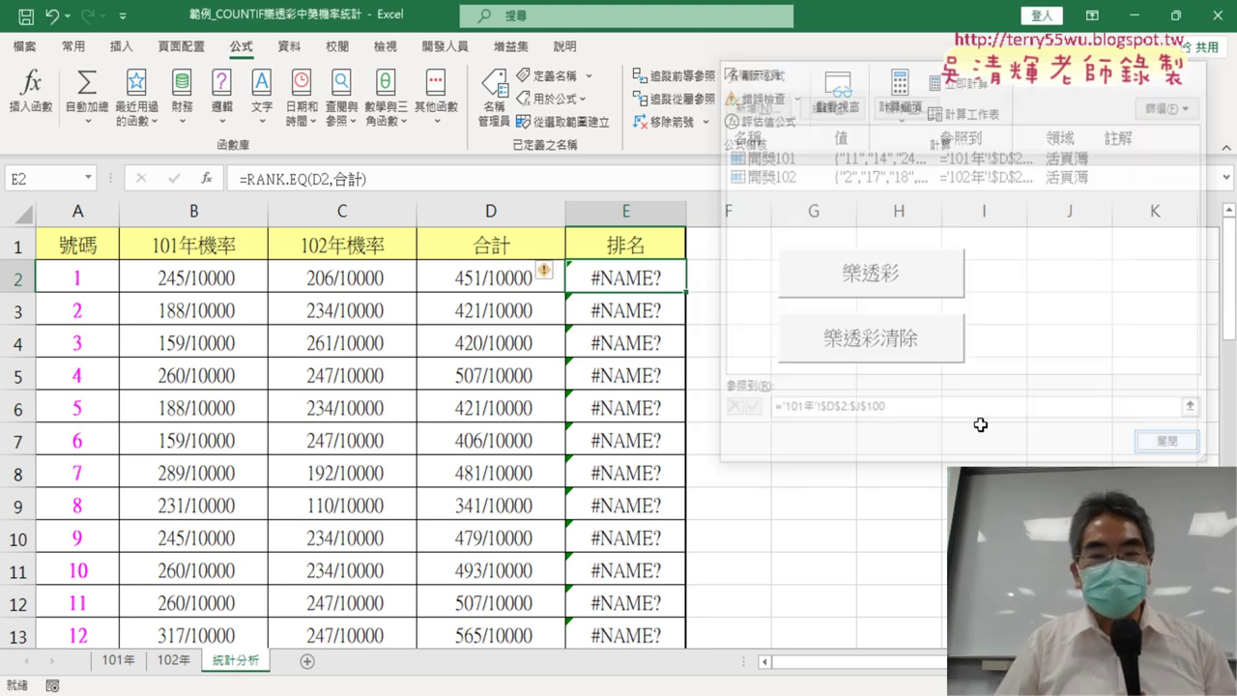
left_click(495, 243)
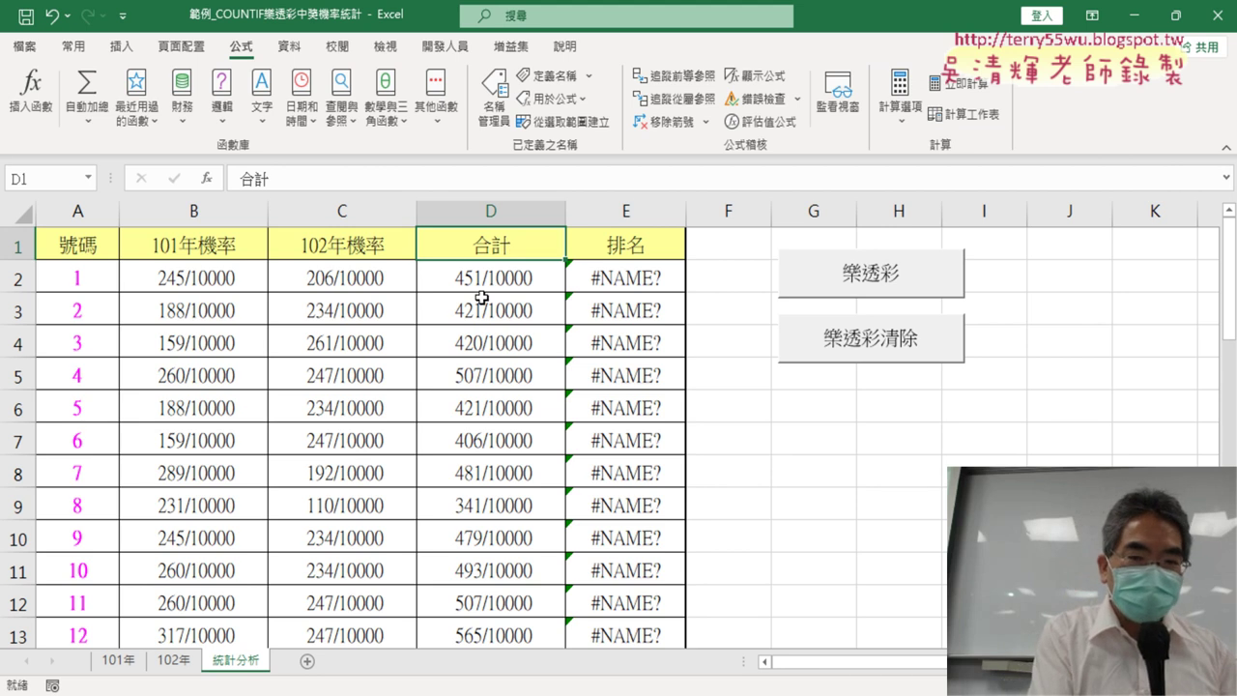
key("ctrl+c")
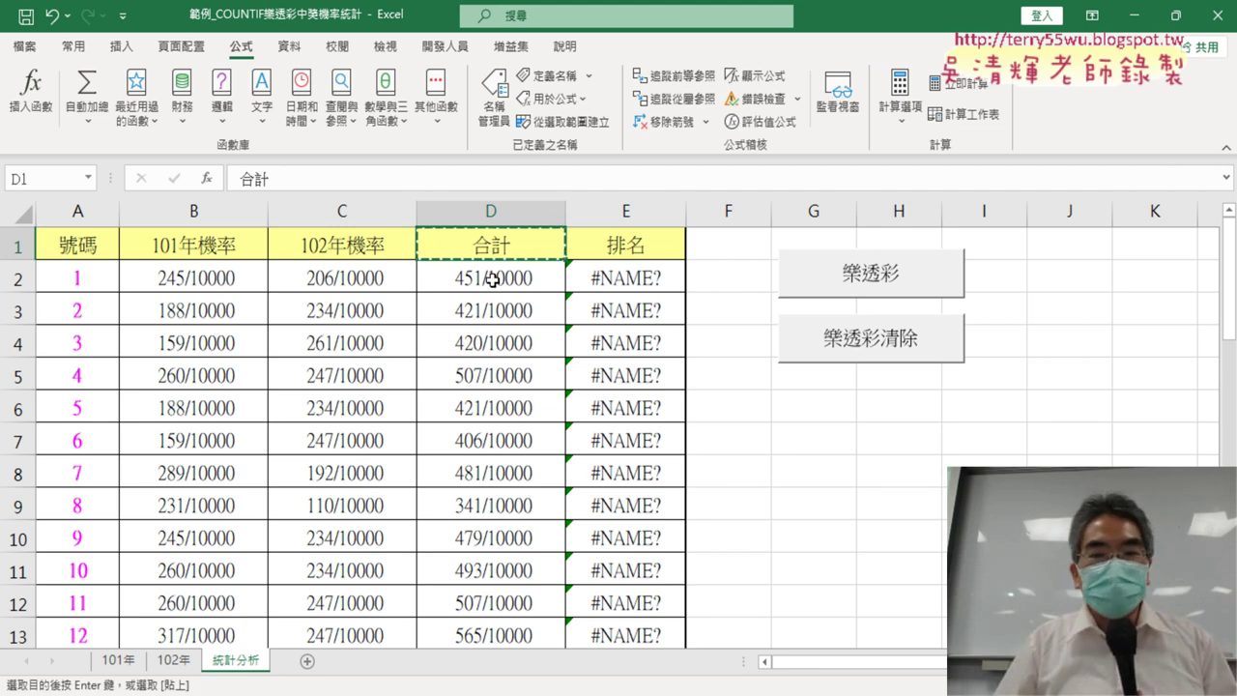
Name the totals range D2:D43 as 合計 using the Name Box
left_click(493, 280)
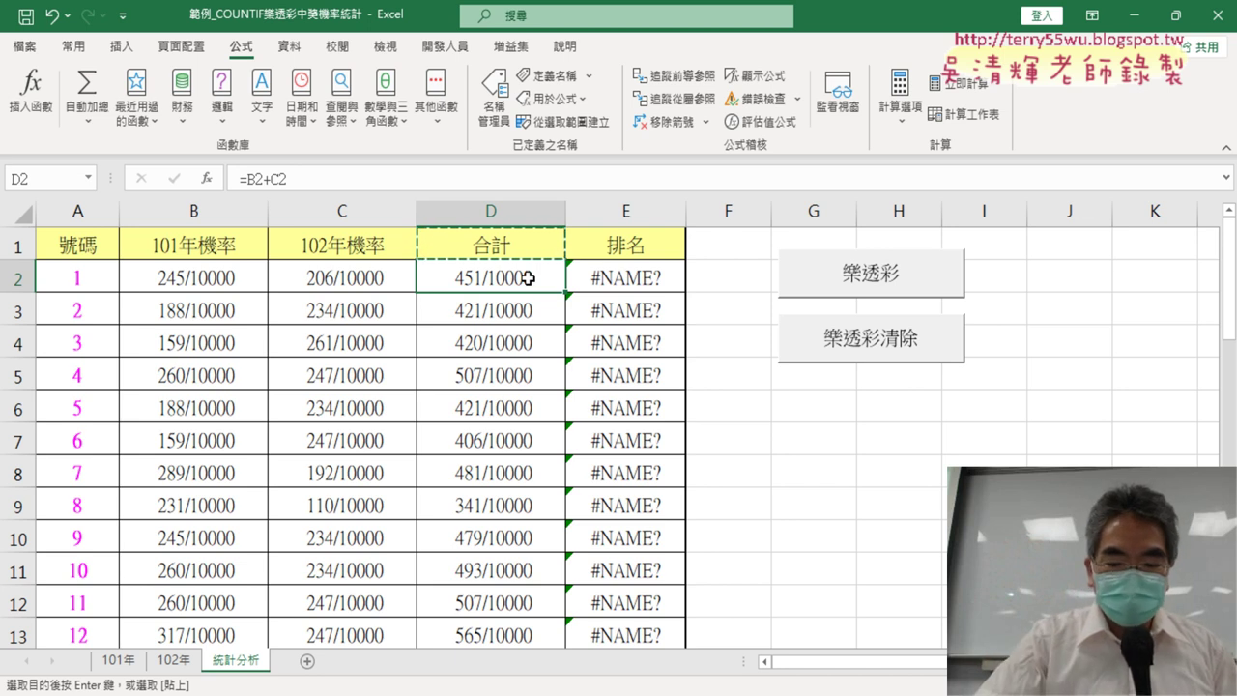
key("ctrl+shift+Down")
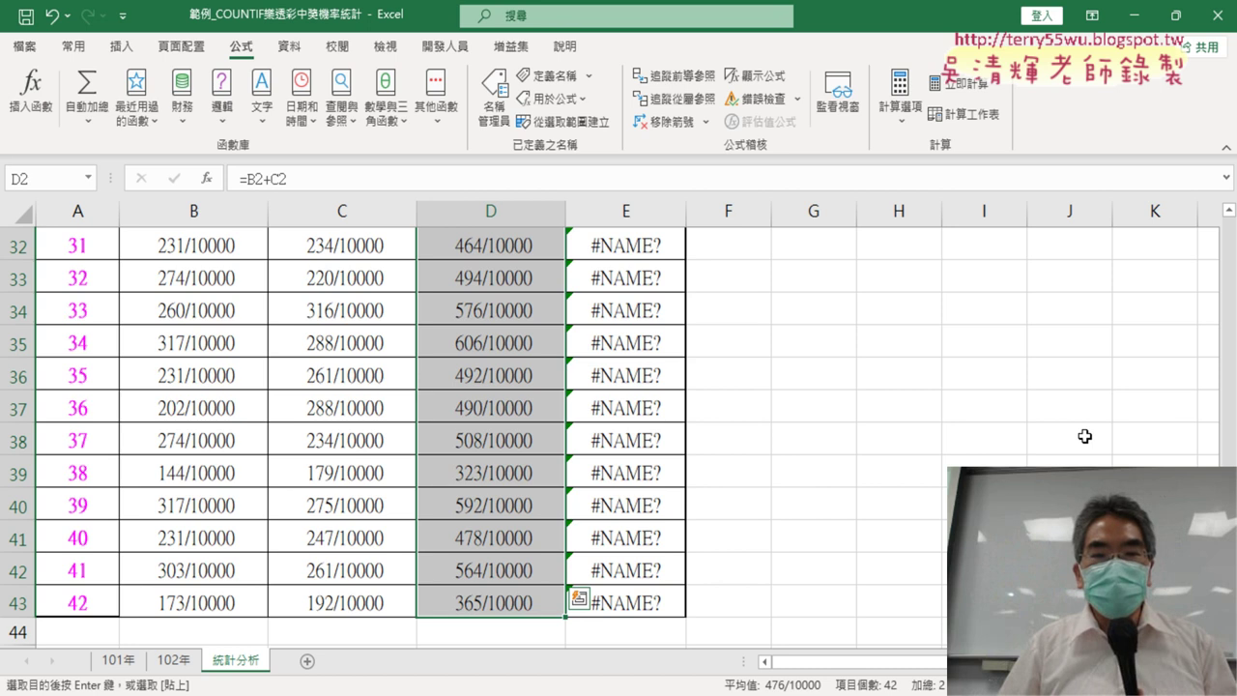
scroll(596, 441, "up", 8)
scroll(603, 334, "up", 3)
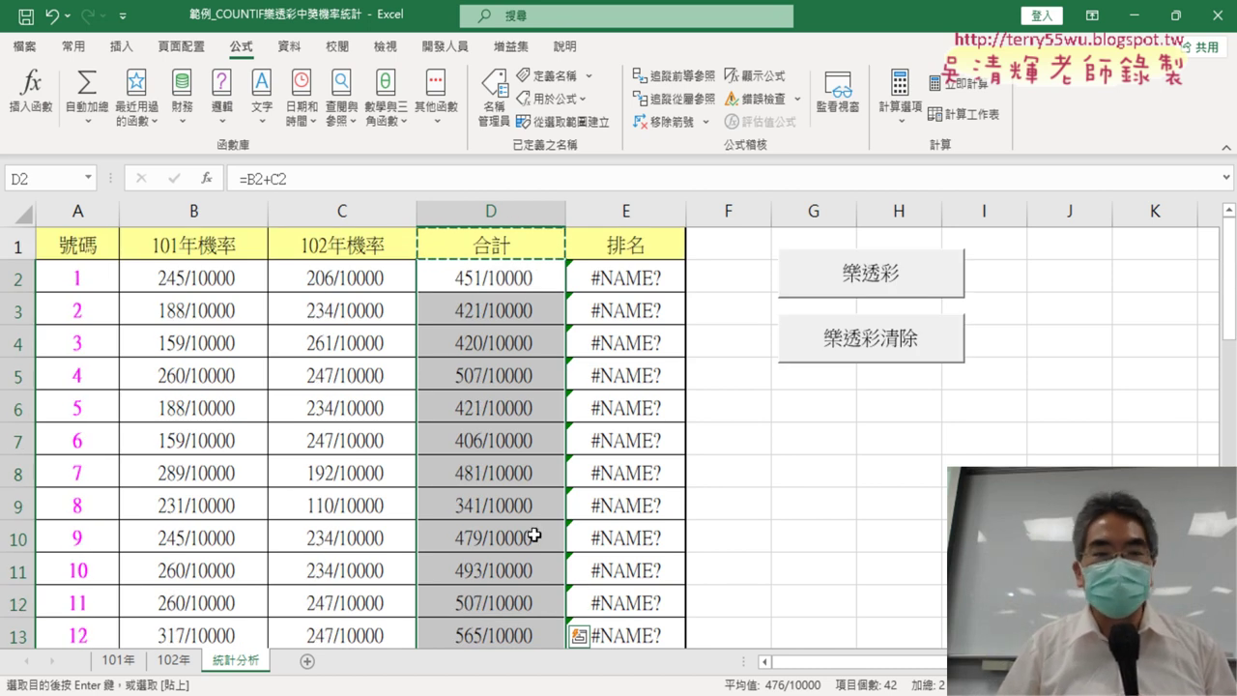
left_click(49, 179)
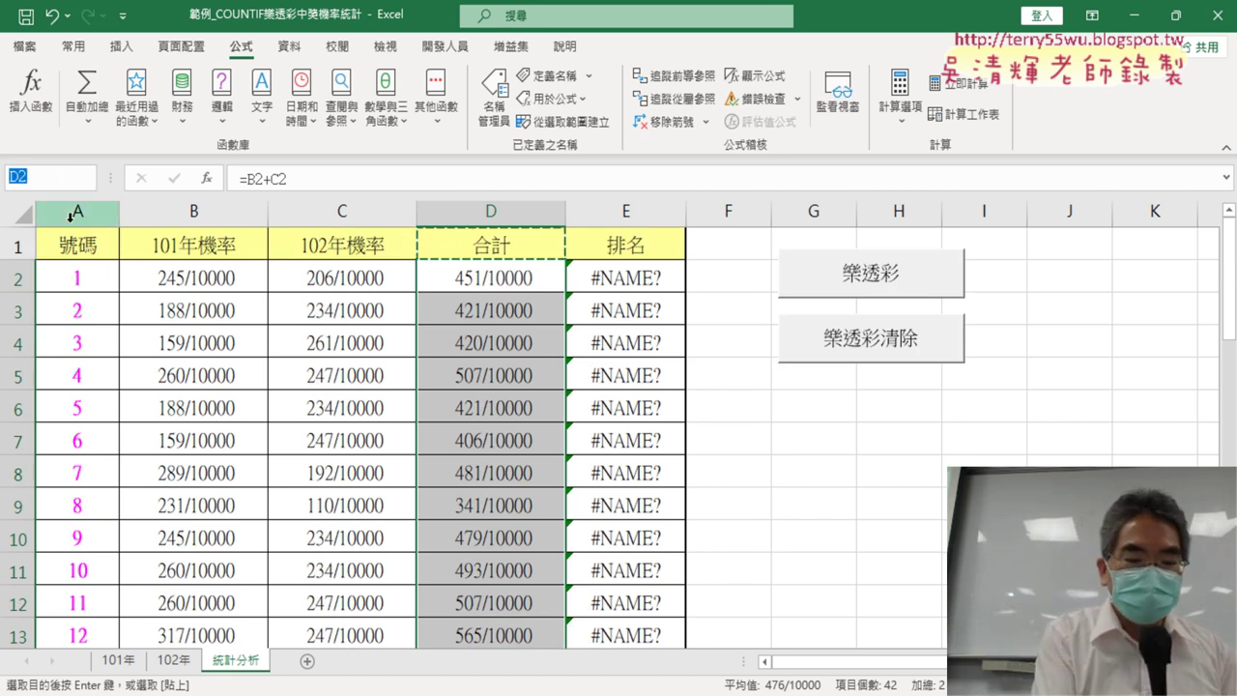
type("合計")
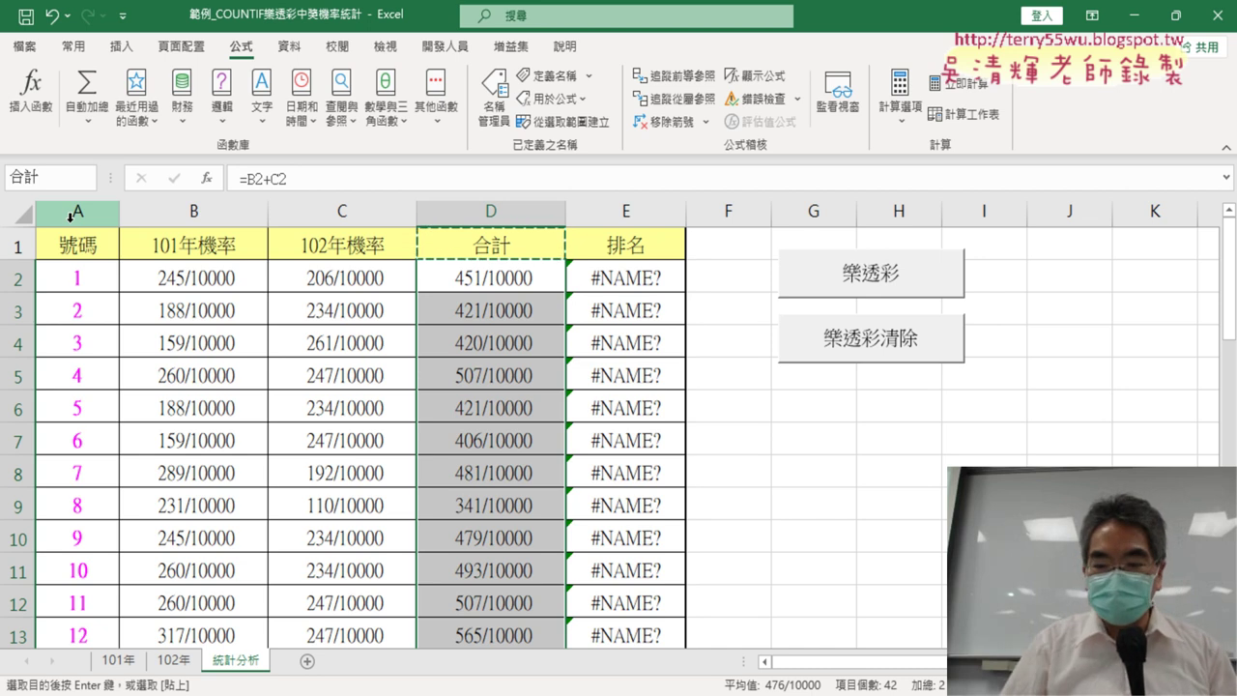
key("Return")
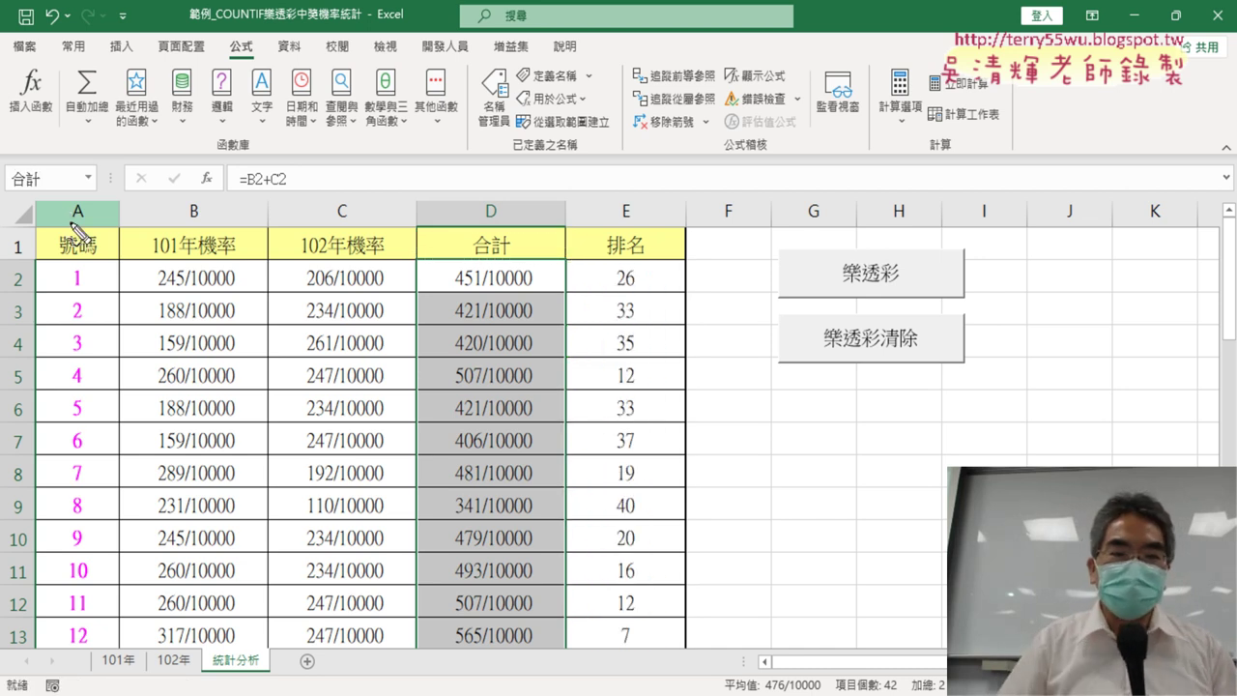
Mark the new 合計 name and 排名 column, then select E2 to check its rank
left_click_drag(43, 155, 56, 169)
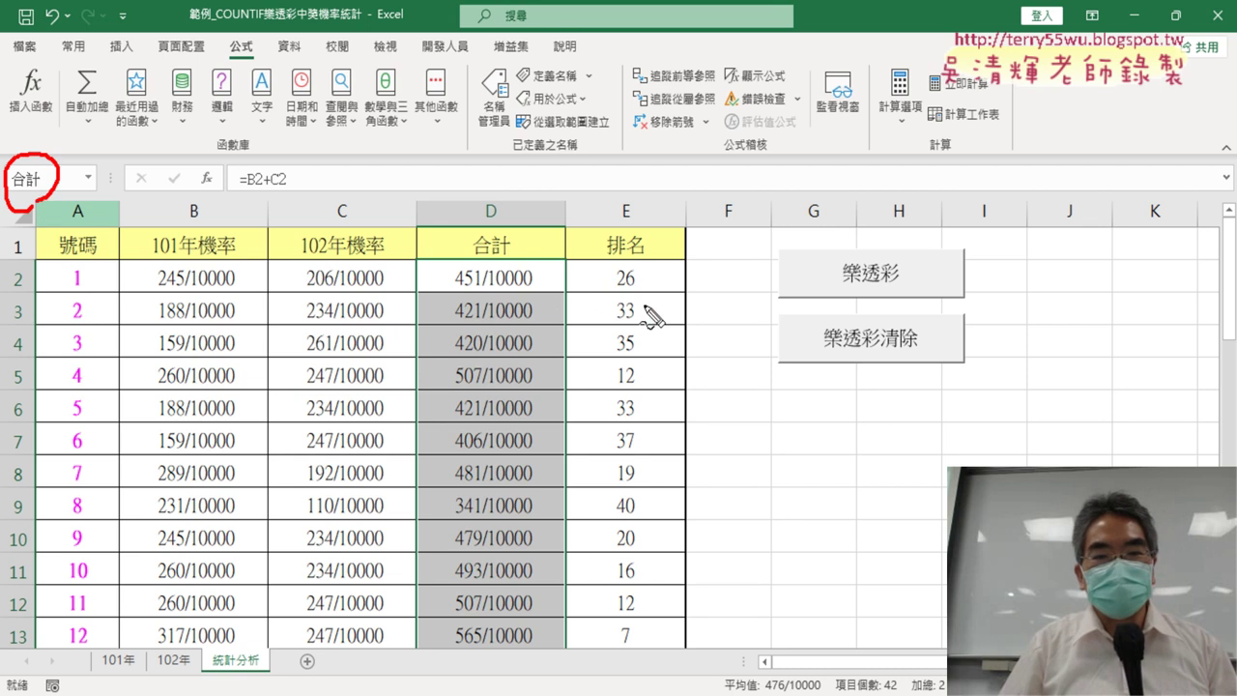
left_click_drag(648, 237, 642, 253)
key("Escape")
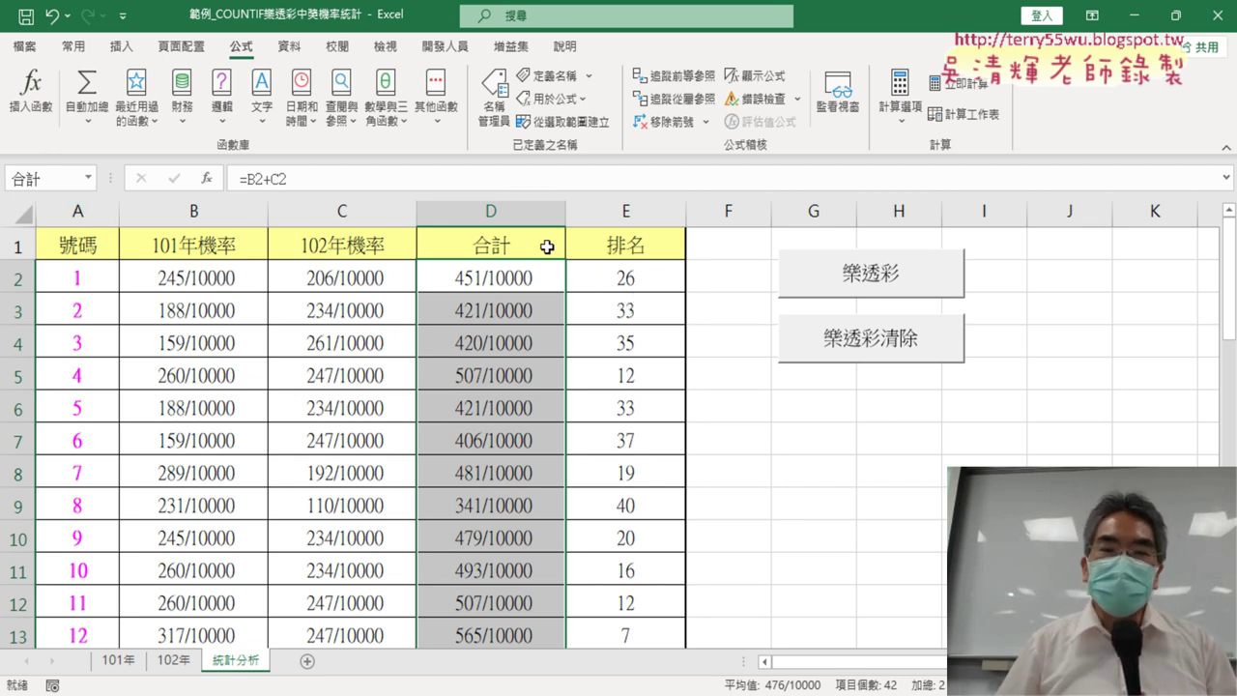
left_click(499, 244)
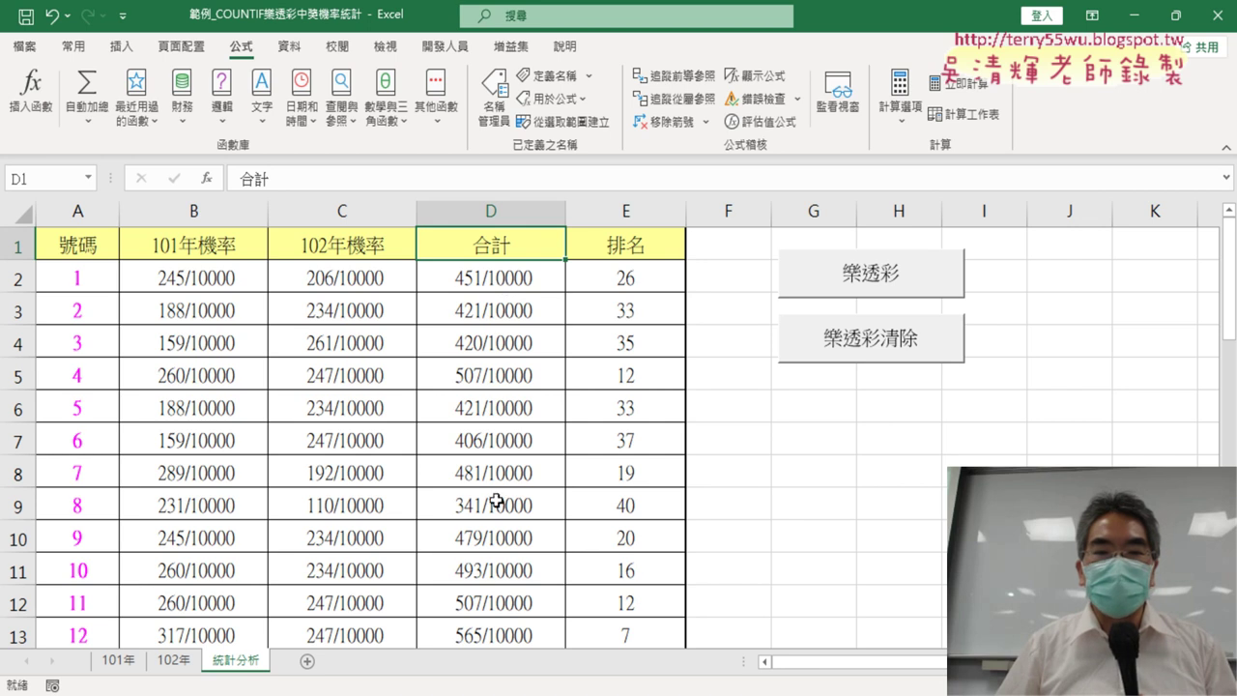
left_click(637, 272)
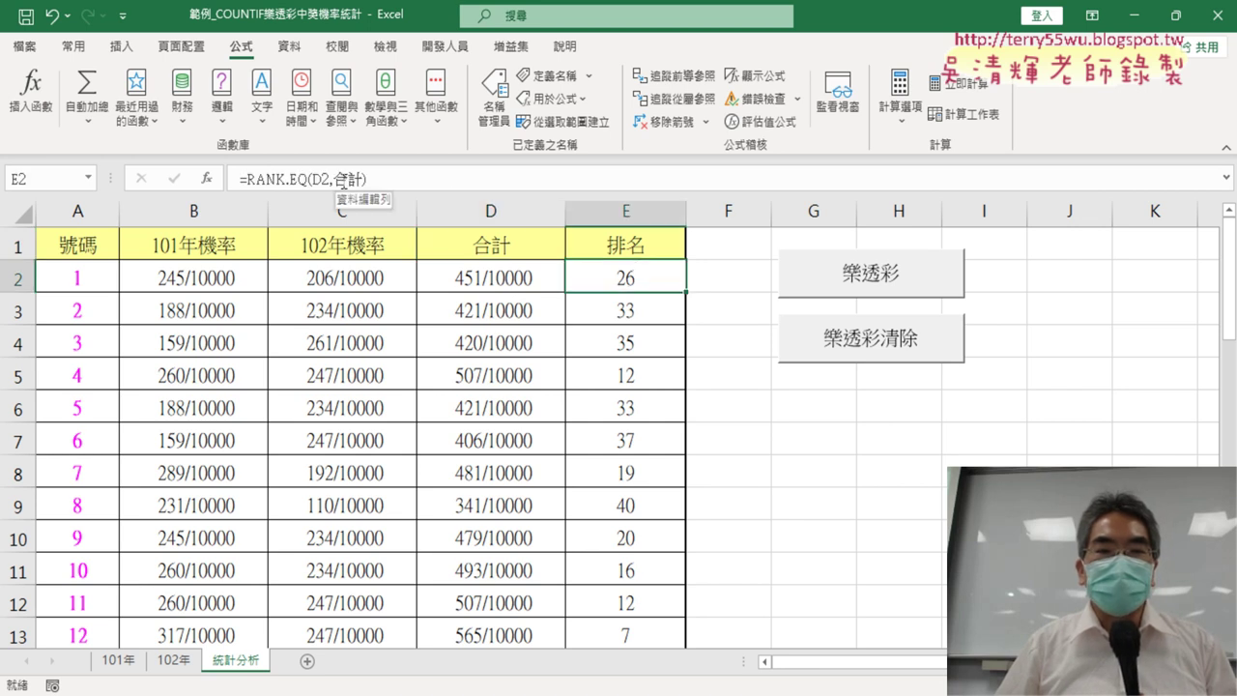
Inspect E2's =RANK.EQ(D2,合計) formula, then bring the 樂透彩 macro code back up
double_click(349, 180)
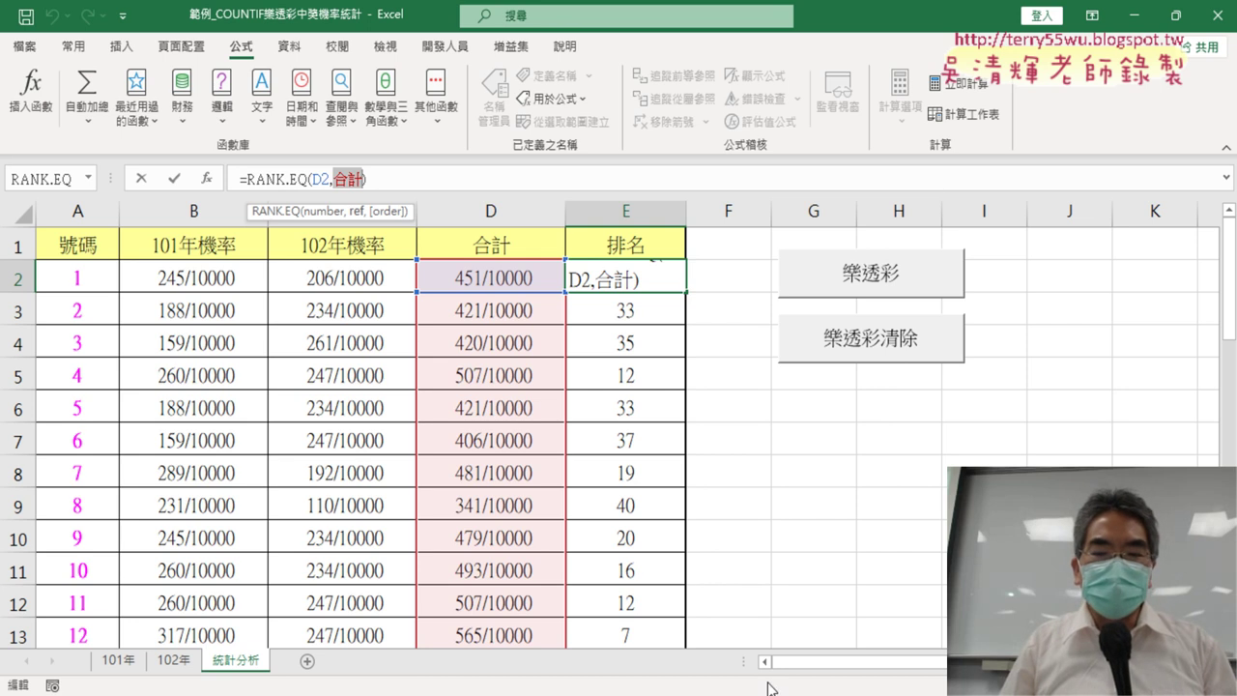
left_click(866, 626)
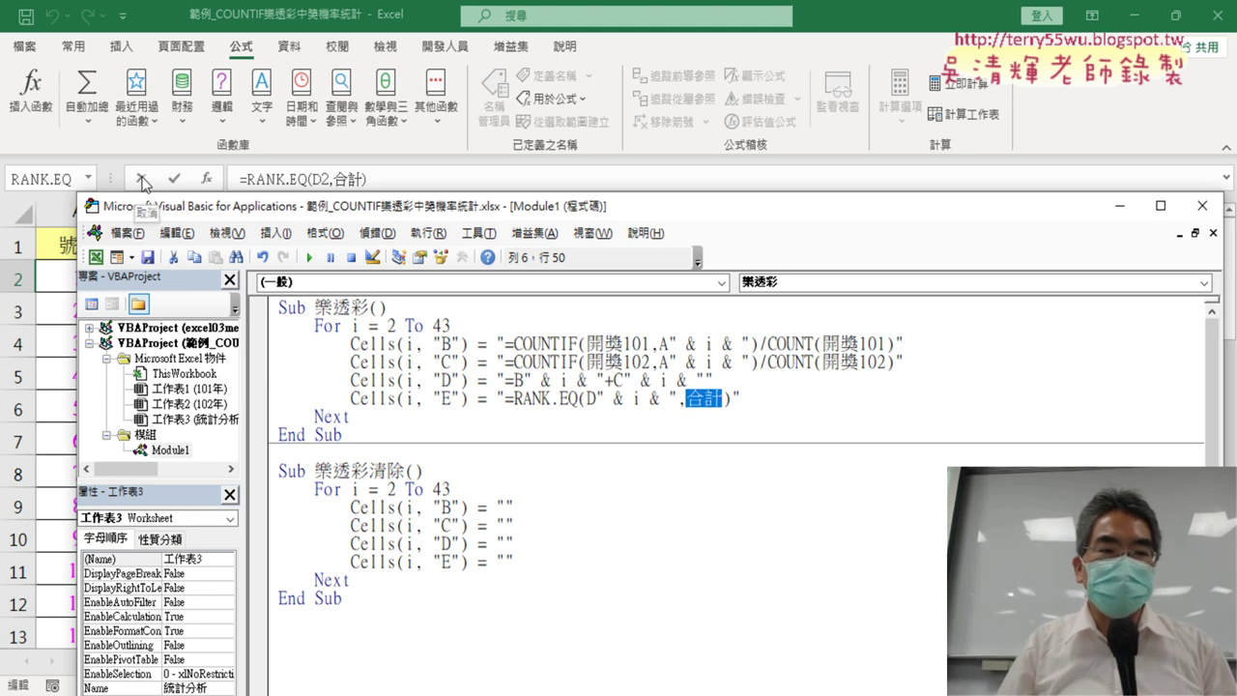
Look over the reference macro code and finished-sheet picture in Google Docs, then return to Excel's 統計分析 sheet
key("alt+F11")
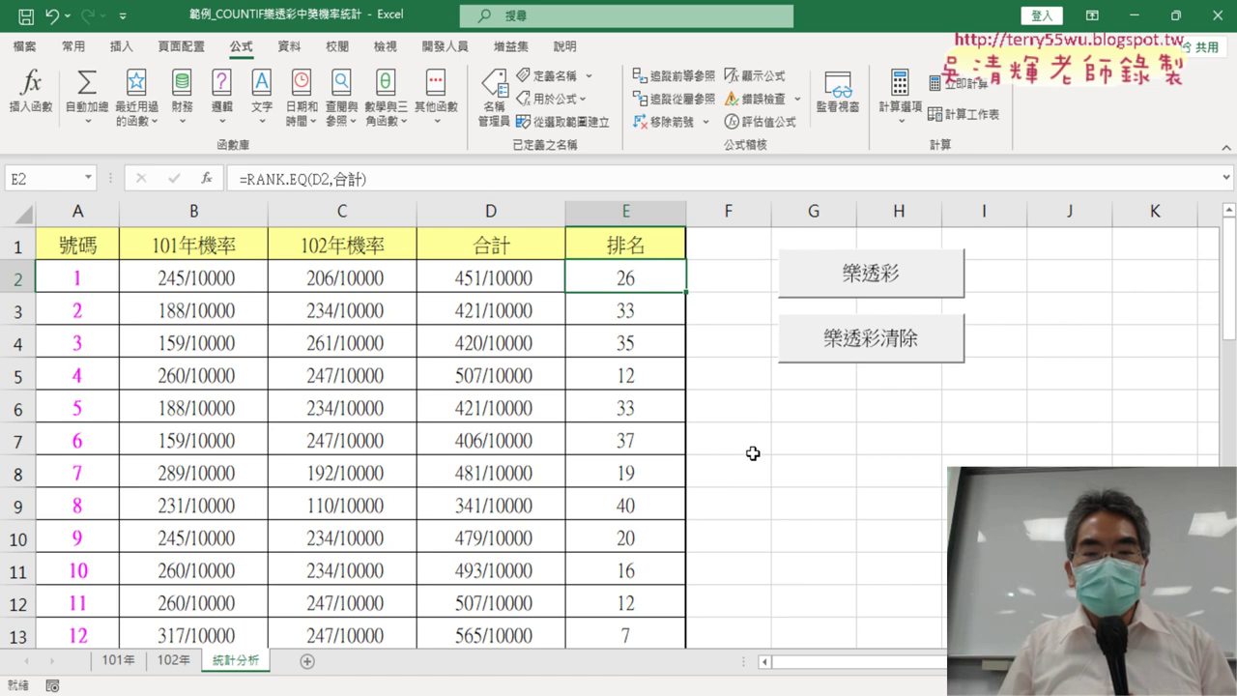
key("alt+Tab")
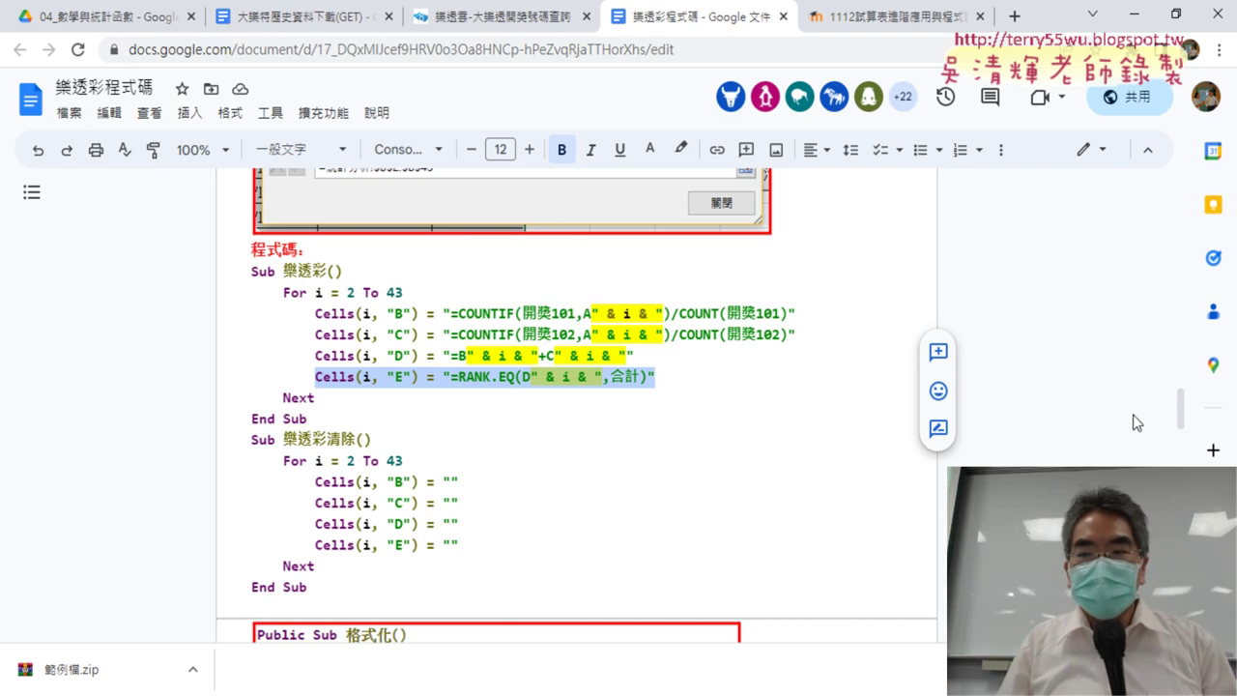
left_click_drag(1180, 408, 1201, 174)
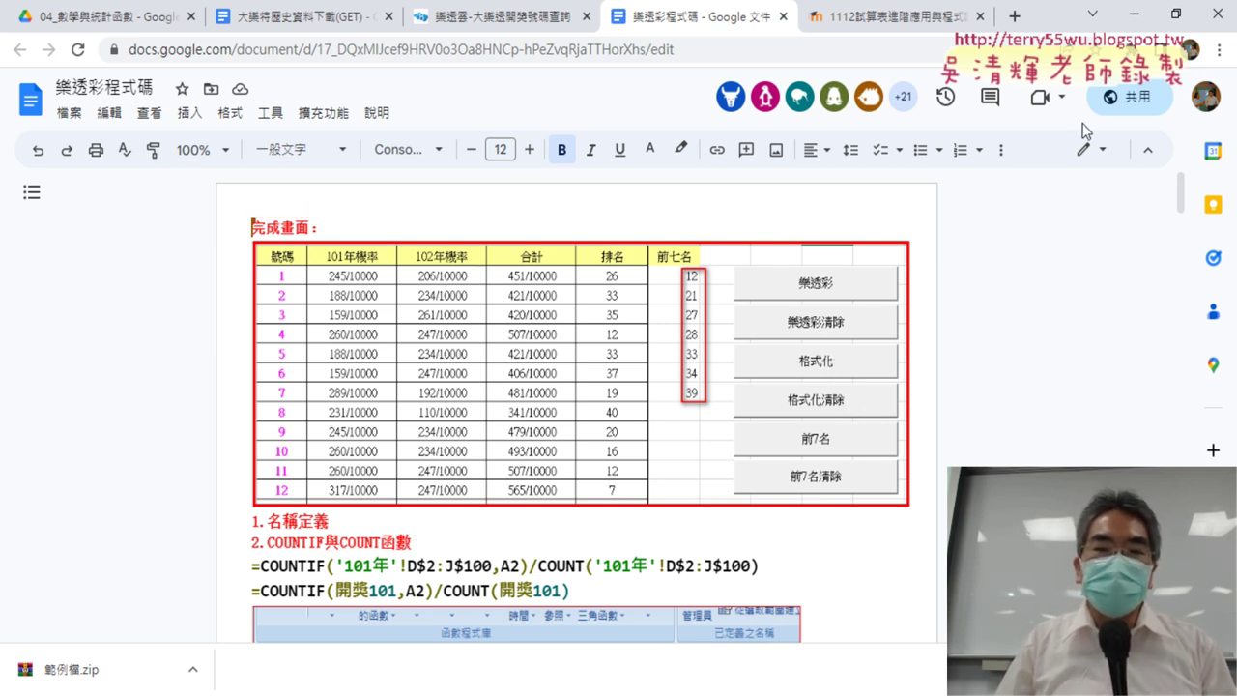
left_click(1148, 13)
scroll(667, 324, "down", 1)
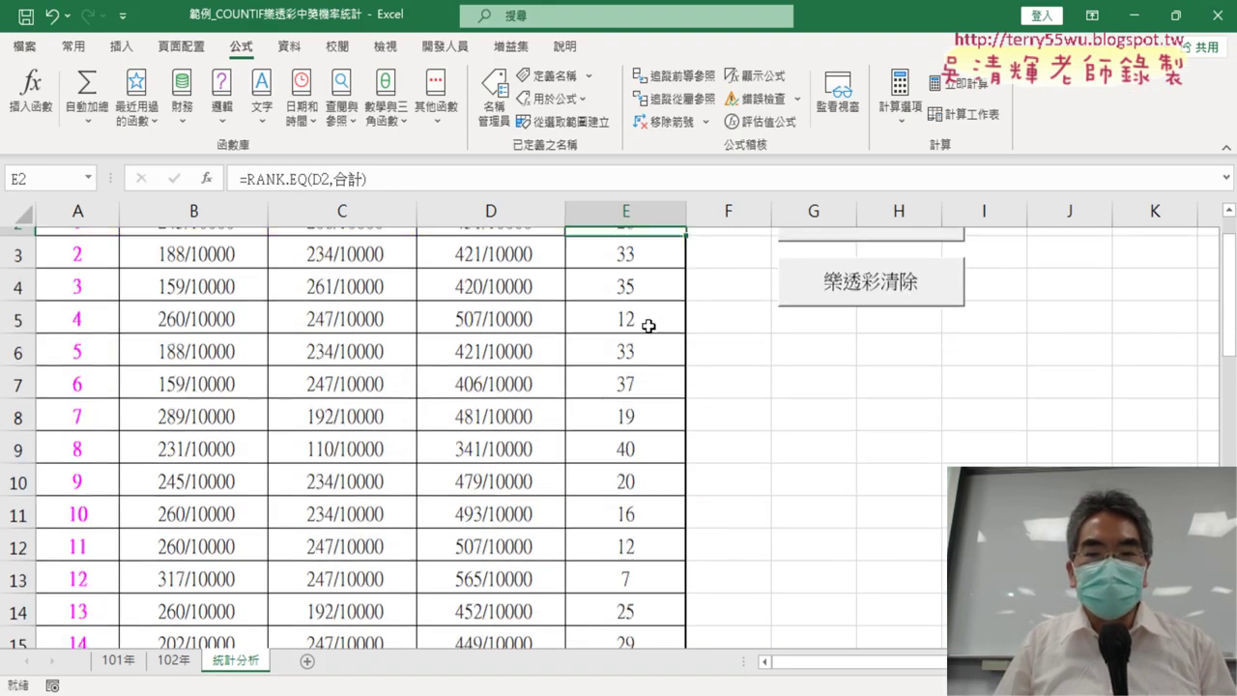
scroll(653, 387, "down", 2)
left_click(637, 344)
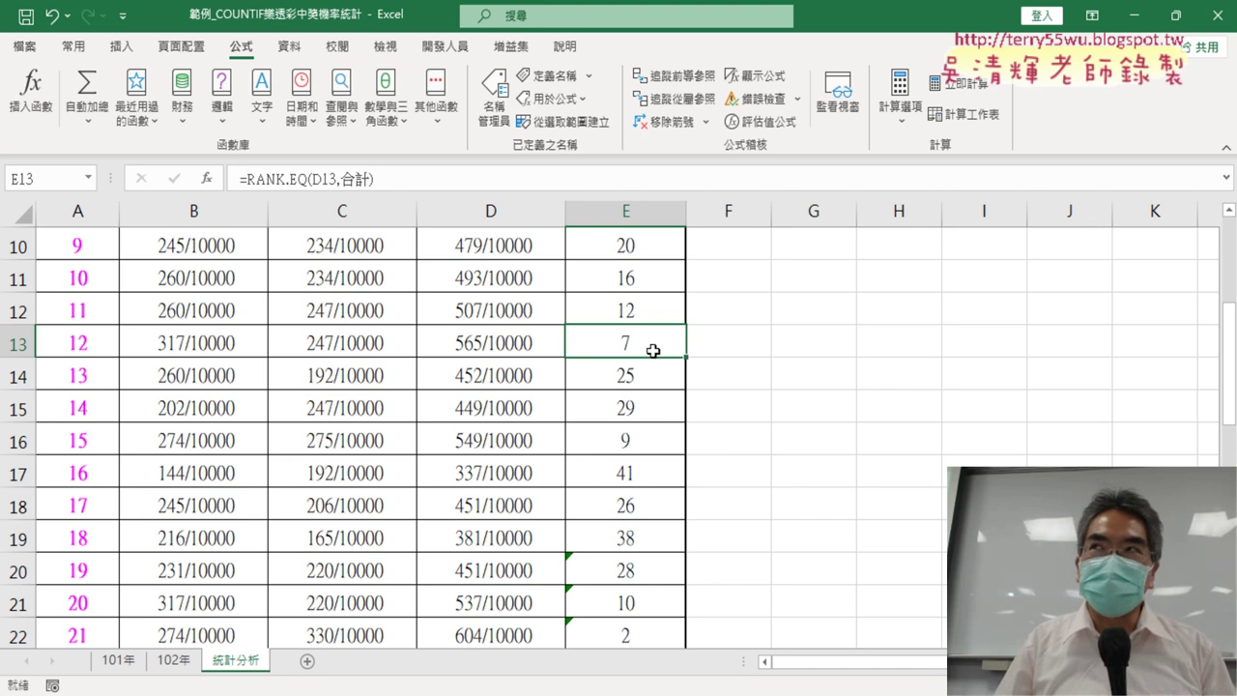
Fill cells A13, A22, A28 and A29 (numbers 12, 21, 27, 28) yellow after checking their ranks
left_click(94, 348)
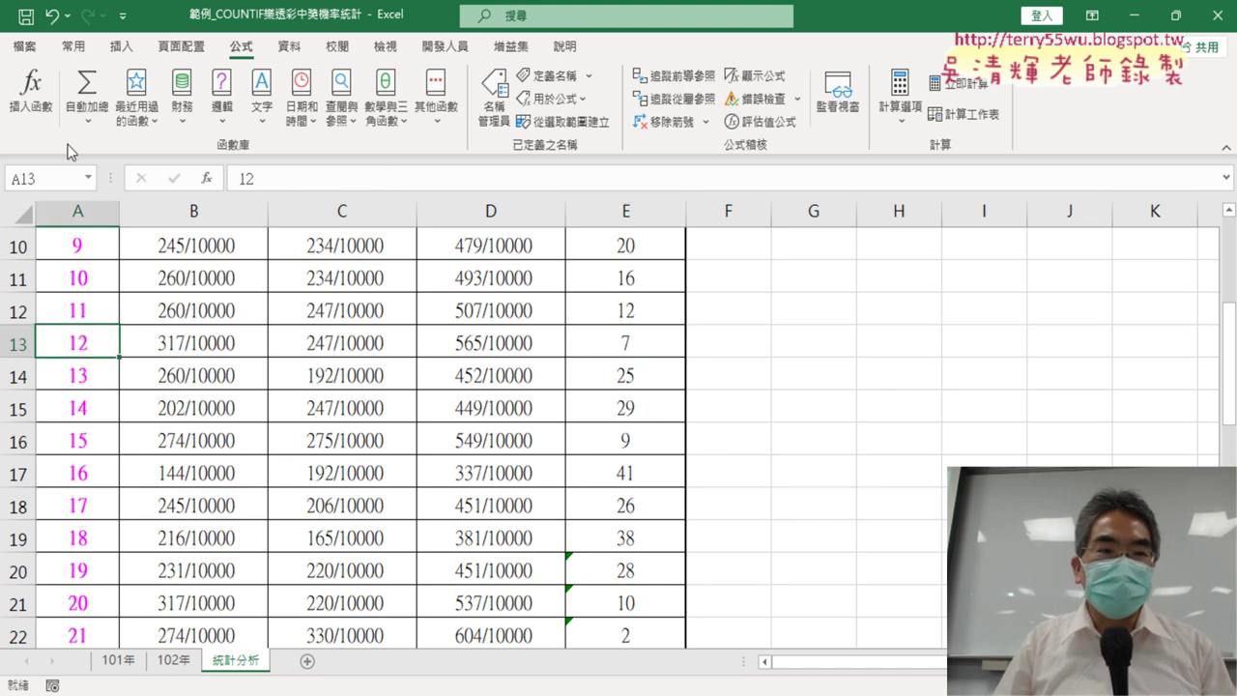
left_click(73, 45)
left_click(230, 113)
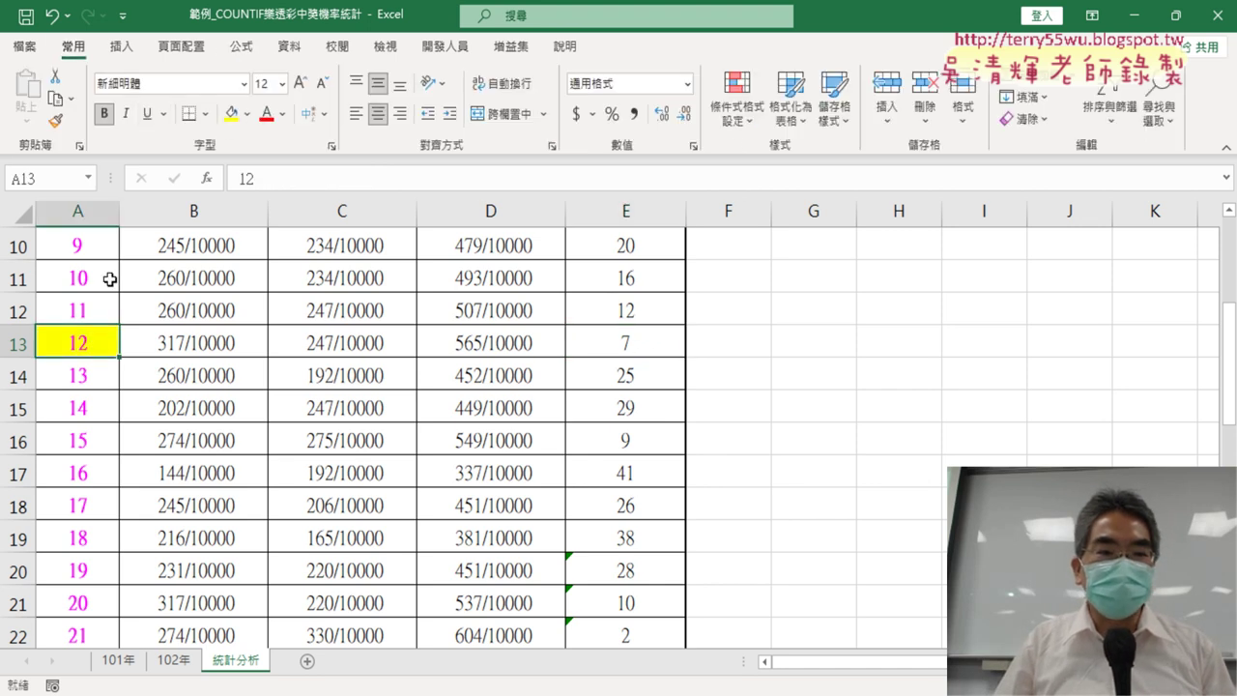
left_click(629, 635)
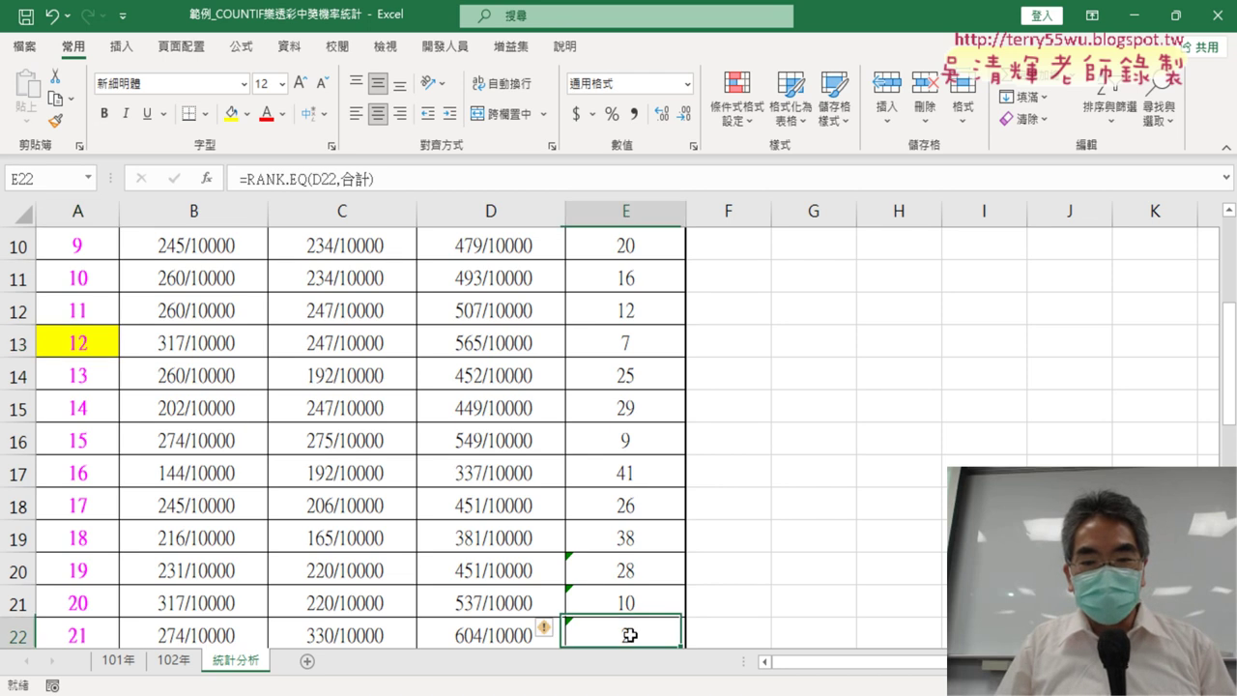
scroll(629, 635, "down", 2)
left_click(83, 438)
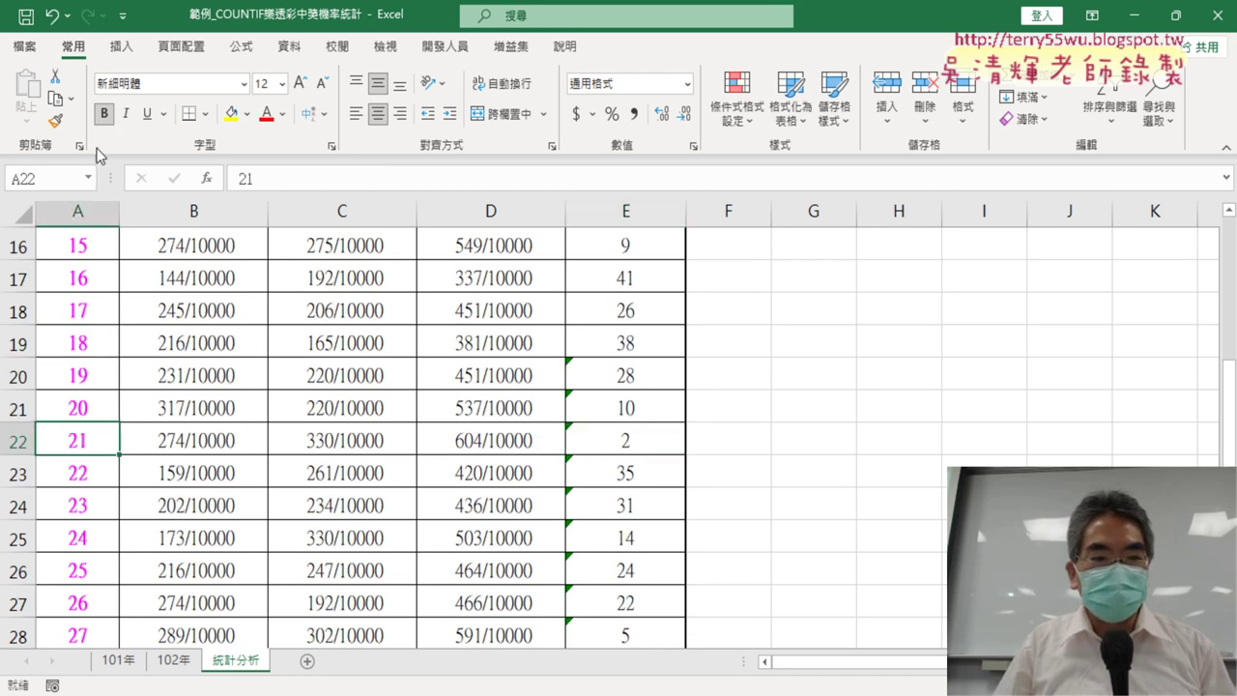
left_click(231, 113)
scroll(604, 534, "down", 2)
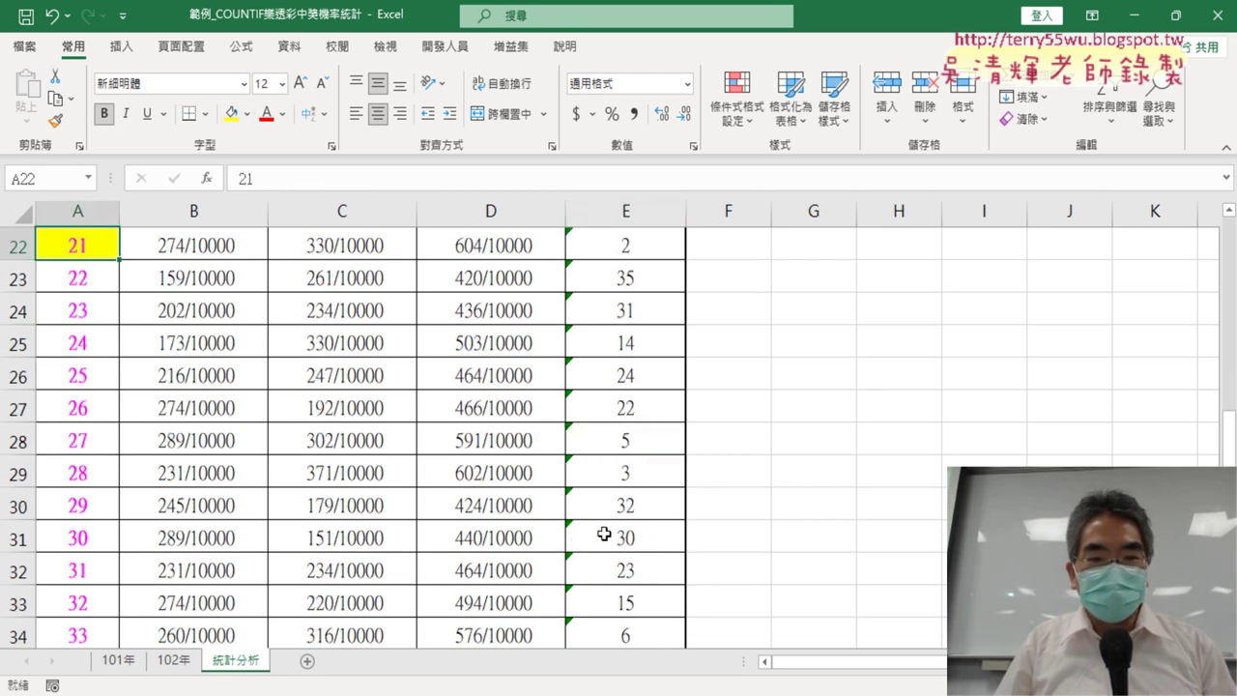
left_click(636, 440)
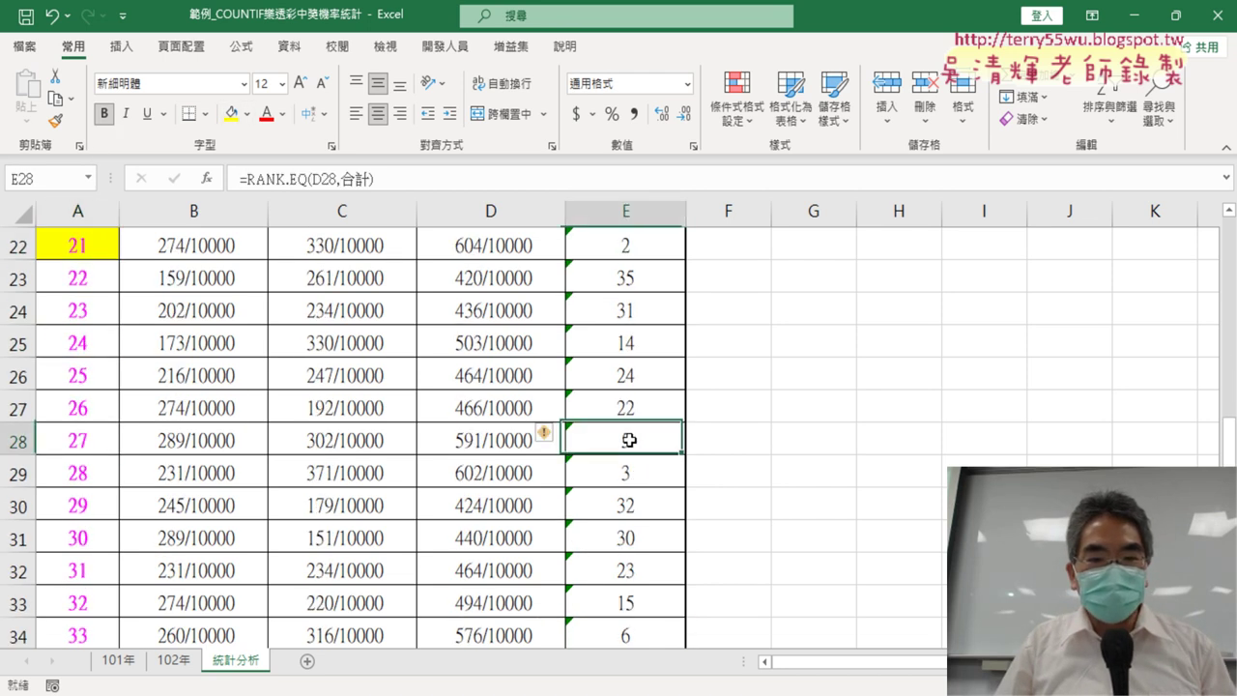
left_click(84, 440)
left_click(231, 113)
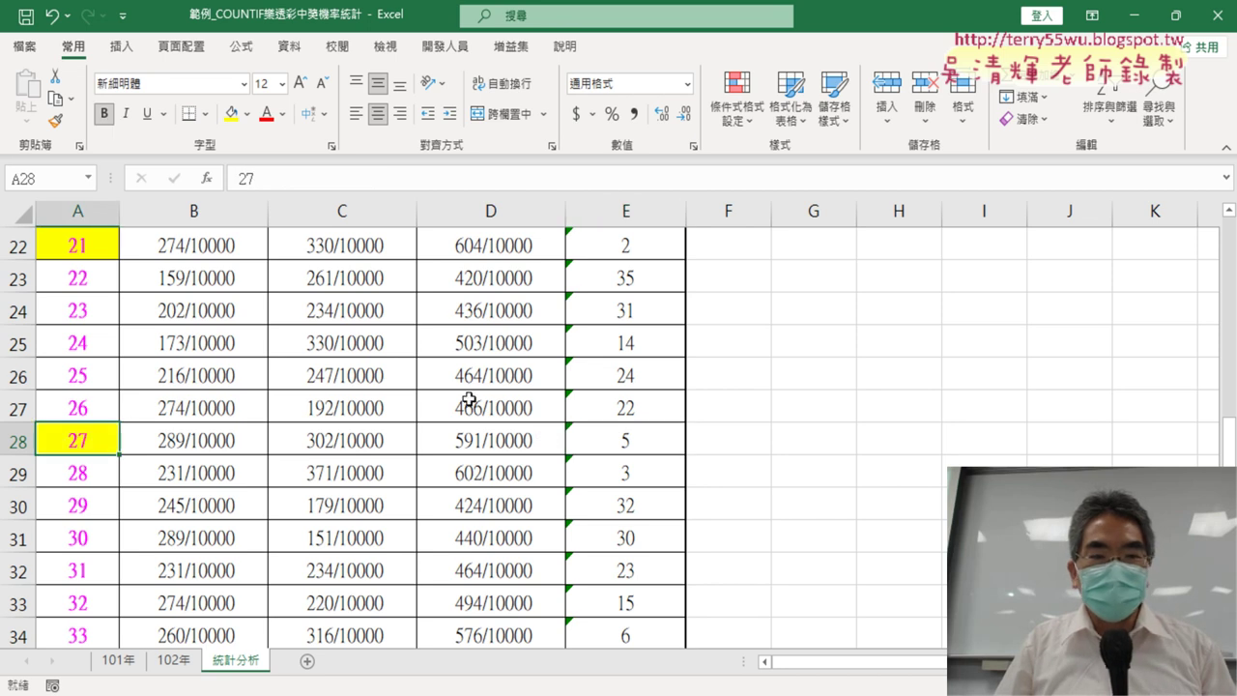
left_click(636, 472)
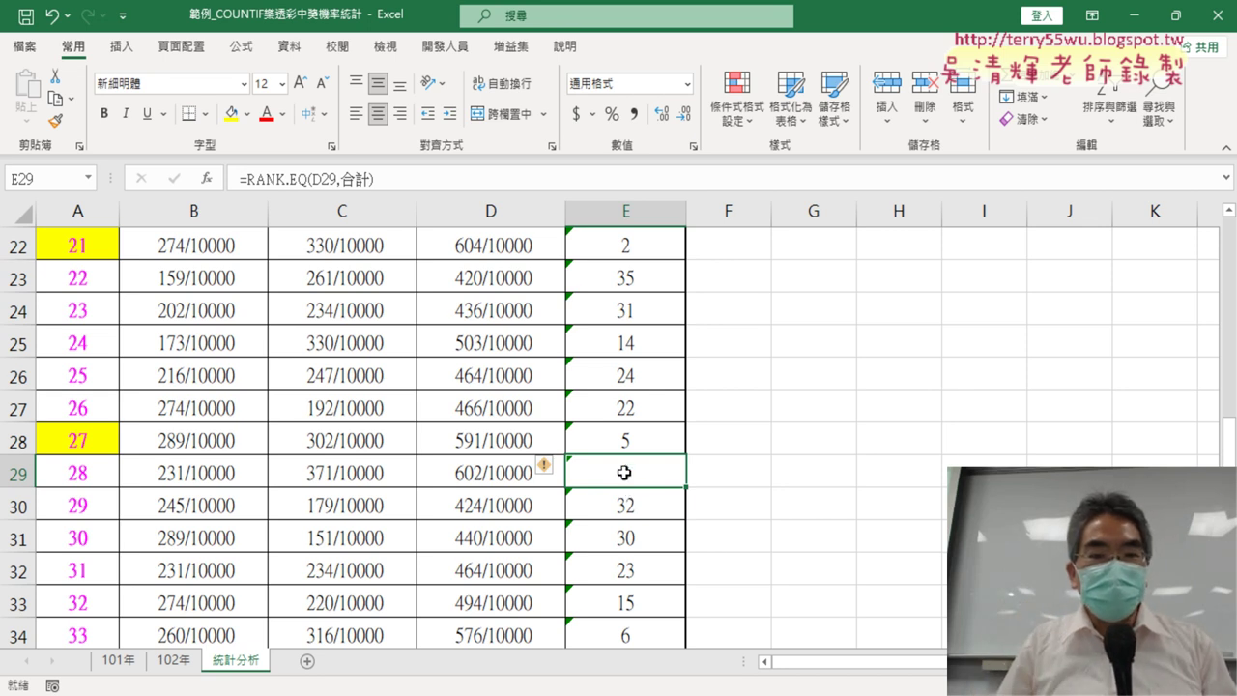
left_click(84, 473)
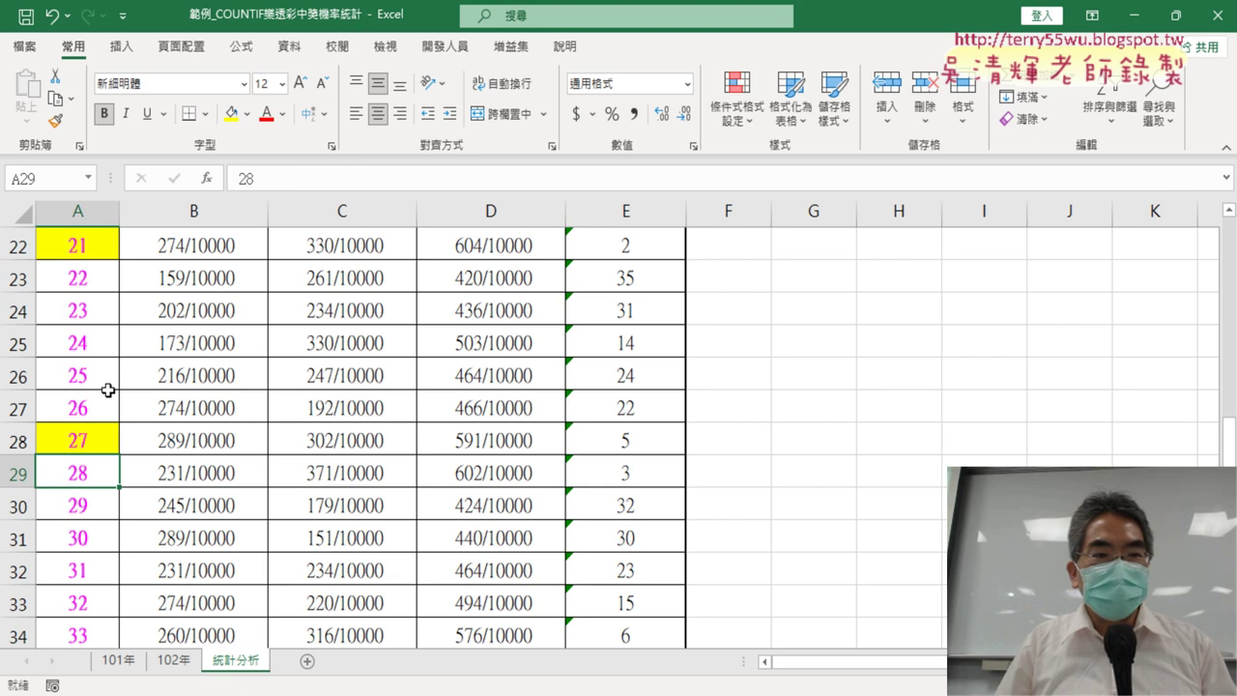
left_click(232, 113)
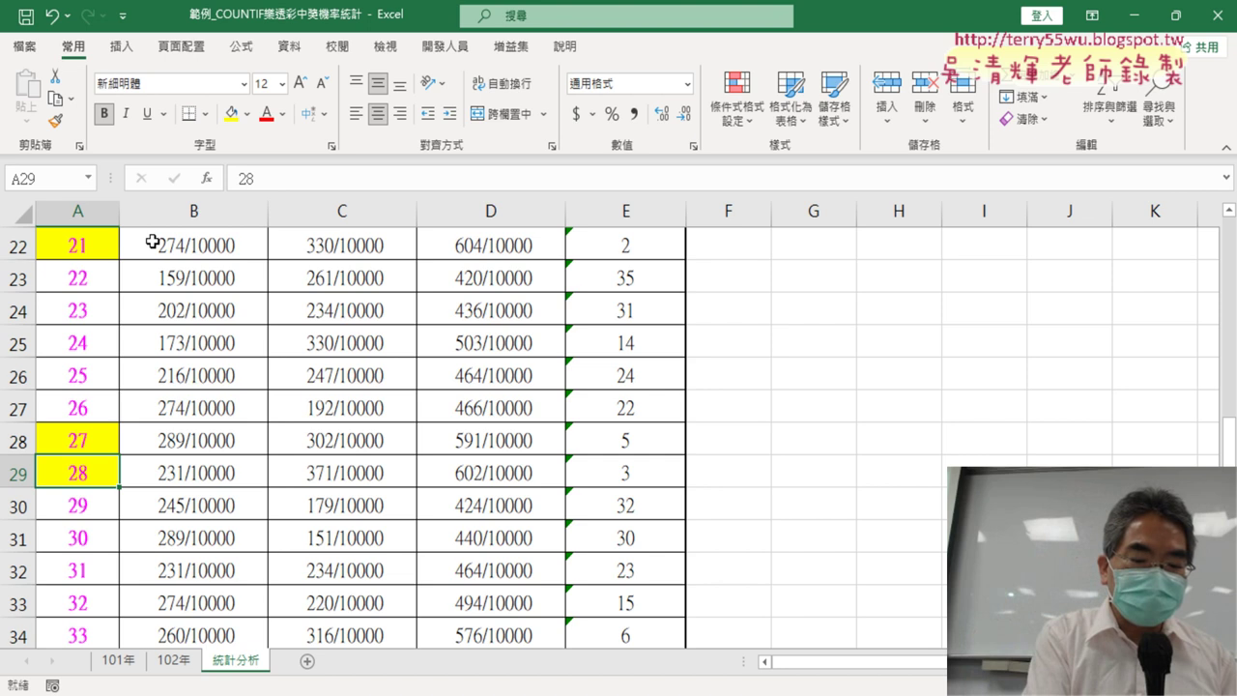
Undo the yellow fills on A29, A28 and A22, then bring up the Developer commands
key("ctrl+z")
key("ctrl+z")
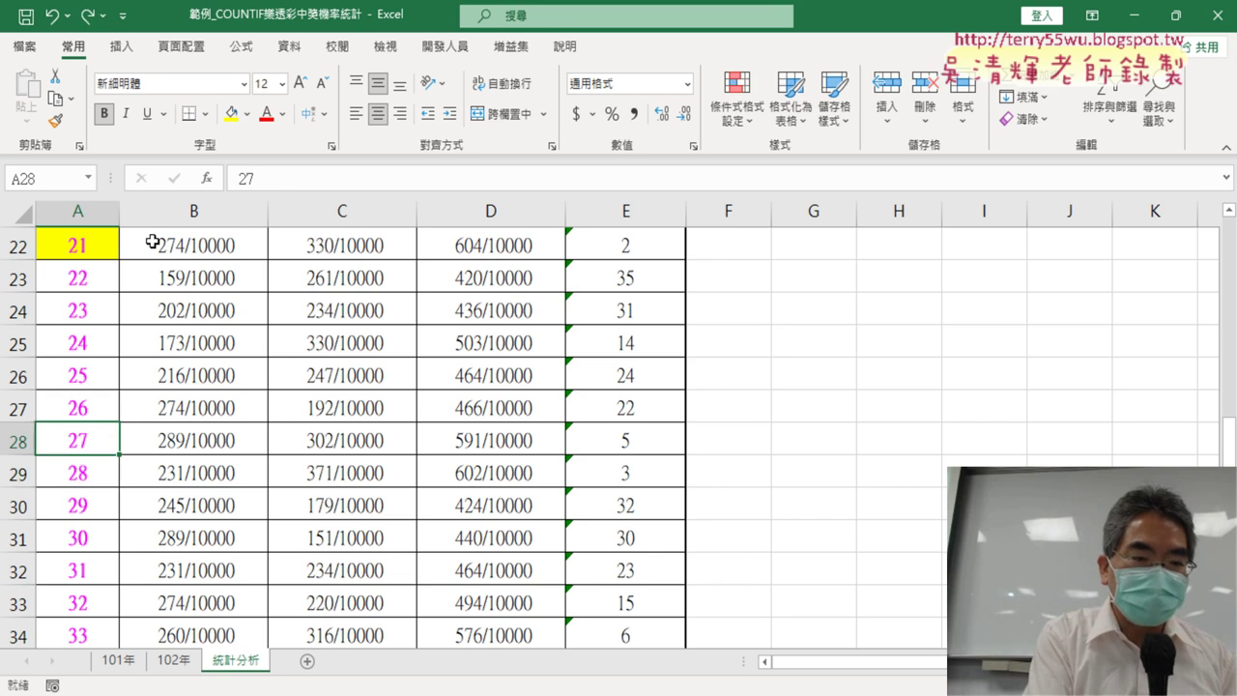
key("ctrl+z")
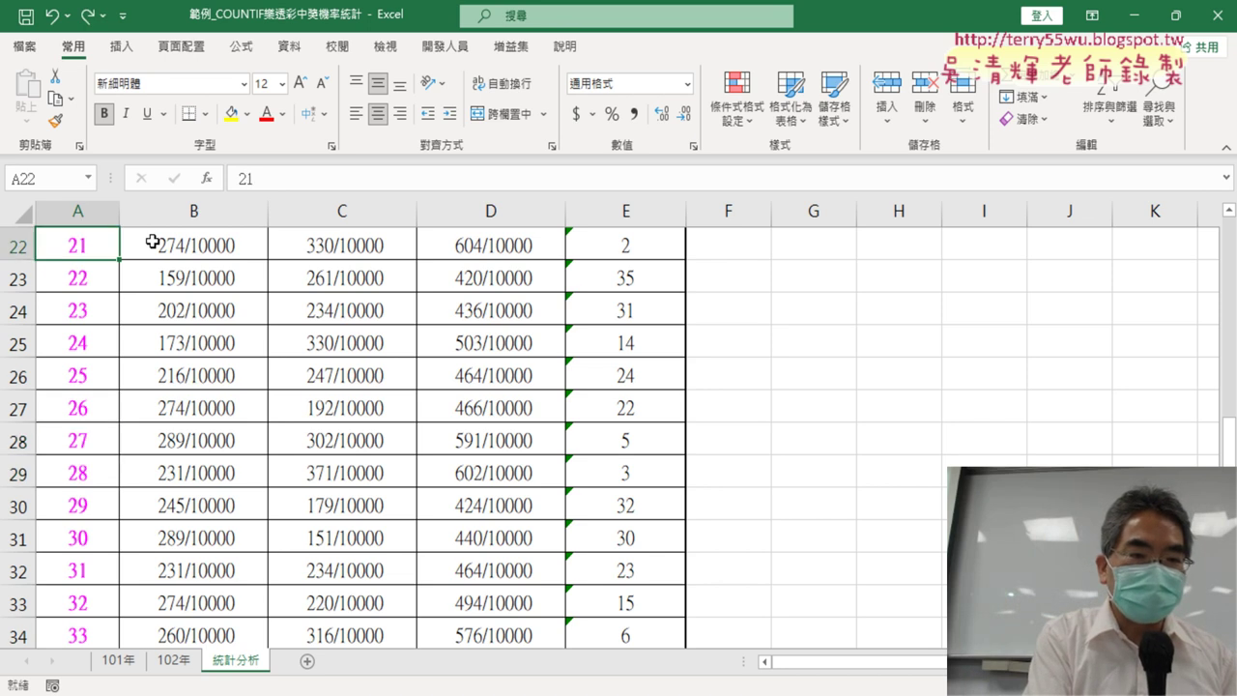
key("ctrl+z")
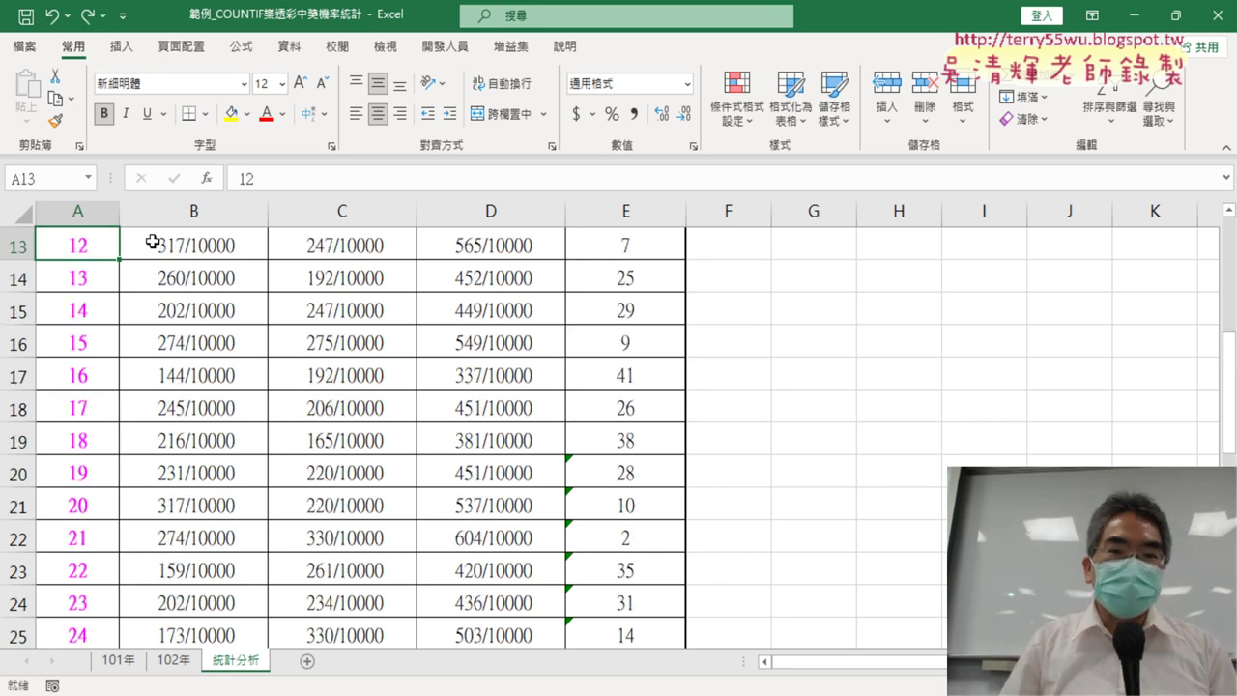
left_click(445, 47)
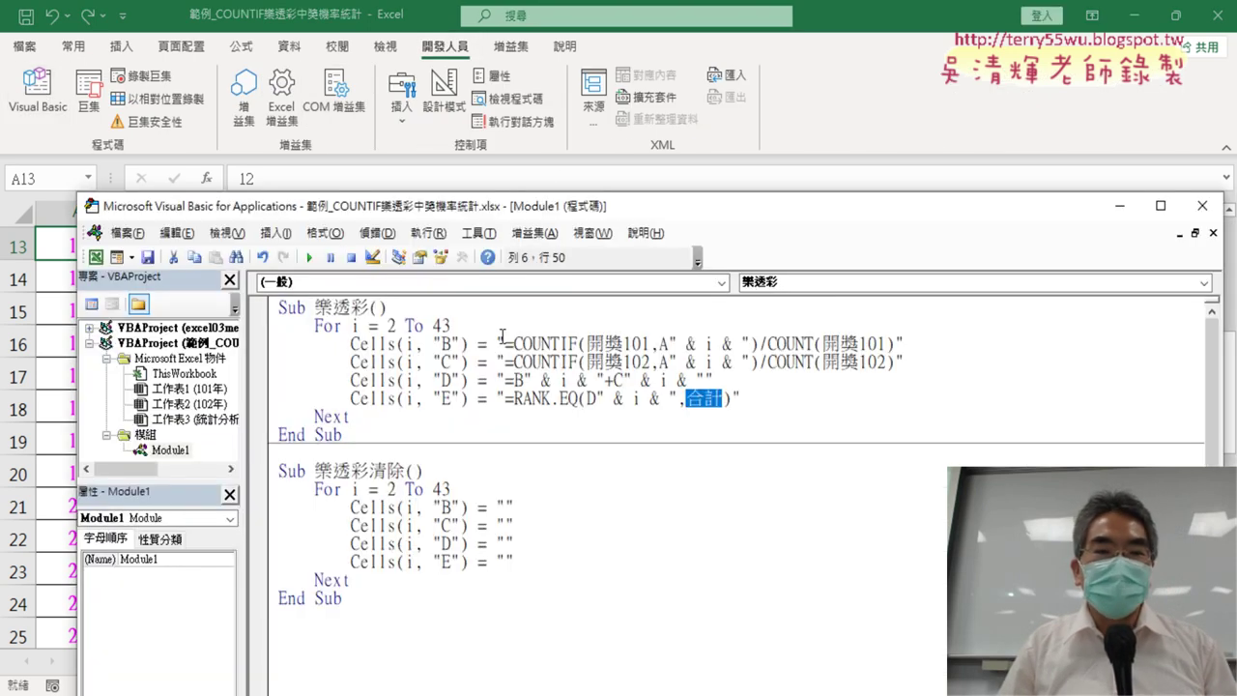
Add an empty 'Sub 格式化' below the clearing macro in Module1, then return to the 統計分析 sheet
mouse_move(566, 212)
left_mouse_down()
mouse_move(627, 183)
mouse_move(752, 25)
left_mouse_up()
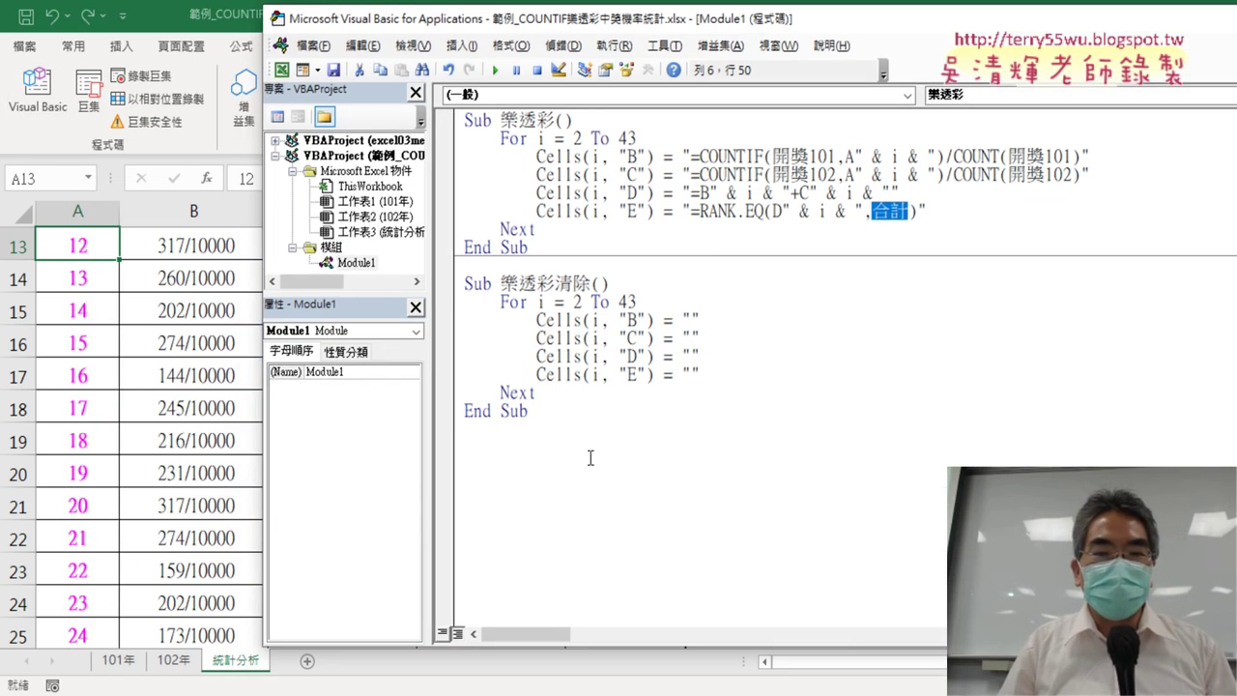
left_click(551, 447)
type("ㄙ")
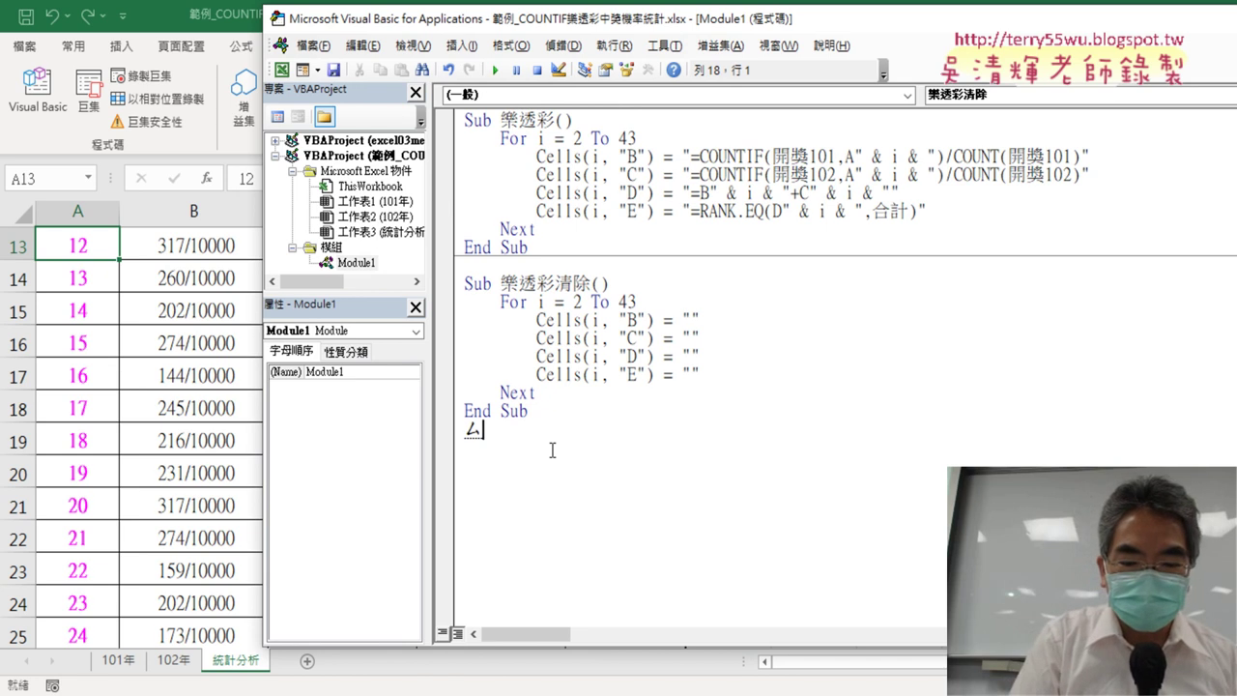
key("BackSpace")
type("sub ")
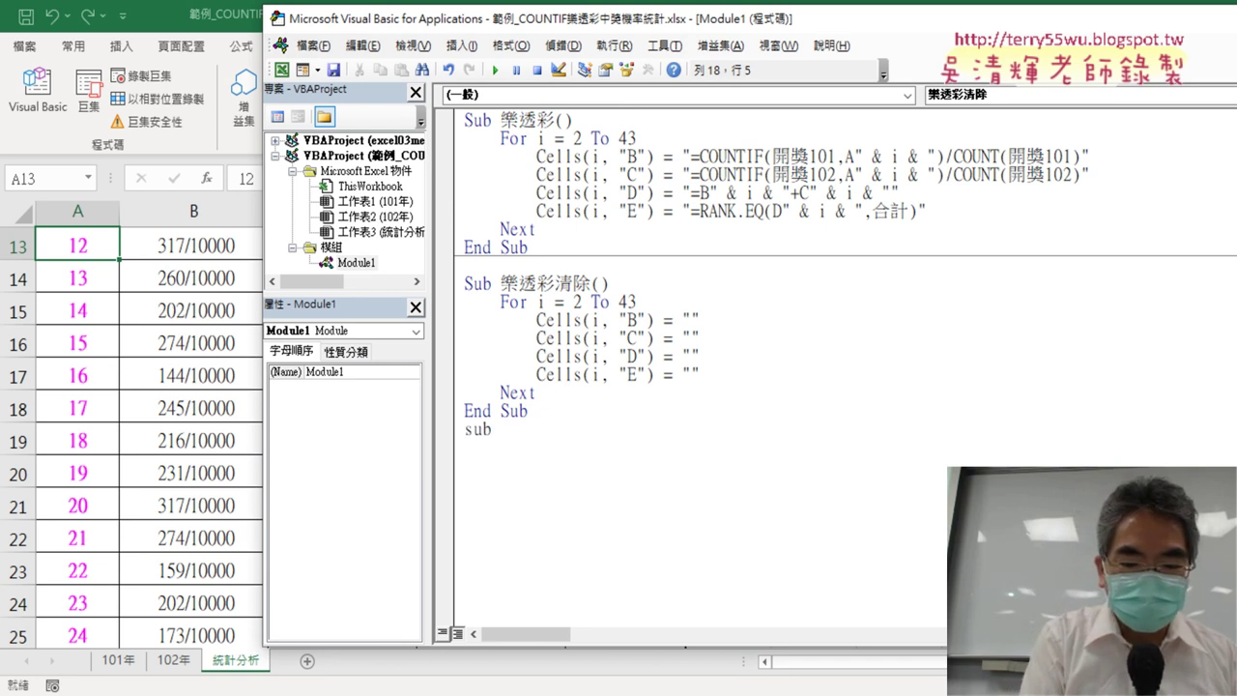
type("格")
type("ㄕ式")
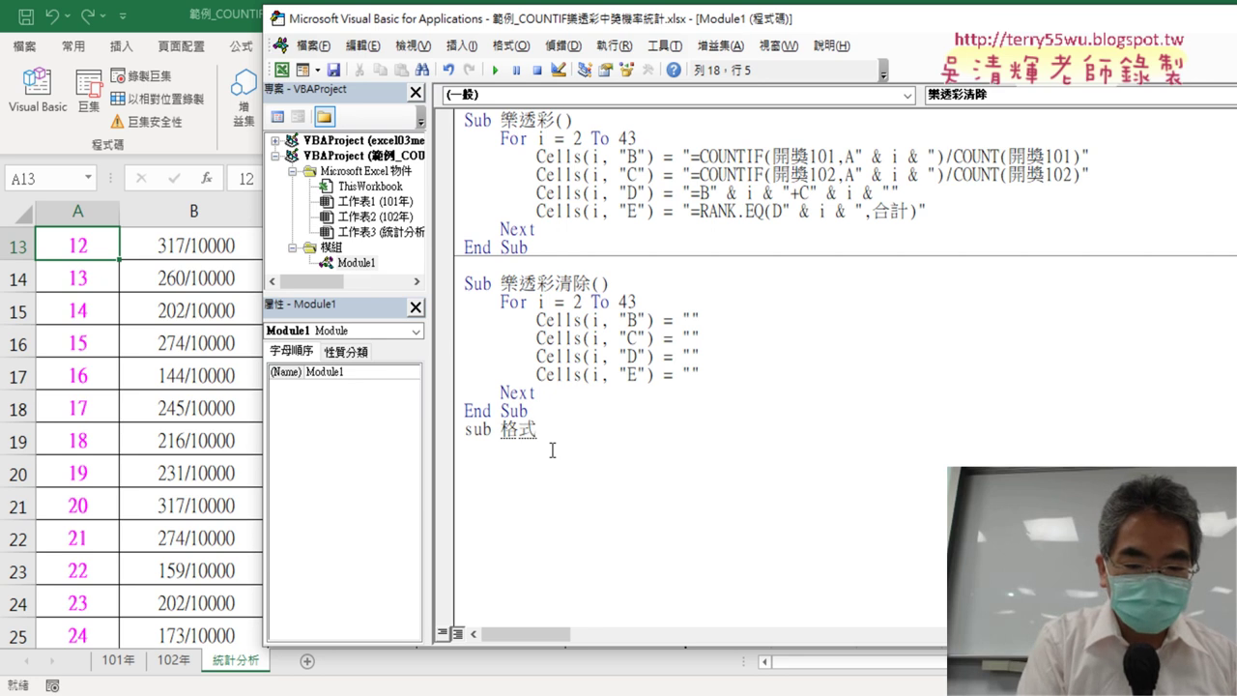
type("ㄏㄨ化")
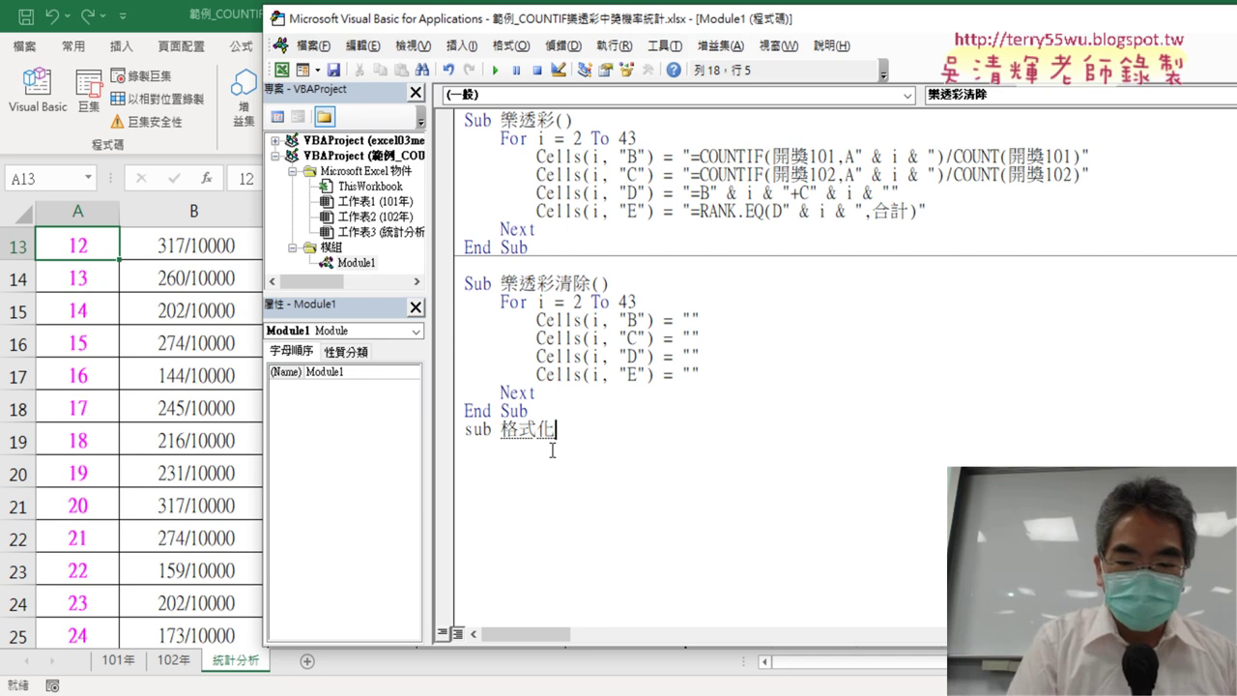
key("Return")
key("Return")
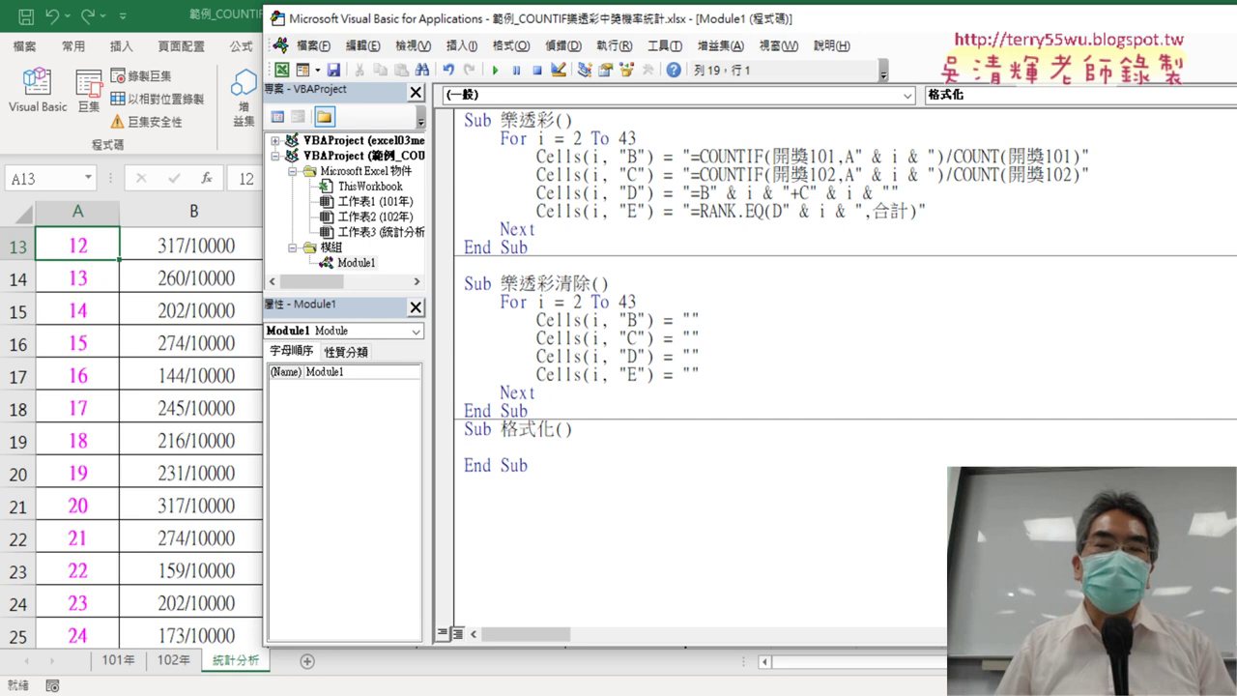
left_click(240, 366)
scroll(477, 426, "up", 4)
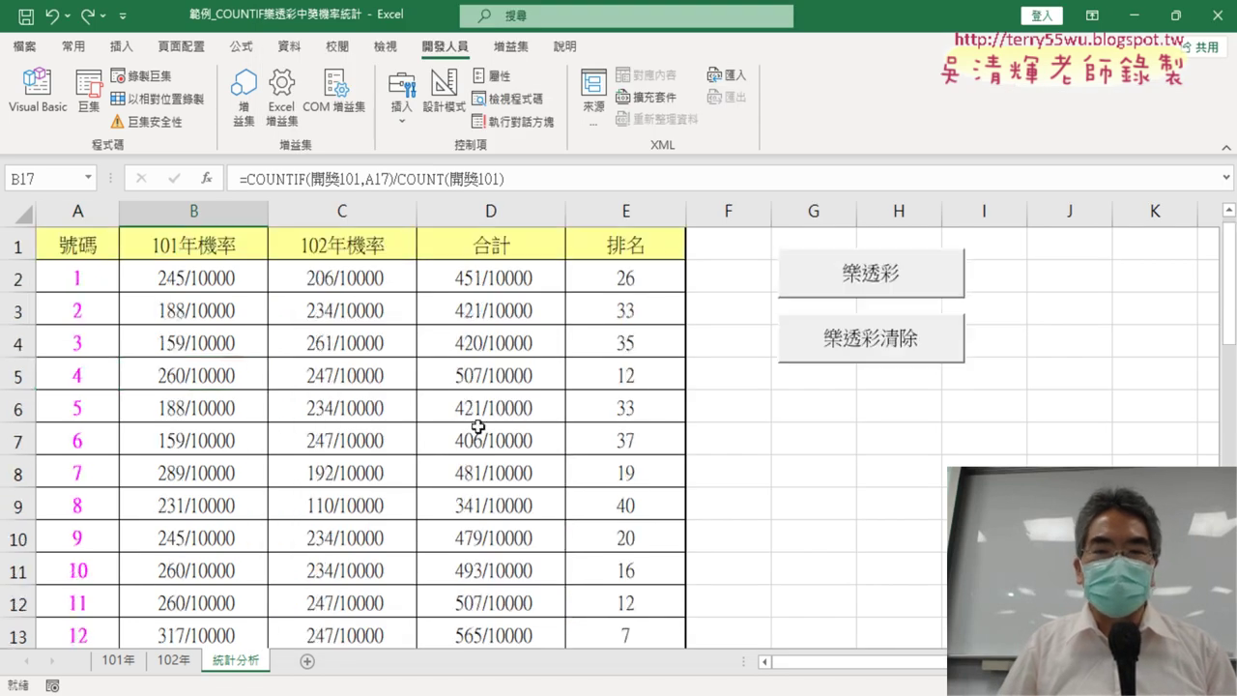
Copy the 'For i = 2 To 43' line from 樂透彩 into the body of 格式化
left_click(20, 278)
left_click(37, 92)
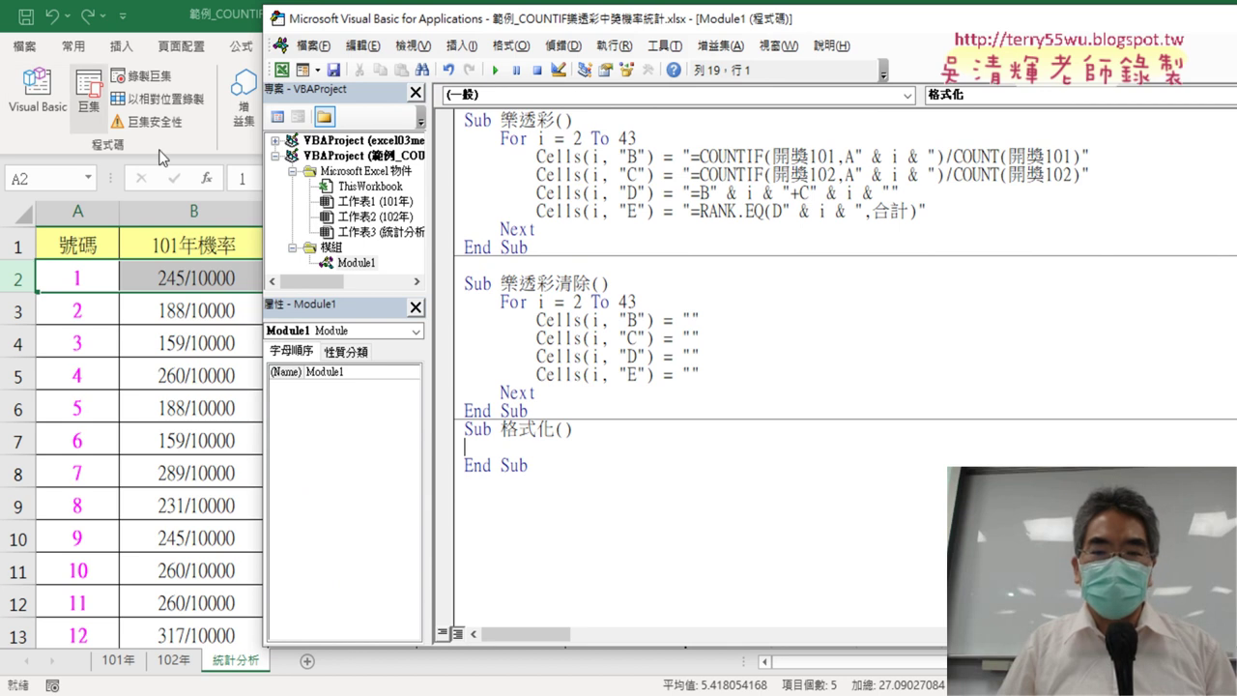
left_click_drag(637, 138, 442, 142)
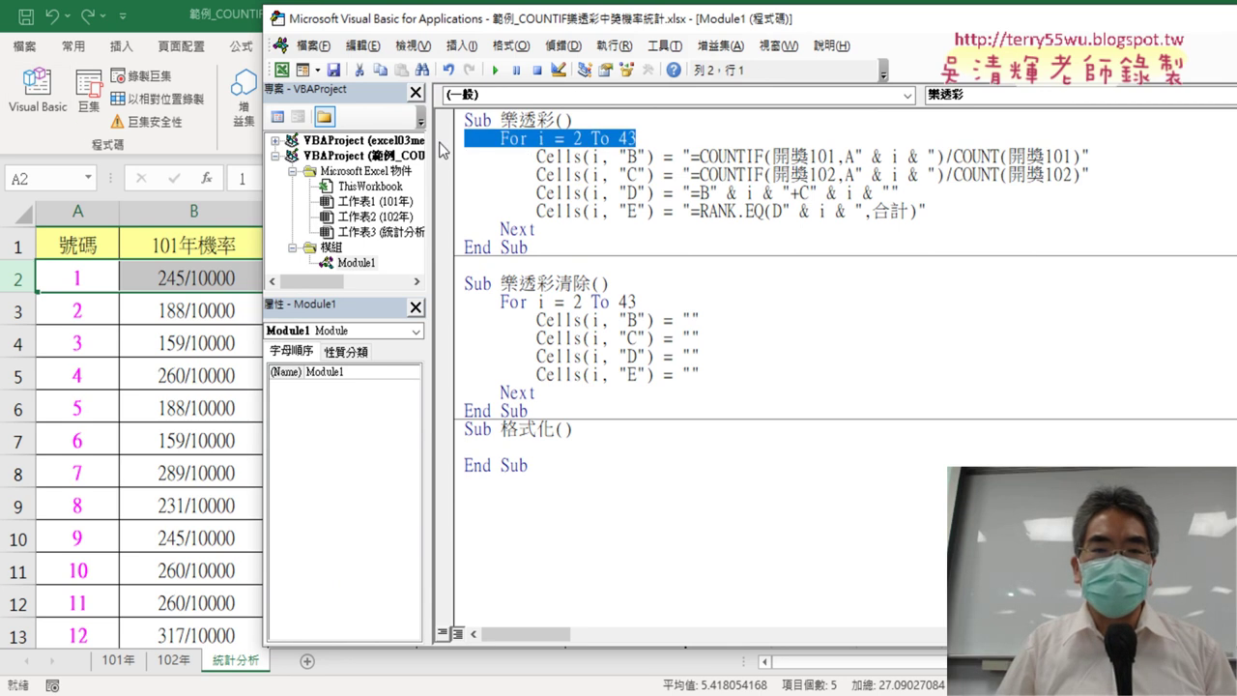
key("ctrl+c")
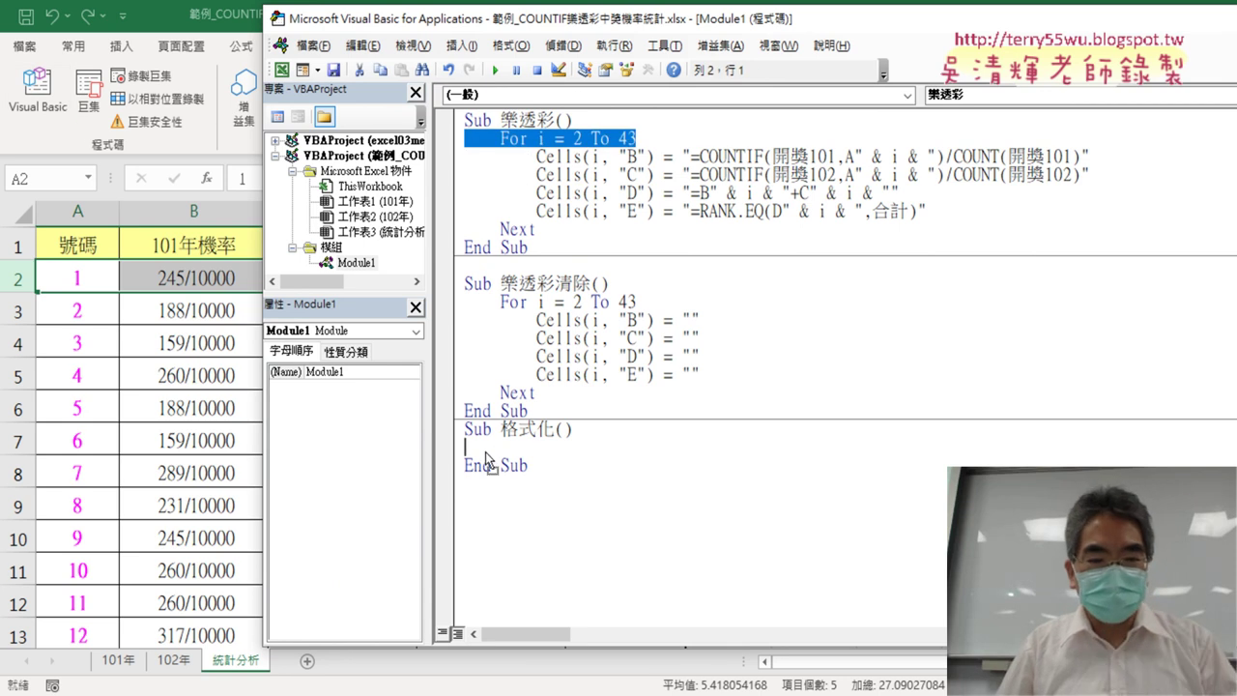
left_click(483, 448)
key("ctrl+v")
Close the loop with 'Next' and make the code editor window narrower
key("Return")
key("Return")
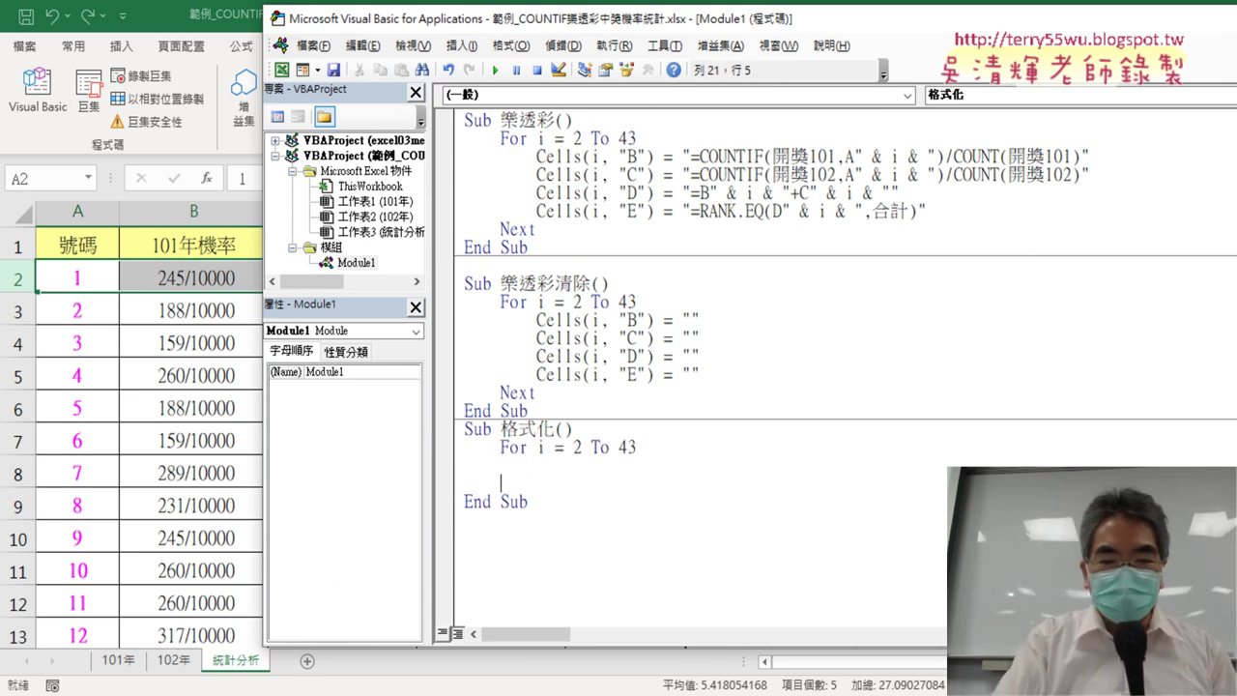
type("ㄋㄧ")
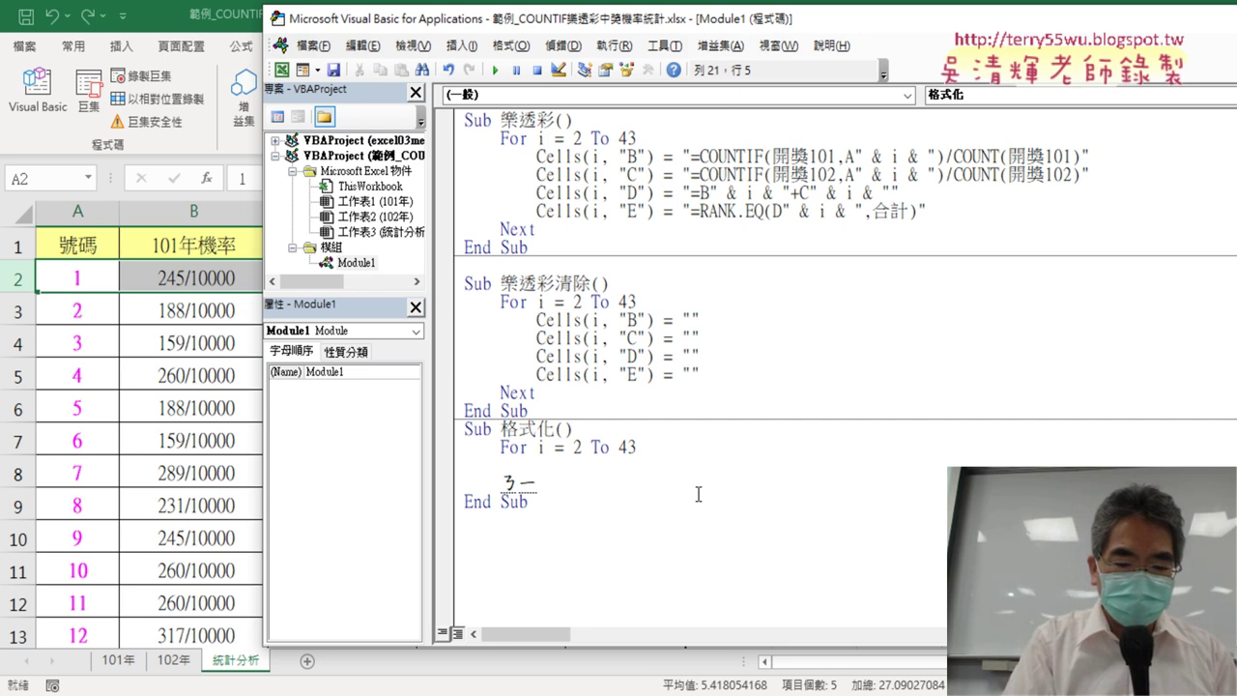
key("Escape")
type("next")
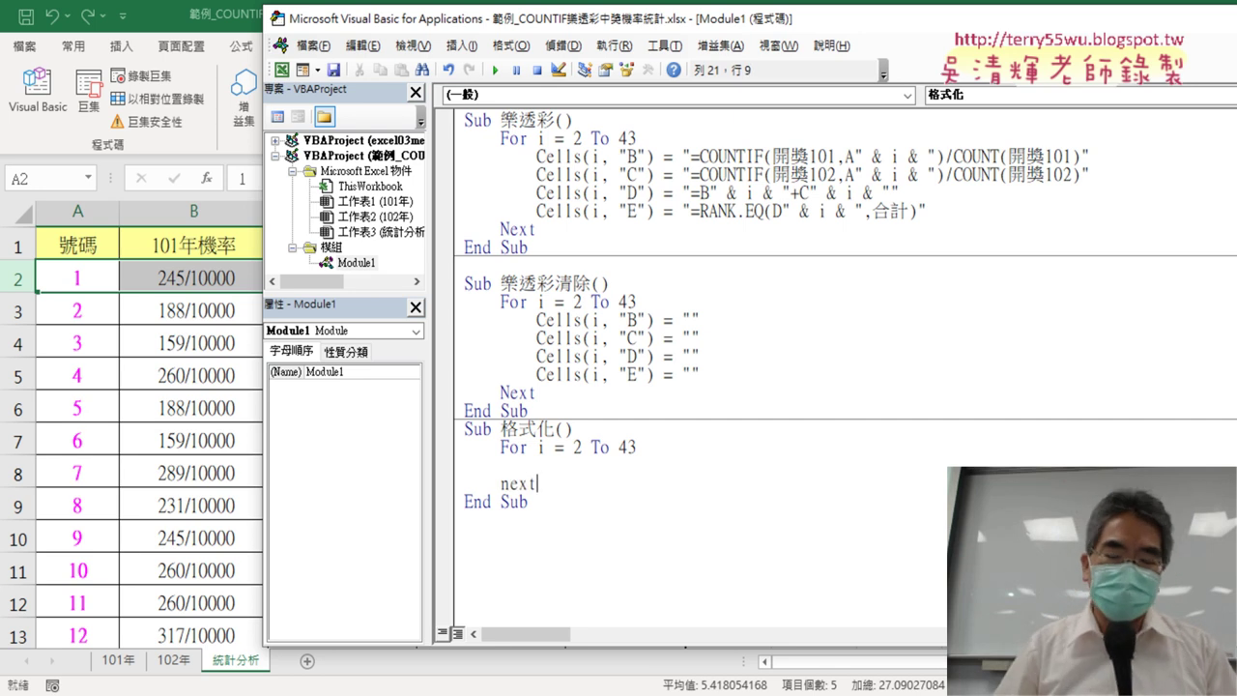
left_click(685, 464)
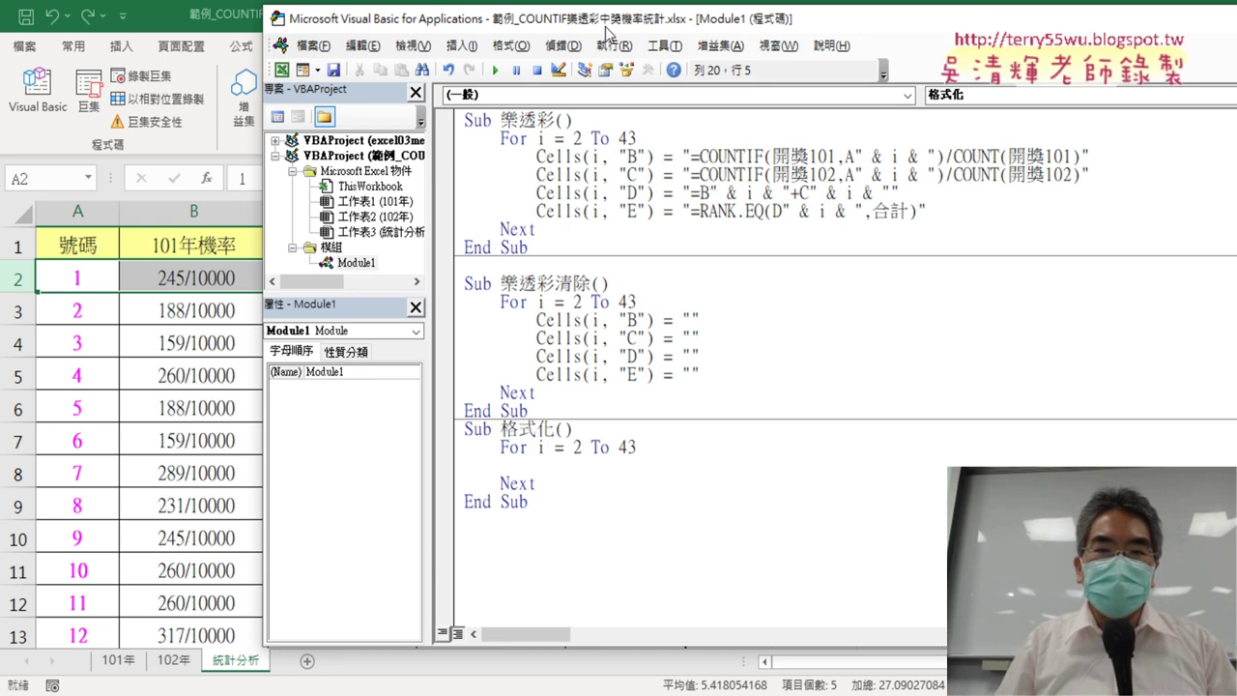
left_click_drag(608, 37, 419, 36)
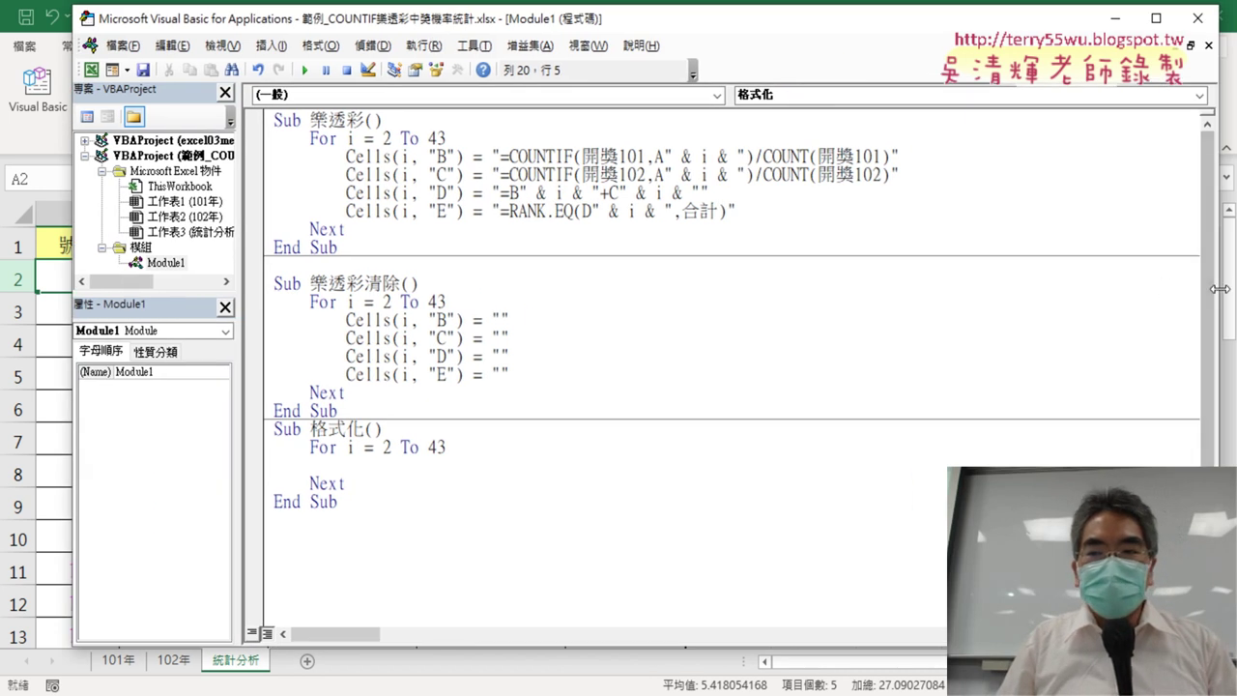
left_click_drag(1218, 289, 685, 256)
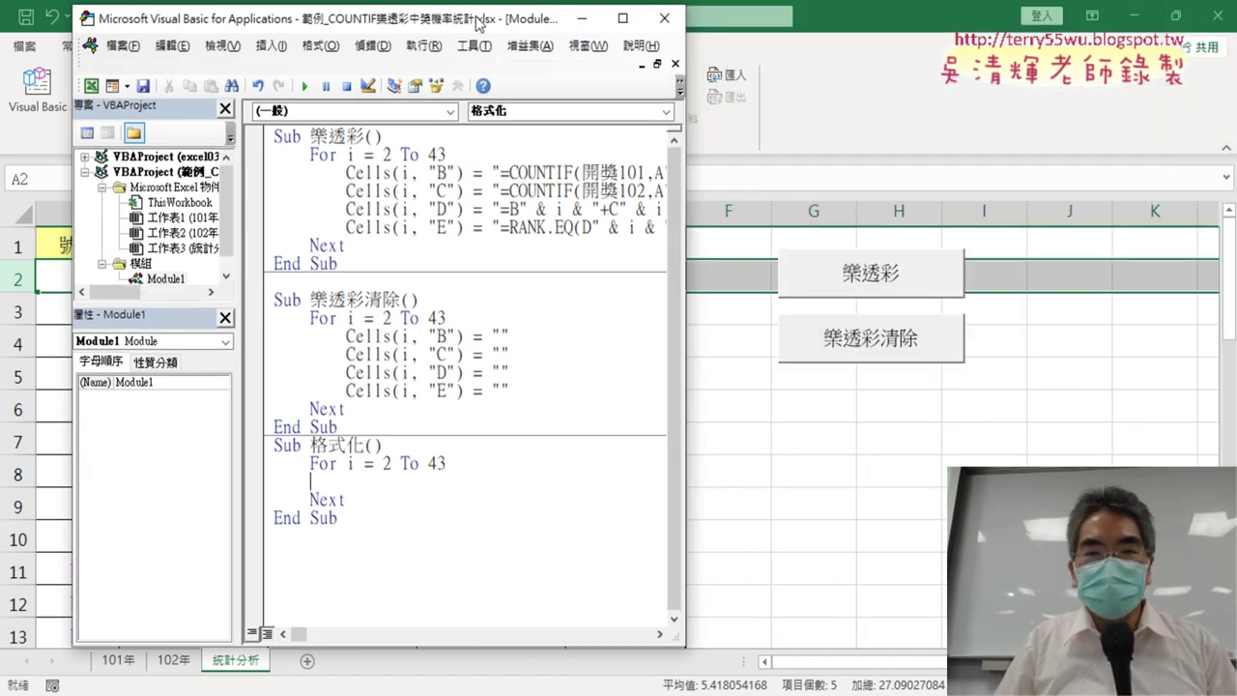
Move the code editor to the right side so columns A–E of the ranking table stay visible
left_click_drag(475, 21, 1076, 49)
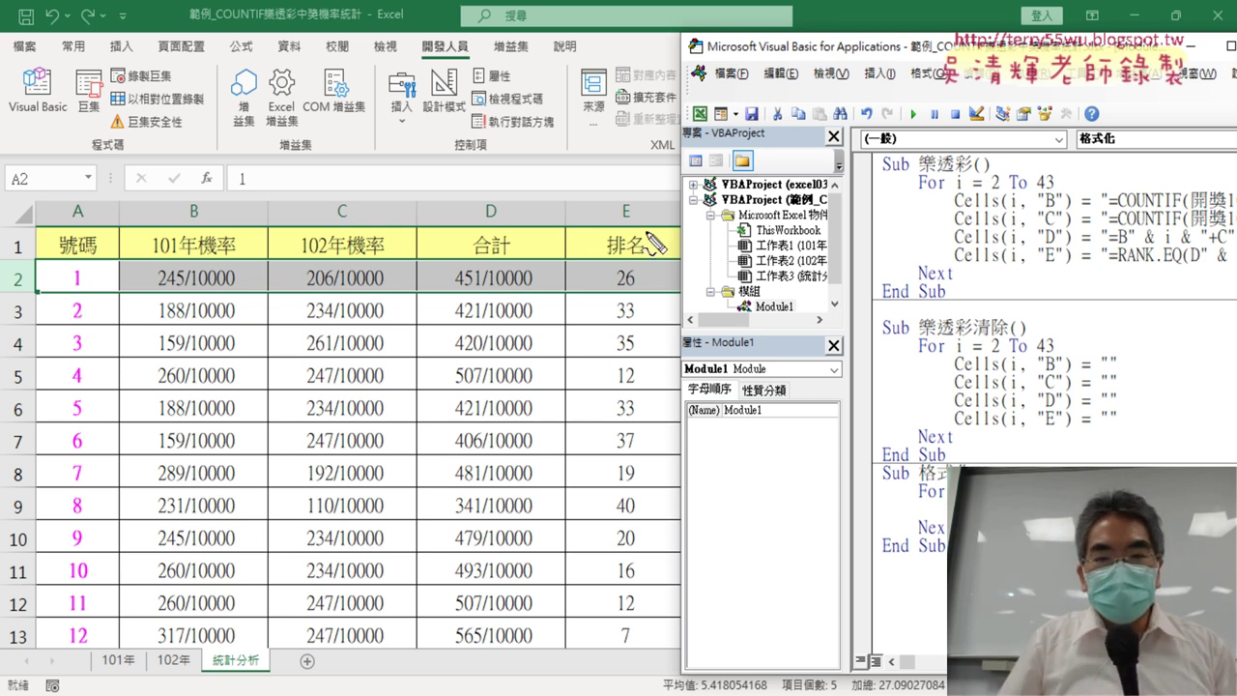
left_click_drag(645, 199, 639, 196)
mouse_move(648, 273)
left_mouse_down()
mouse_move(669, 284)
mouse_move(638, 454)
mouse_move(688, 436)
left_mouse_up()
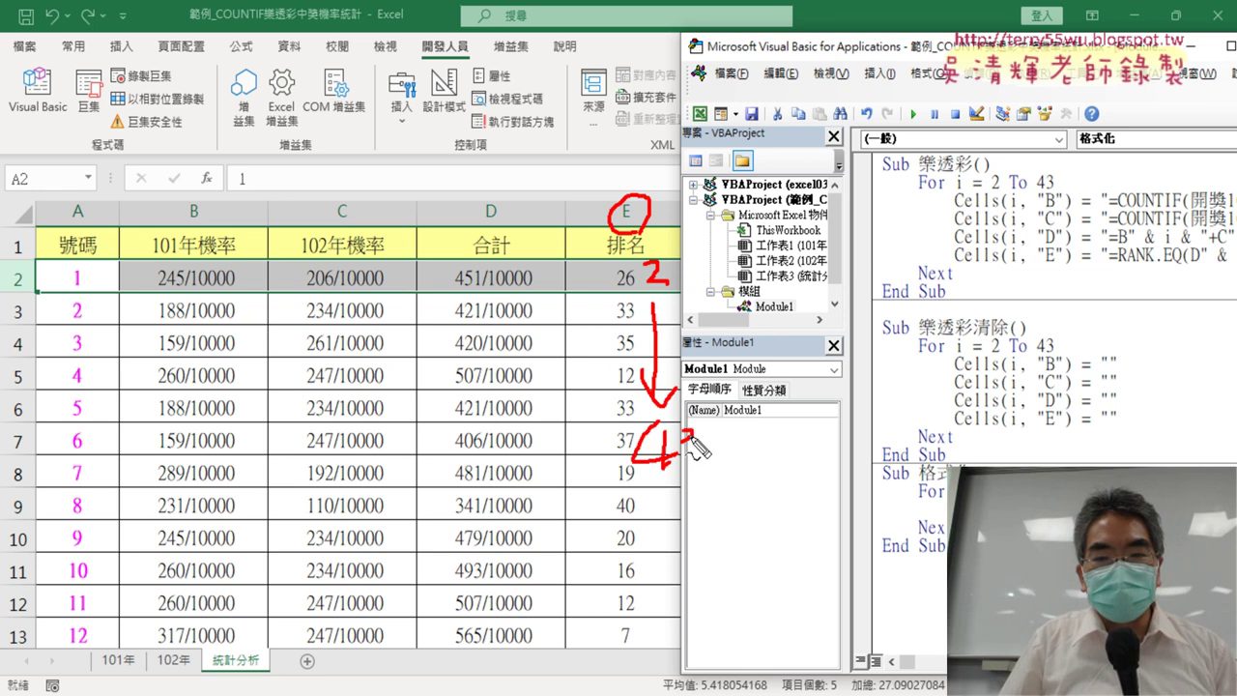
left_click_drag(643, 259, 638, 293)
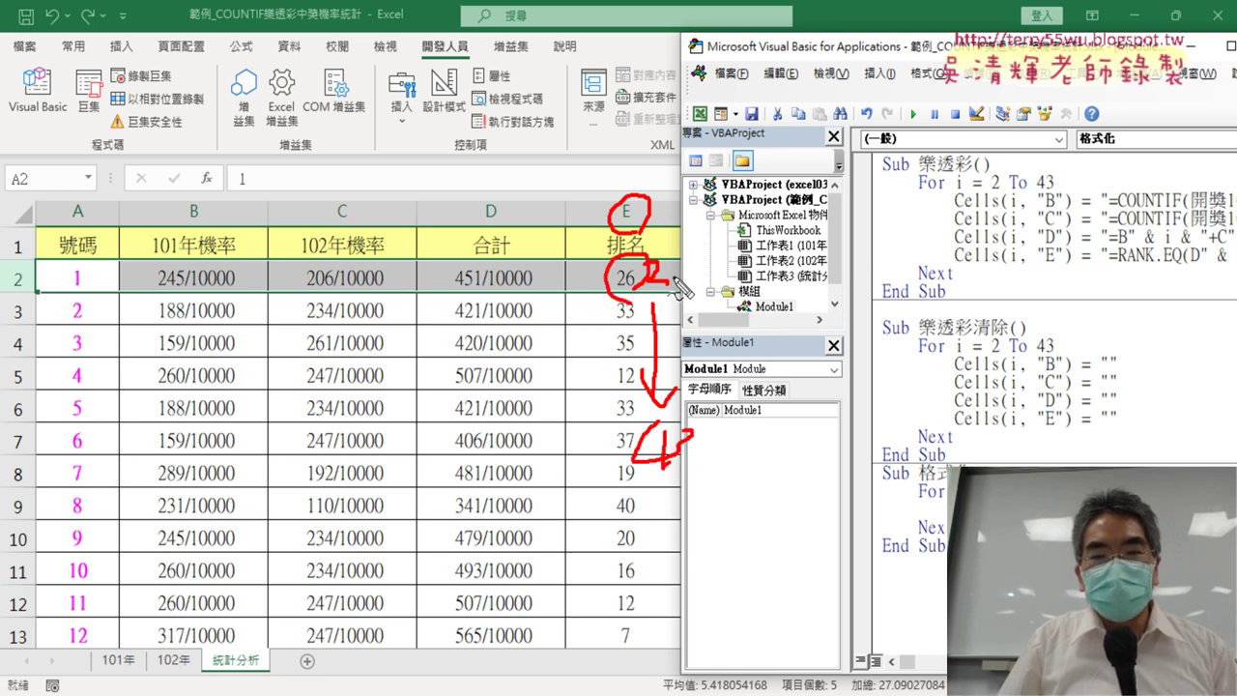
mouse_move(680, 275)
left_mouse_down()
mouse_move(932, 355)
mouse_move(1010, 466)
left_mouse_up()
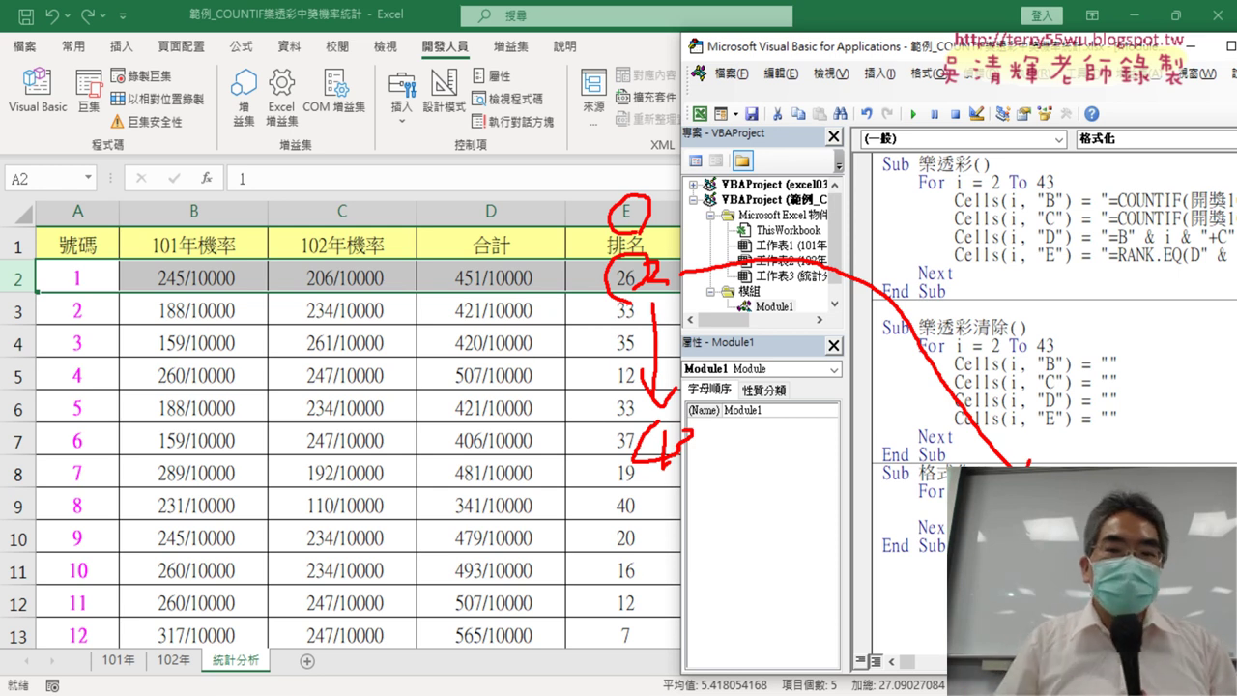
mouse_move(113, 302)
left_mouse_down()
mouse_move(116, 280)
mouse_move(101, 311)
left_mouse_up()
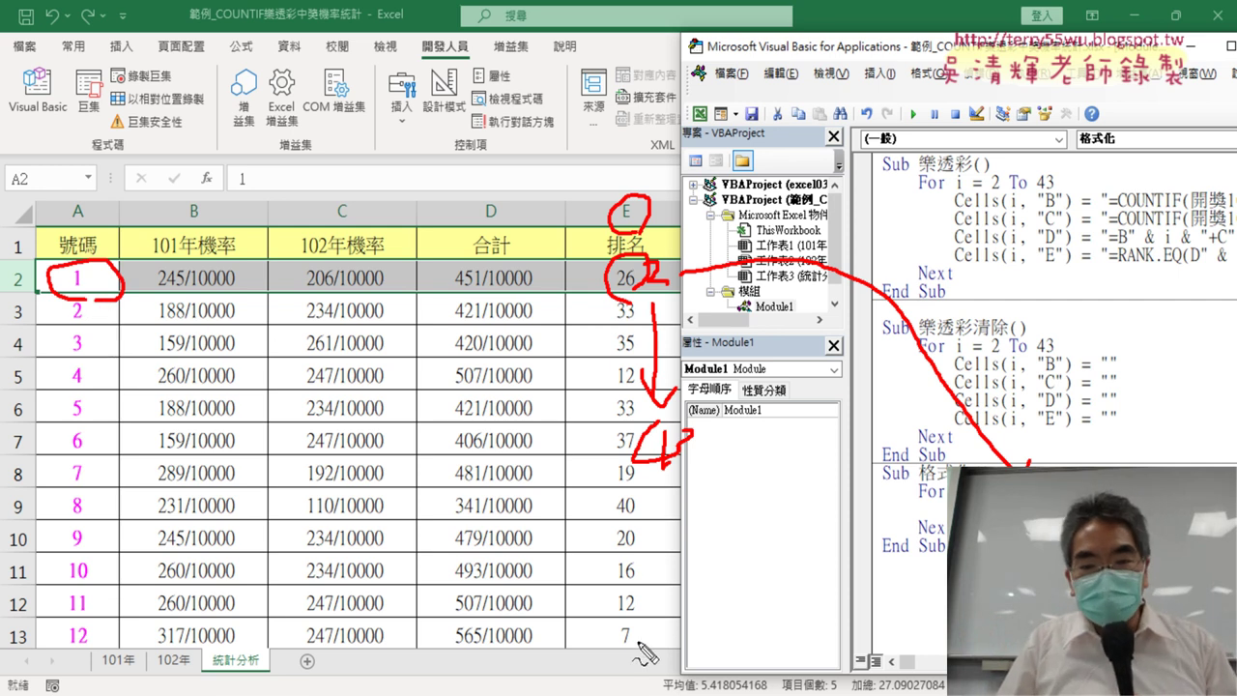
mouse_move(640, 643)
left_mouse_down()
mouse_move(615, 640)
mouse_move(642, 622)
left_mouse_up()
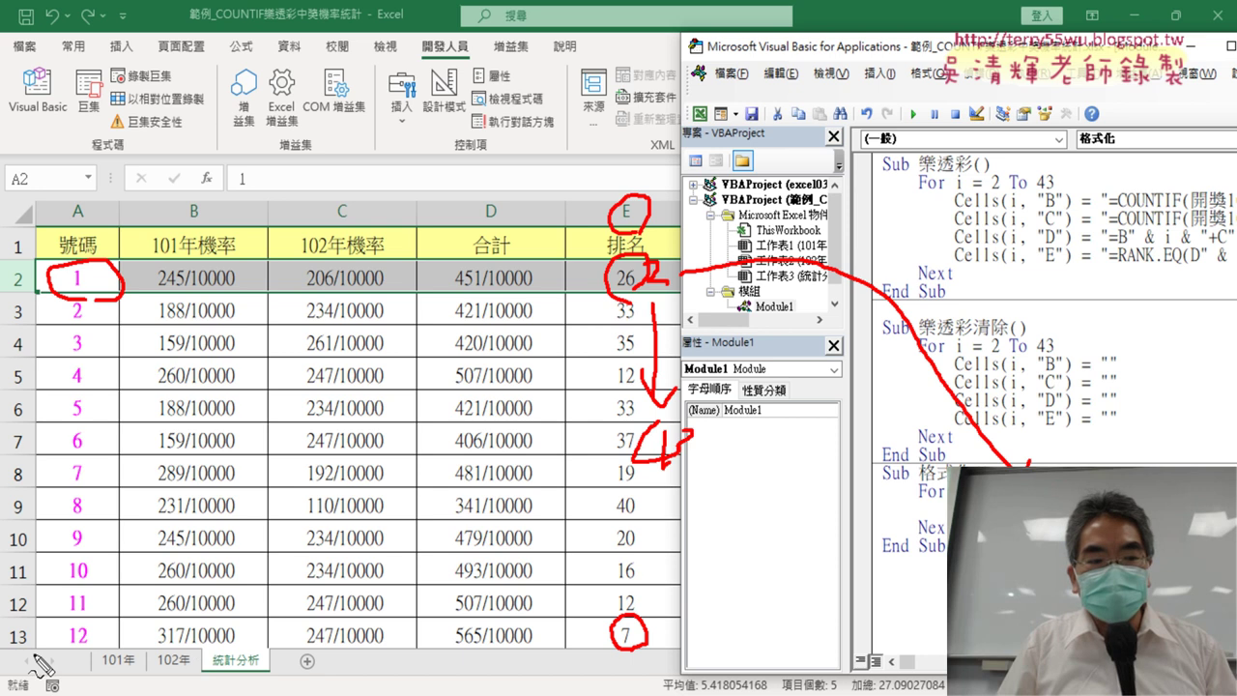
mouse_move(96, 648)
left_mouse_down()
mouse_move(54, 634)
mouse_move(105, 644)
left_mouse_up()
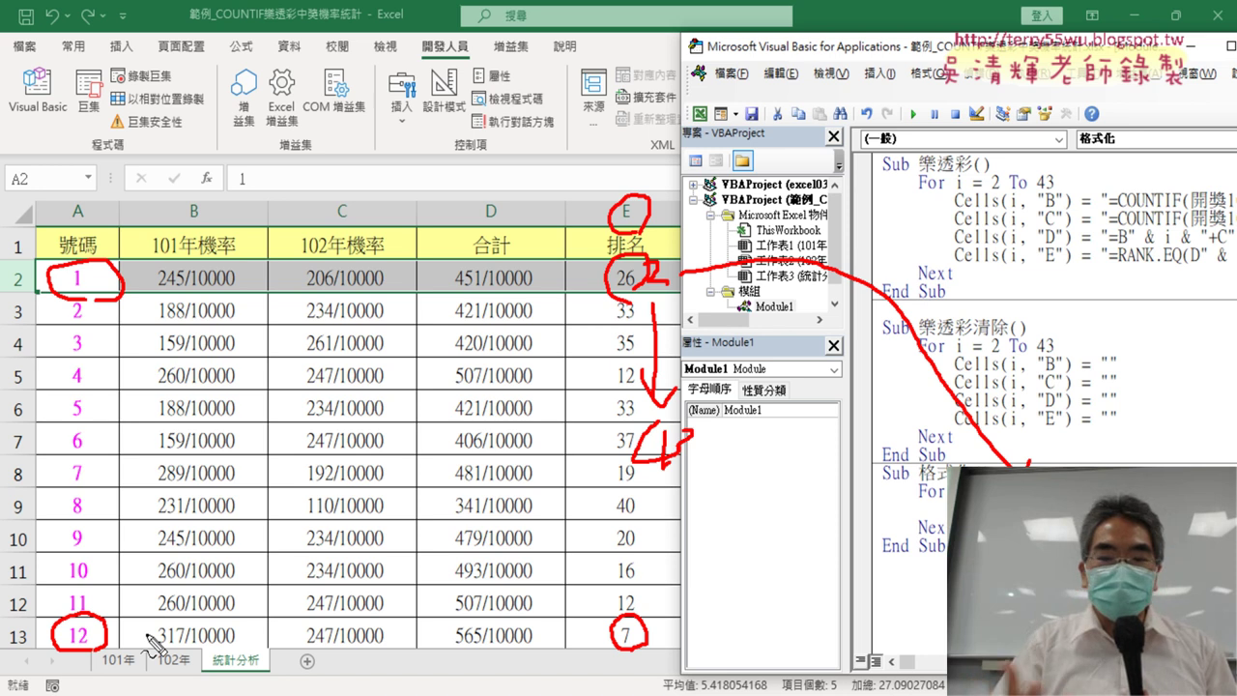
key("Escape")
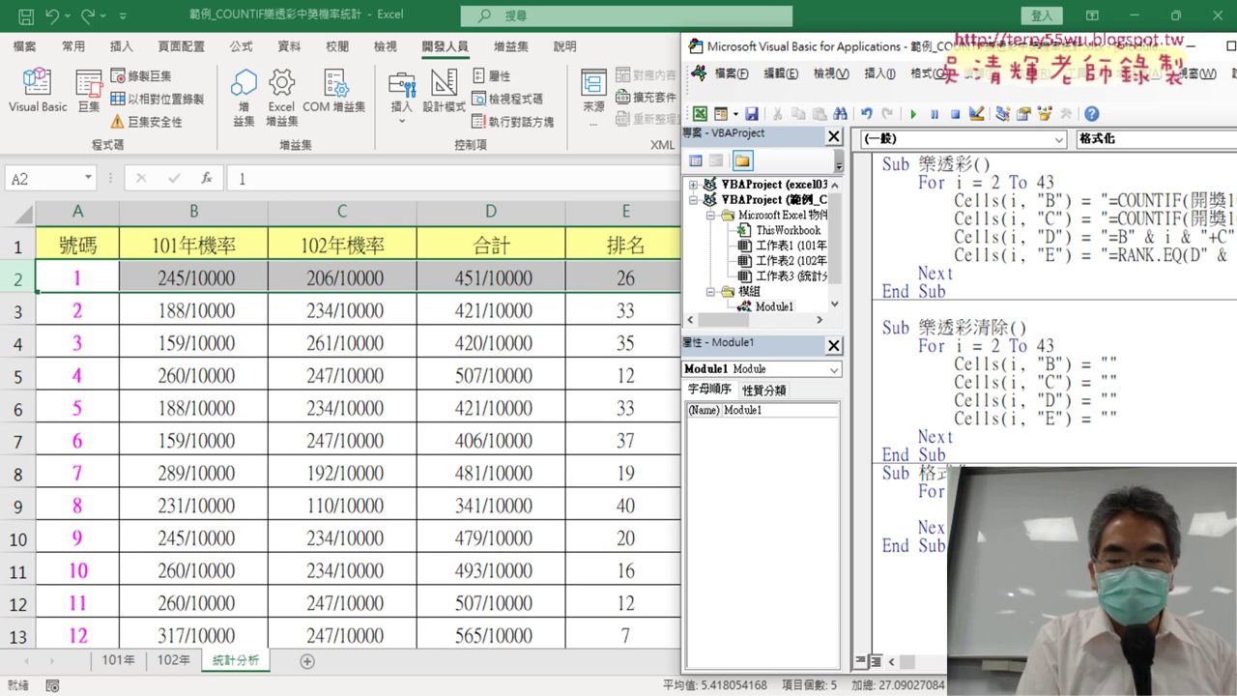
Insert two blank lines above Next inside the 格式化 loop
key("Return")
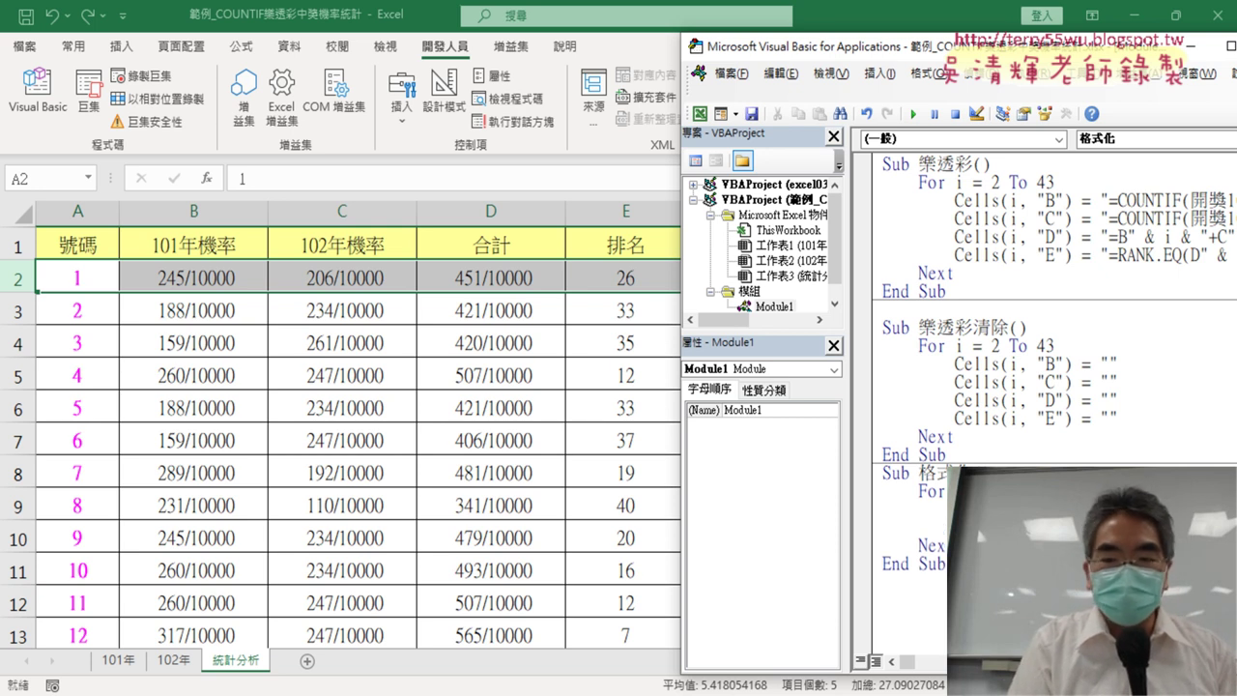
key("Return")
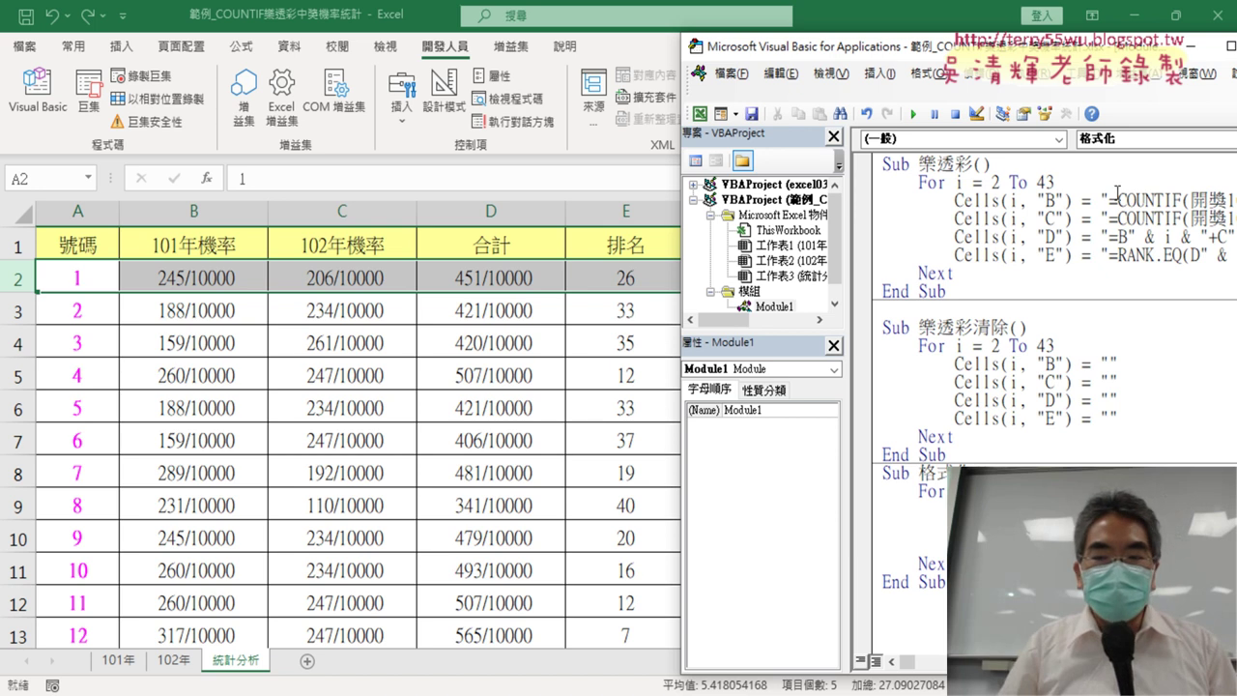
left_click(1090, 382)
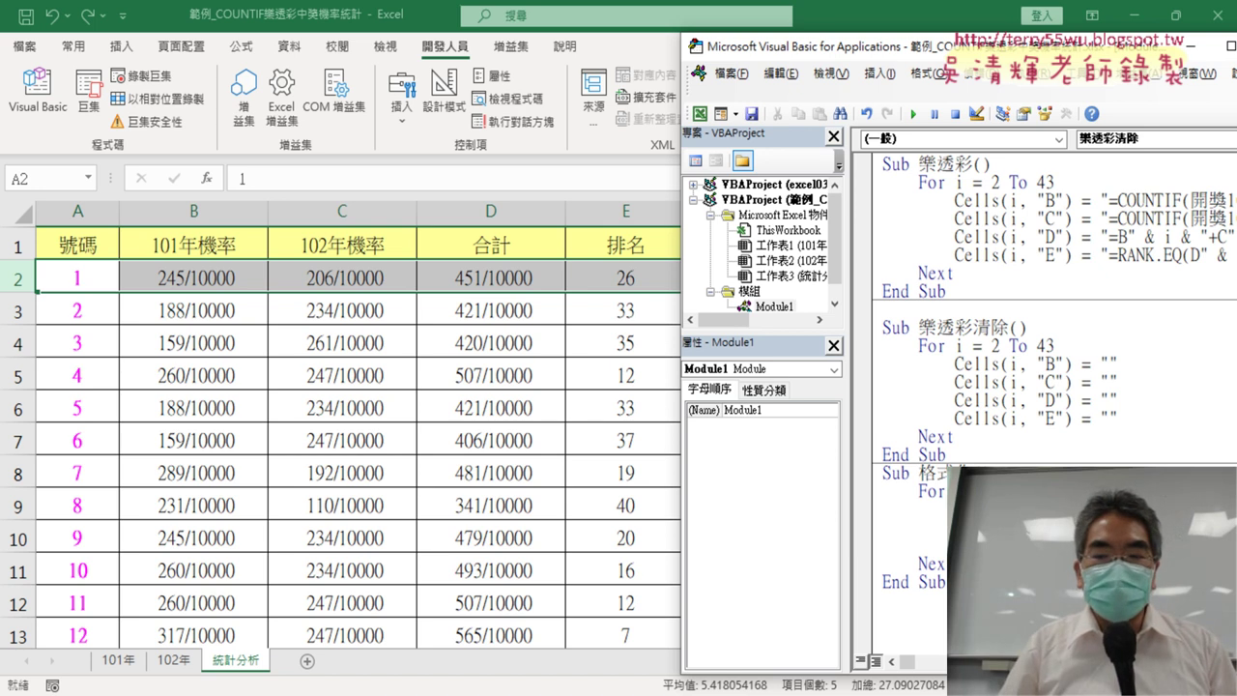
left_click(1015, 526)
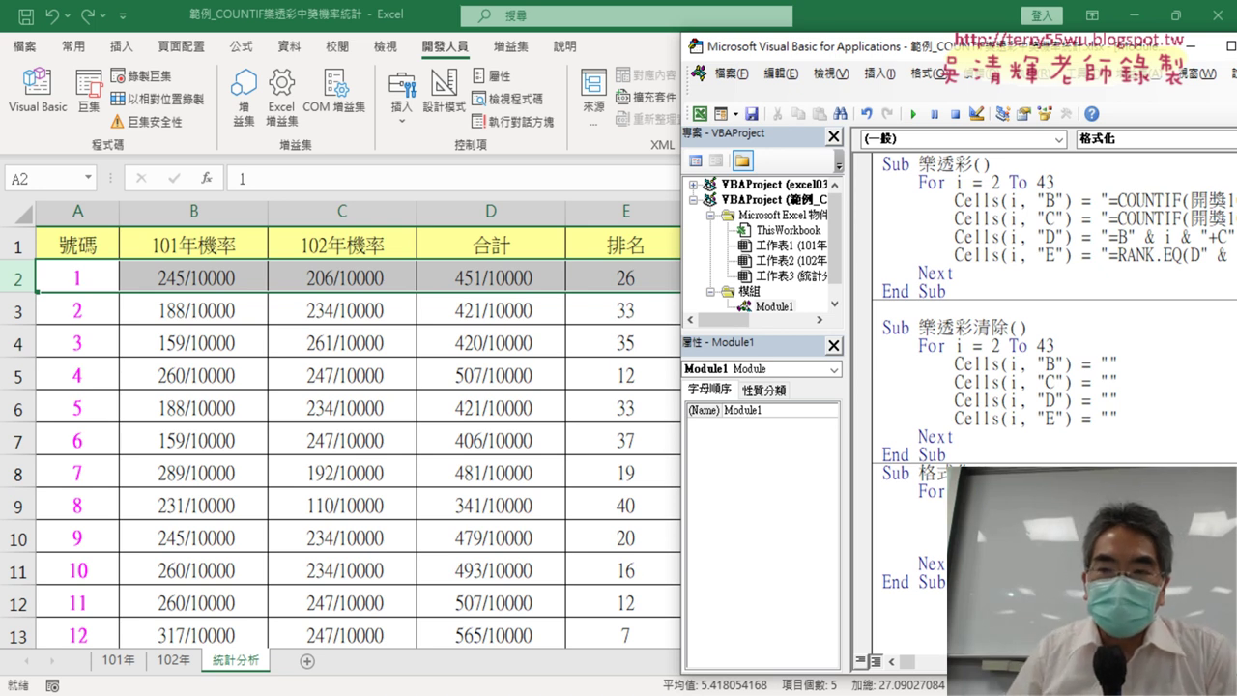
Replace Cells(i, "A") with Cells.Interior in the 格式化 statement and widen the editor
left_click_drag(964, 54, 794, 43)
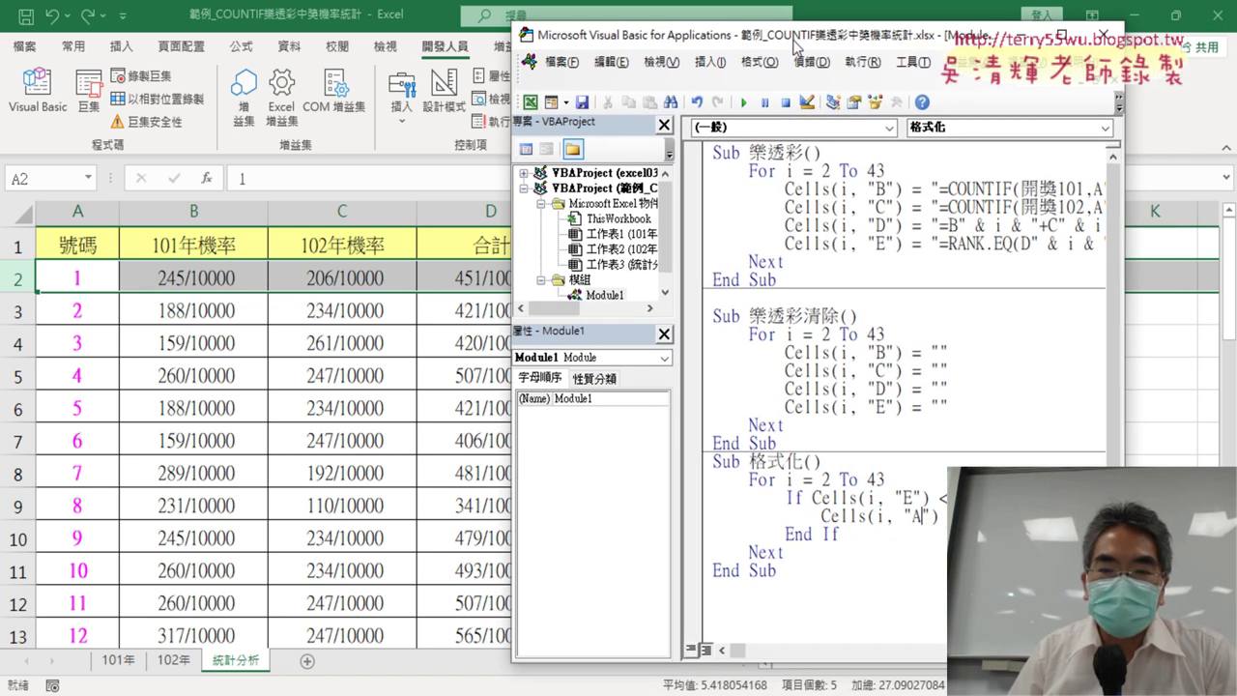
left_click_drag(939, 516, 868, 518)
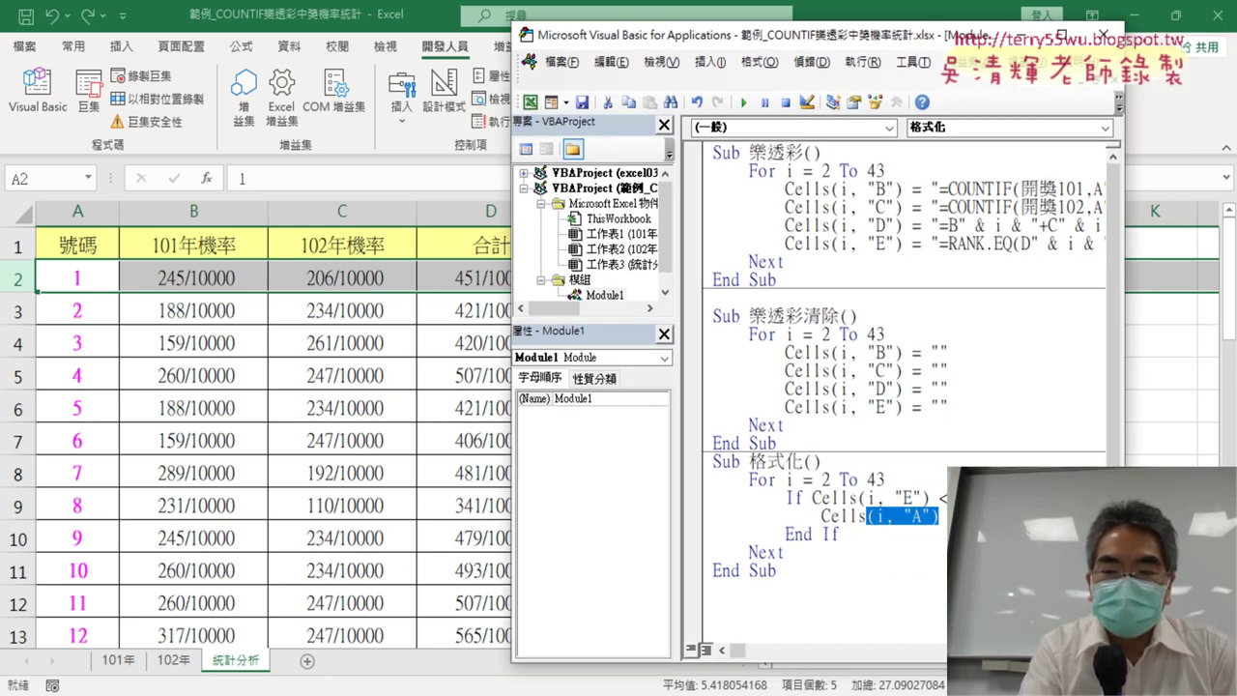
key("Delete")
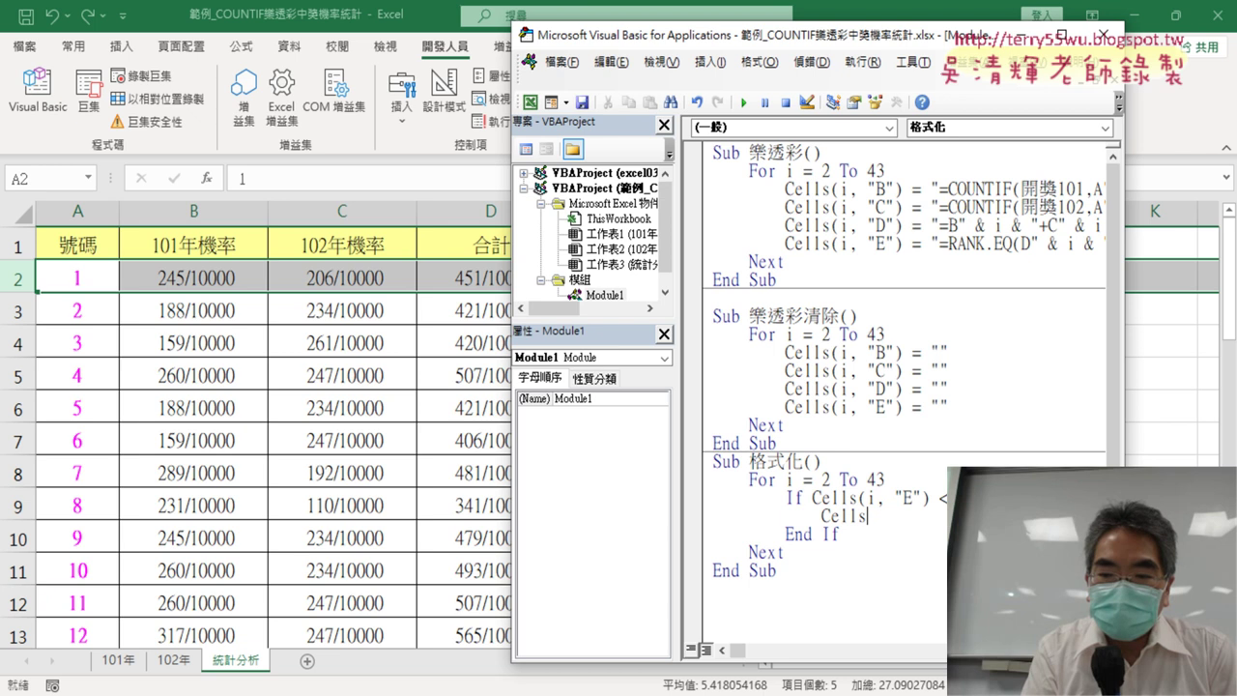
type(".")
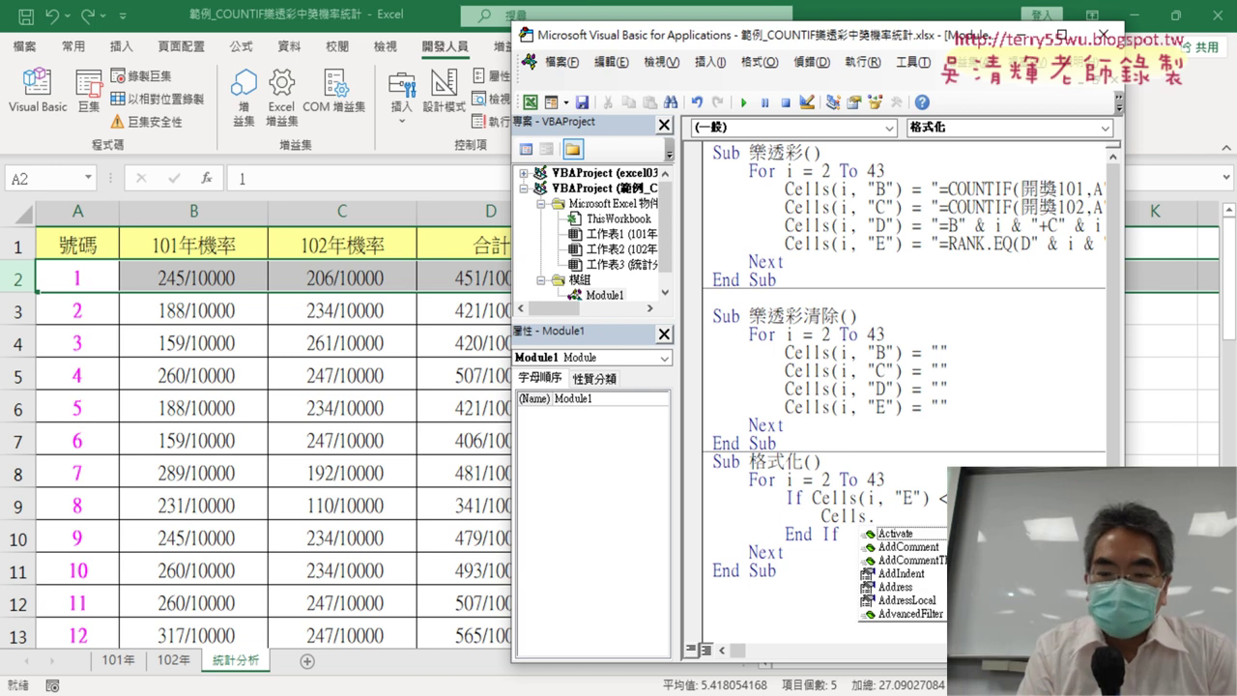
type("in")
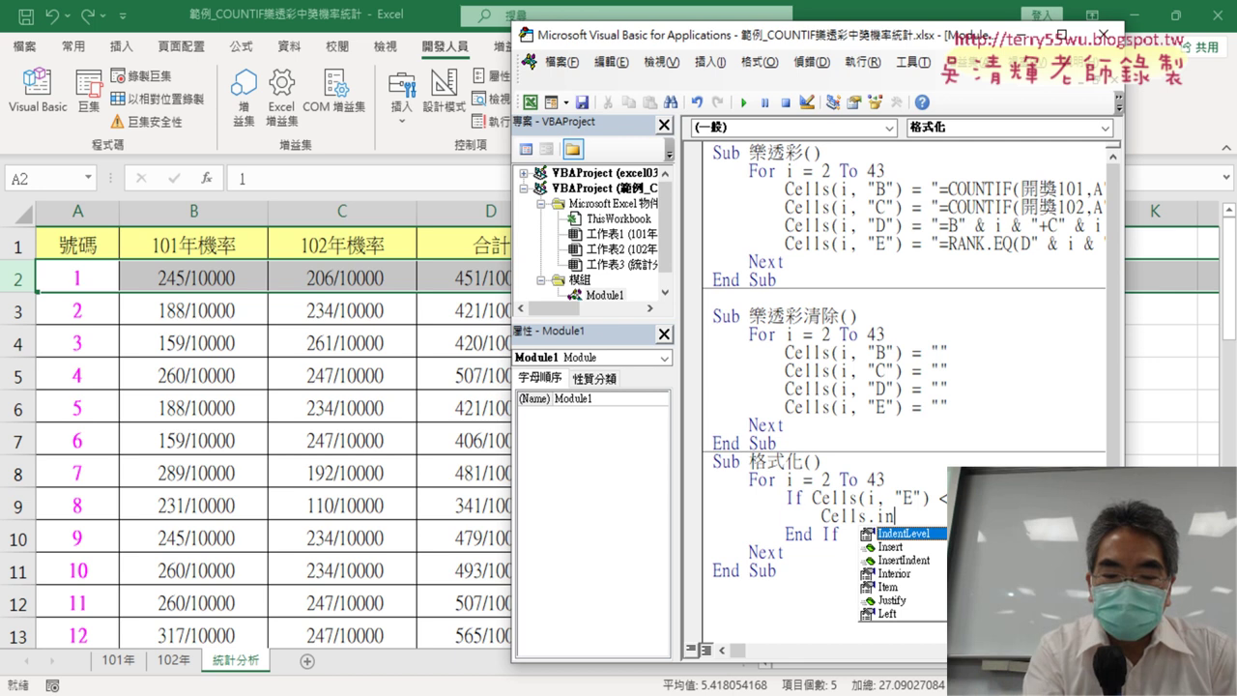
type("t")
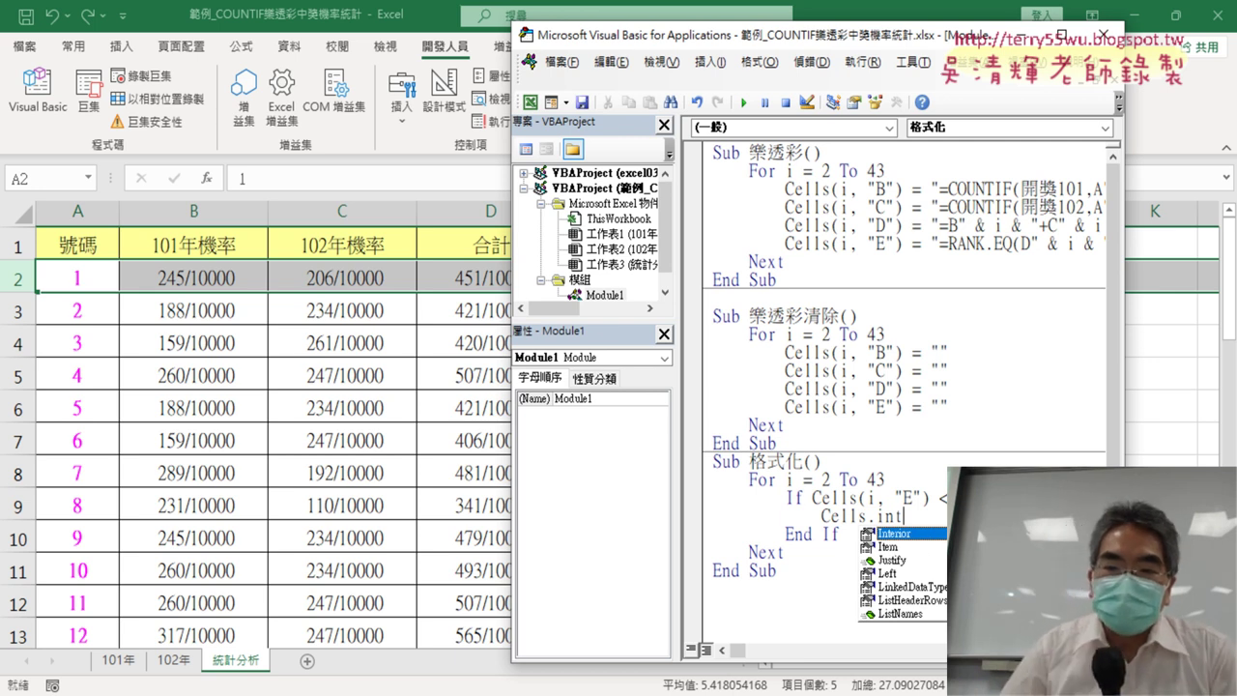
double_click(936, 533)
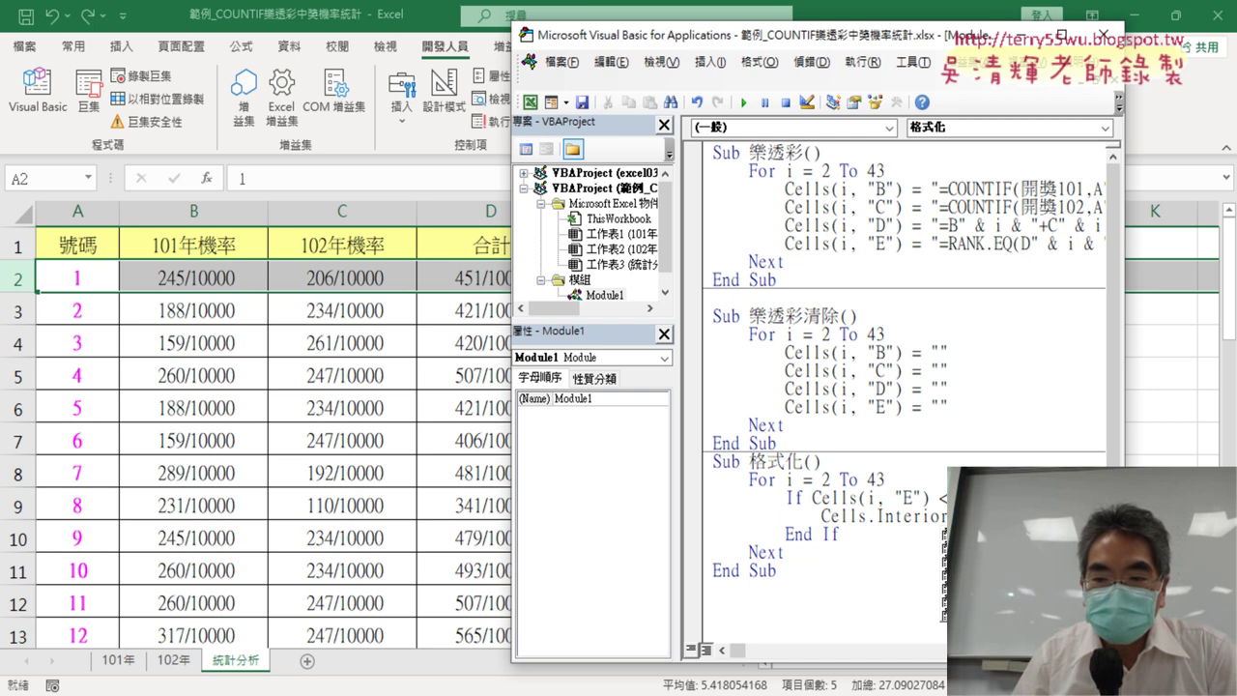
double_click(881, 515)
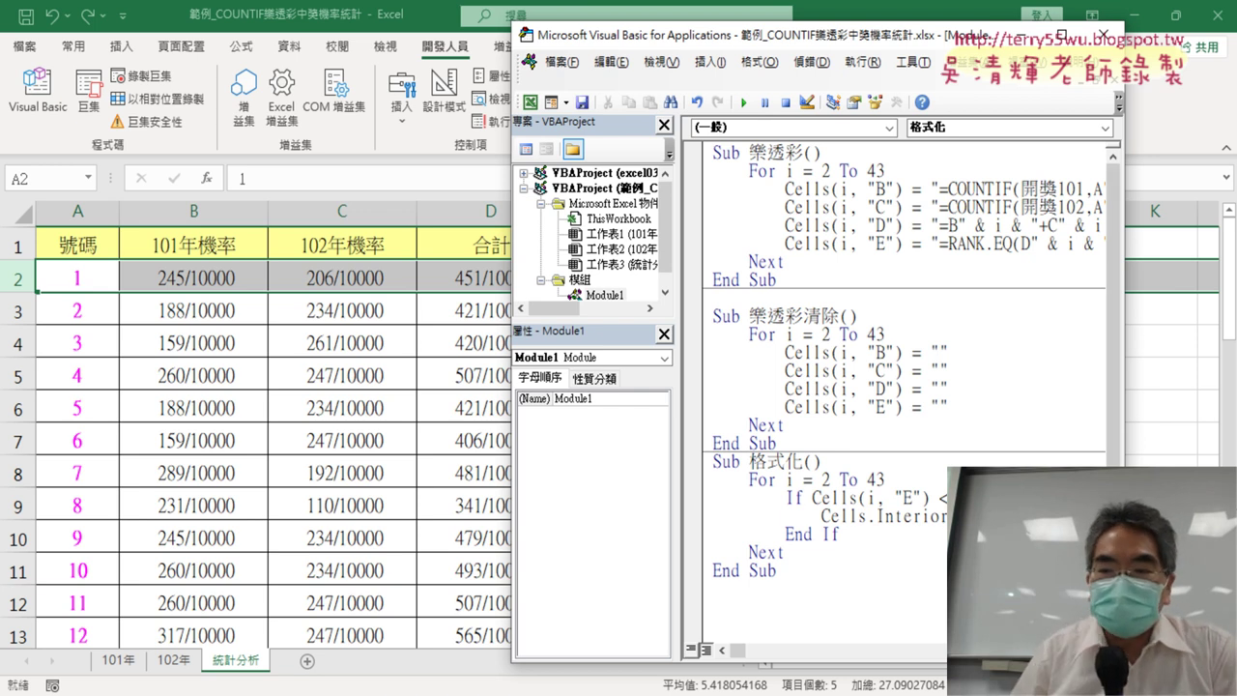
left_click_drag(1123, 290, 1182, 290)
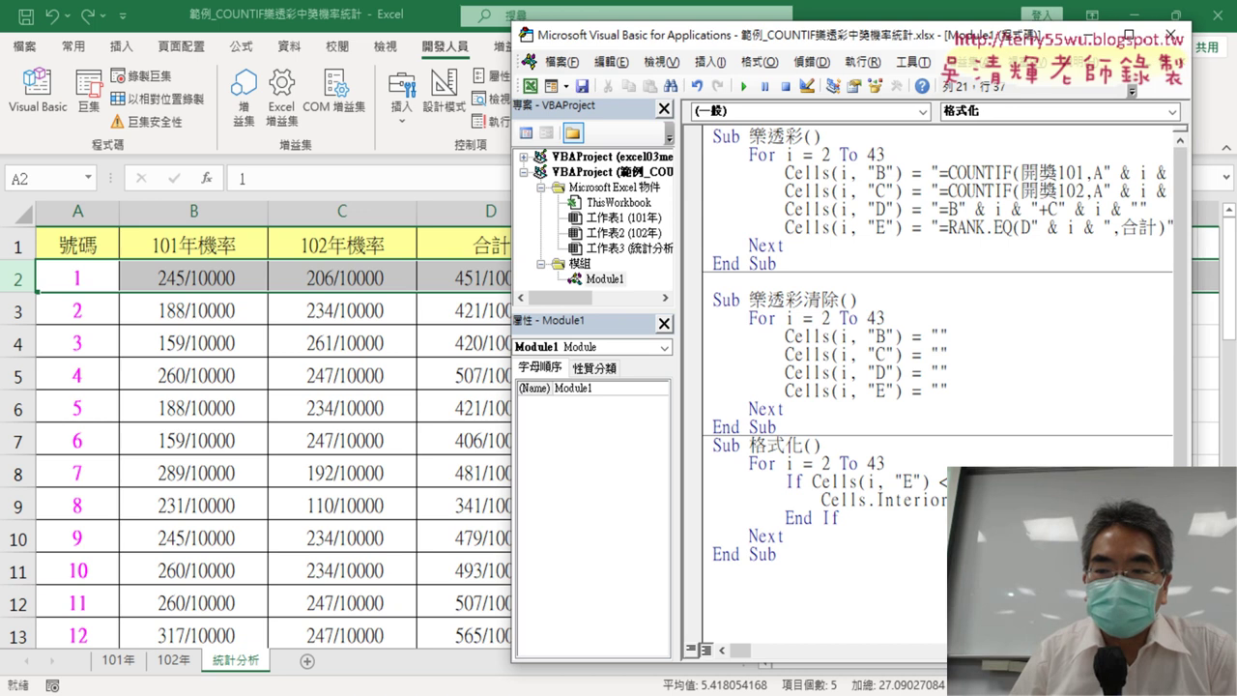
Continue the Cells.Interior colour property and widen the code pane to show full lines
key("Right")
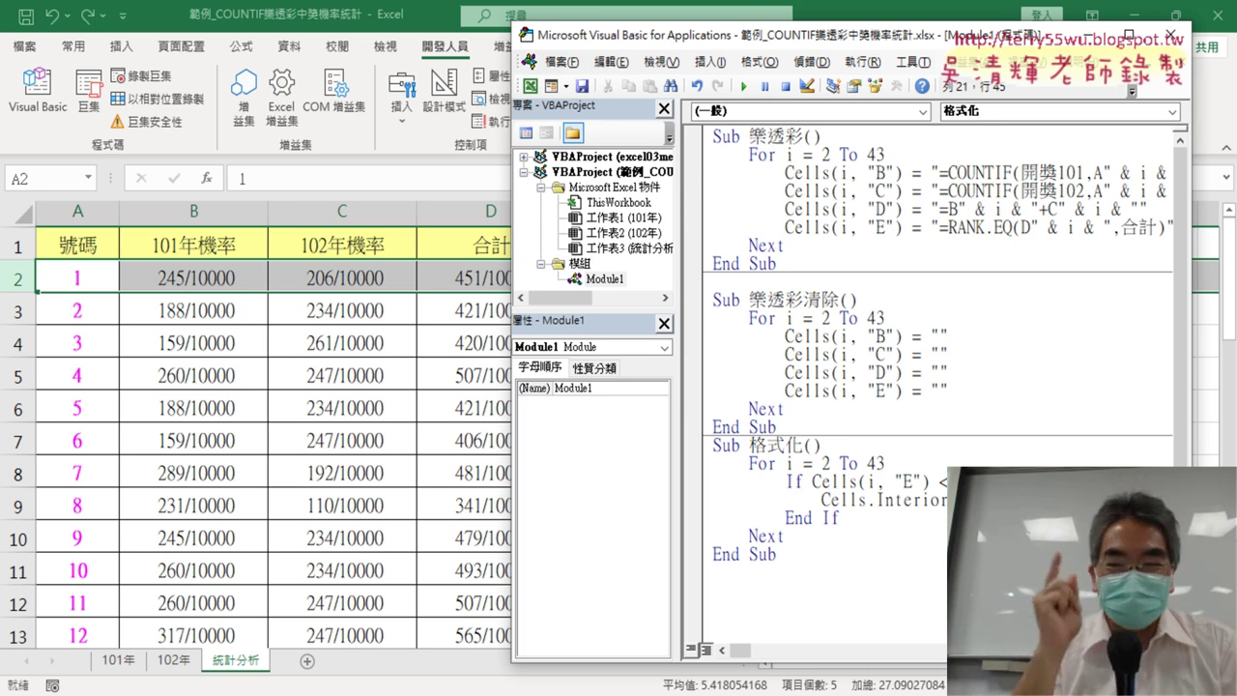
type("lor")
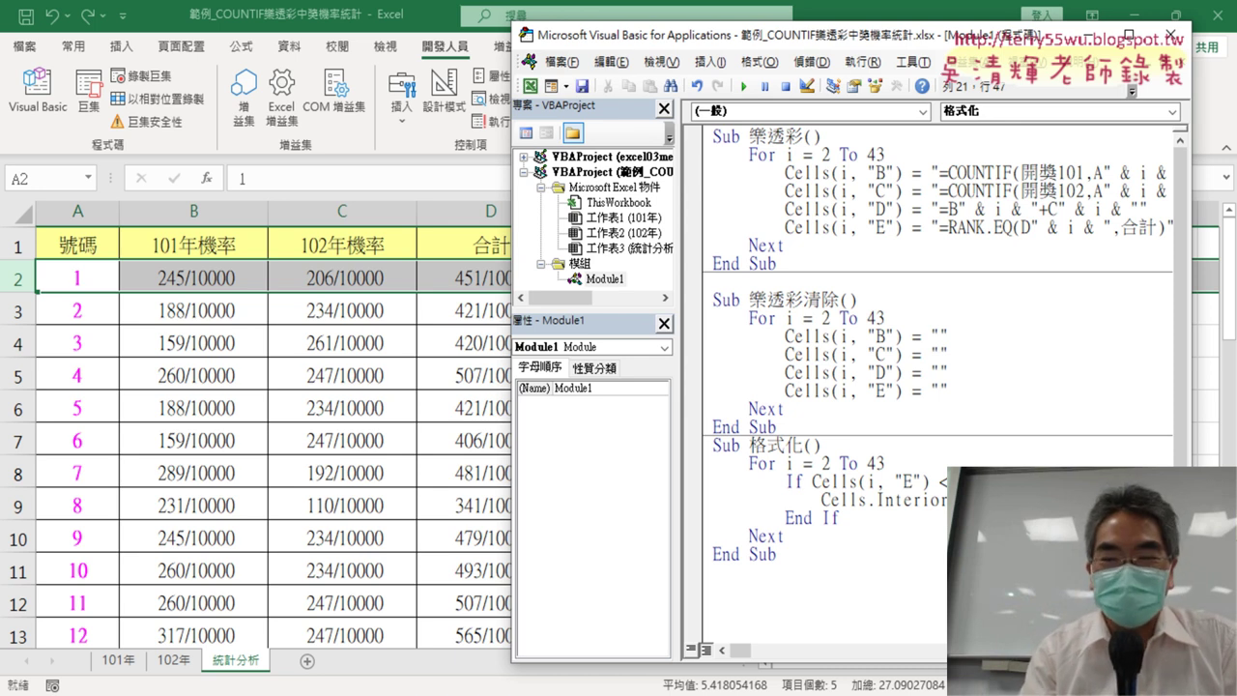
type("I")
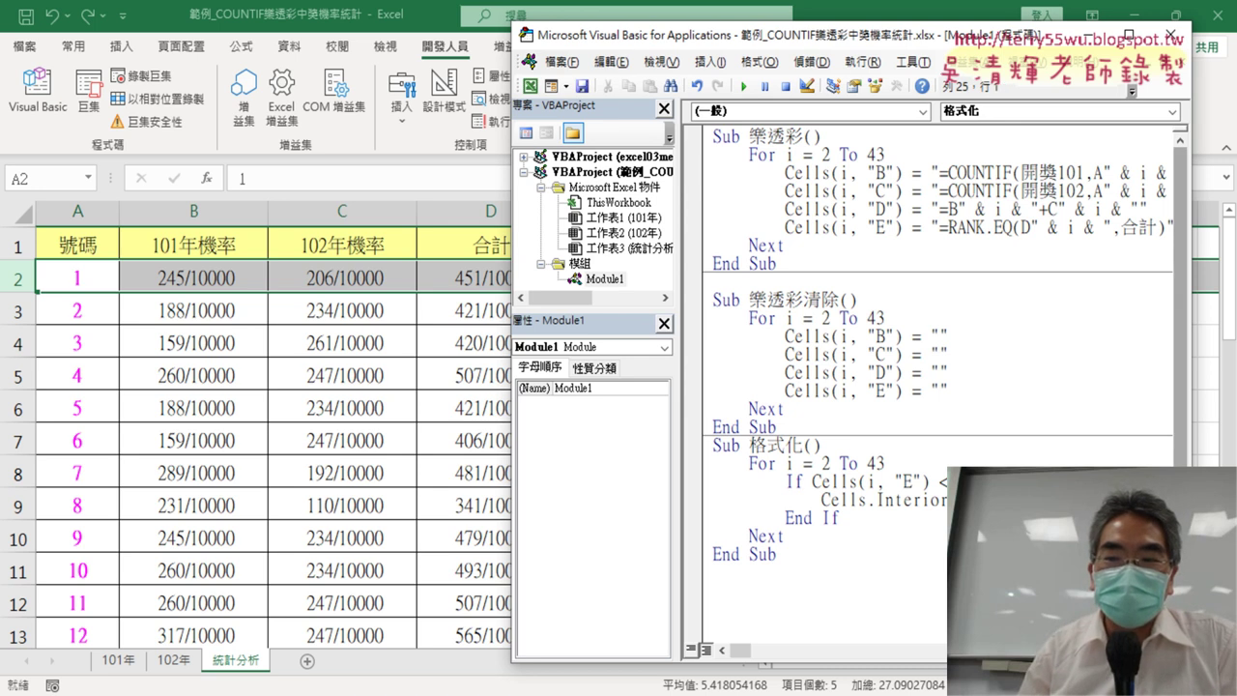
left_click_drag(1191, 290, 1208, 290)
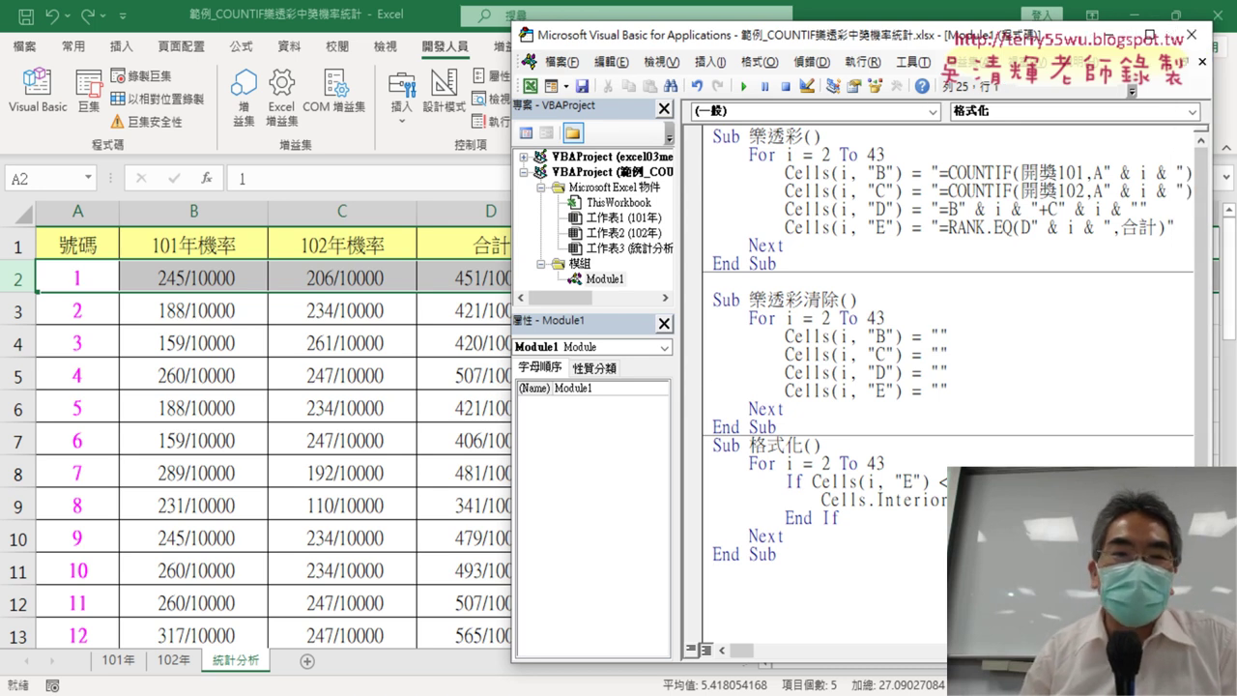
Inspect the RGB values of yellow and a yellow-green in More Colors, closing without applying a fill
left_click(73, 50)
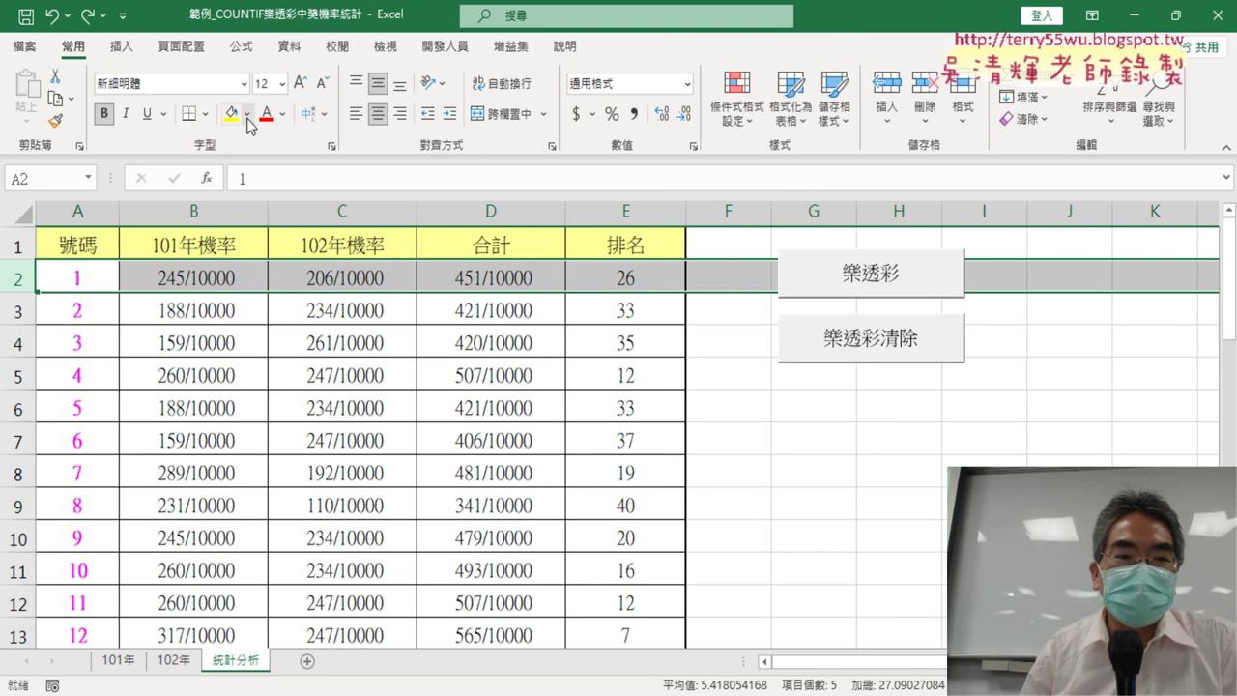
left_click(247, 115)
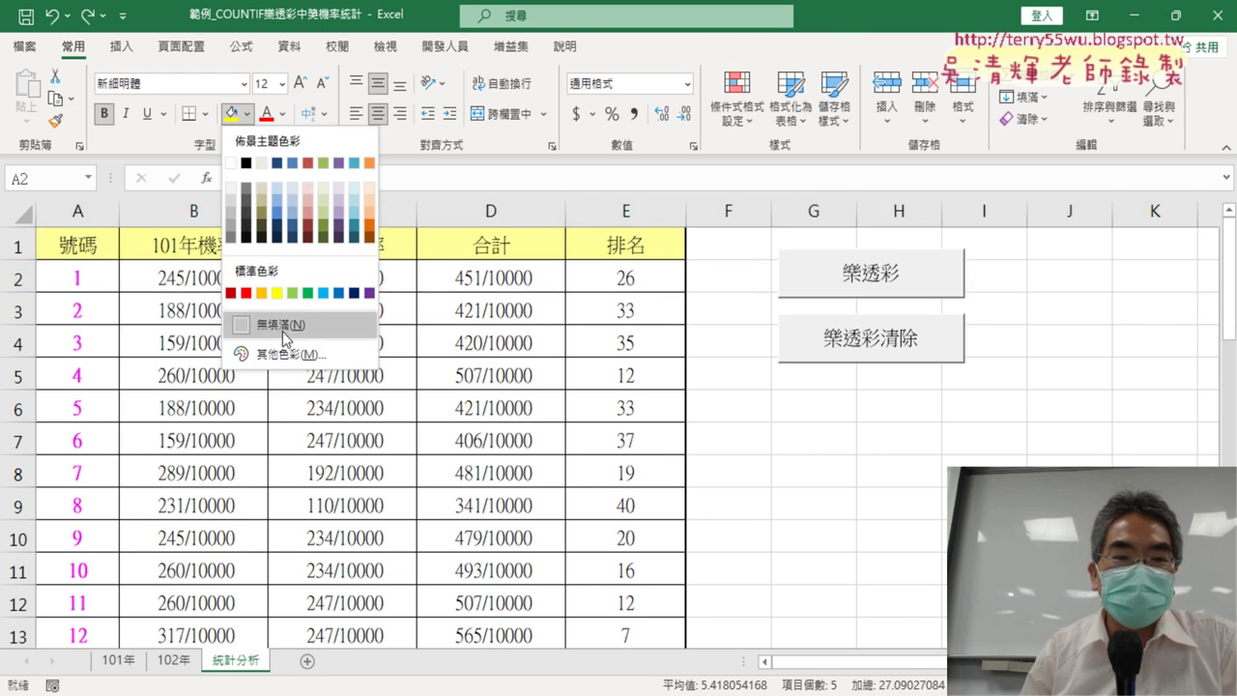
left_click(300, 360)
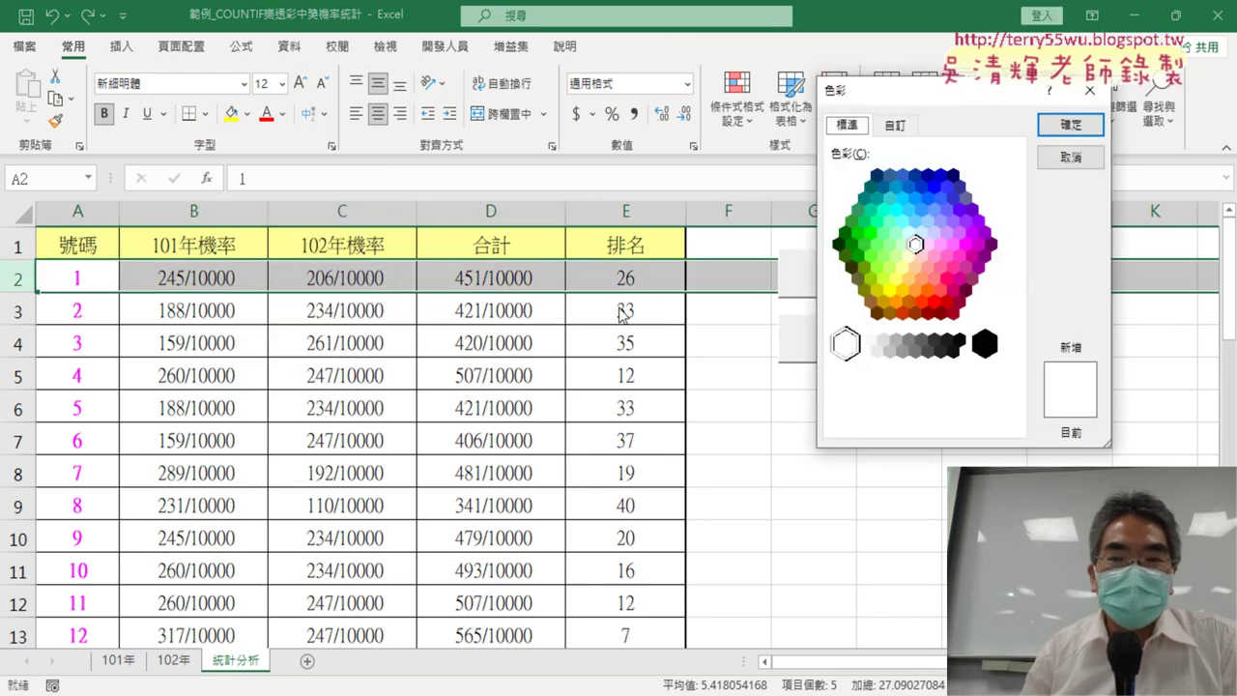
left_click(891, 290)
left_click(895, 124)
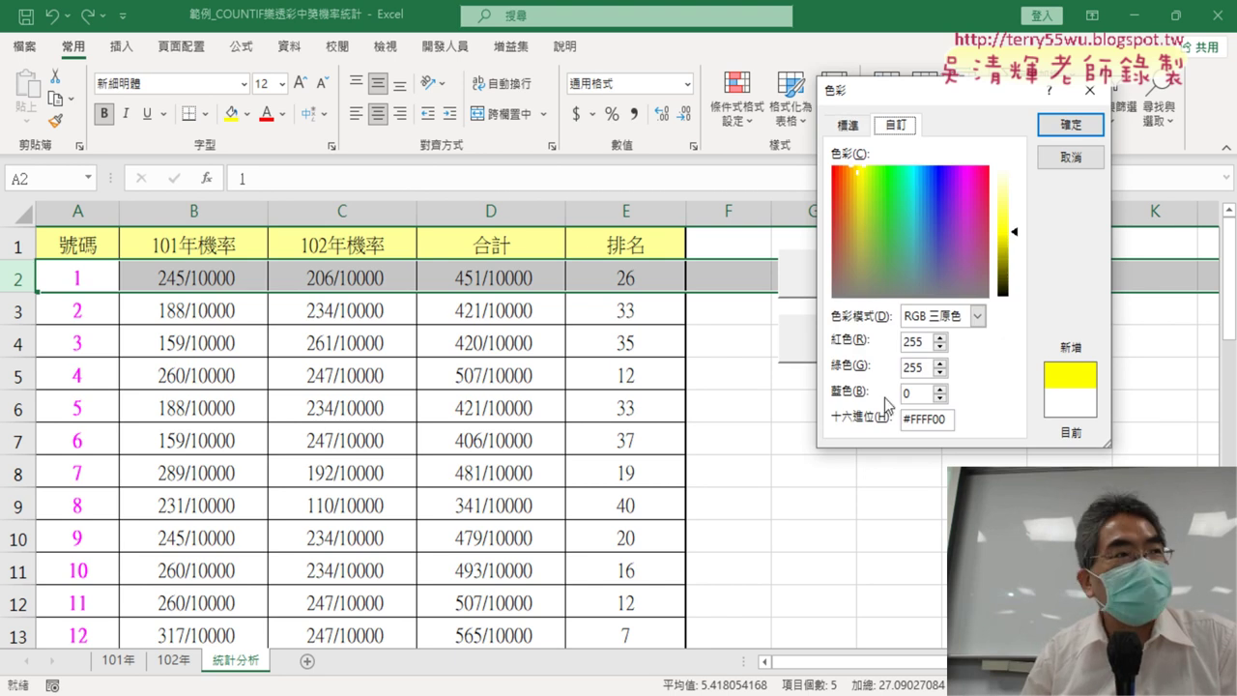
left_click(847, 125)
left_click(900, 253)
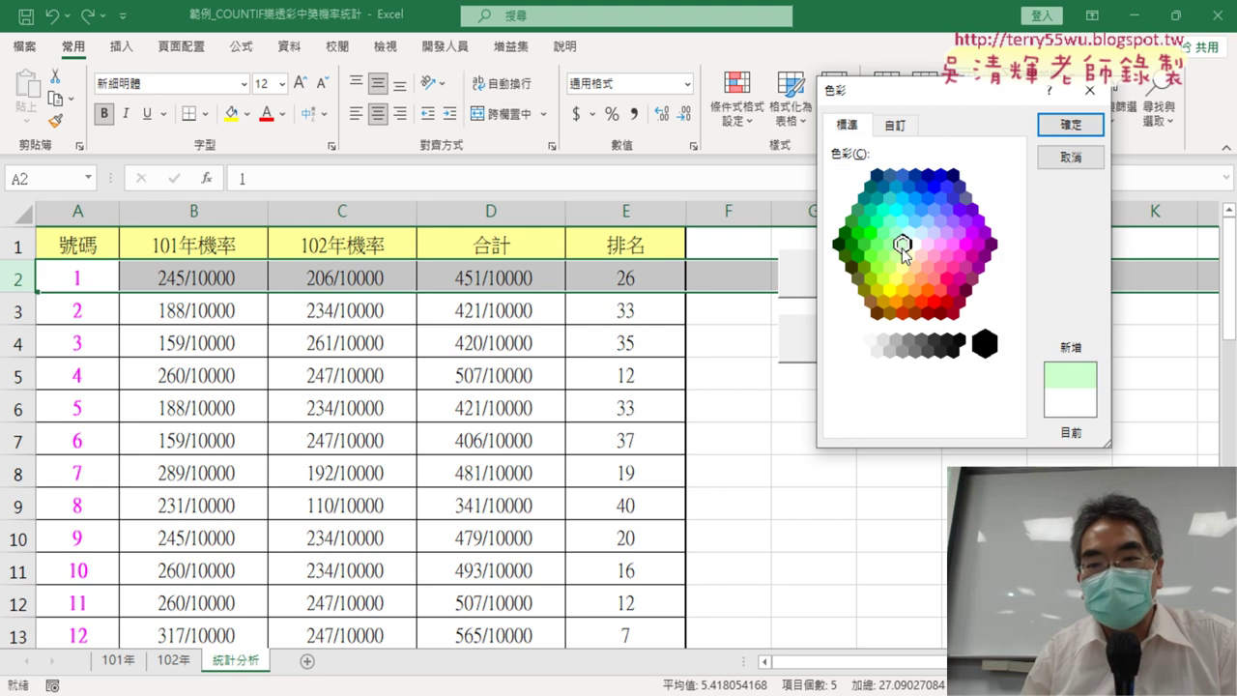
left_click(877, 267)
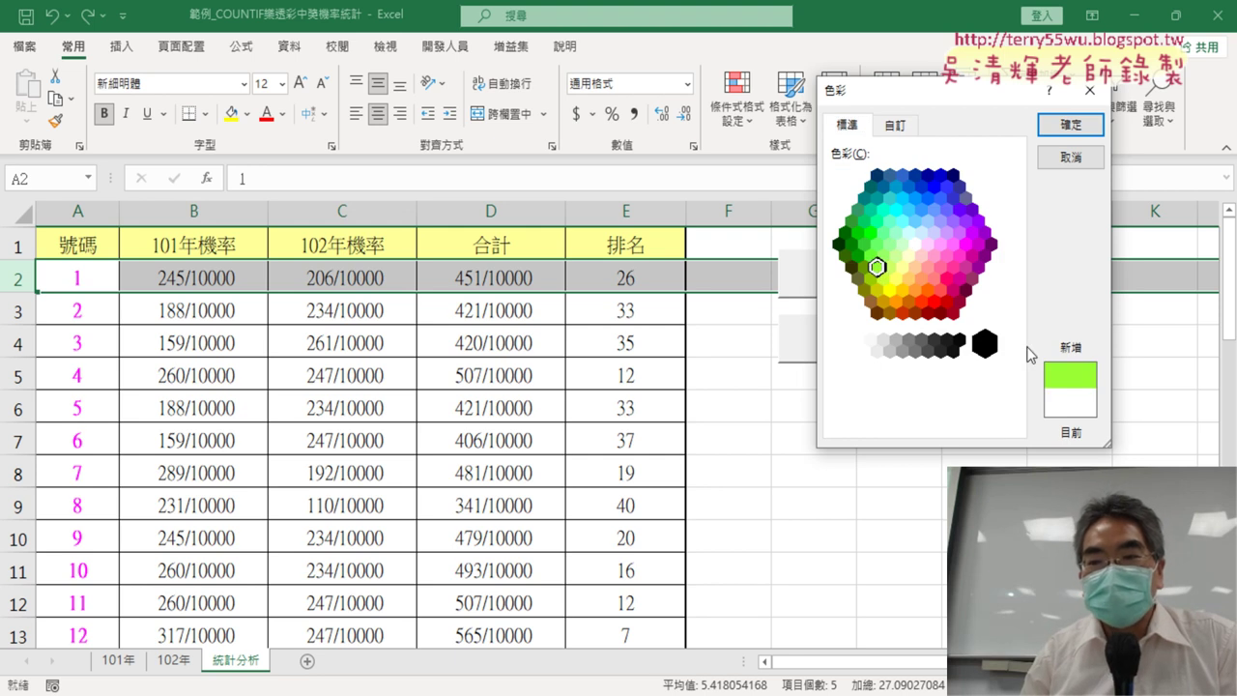
left_click(896, 126)
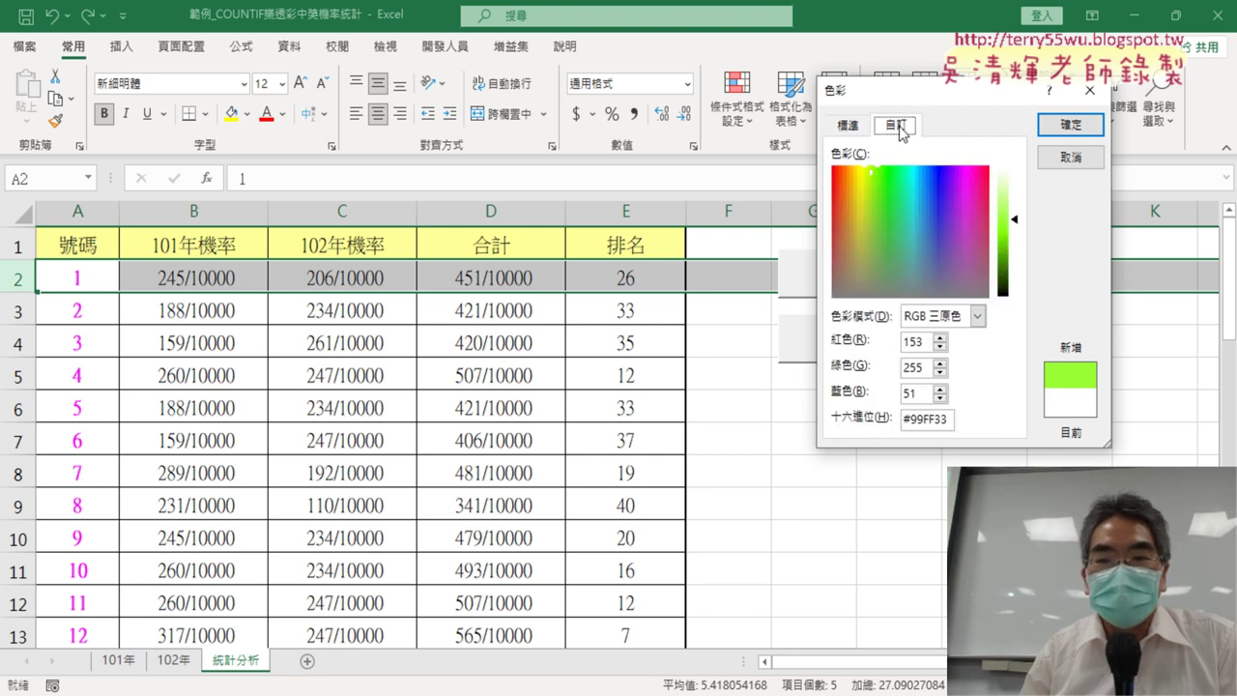
key("Tab")
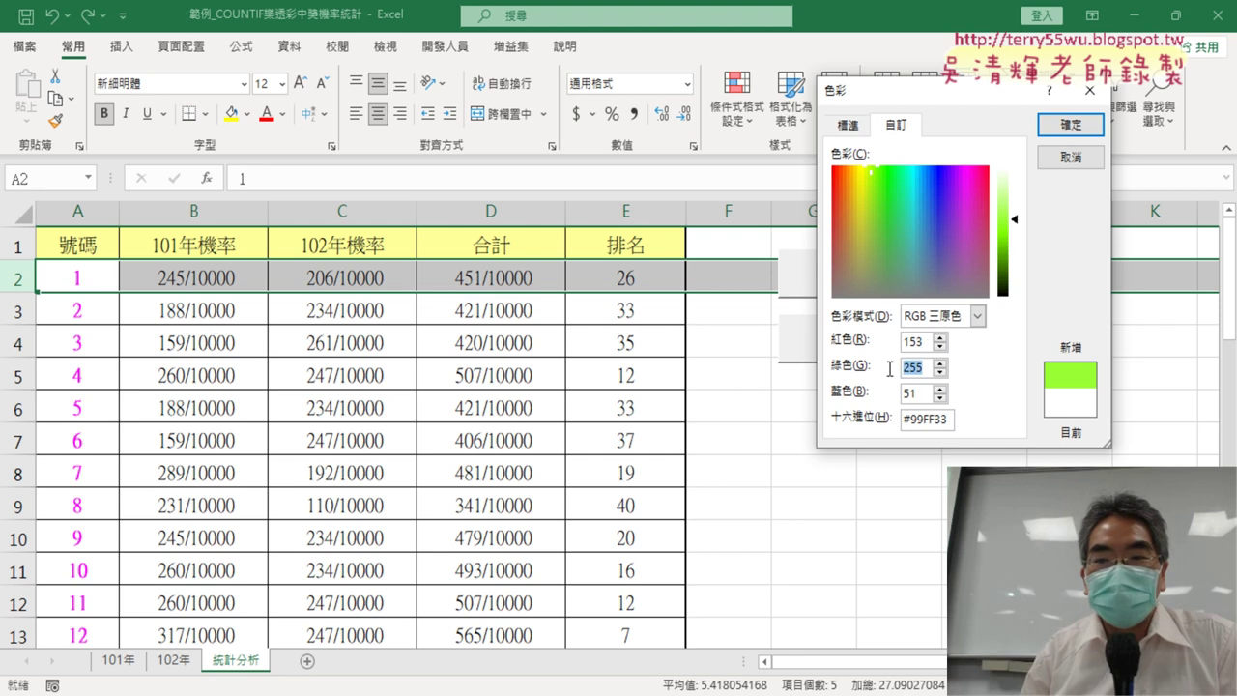
key("Tab")
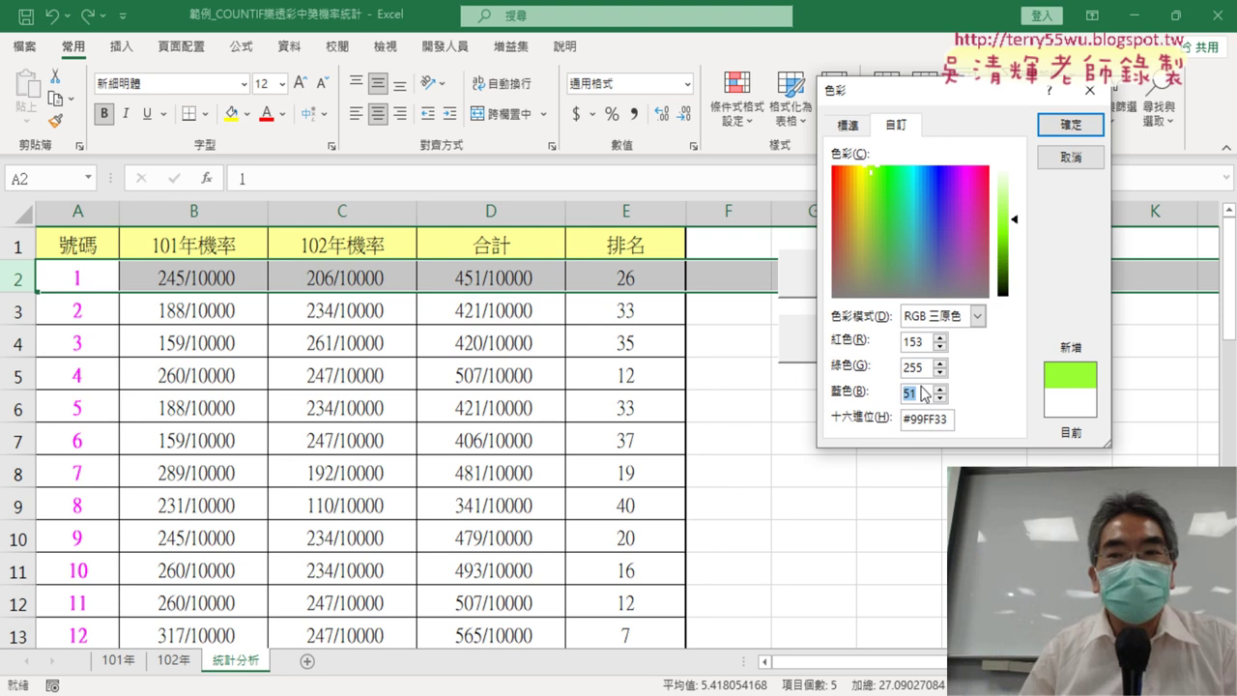
left_click(1070, 157)
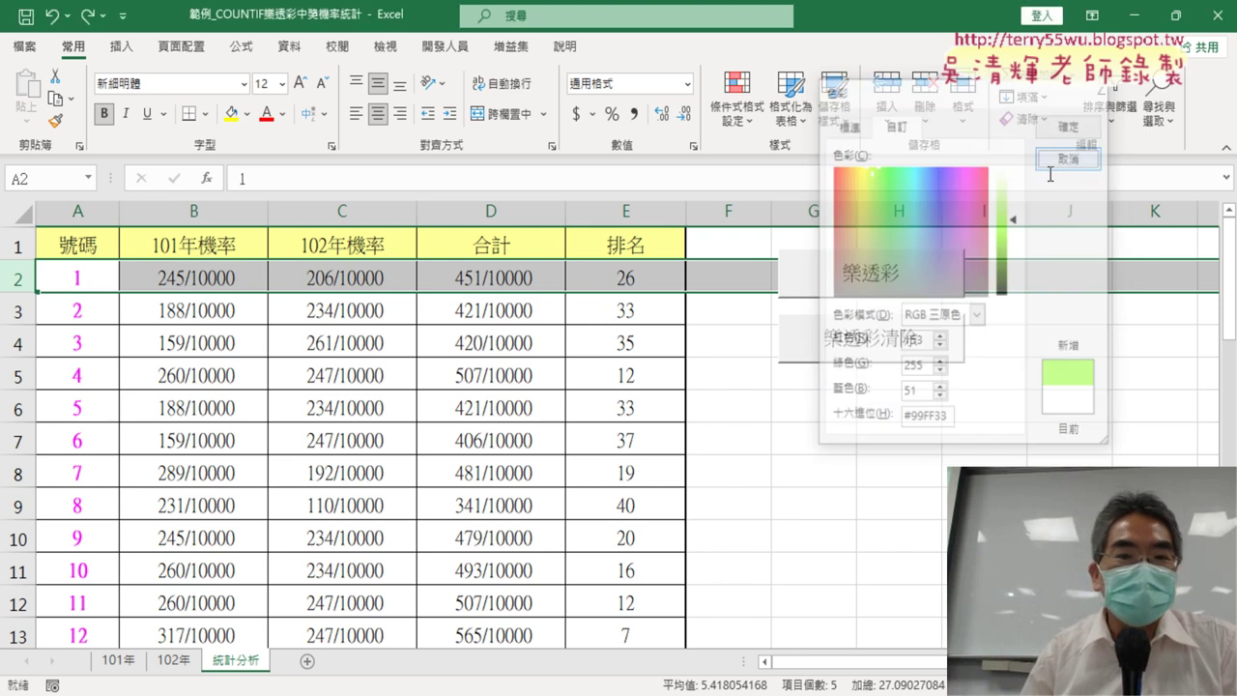
Find the pale yellow's RGB values (255, 255, 204) in More Colors and cancel without filling
left_click(248, 113)
left_click(280, 354)
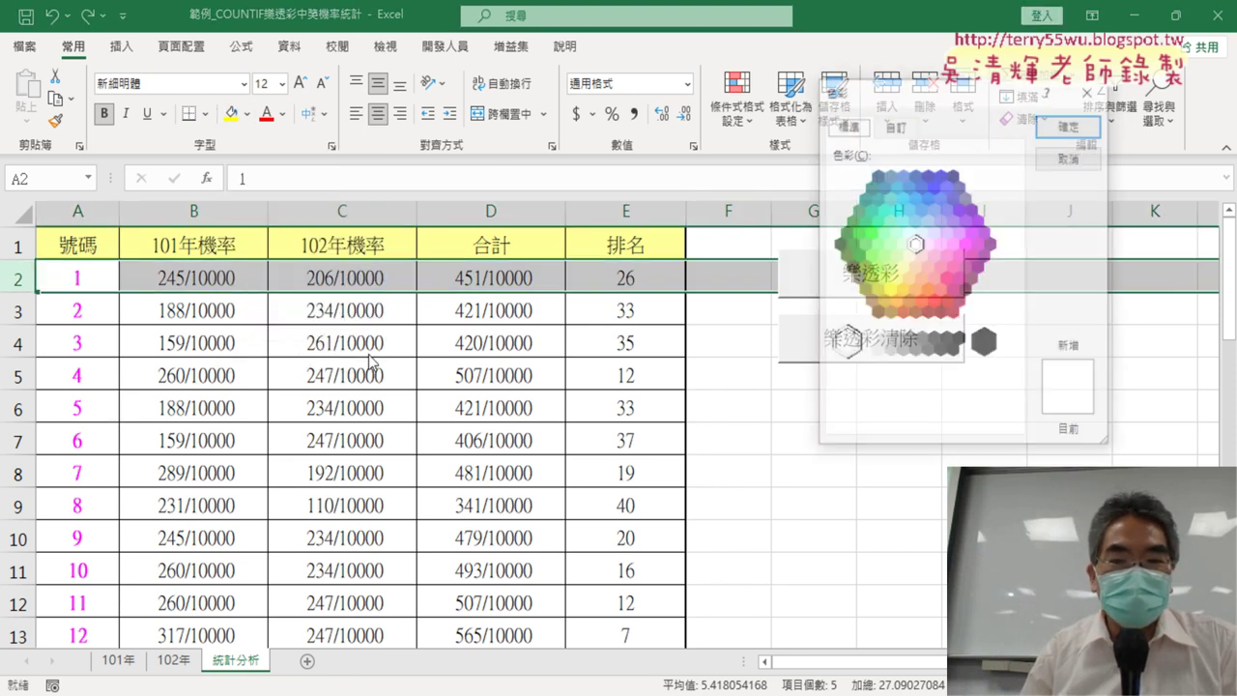
left_click(888, 289)
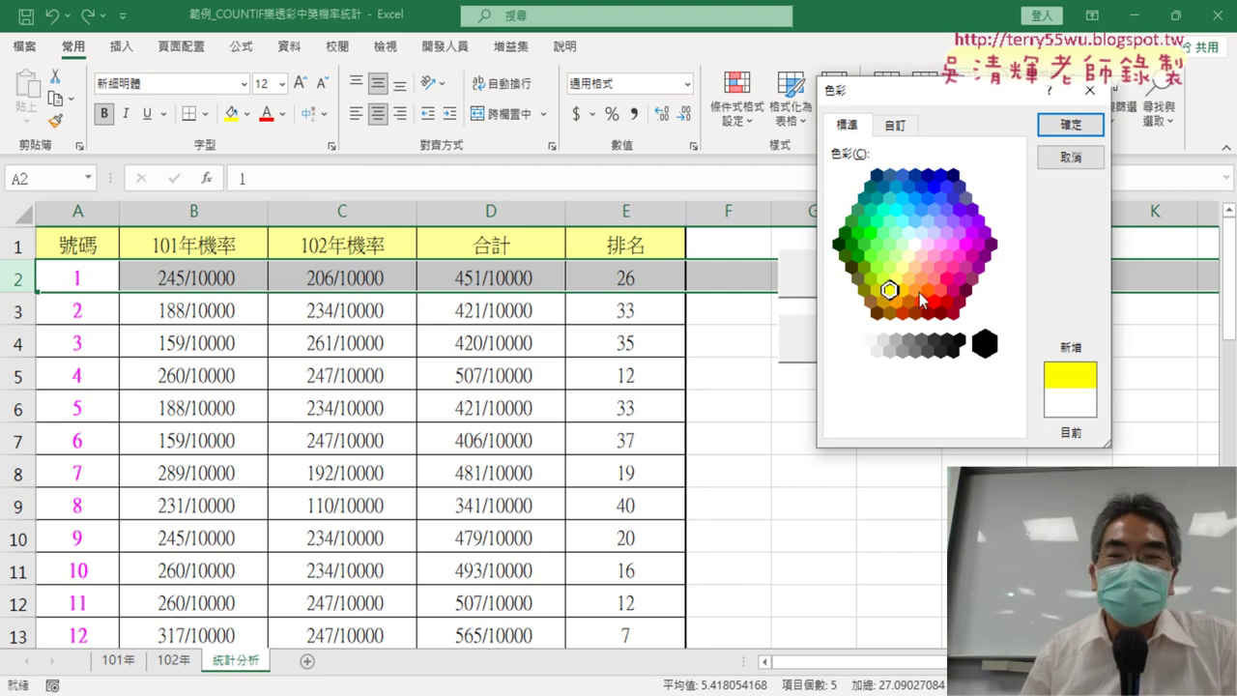
left_click(908, 255)
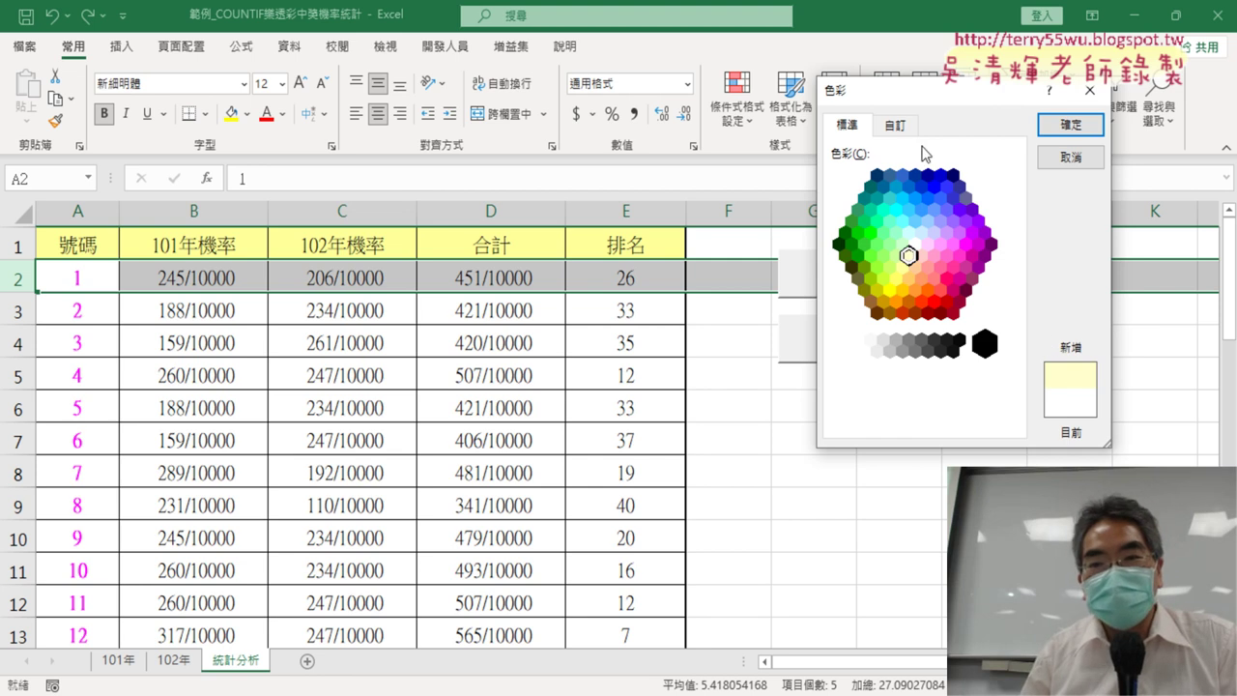
left_click(897, 127)
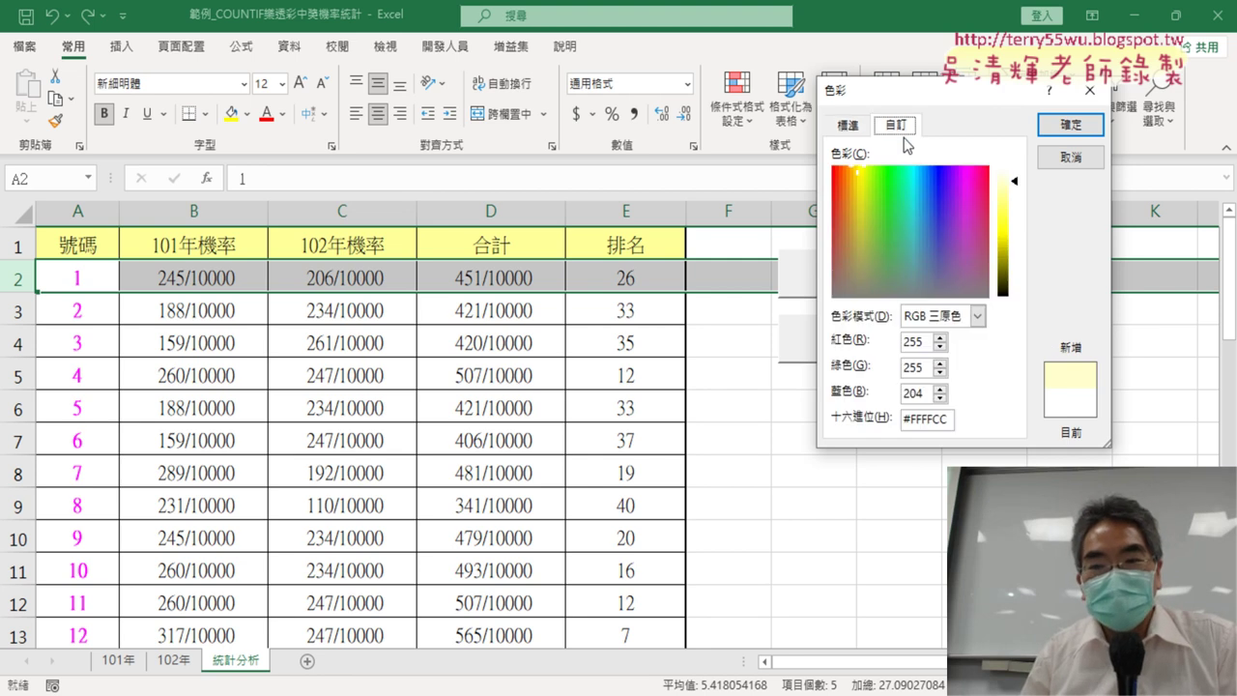
double_click(913, 367)
key("Tab")
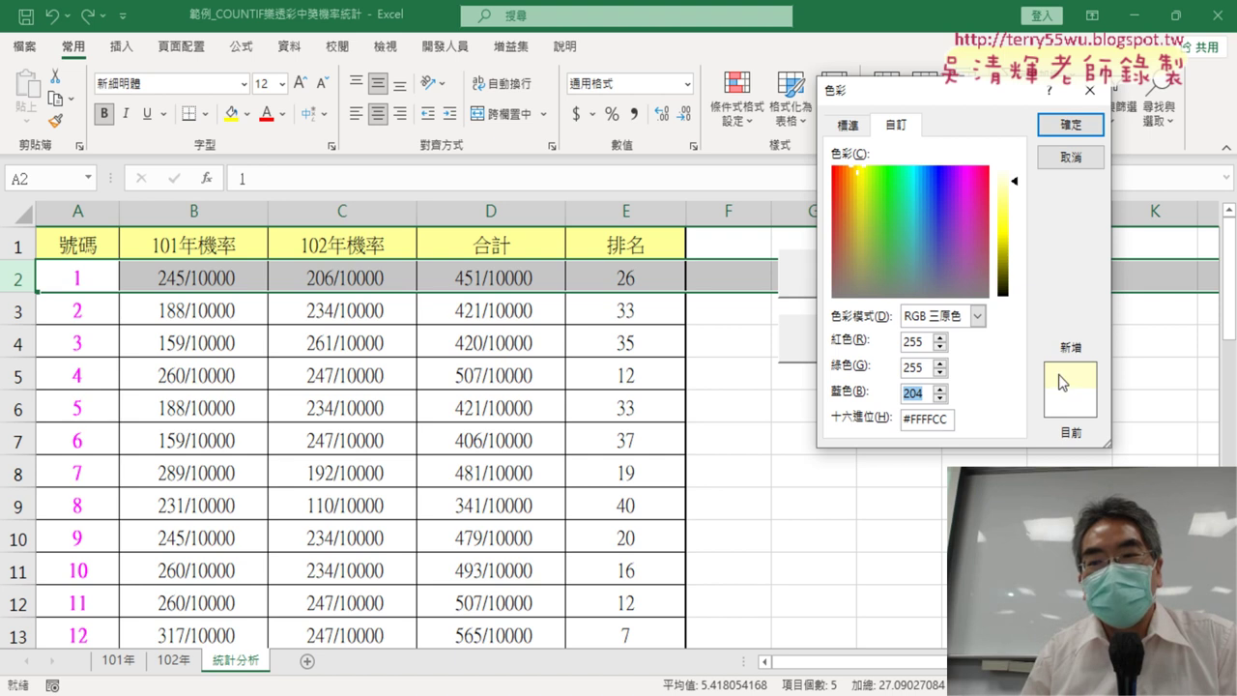
left_click(1070, 157)
left_click(445, 46)
In the 格式化 code, change the cell reference's column letter from E to A
left_click(37, 94)
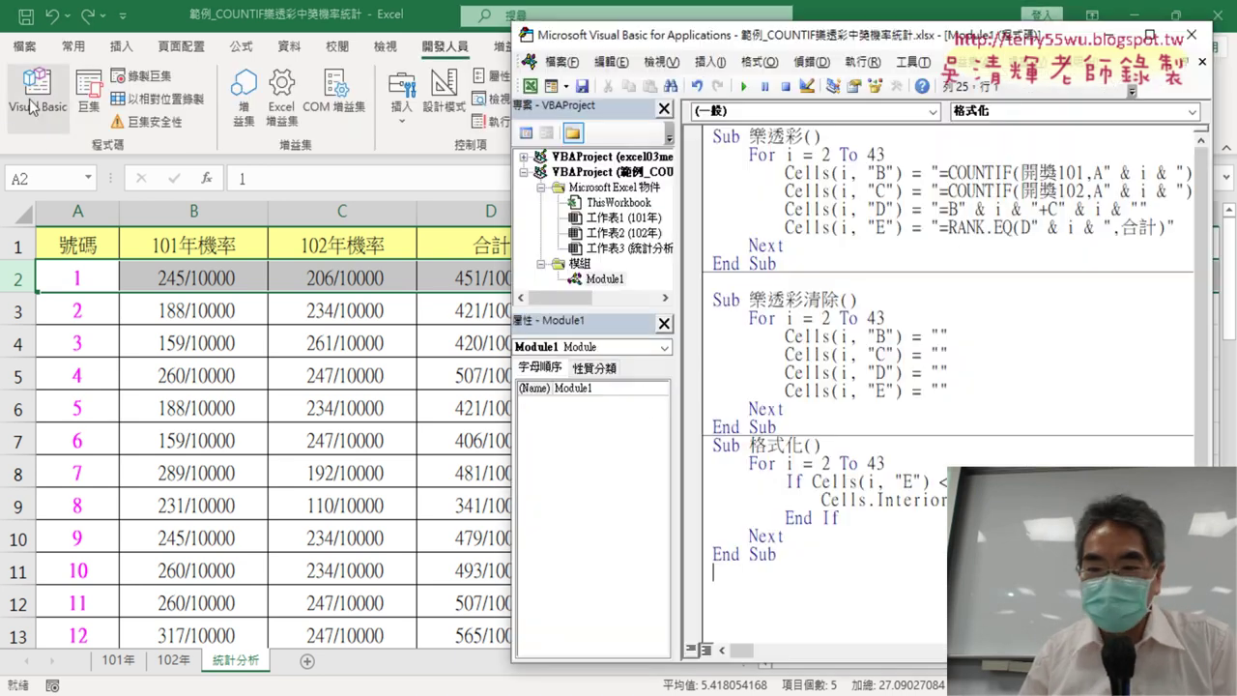
left_click_drag(903, 35, 852, 30)
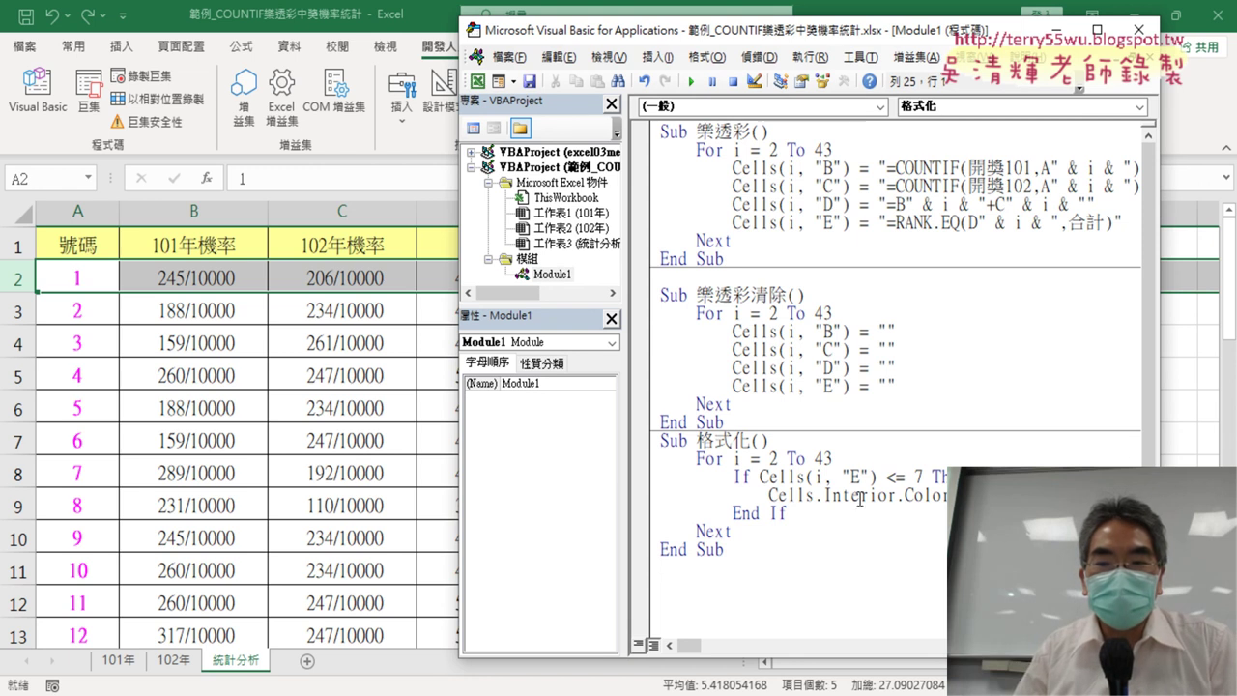
mouse_move(876, 477)
left_mouse_down()
mouse_move(812, 478)
mouse_move(814, 496)
left_mouse_up()
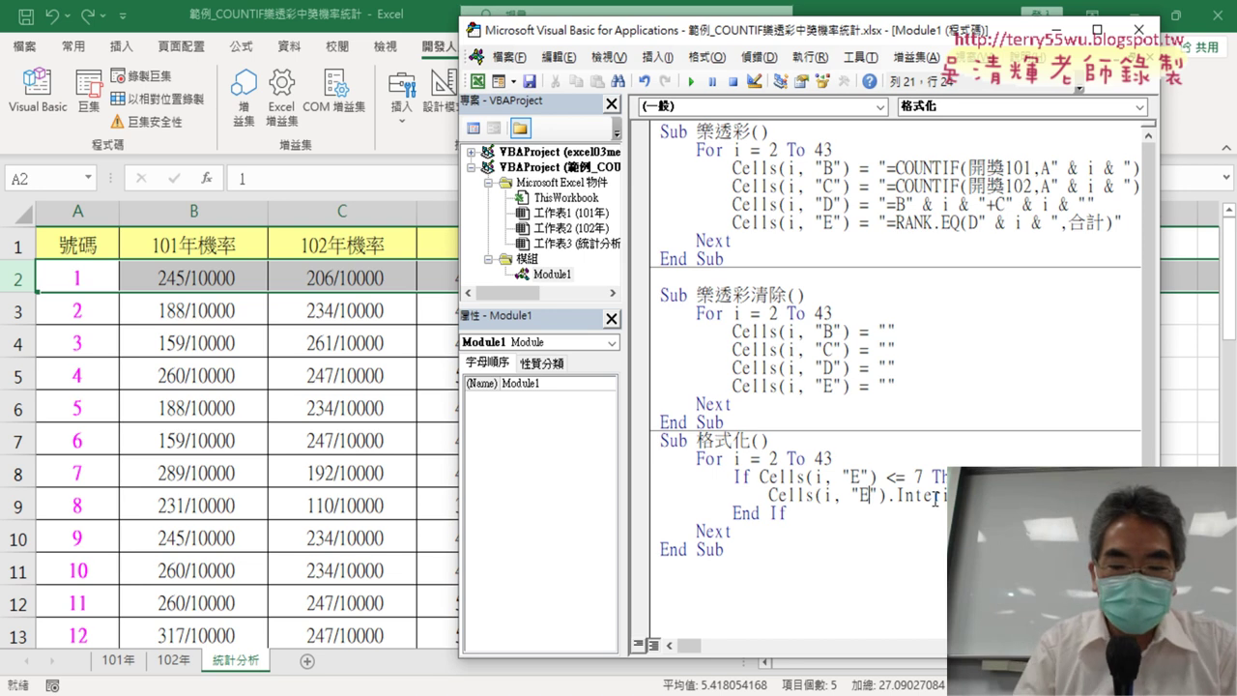
key("BackSpace")
type("A")
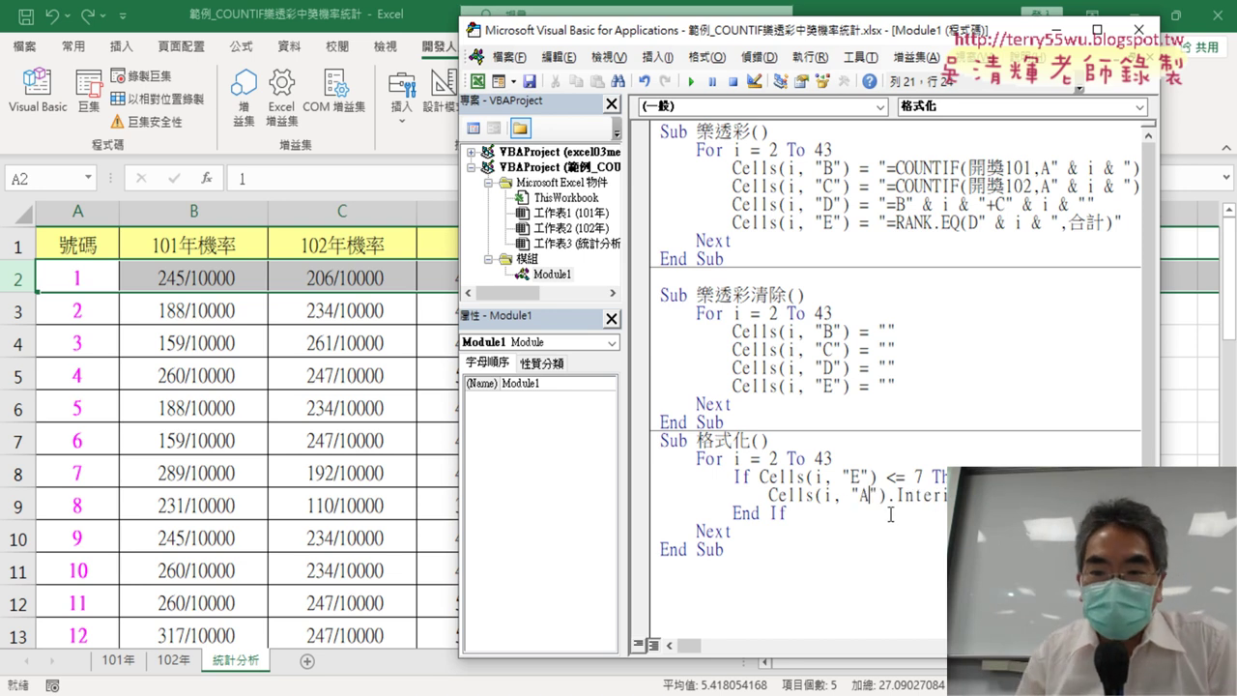
double_click(827, 496)
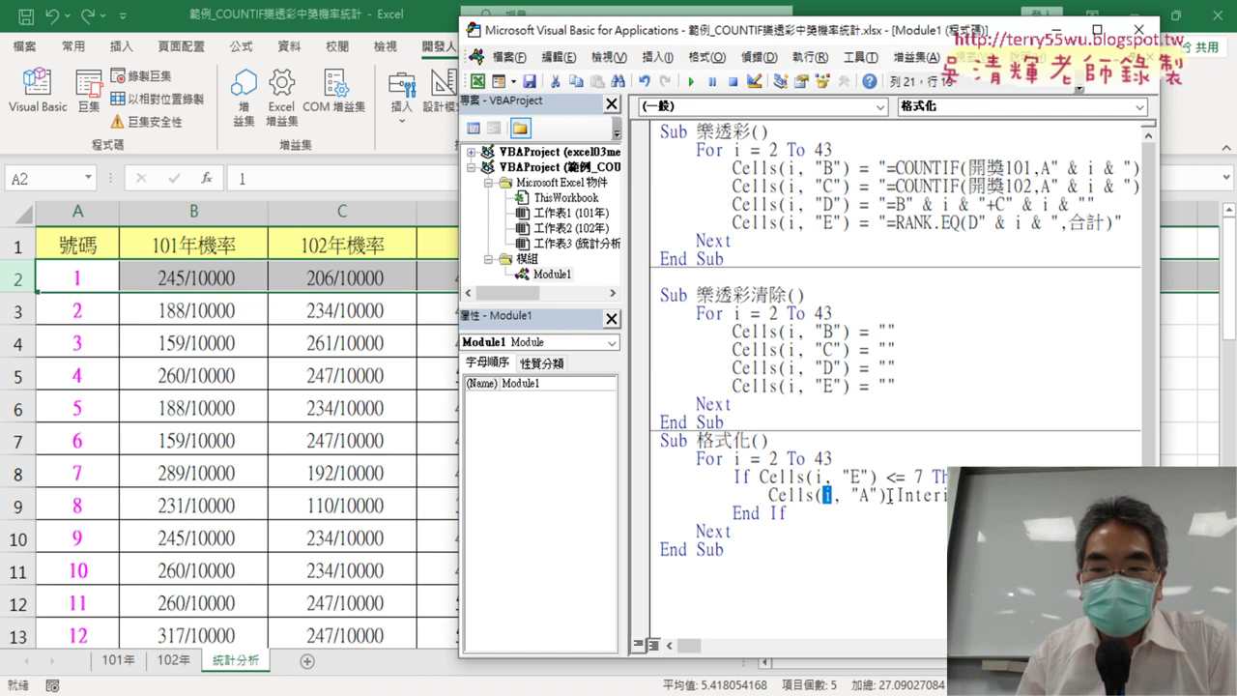
left_click_drag(887, 496, 823, 495)
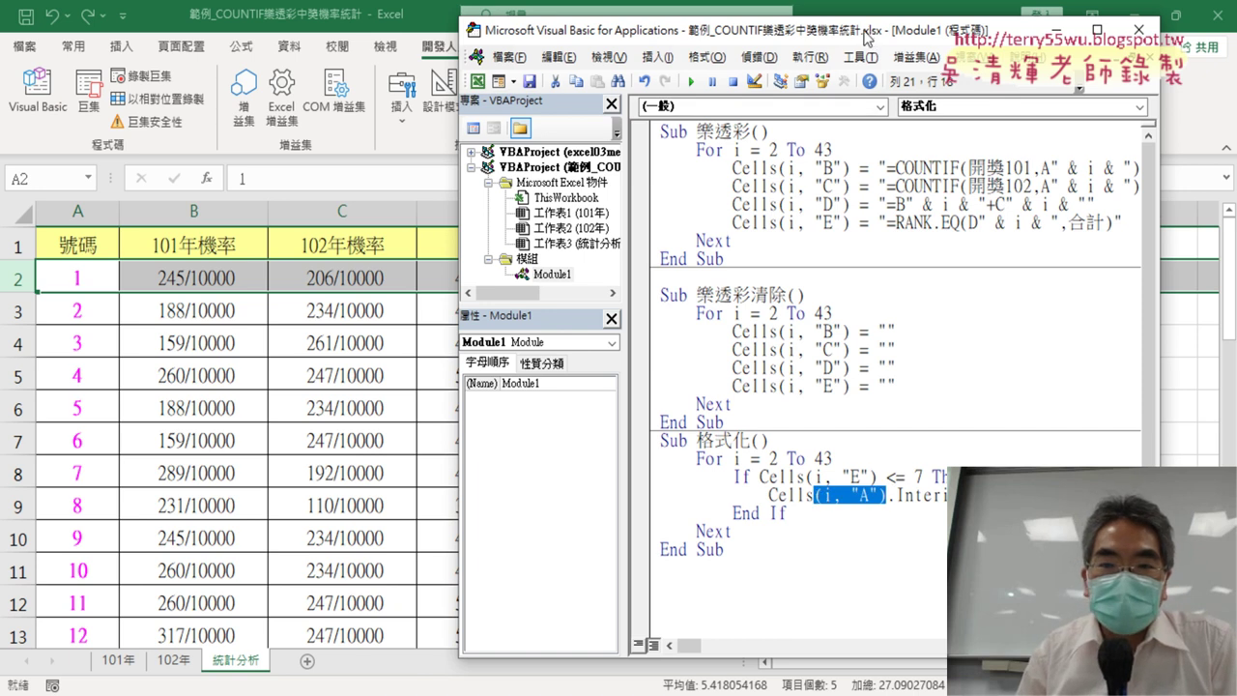
Widen the code editor, then delete and restore the colour assignment on the fill line
left_click_drag(866, 35, 704, 38)
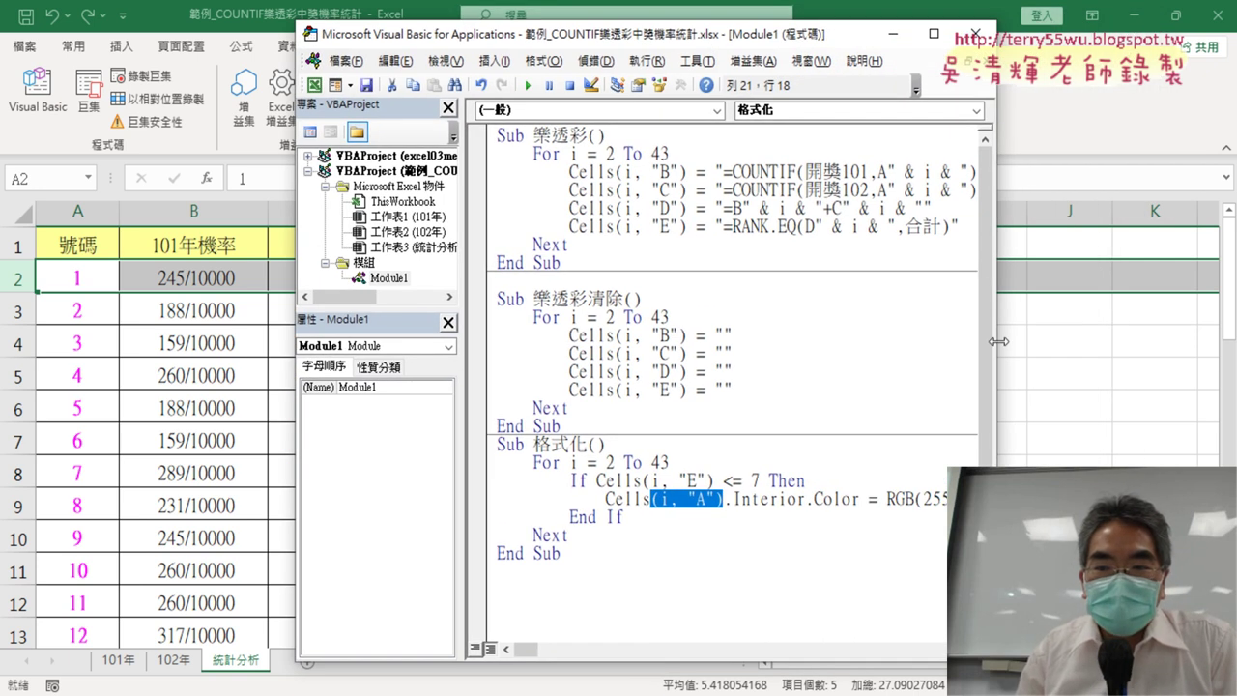
left_click_drag(997, 345, 1121, 346)
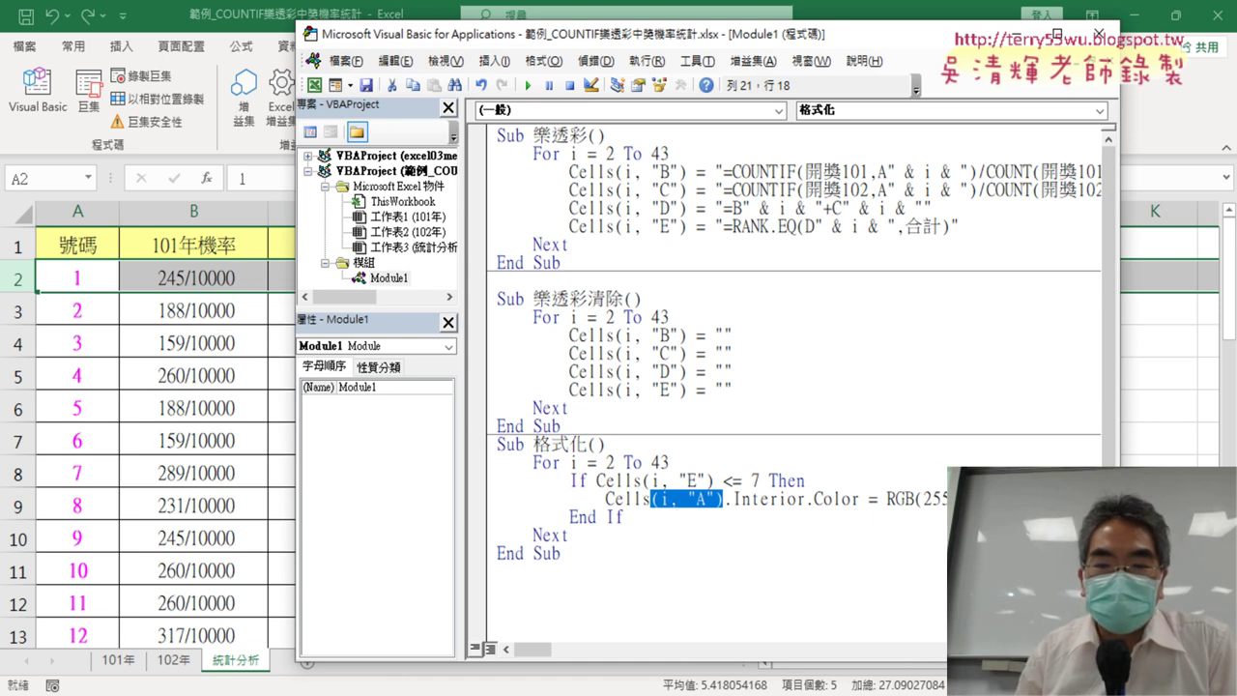
left_click(758, 501)
left_click_drag(723, 500, 995, 501)
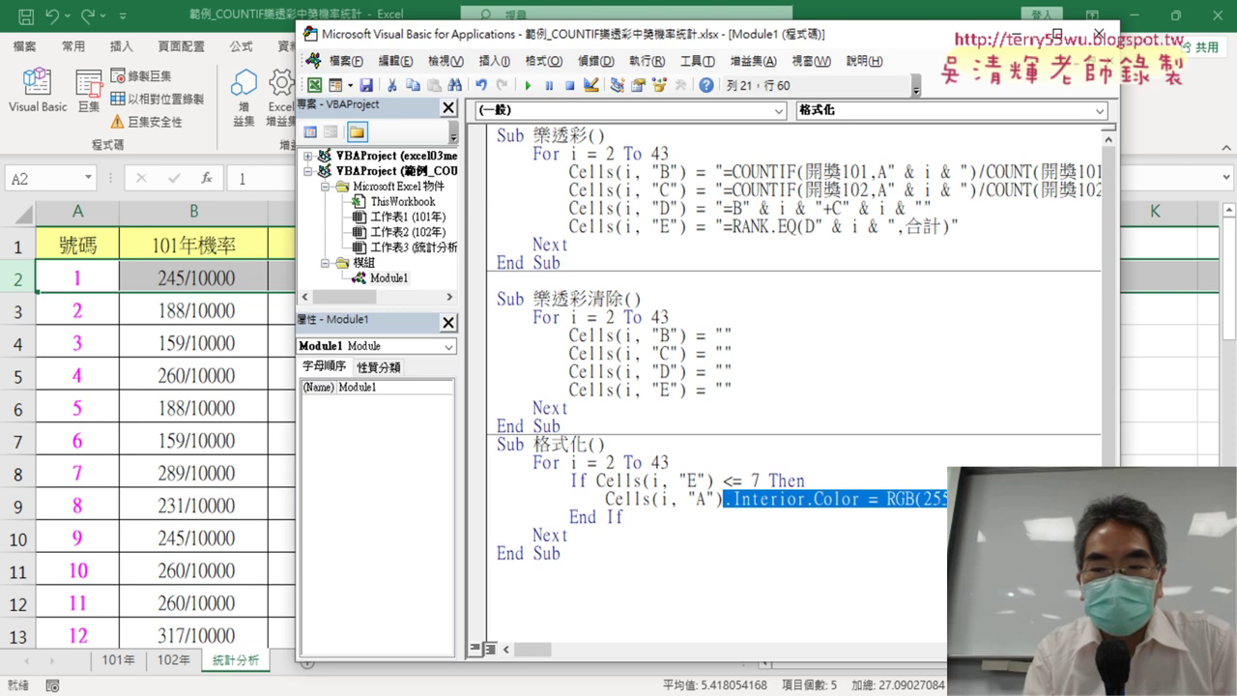
key("Delete")
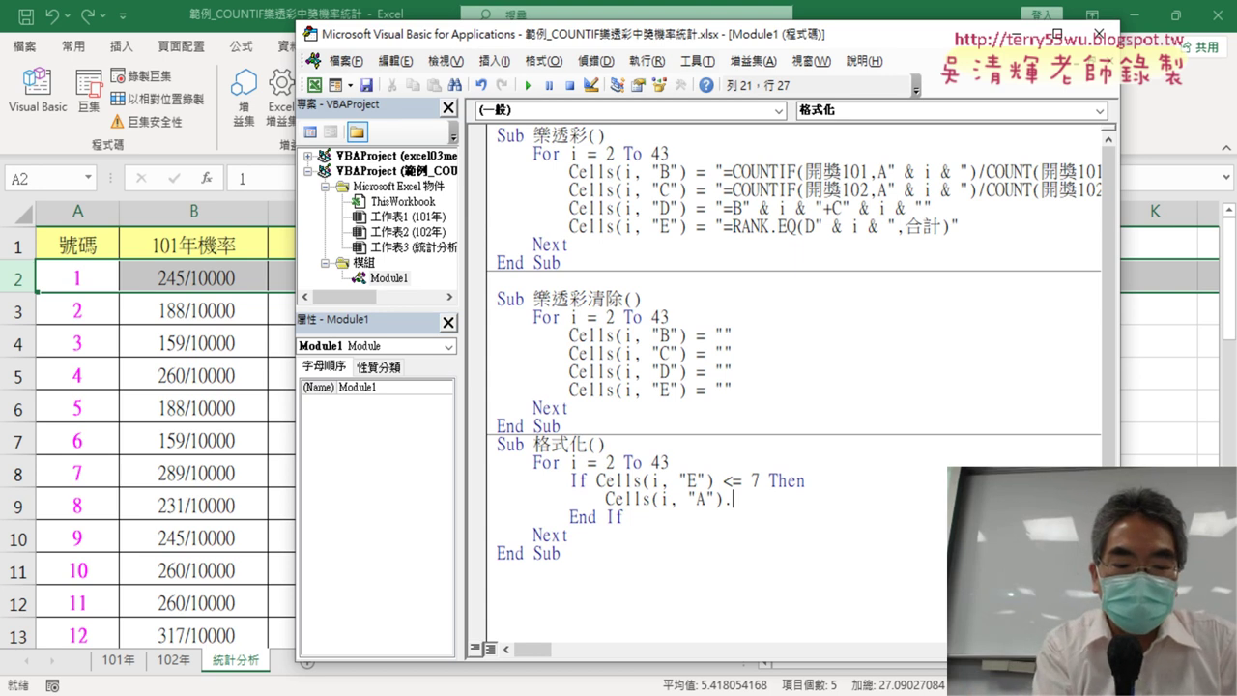
key("ctrl+z")
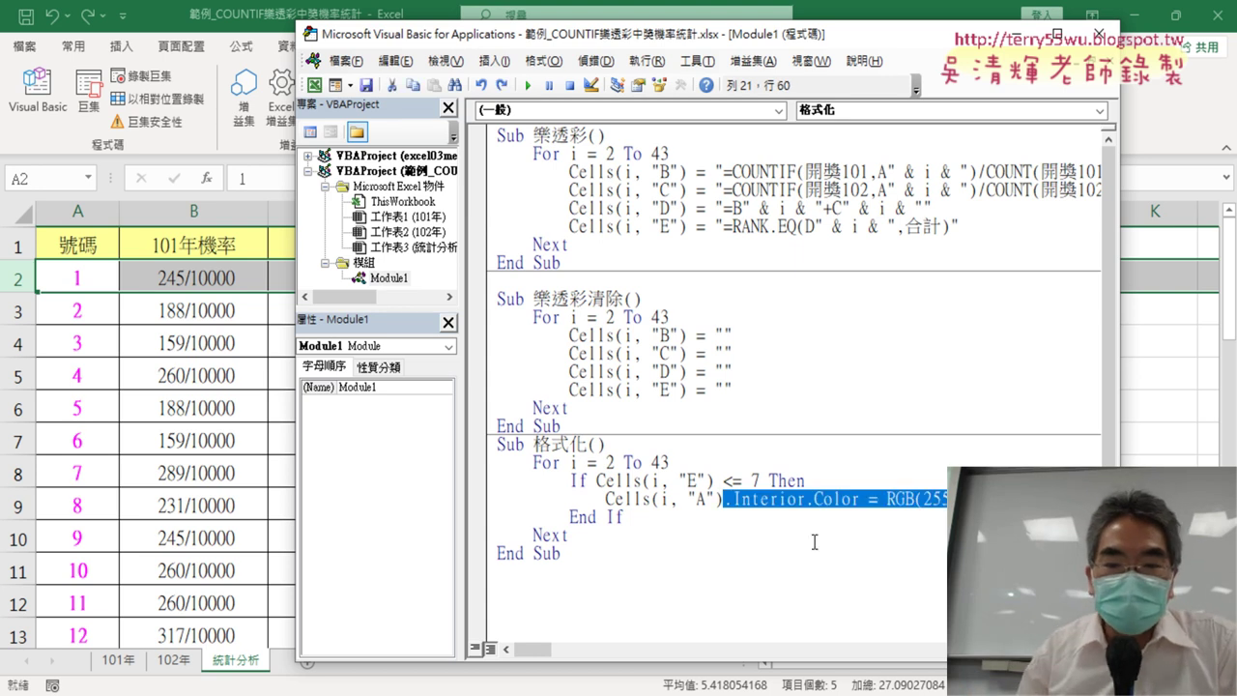
Rework line 21 so it reads Cells(i, "A").Interior.Color = RGB(255…
left_click_drag(649, 499, 947, 500)
key("ctrl+c")
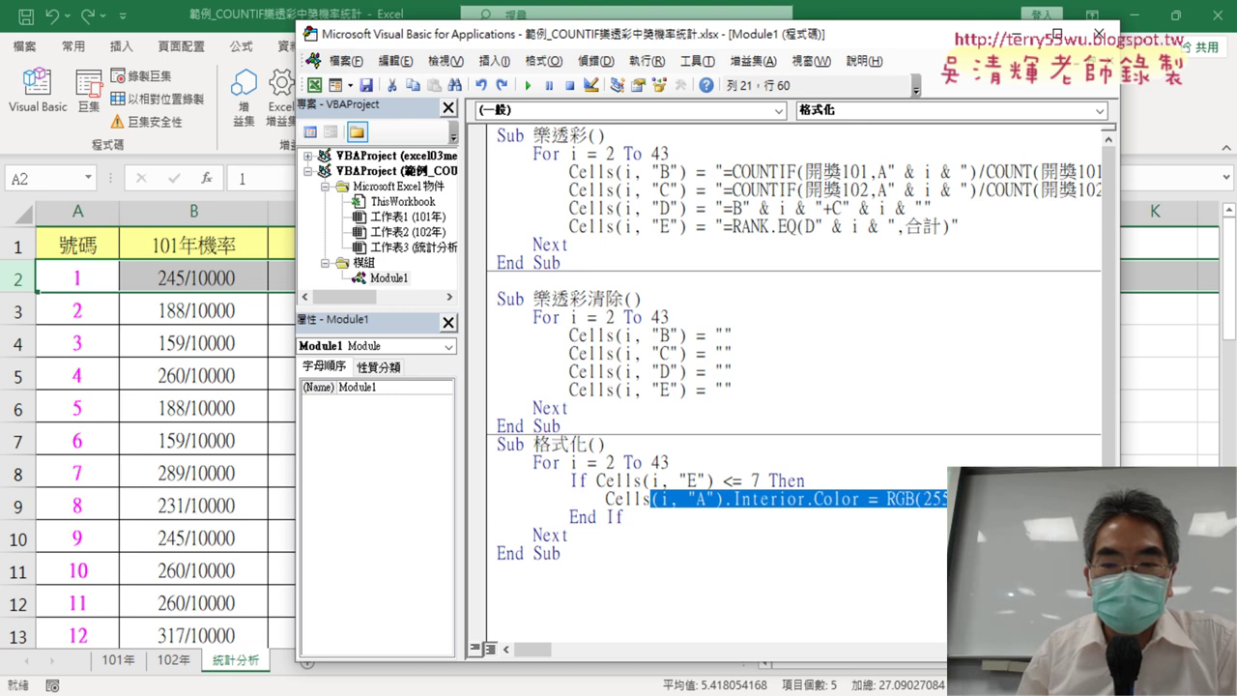
key("Delete")
type(".")
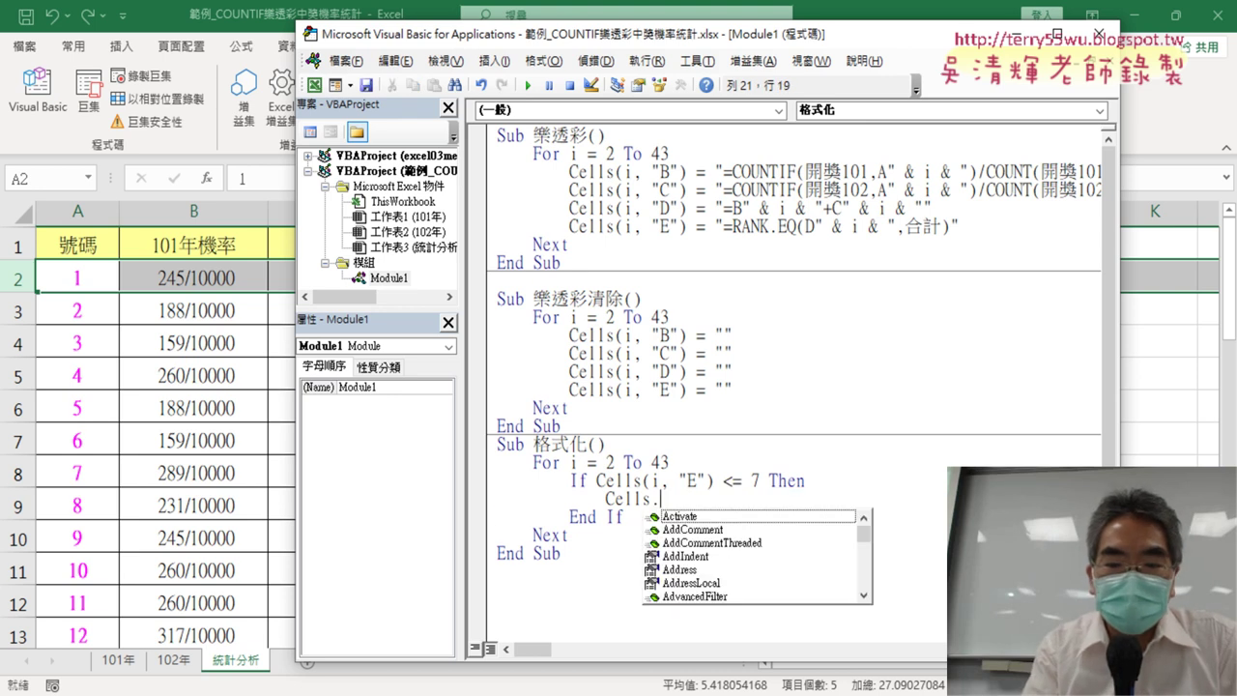
type("i")
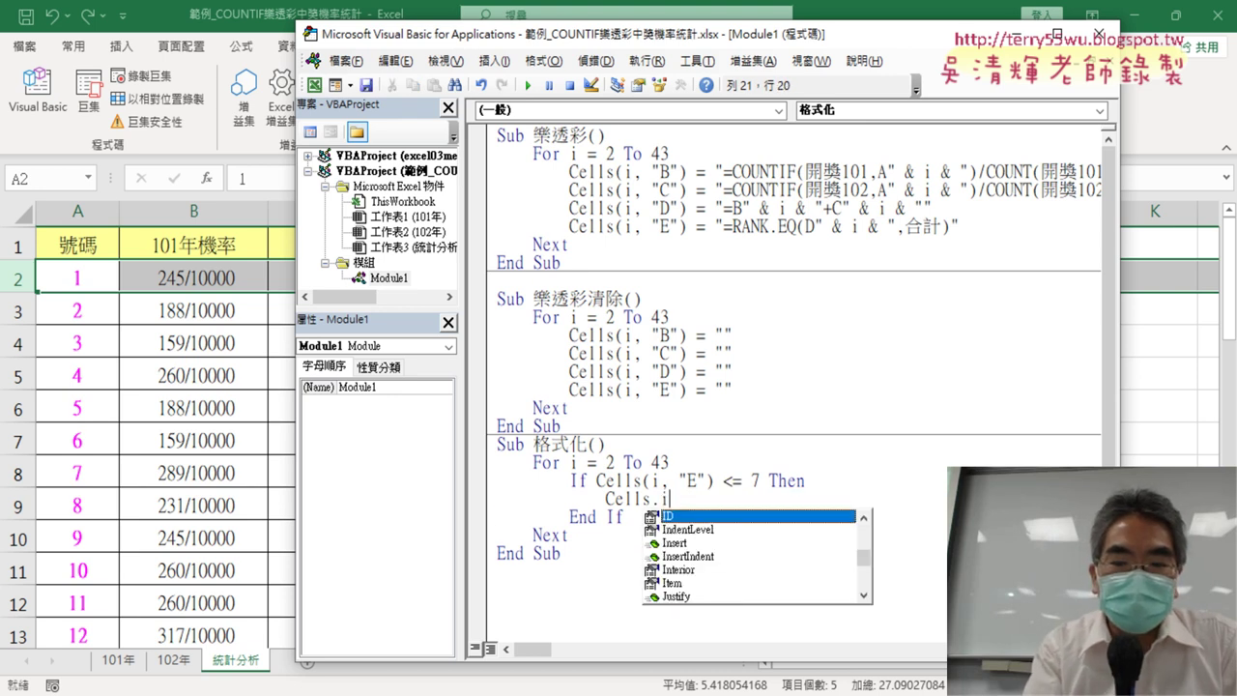
type("n")
key("Down")
key("Down")
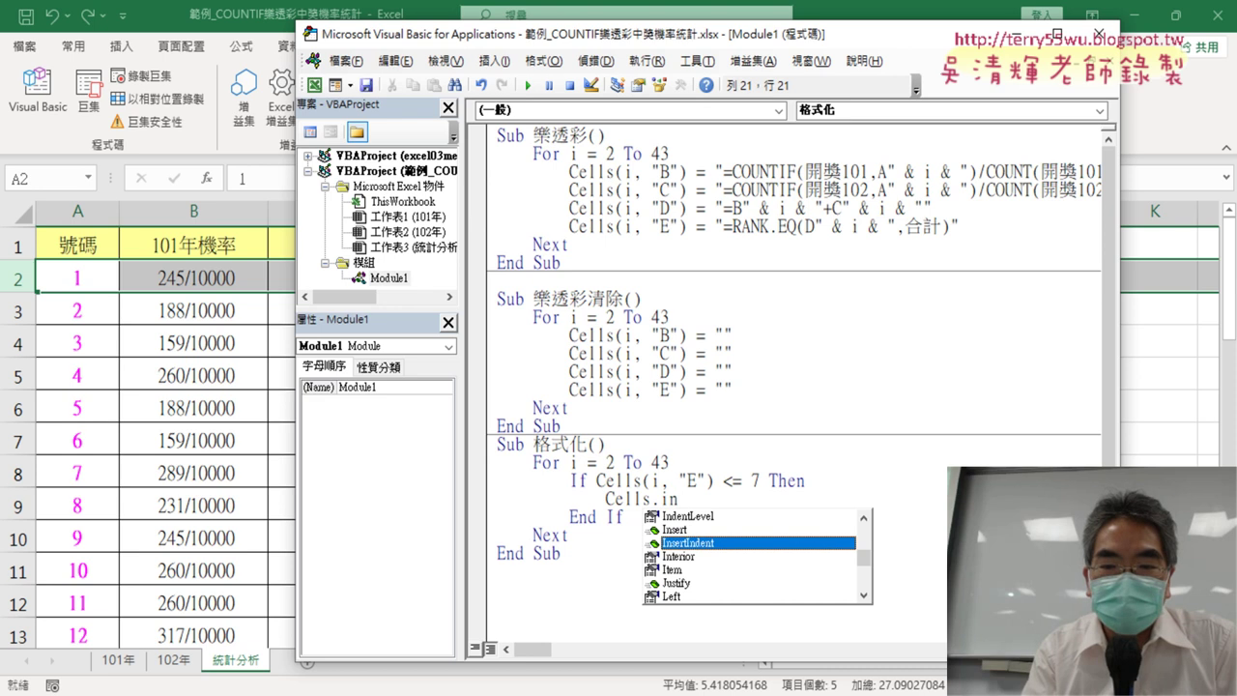
key("Down")
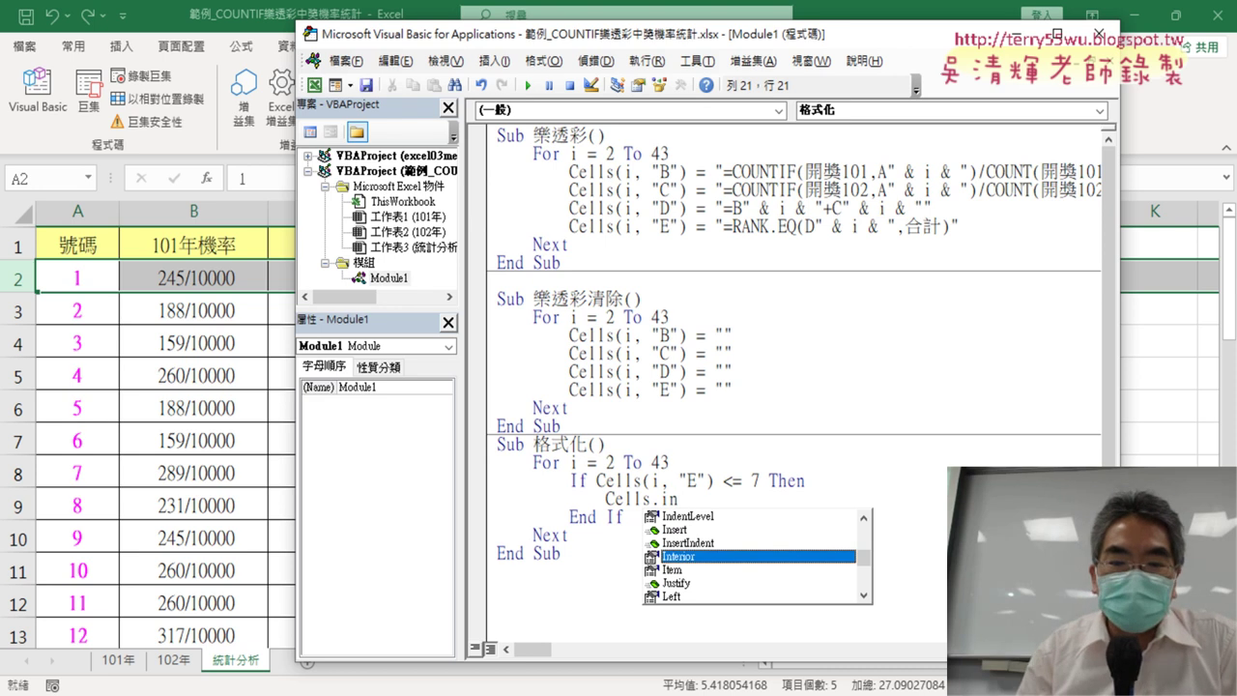
key("Tab")
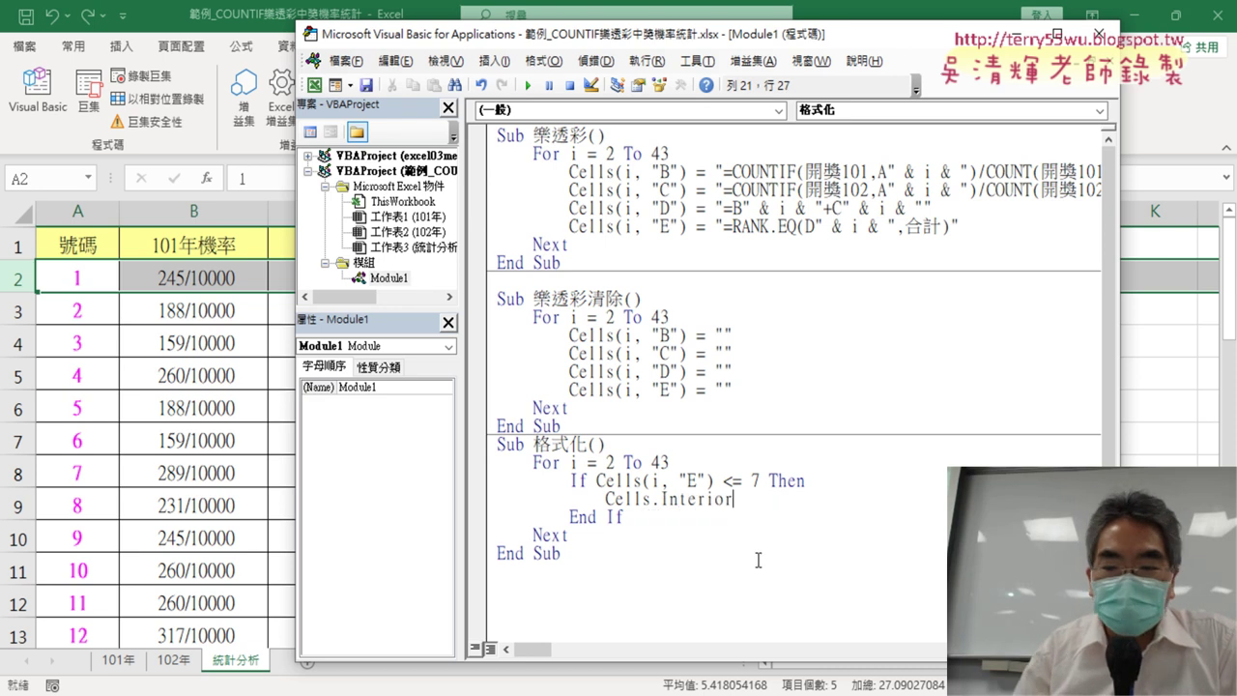
type(".")
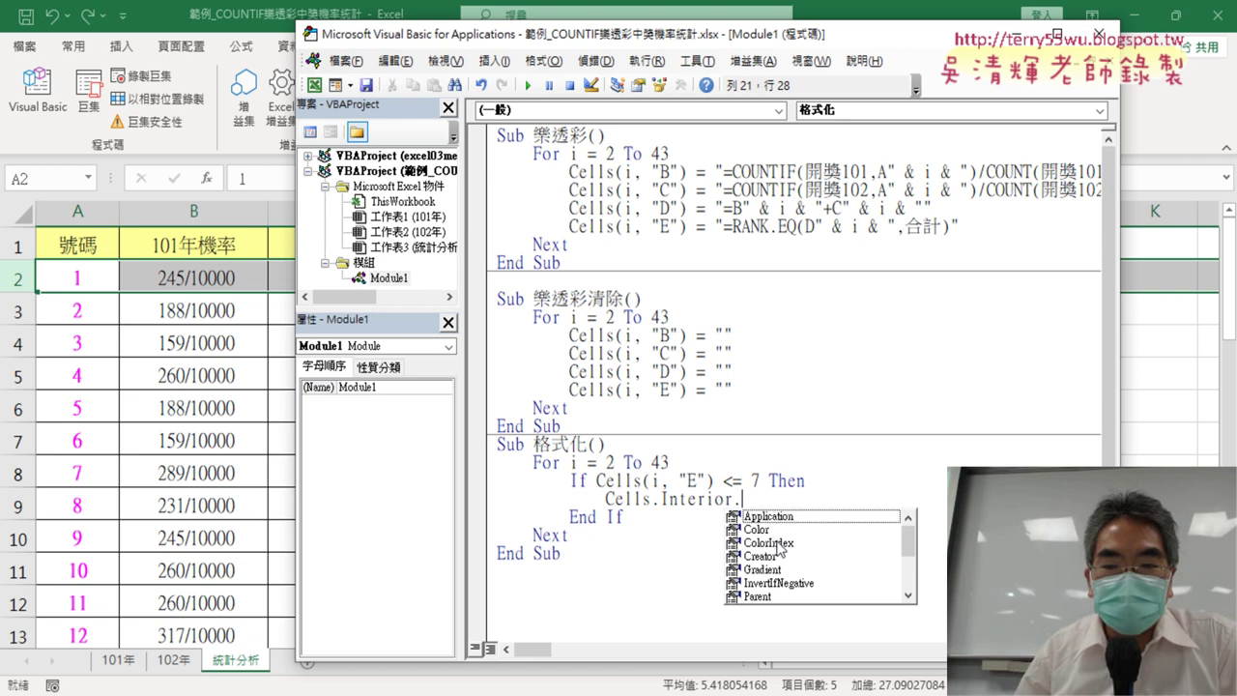
type("Color=")
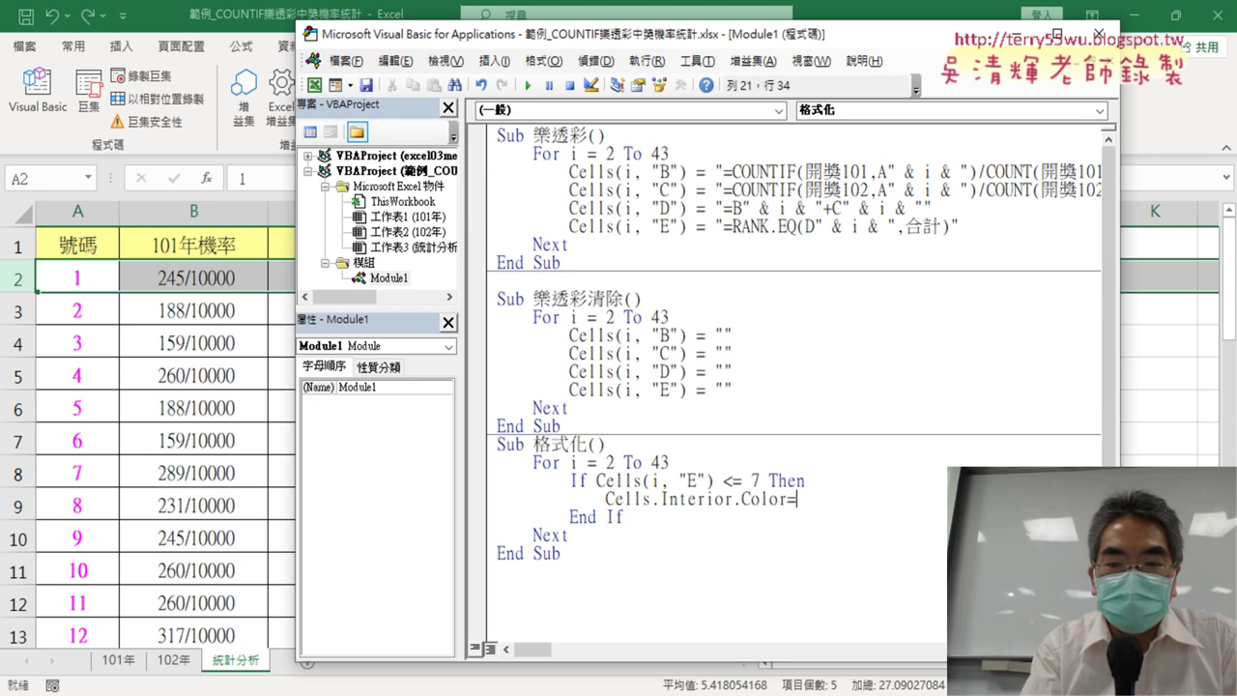
type("rgb")
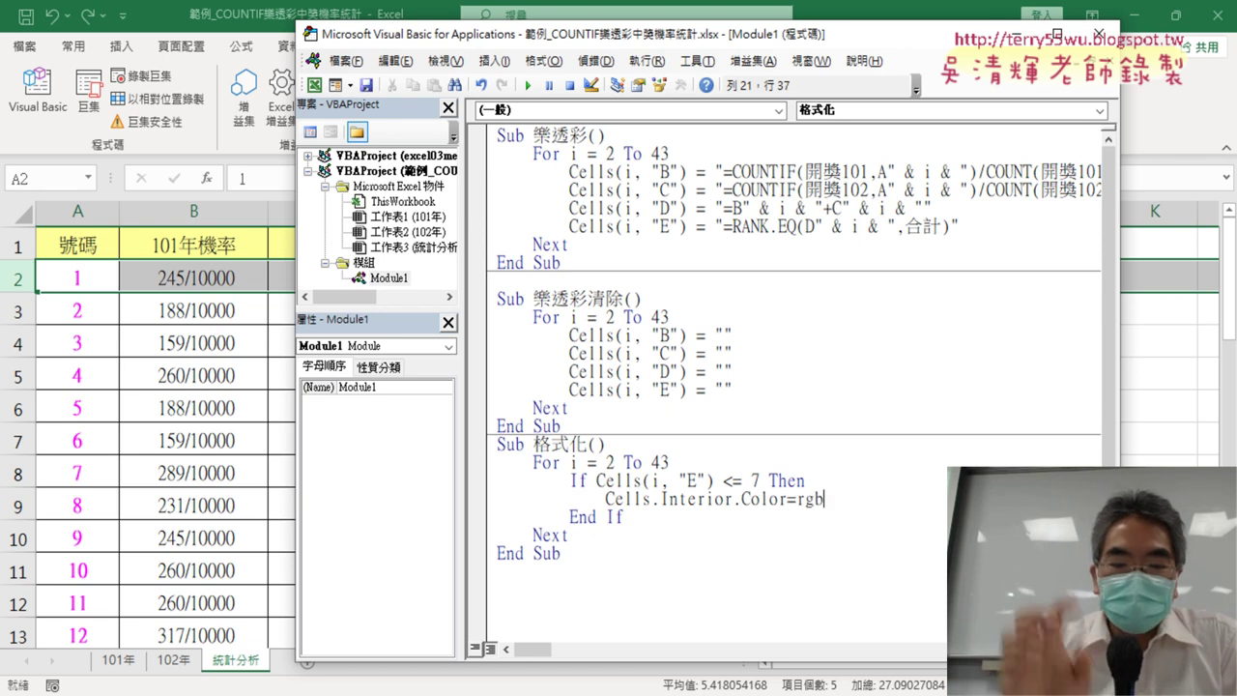
key("BackSpace")
key("BackSpace")
key("BackSpace")
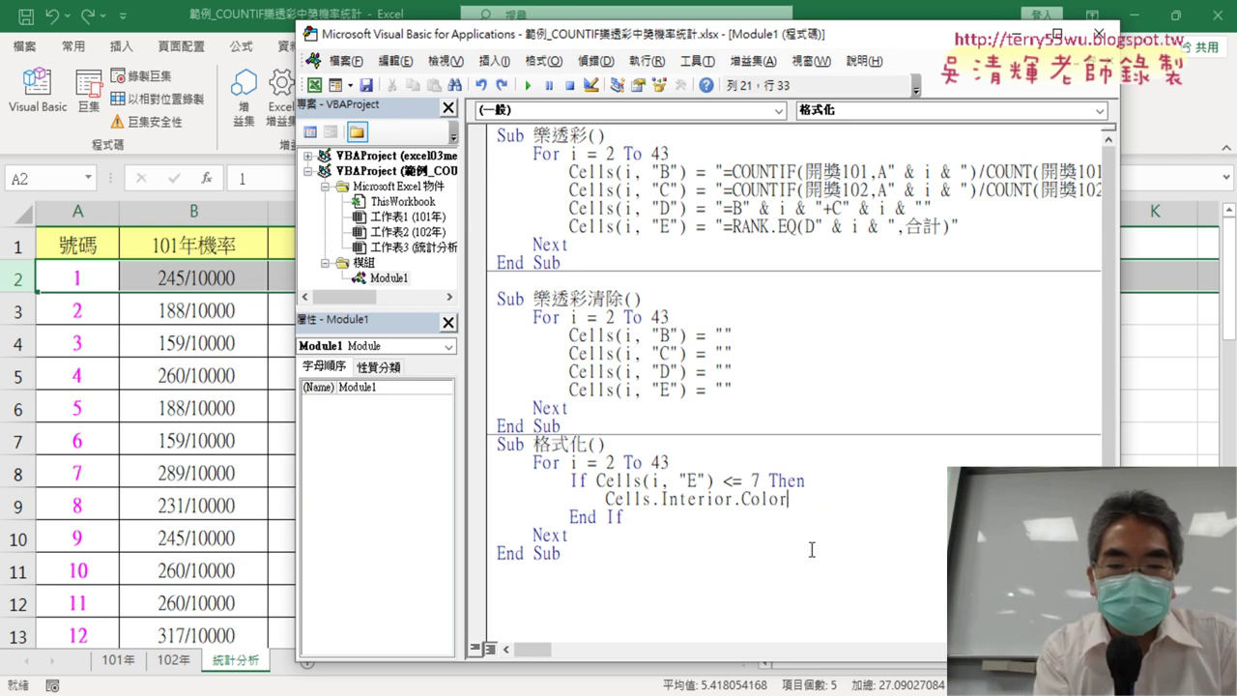
key("BackSpace")
key("BackSpace")
key("BackSpace")
key("BackSpace")
key("BackSpace")
key("BackSpace")
key("BackSpace")
key("ctrl+v")
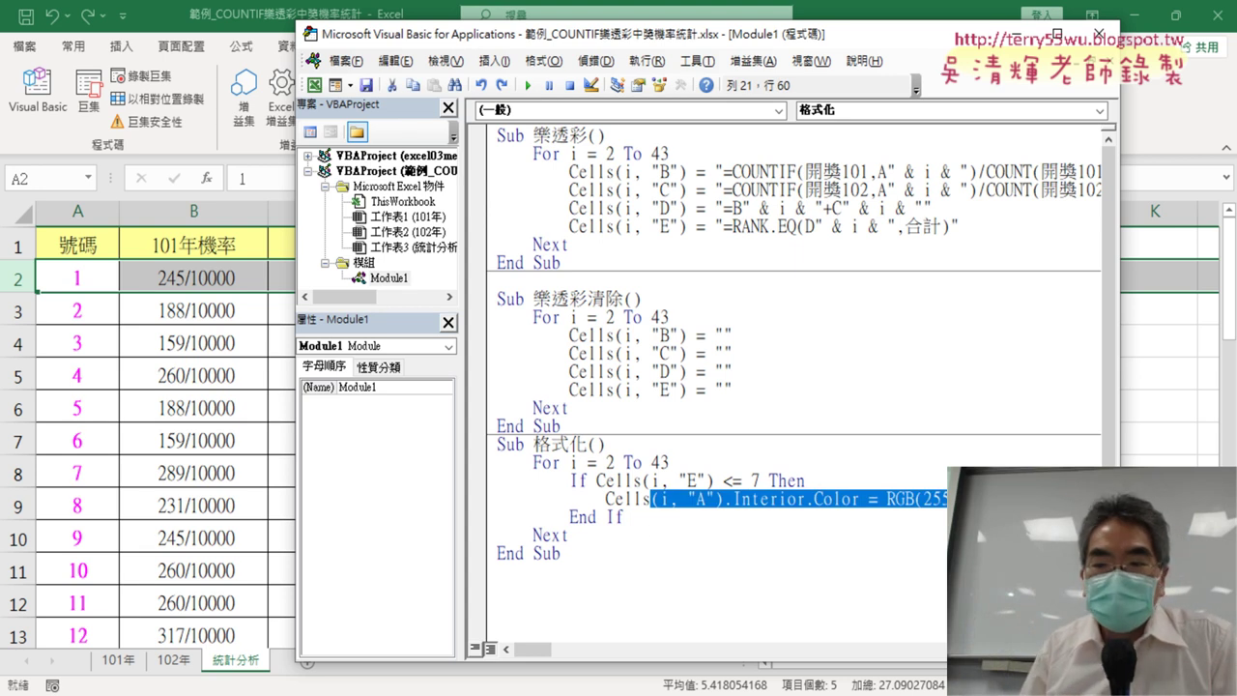
key("Right")
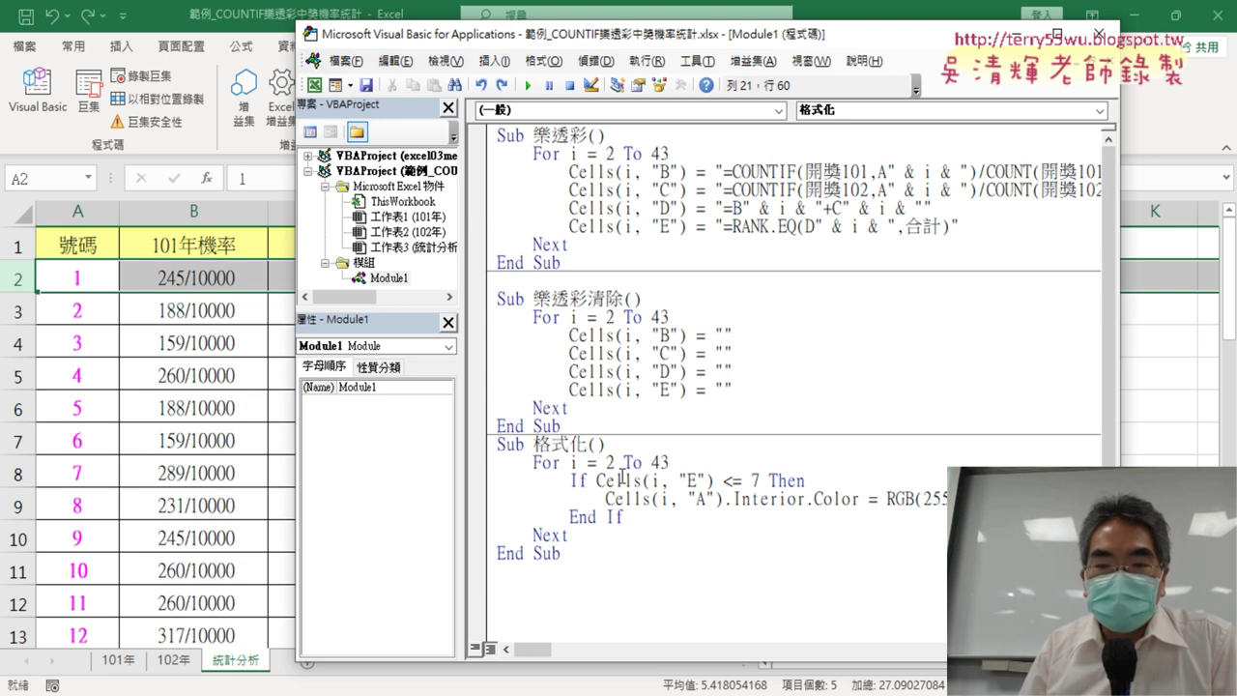
Set a breakpoint on 格式化's Interior.Color line and run the macro until it pauses at i = 13
left_click_drag(597, 480, 761, 478)
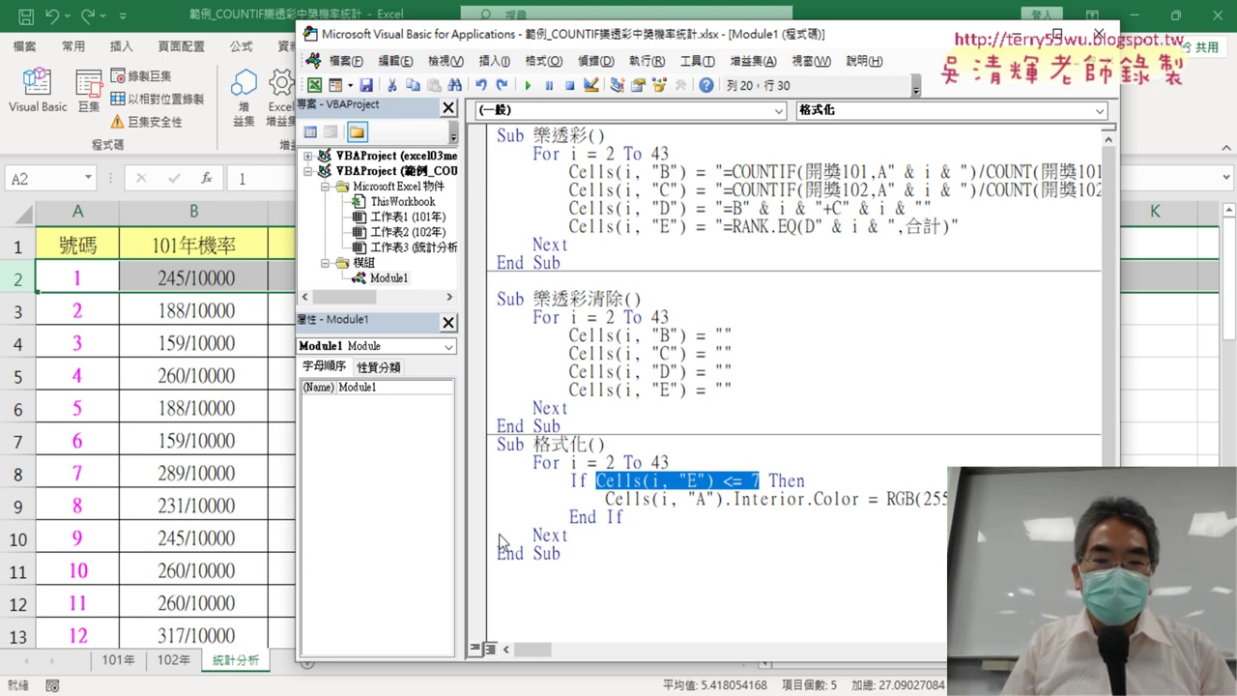
left_click(477, 499)
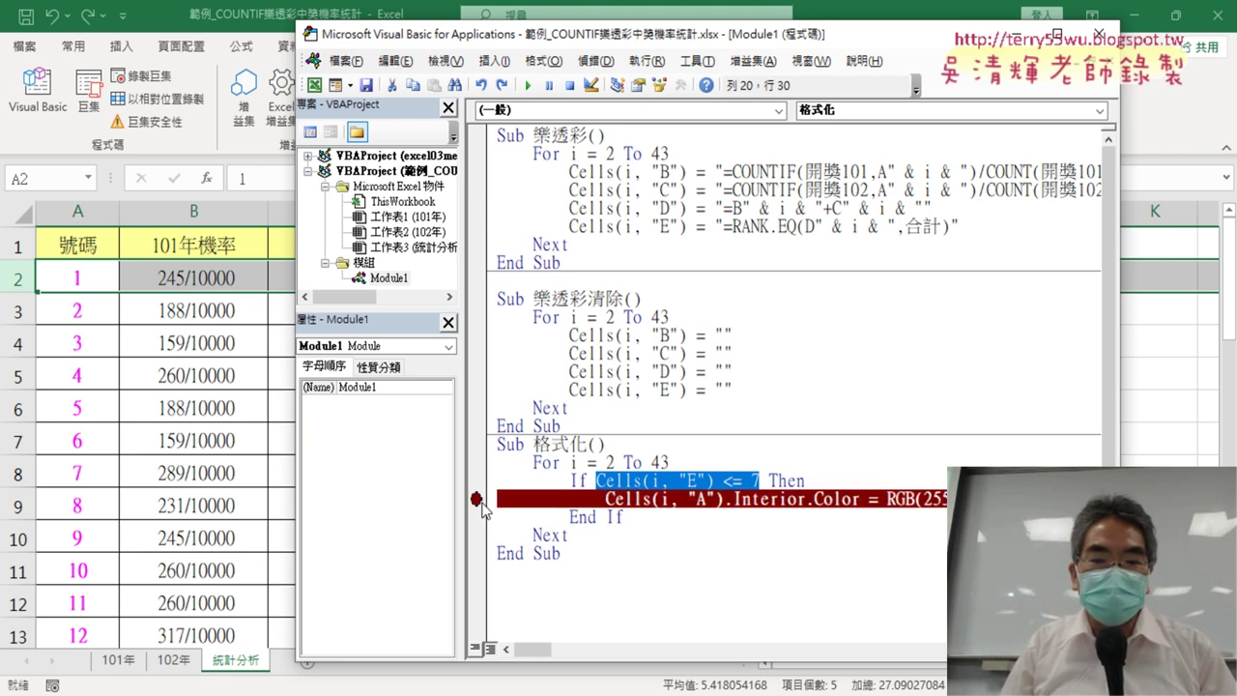
left_click(527, 85)
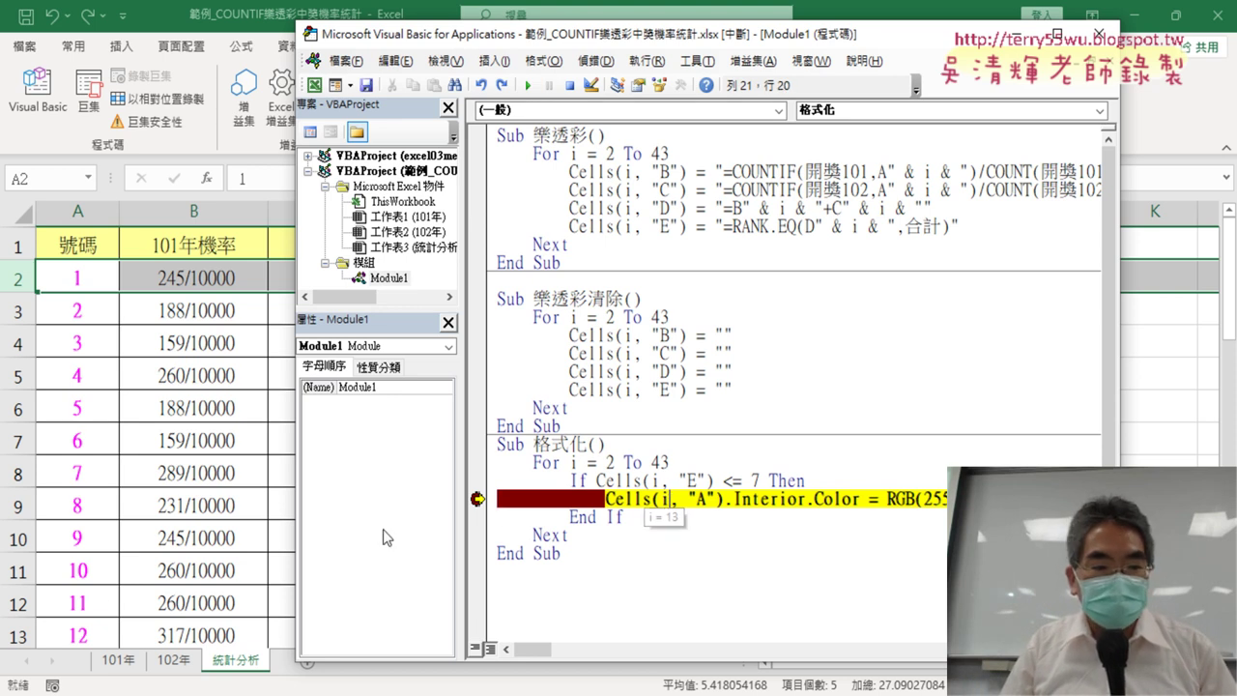
Confirm number 12's rank in E13 meets the top-seven condition and step its colouring line
left_click(74, 633)
scroll(338, 628, "down", 2)
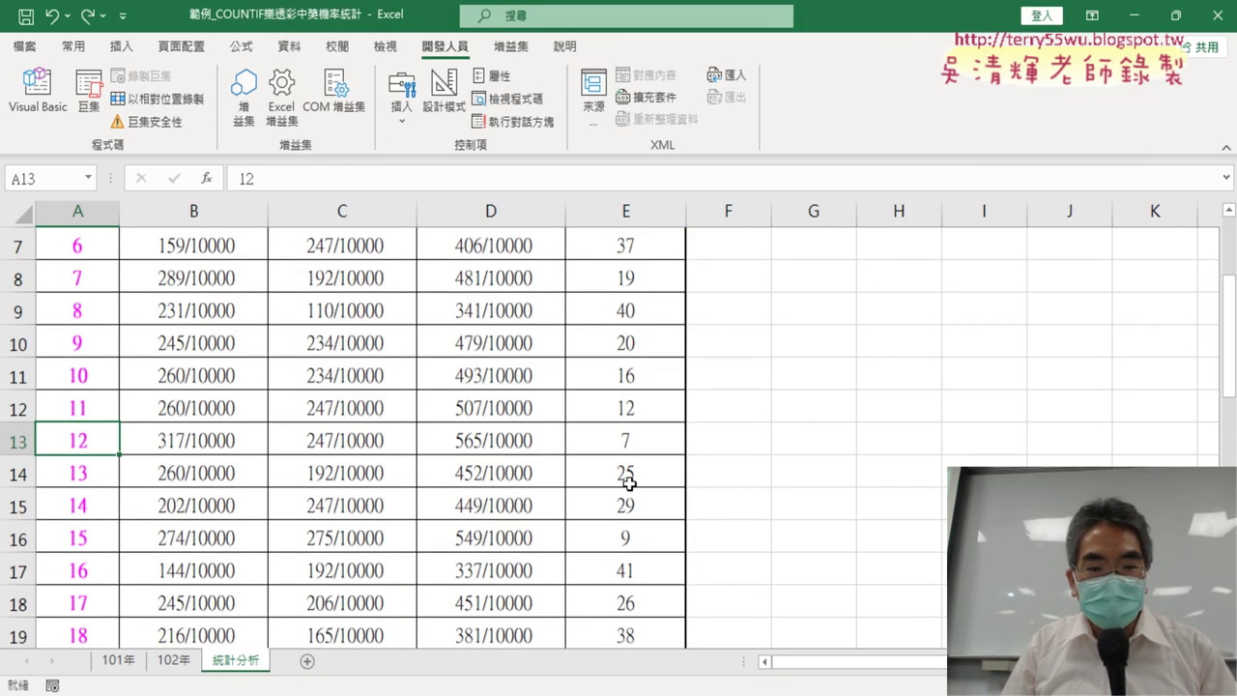
left_click(633, 439)
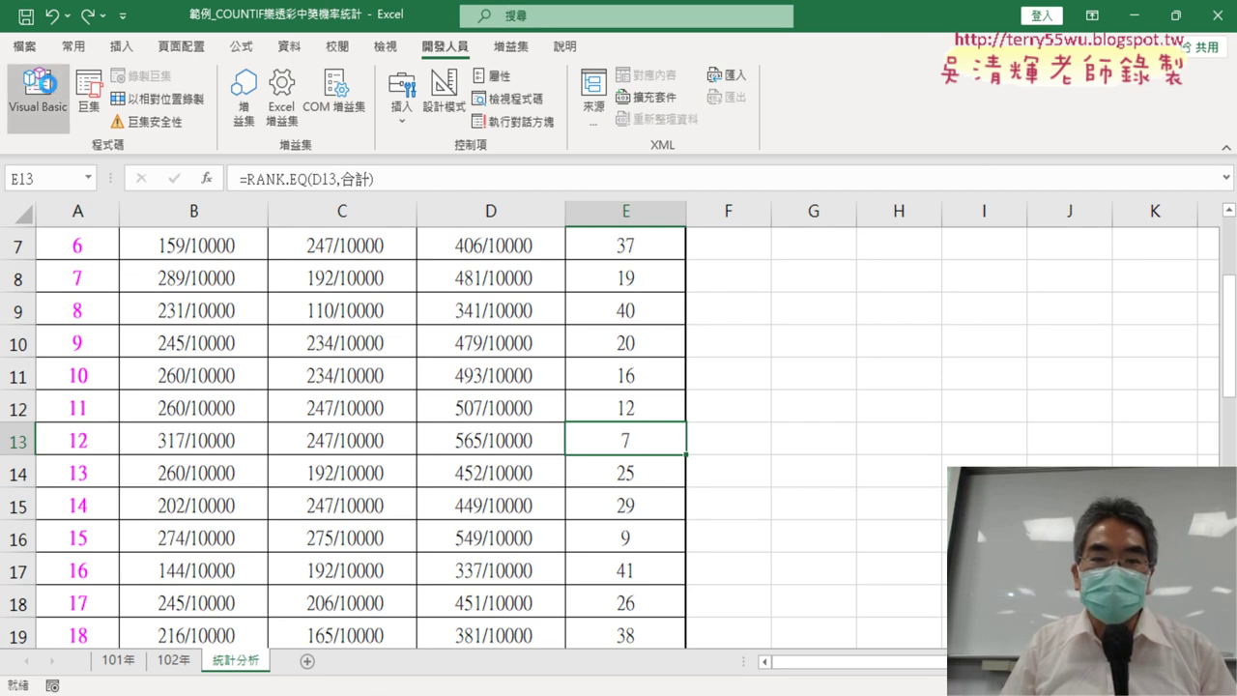
left_click(37, 92)
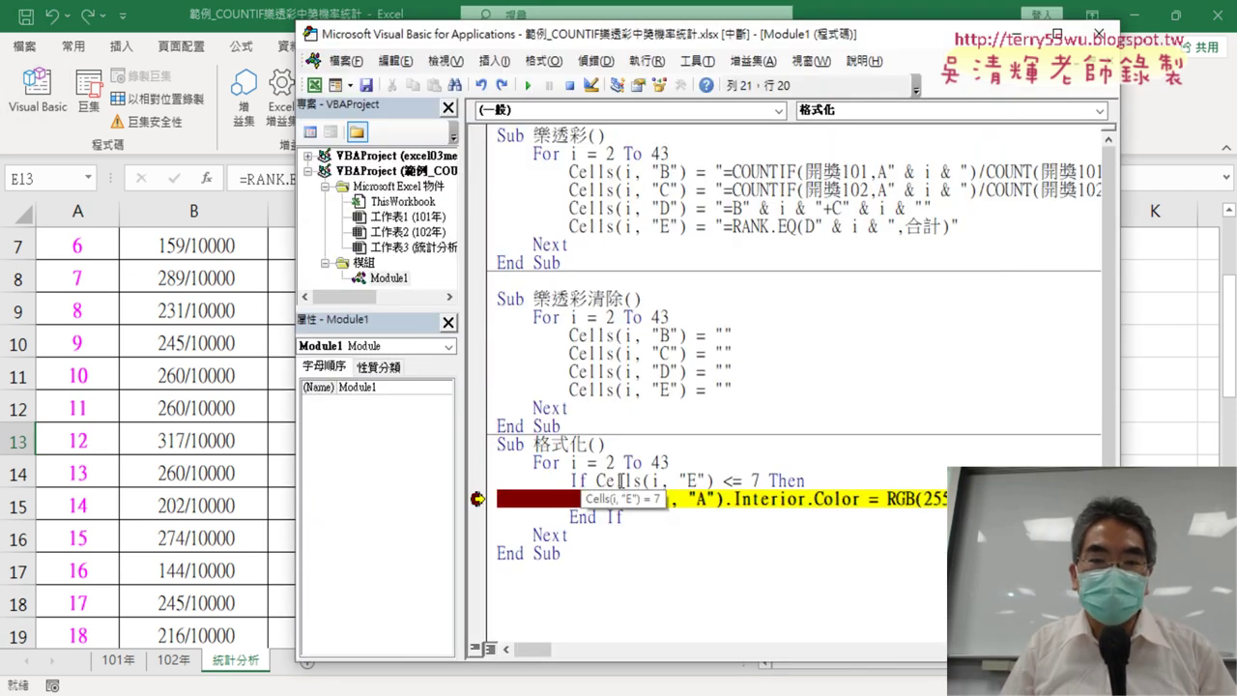
left_click_drag(597, 480, 759, 481)
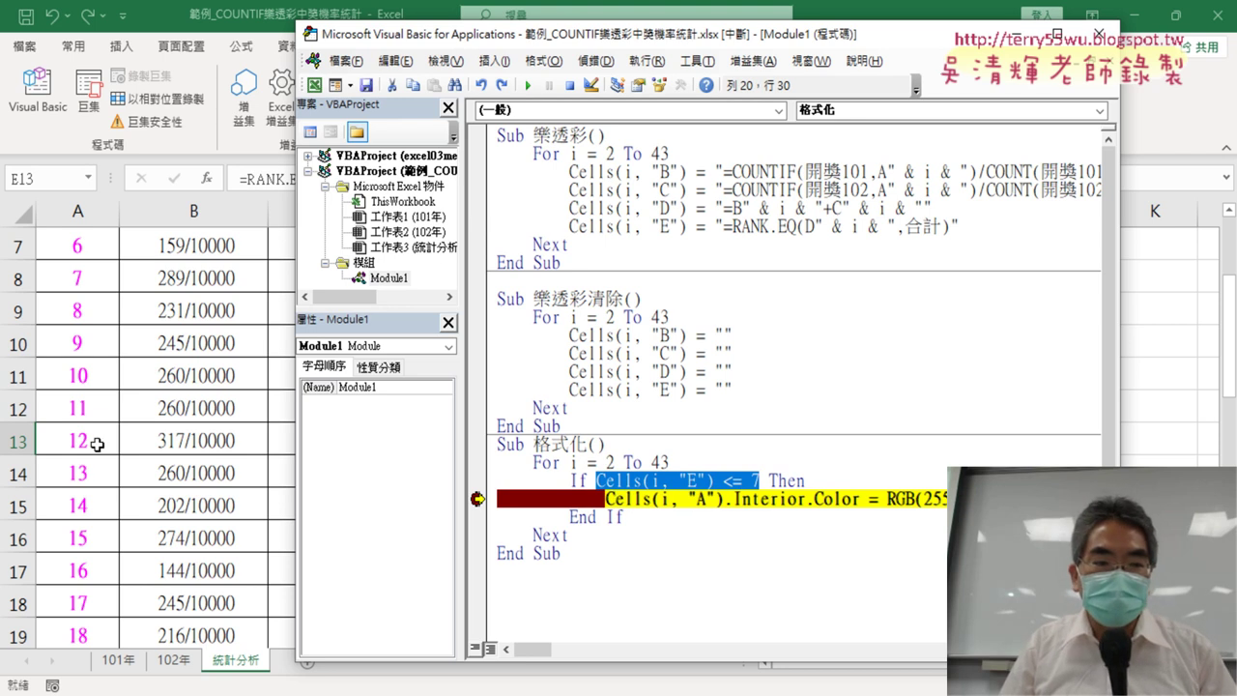
left_click(738, 529)
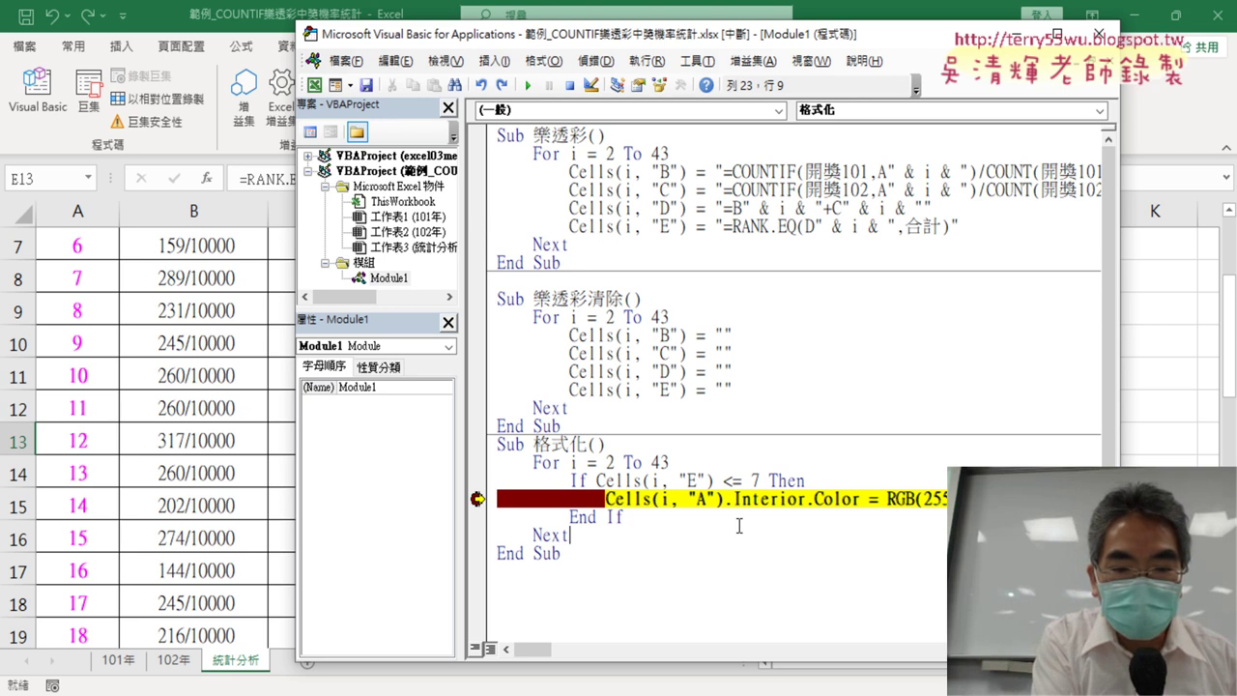
key("F8")
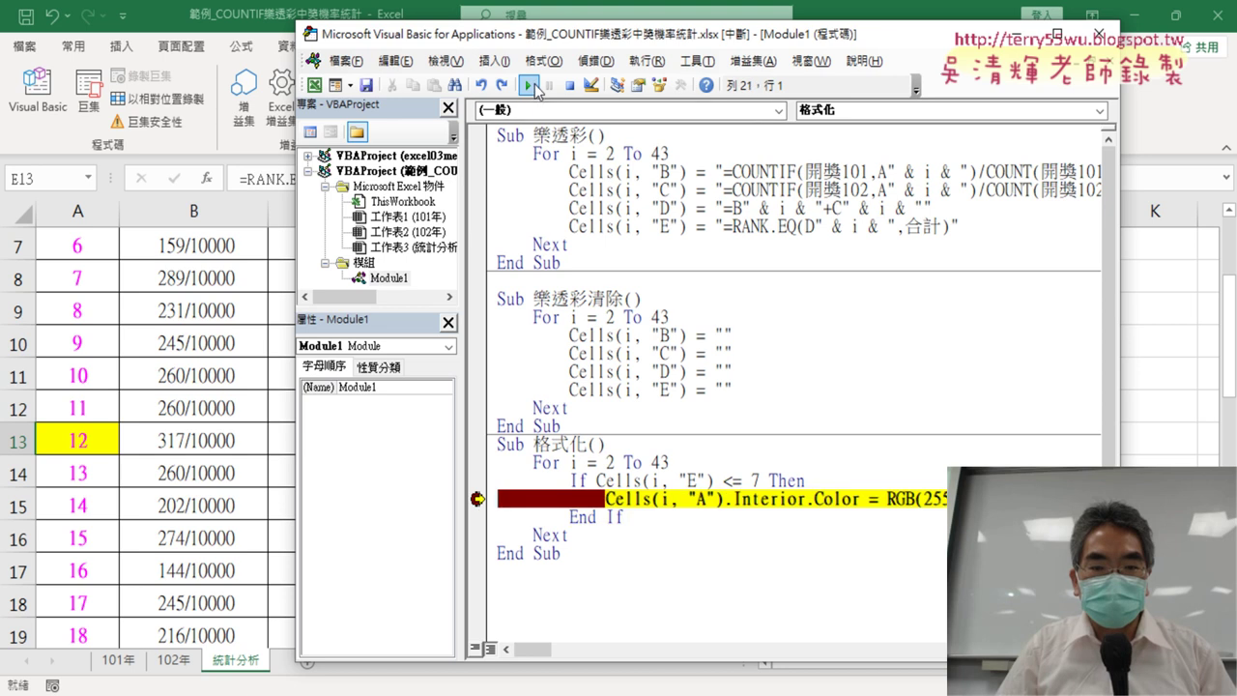
left_click(527, 85)
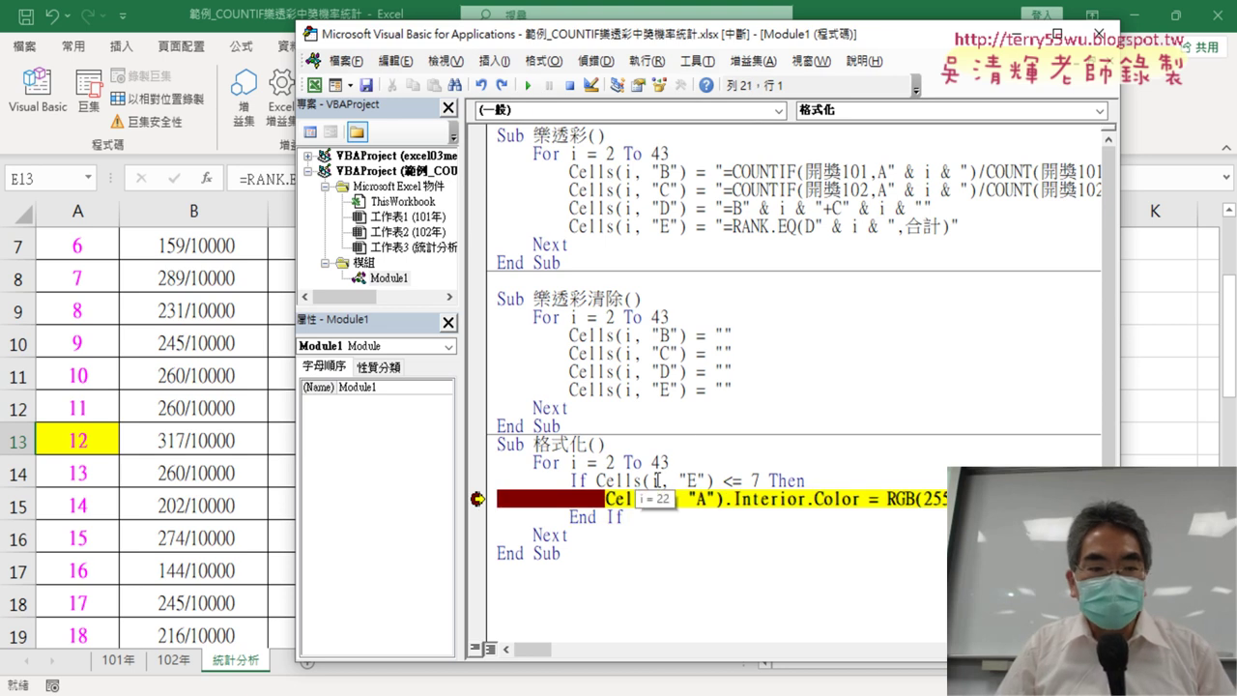
Check number 21 in row 22, step its colouring, remove the breakpoint and let the macro finish
left_click(101, 570)
scroll(555, 527, "down", 2)
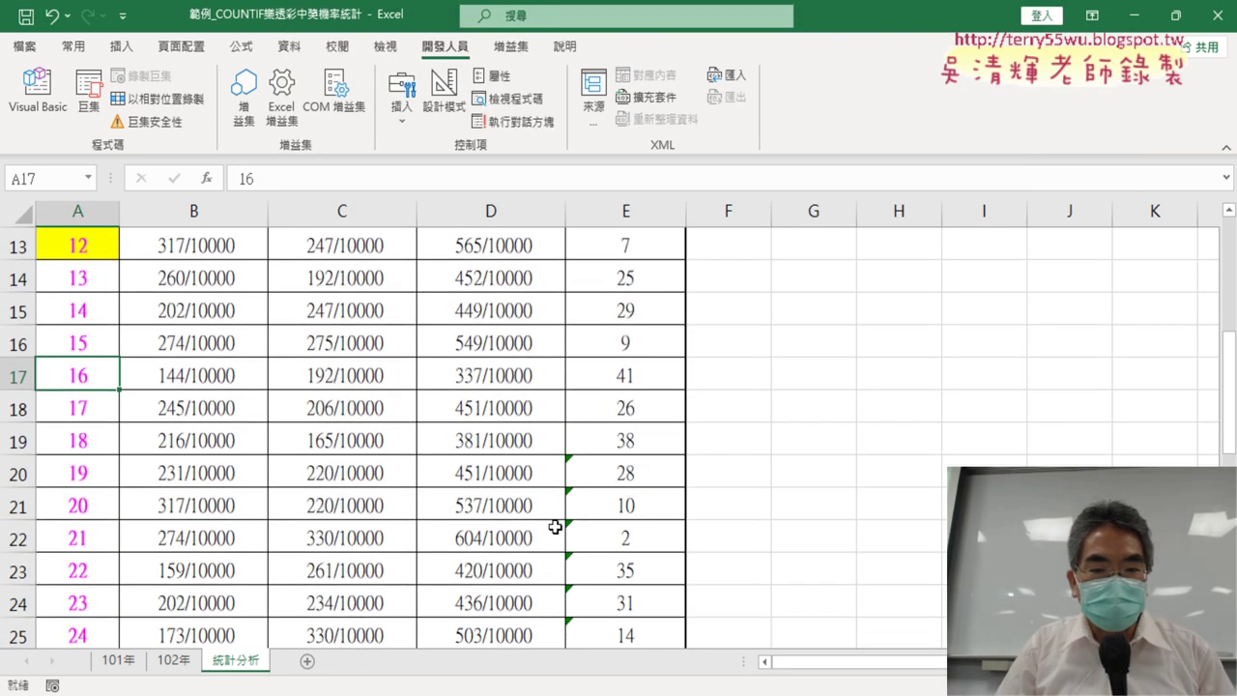
left_click_drag(62, 539, 600, 537)
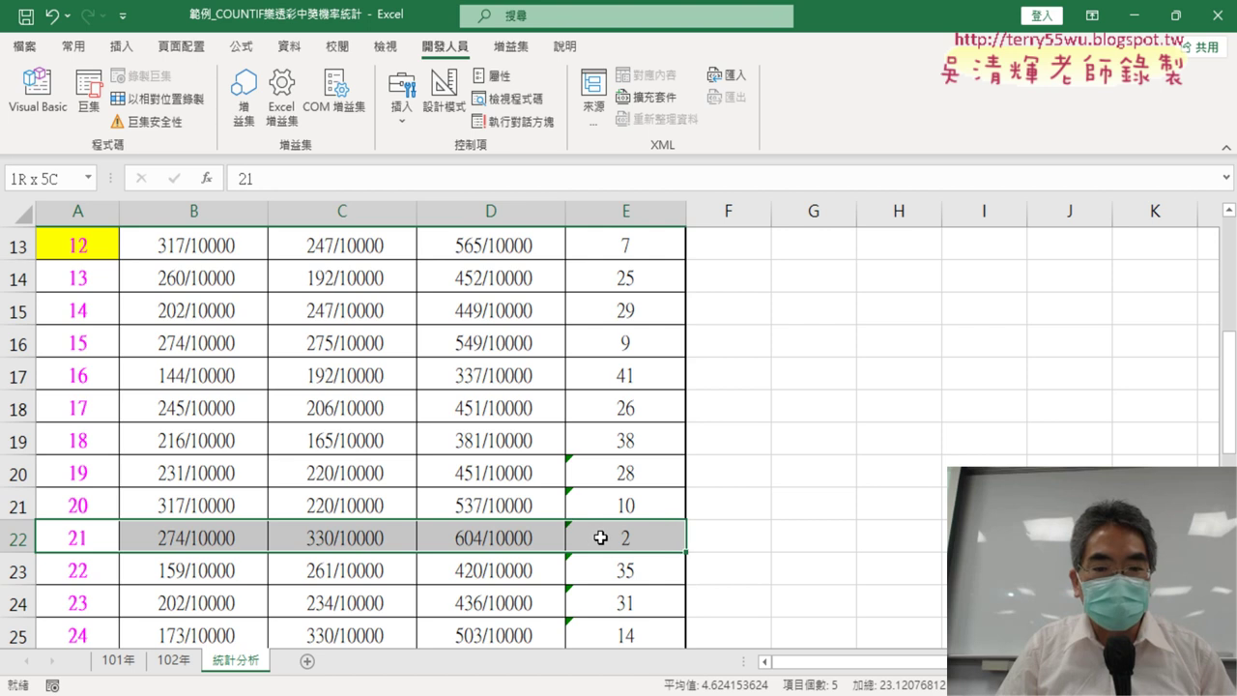
left_click(38, 92)
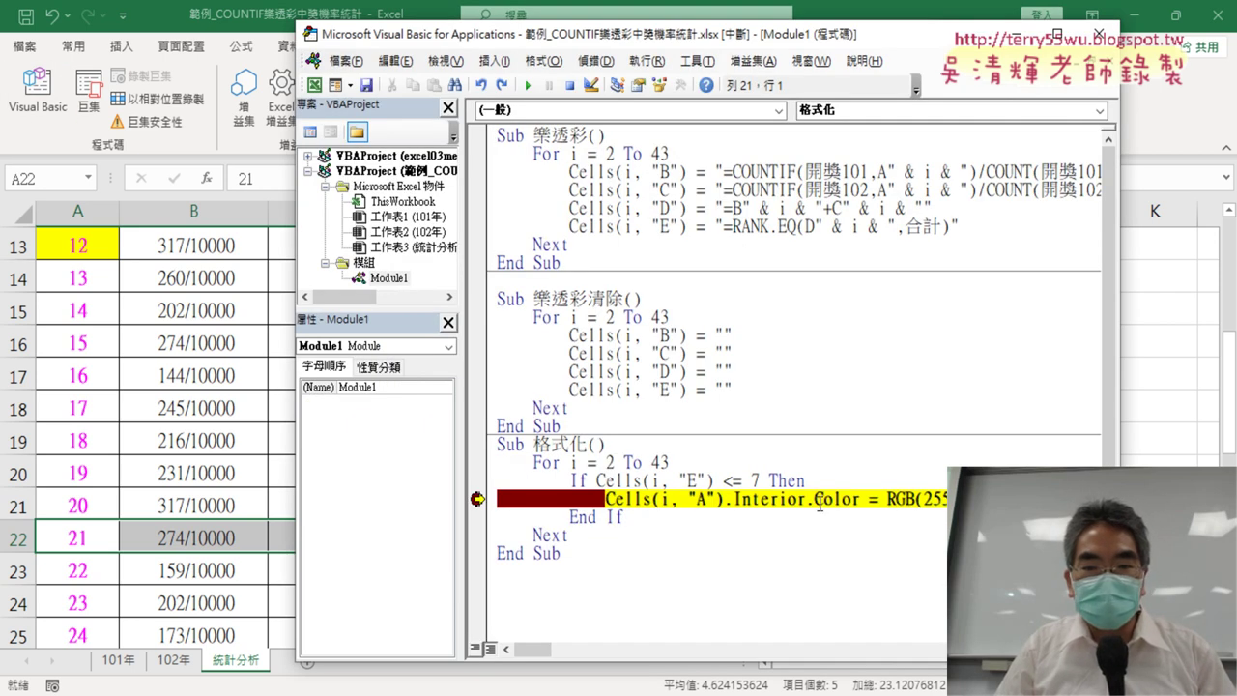
left_click(664, 499)
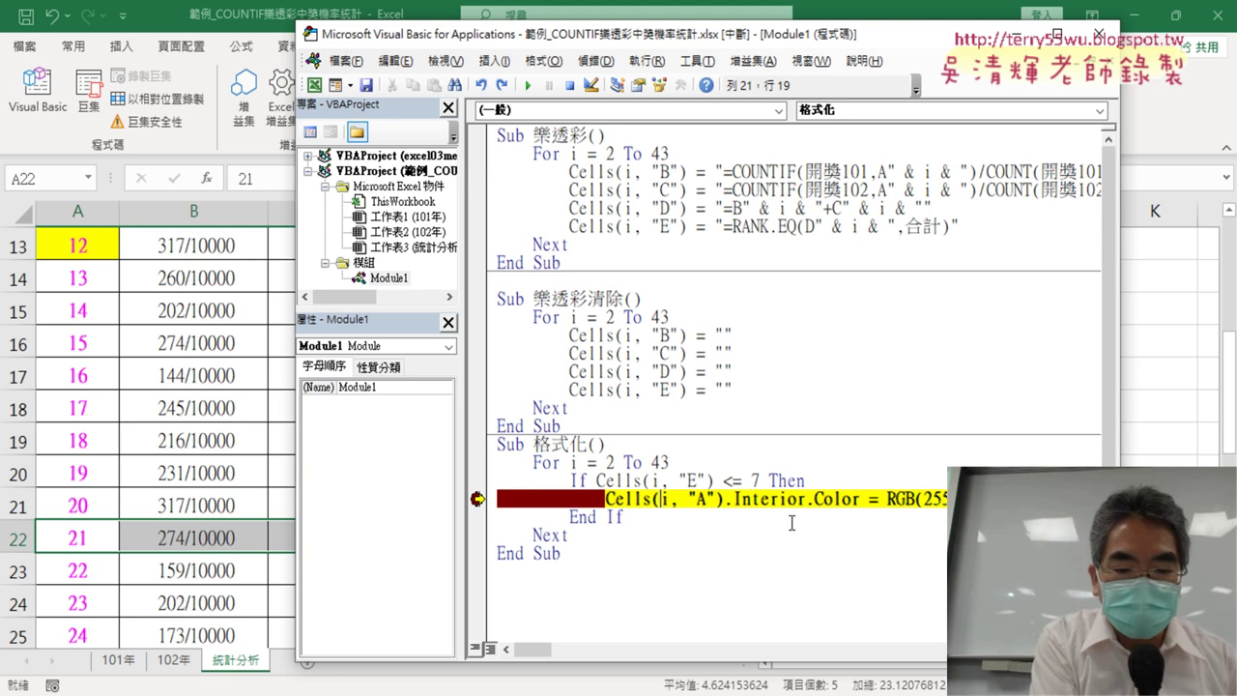
key("F8")
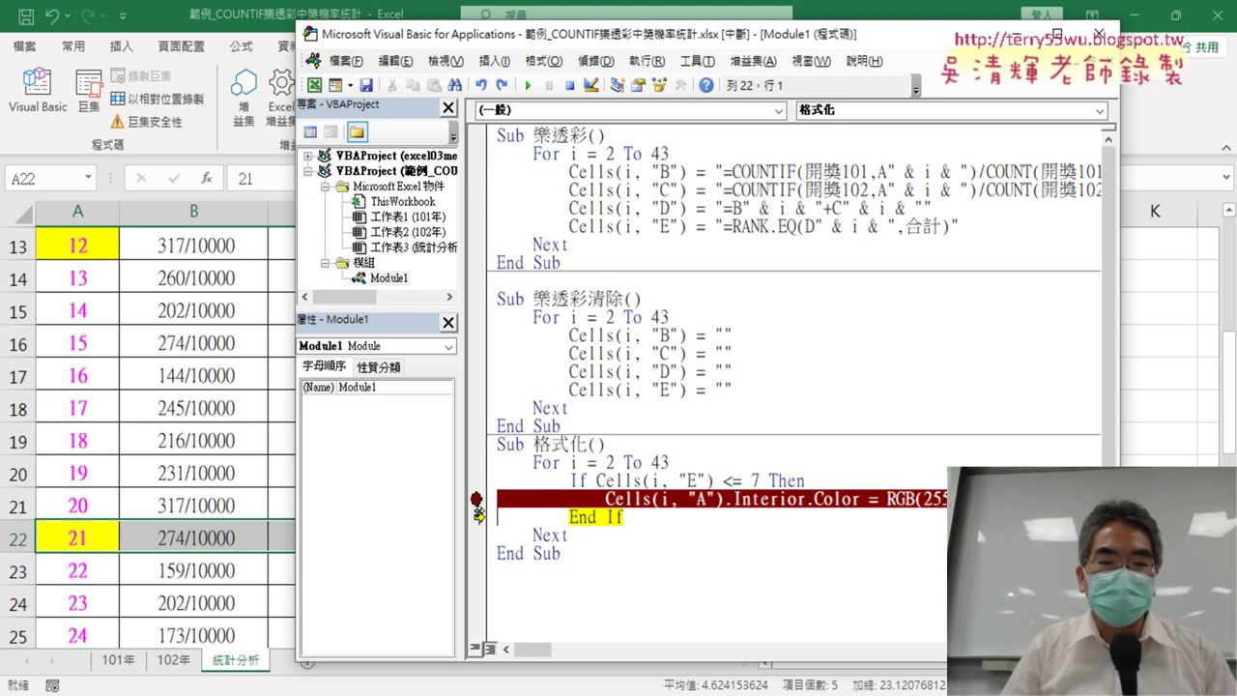
left_click(478, 501)
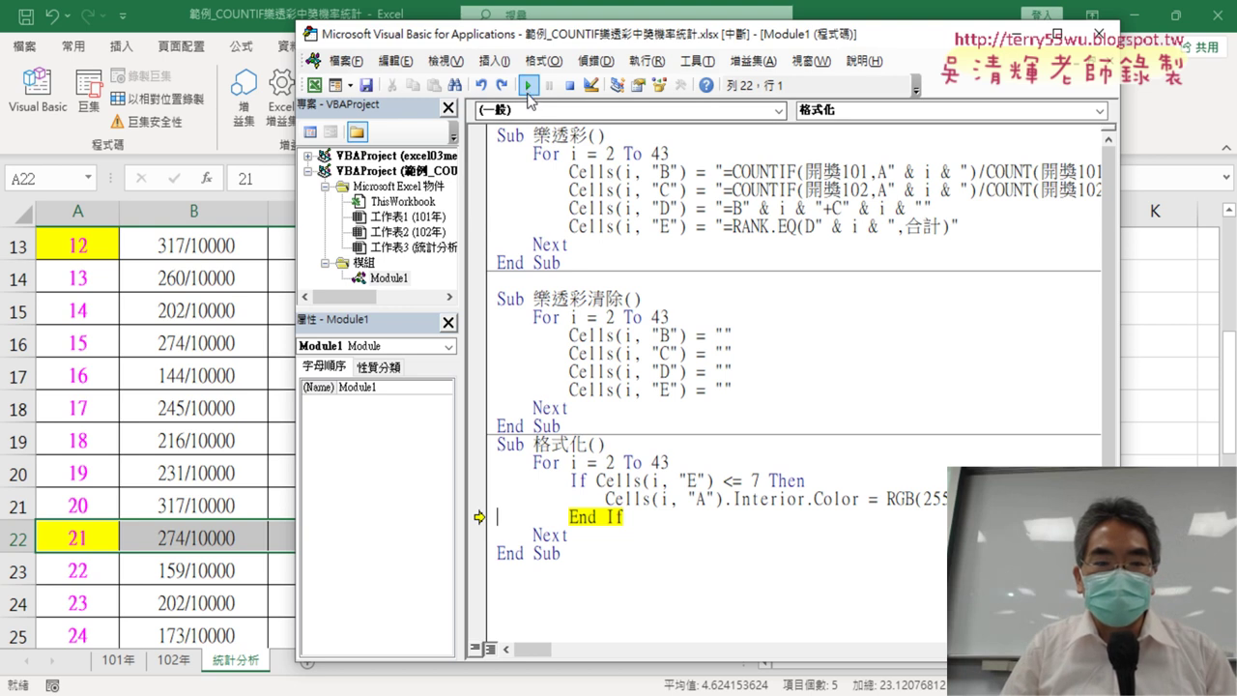
left_click(528, 85)
left_click(112, 284)
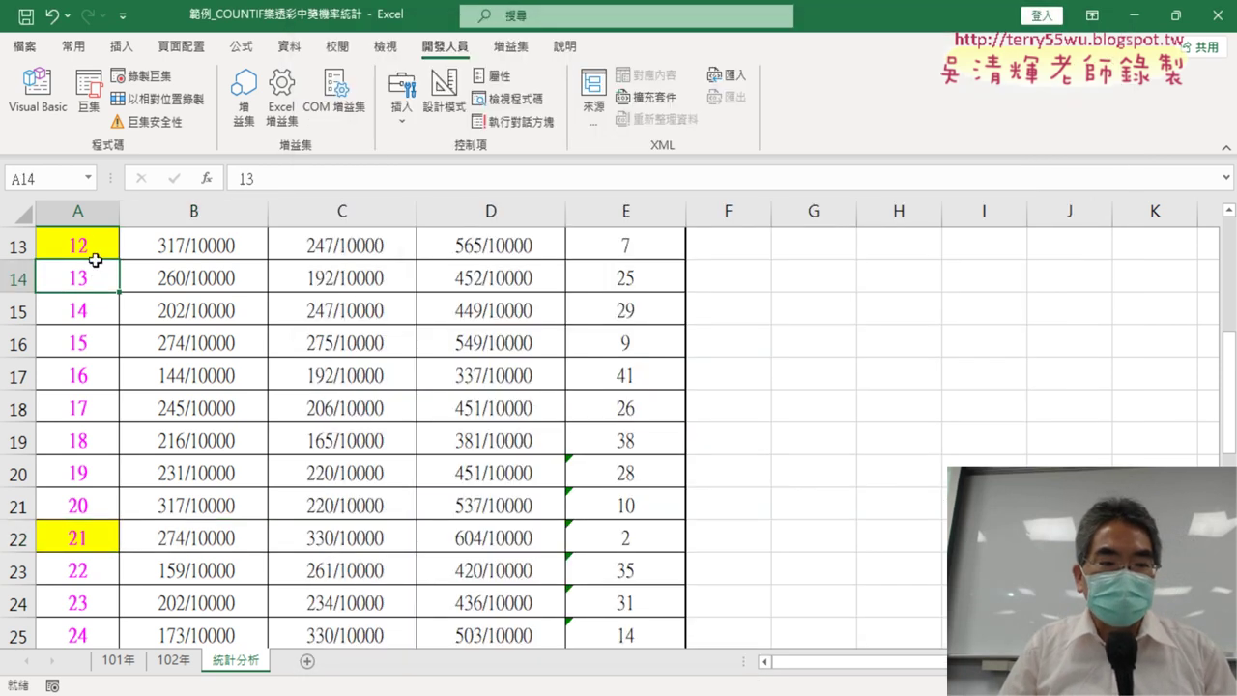
scroll(120, 300, "down", 1)
scroll(118, 338, "down", 1)
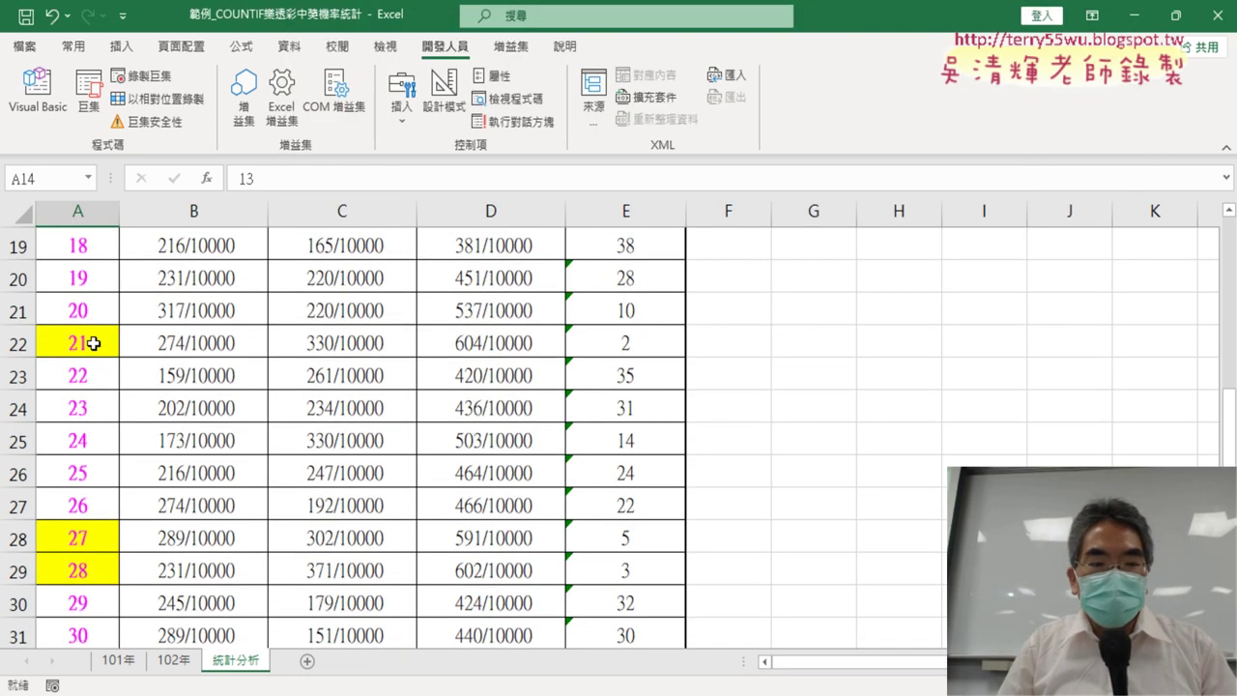
scroll(145, 532, "down", 2)
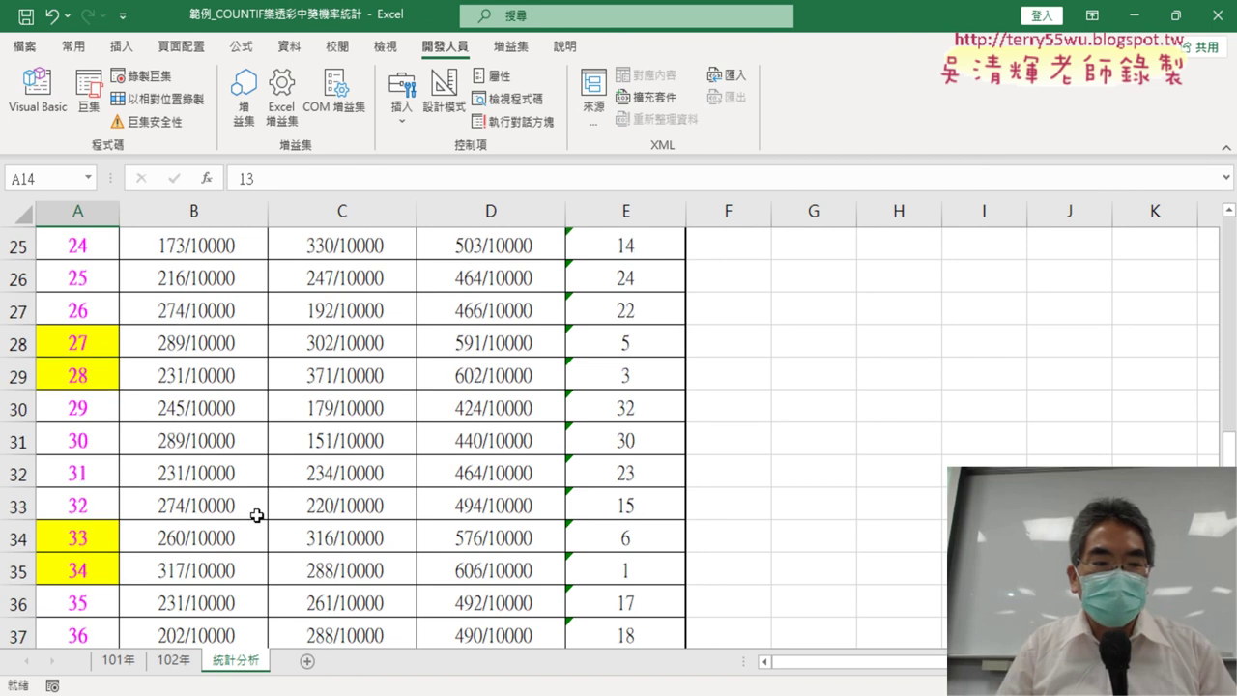
scroll(204, 445, "down", 1)
scroll(242, 459, "down", 1)
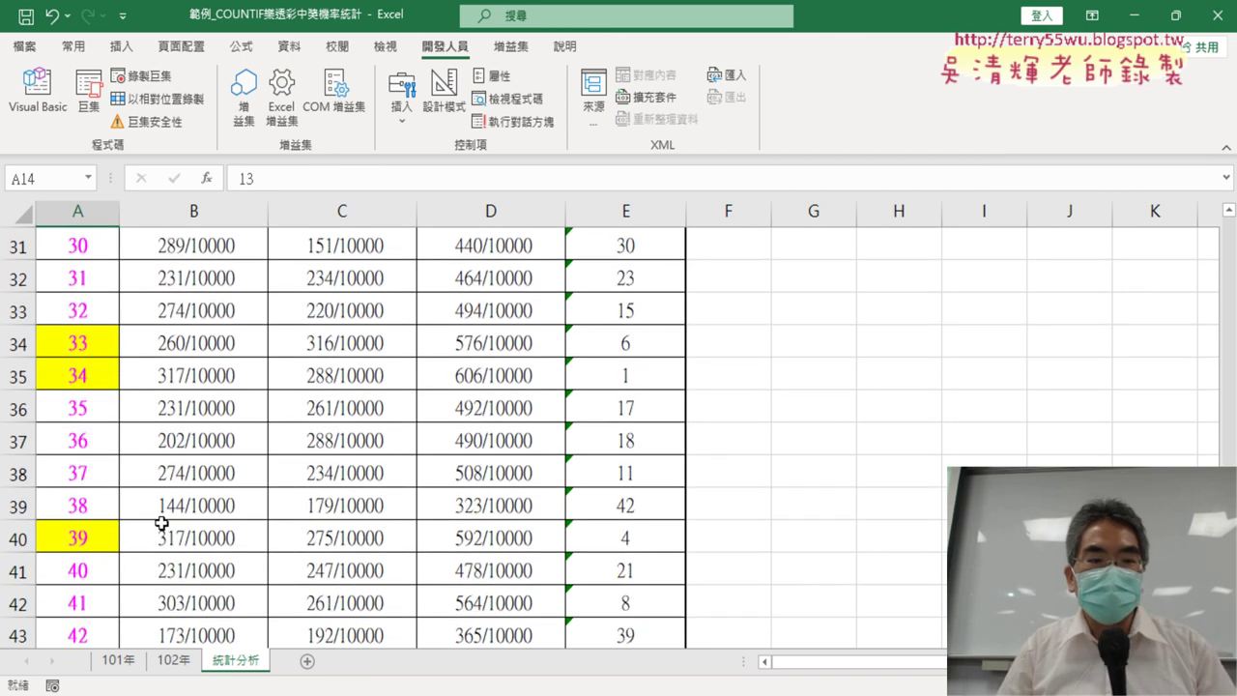
scroll(397, 518, "down", 2)
scroll(397, 519, "up", 3)
scroll(405, 509, "up", 3)
scroll(405, 510, "up", 1)
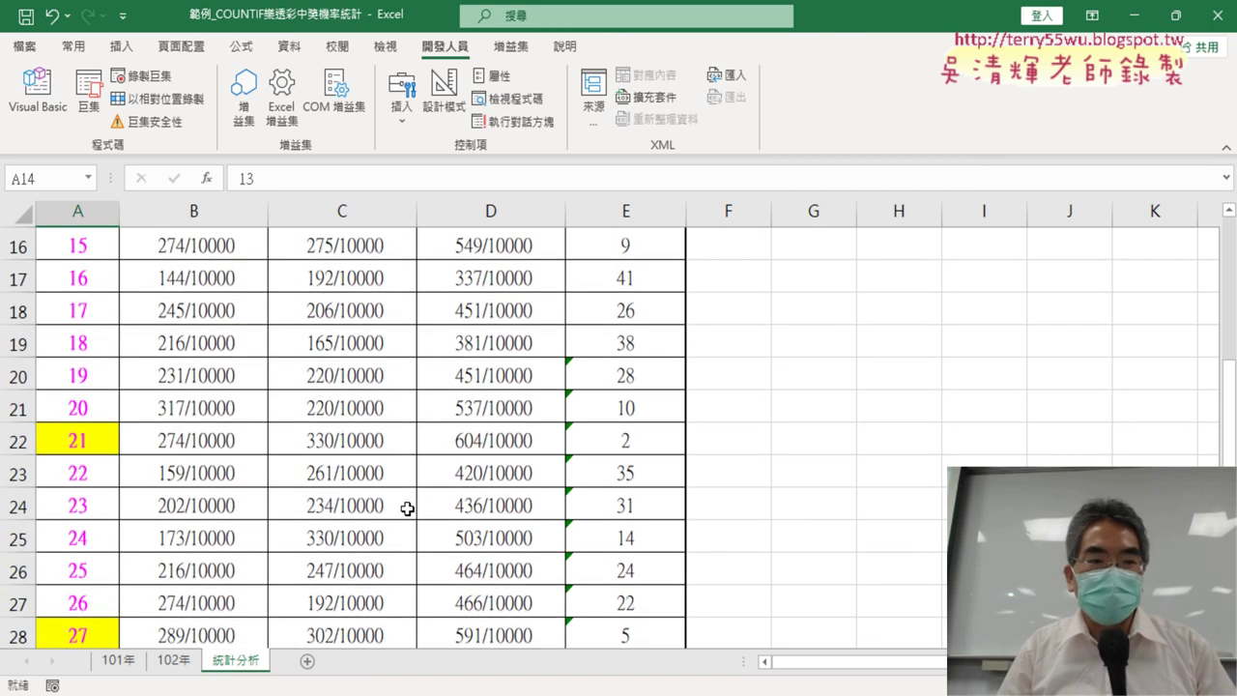
scroll(406, 506, "up", 2)
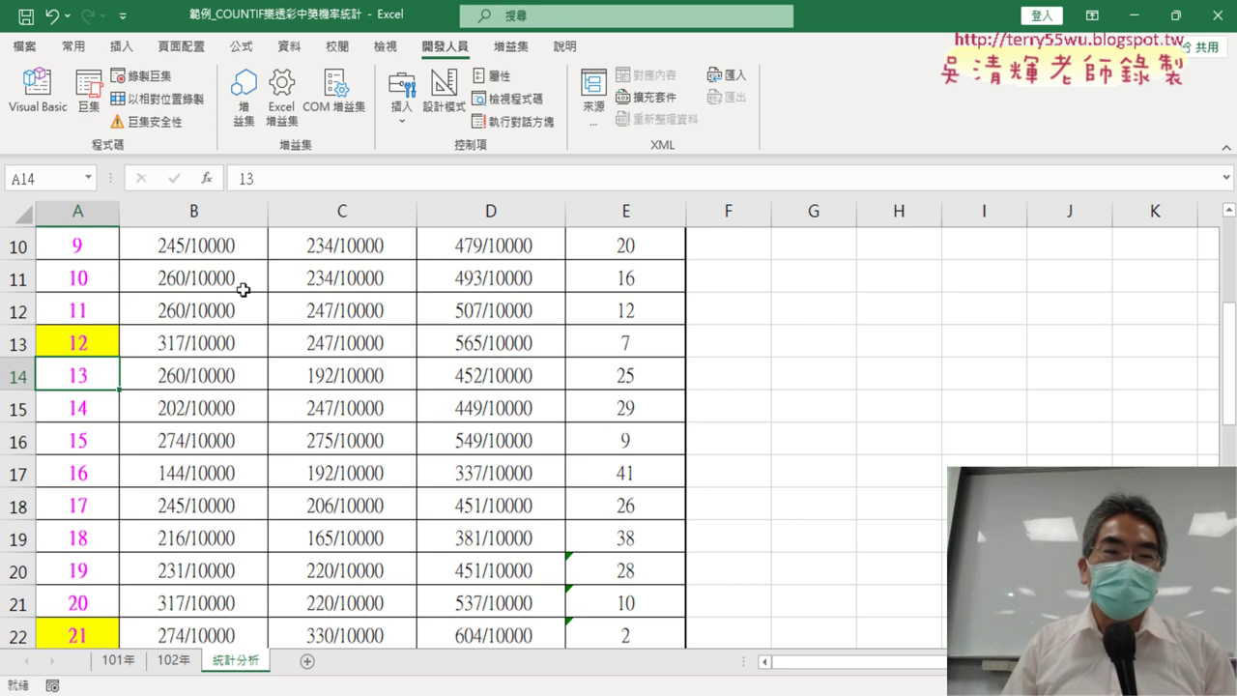
Duplicate the Sub 格式化 procedure below the original in the VBA editor
left_click(38, 92)
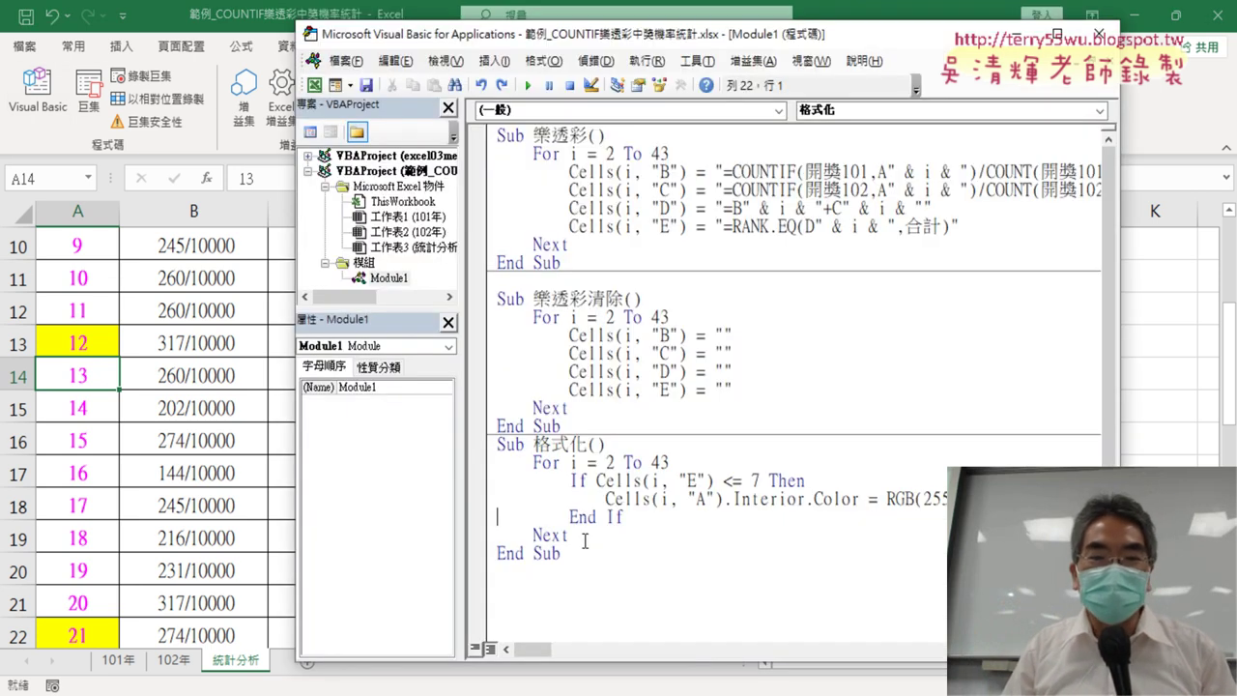
left_click_drag(572, 554, 477, 444)
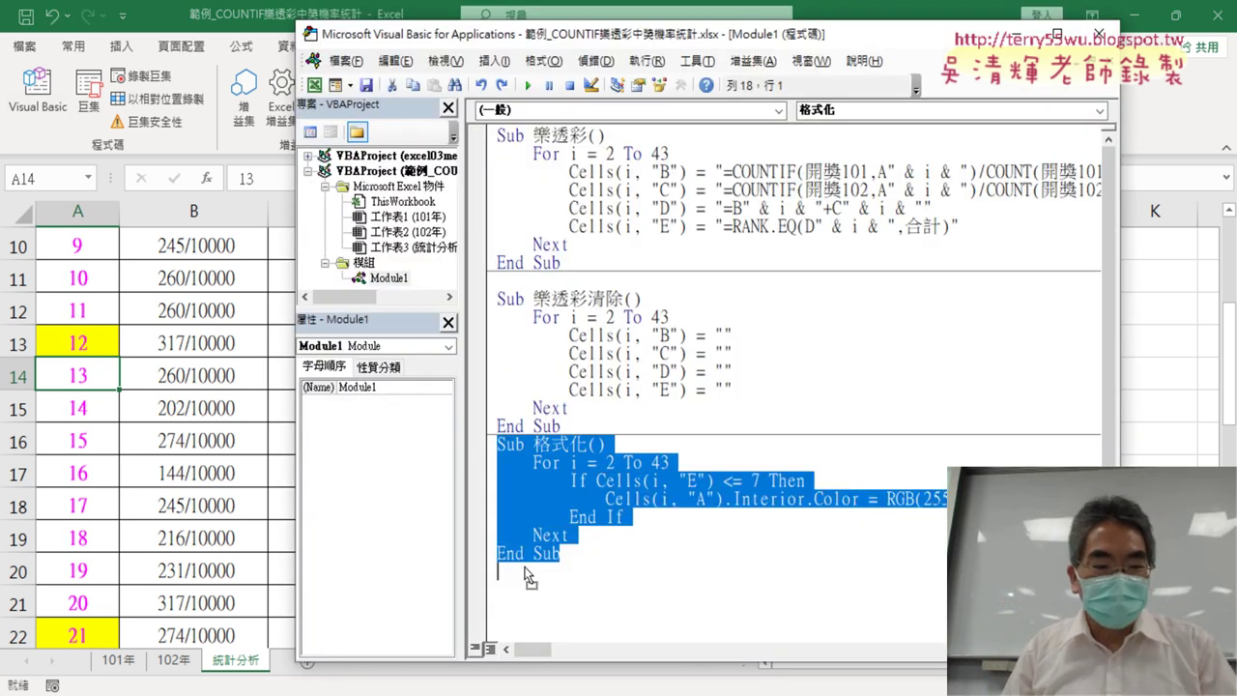
left_click_drag(527, 577, 526, 578)
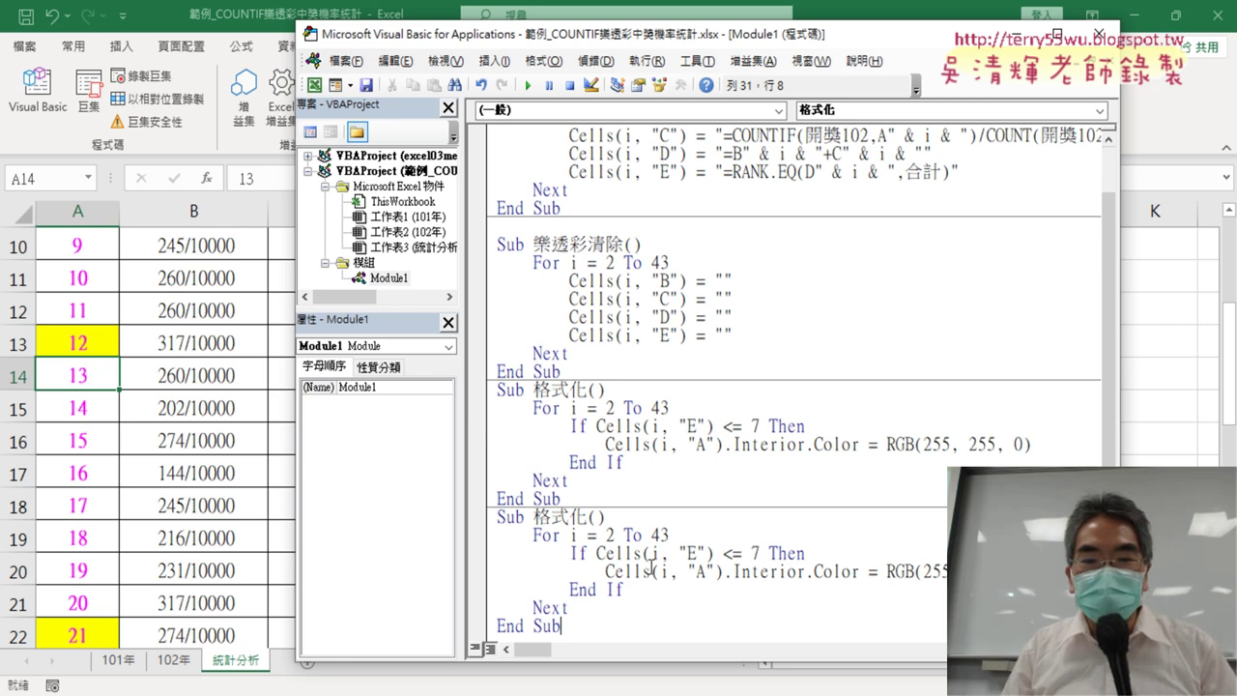
Rename the copied procedure to 格式化清除 by pasting 清除 from the 樂透彩清除 name
left_click(590, 499)
left_click_drag(612, 226, 497, 226)
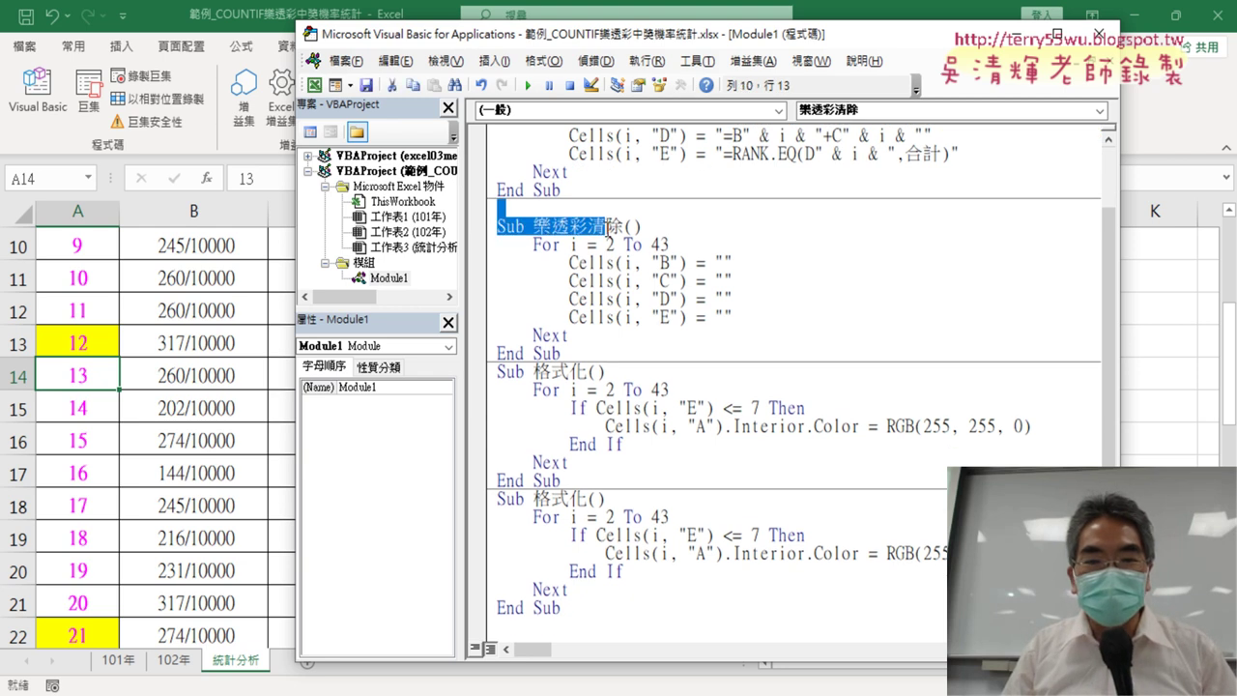
left_click_drag(586, 226, 628, 226)
key("ctrl+c")
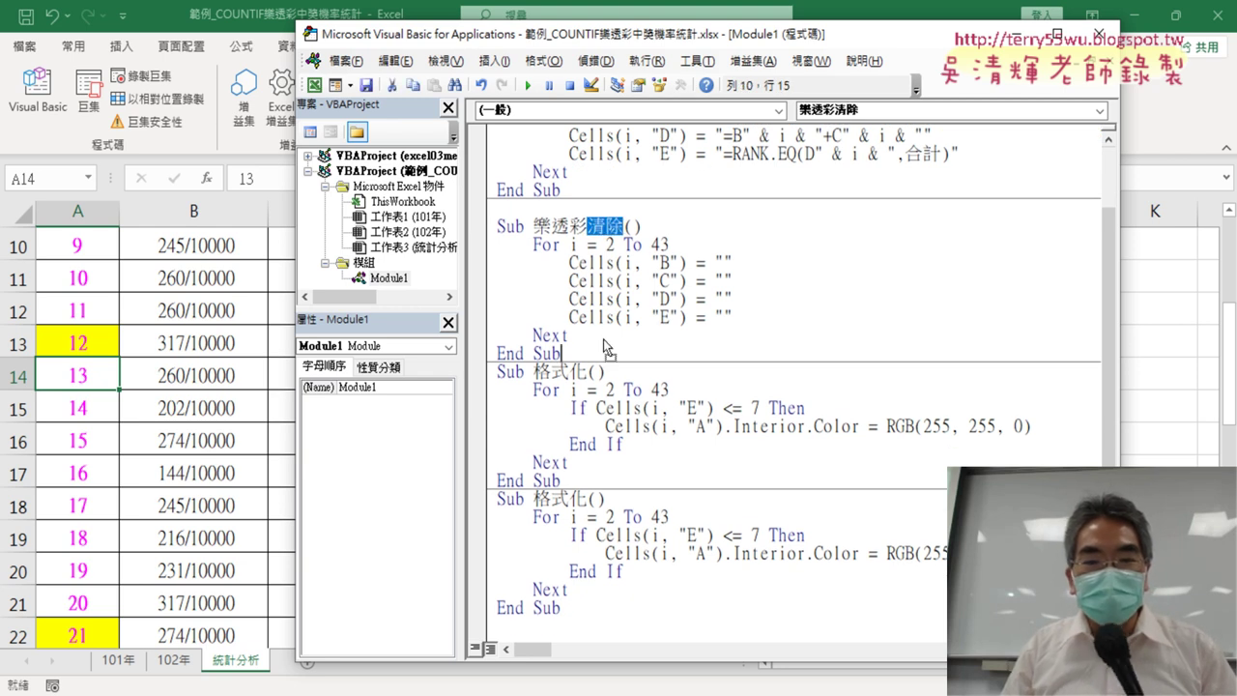
left_click(591, 499)
key("ctrl+v")
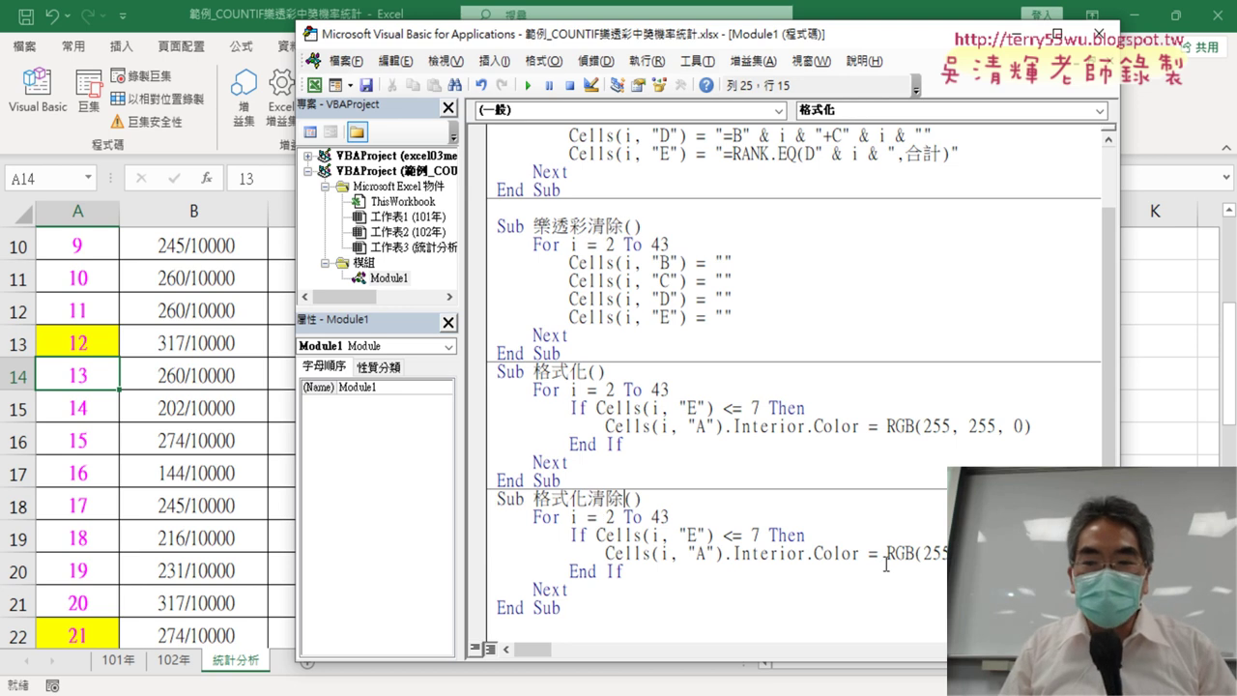
left_click_drag(885, 553, 1024, 553)
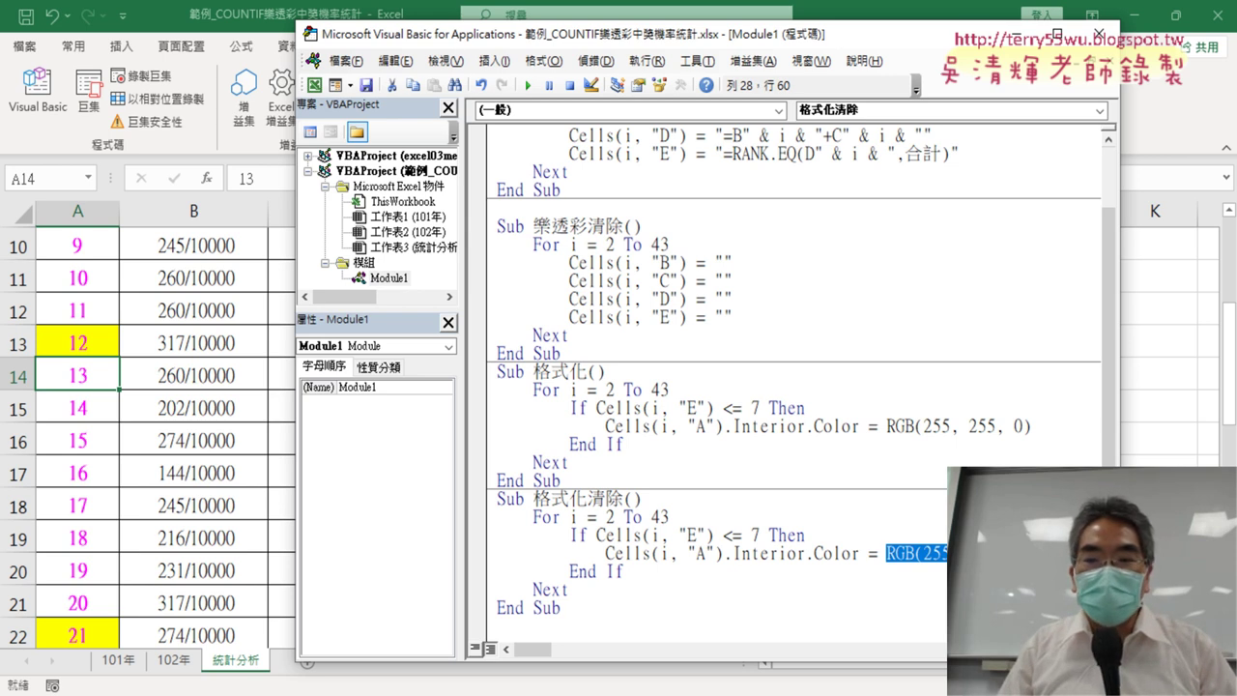
Run the clear macro from the code editor to remove the yellow fills
left_click(985, 553)
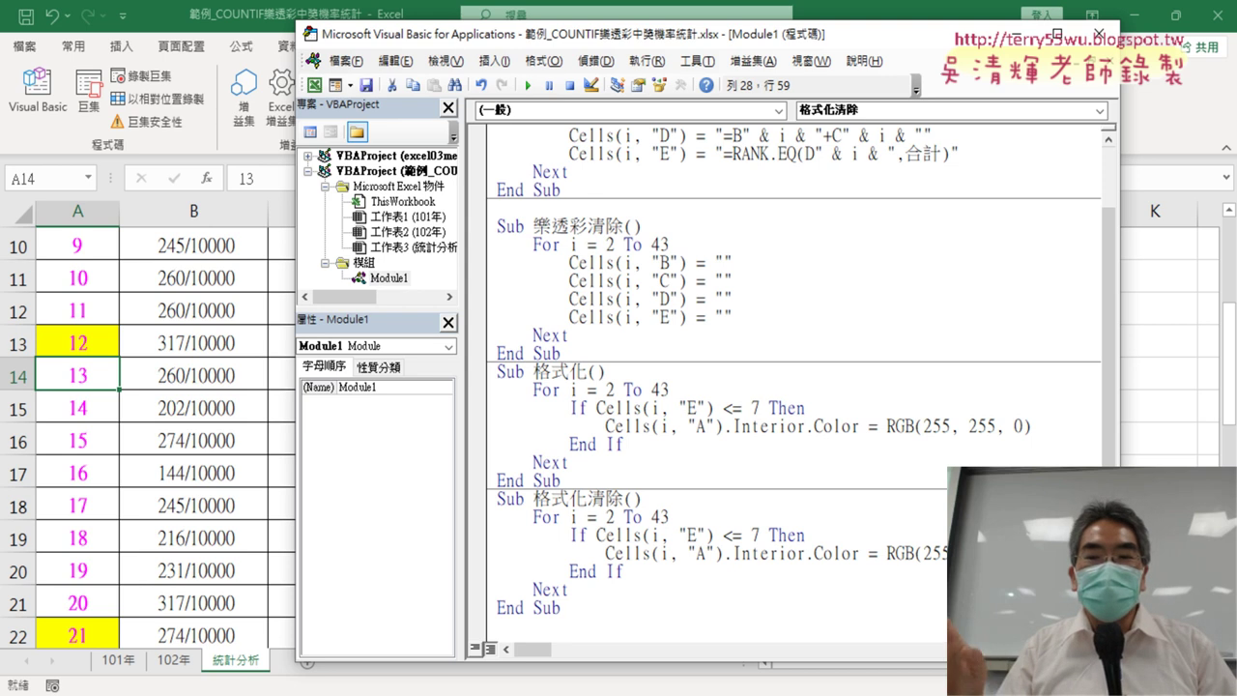
key("Right")
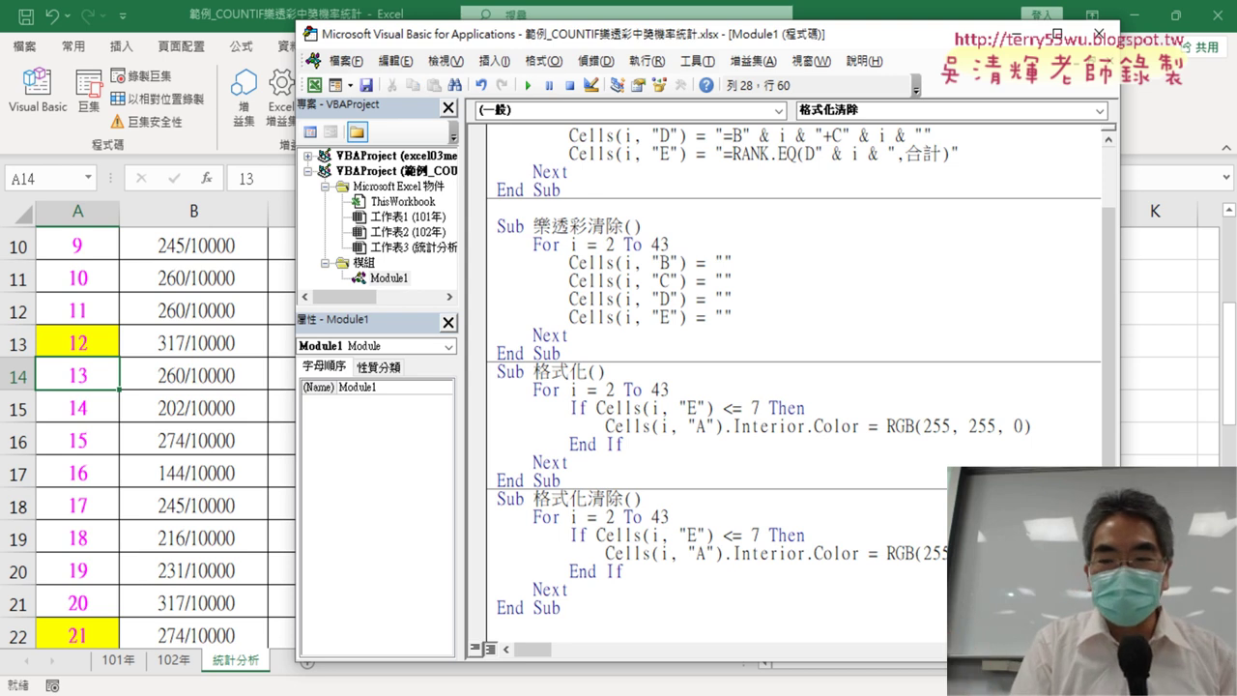
key("Right")
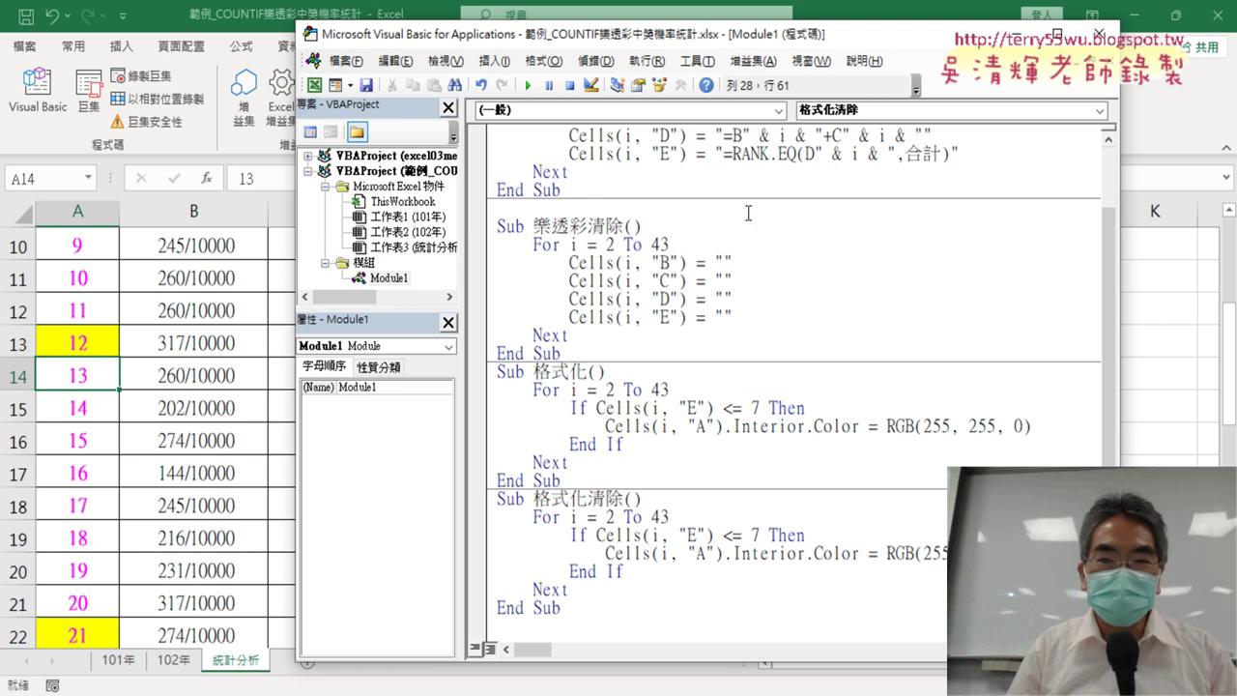
left_click(528, 86)
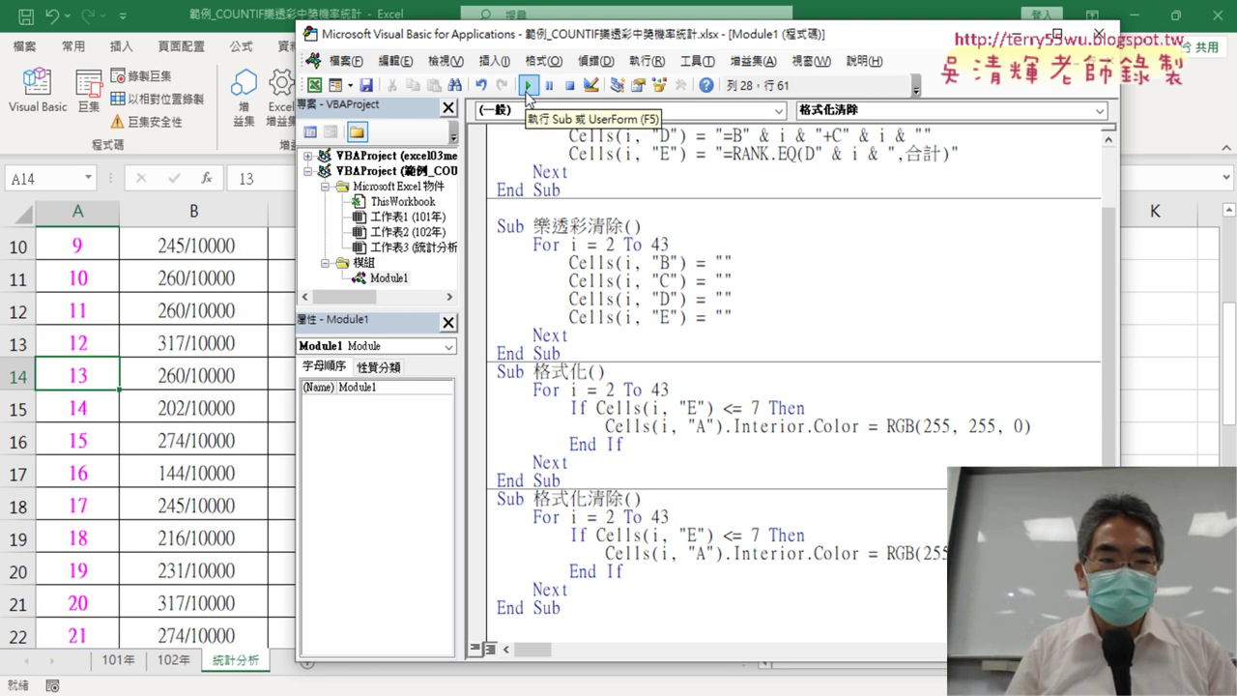
Check the 統計分析 sheet that numbers 12 and 21 no longer have yellow fill
left_click(86, 385)
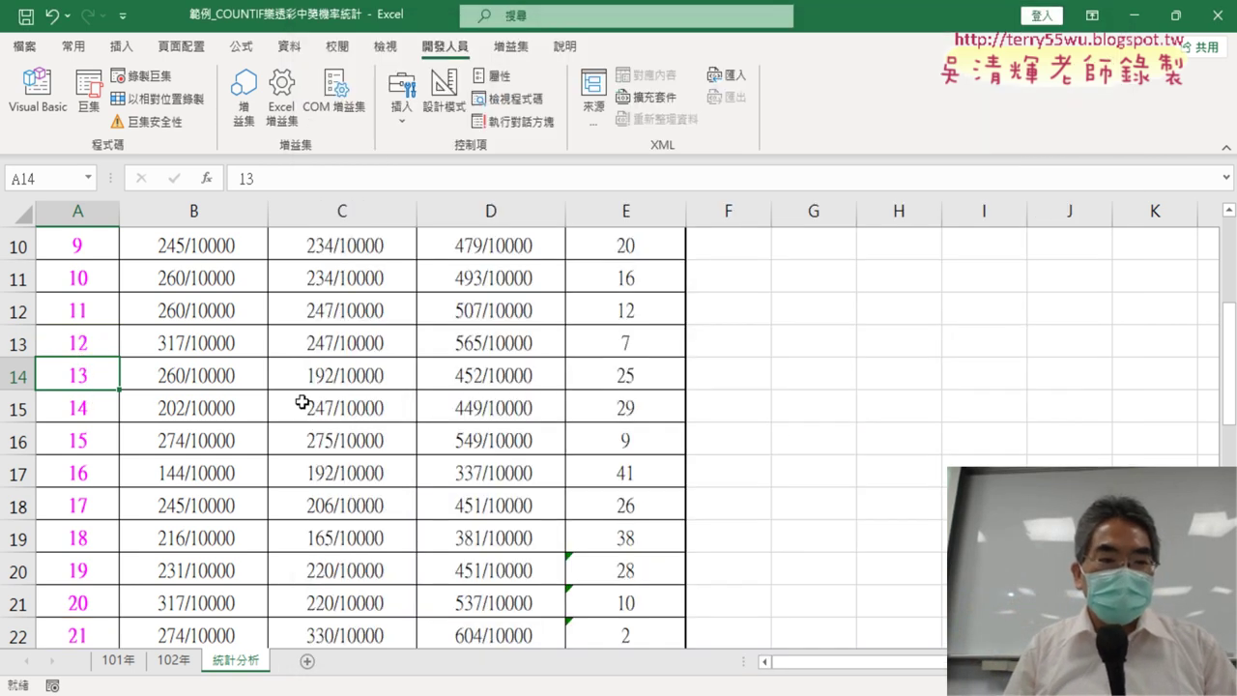
left_click(304, 404)
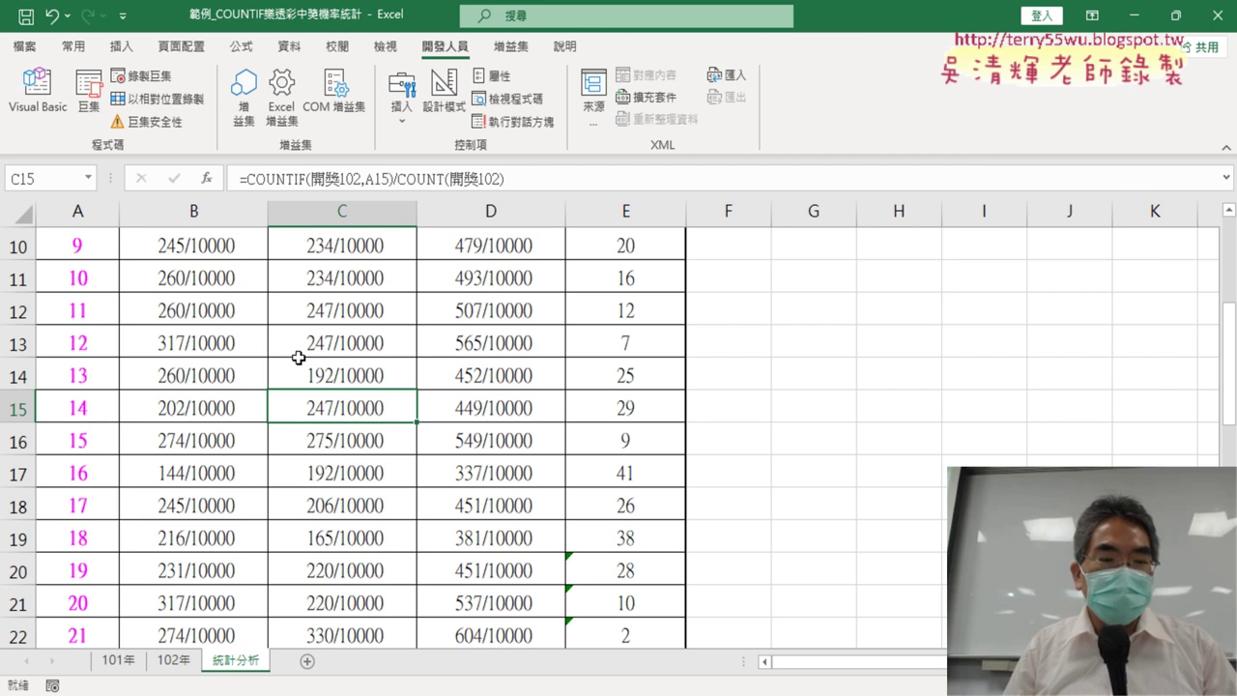
scroll(295, 376, "up", 2)
scroll(291, 382, "up", 1)
scroll(292, 382, "down", 4)
scroll(292, 382, "down", 3)
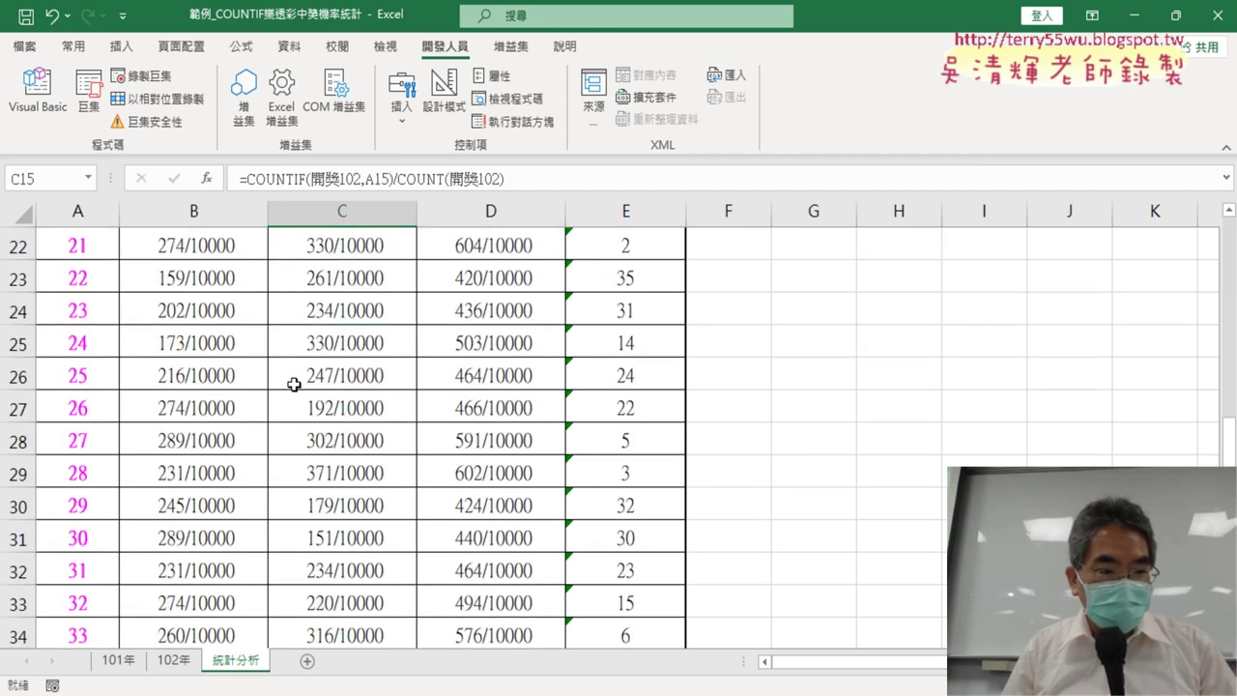
scroll(292, 382, "down", 3)
scroll(292, 381, "up", 1)
Inspect cell A13 holding number 12, then go back to the macro code
left_click(39, 102)
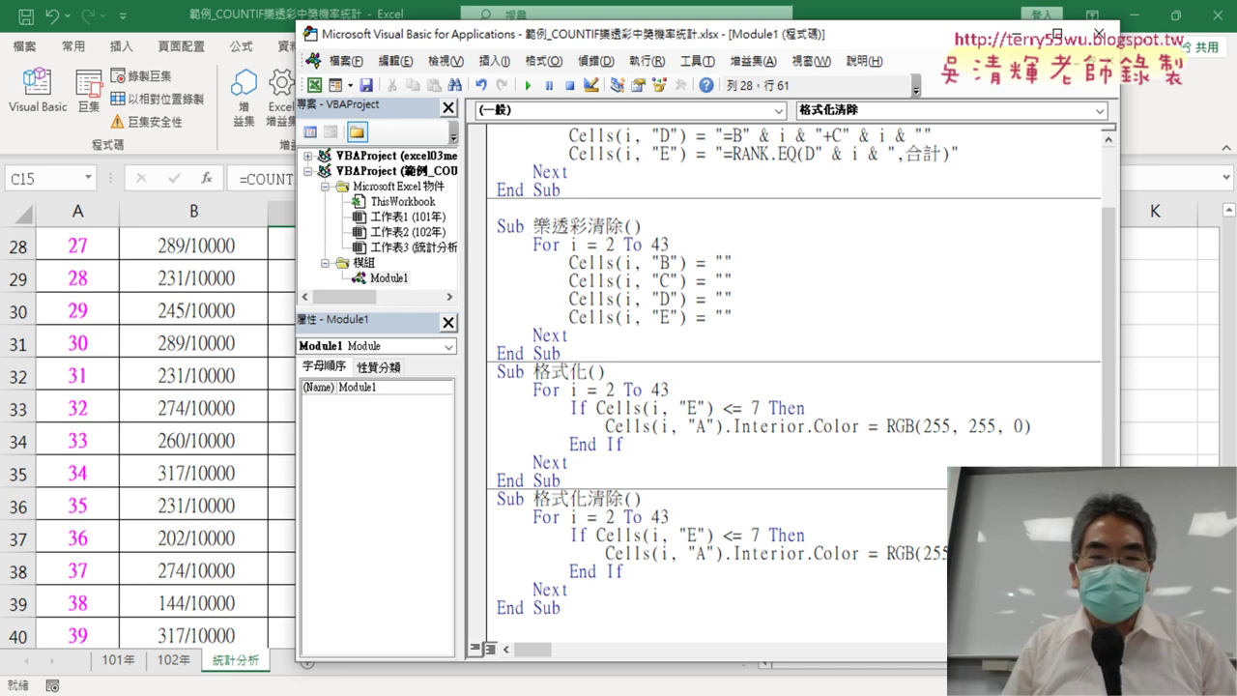
left_click(91, 299)
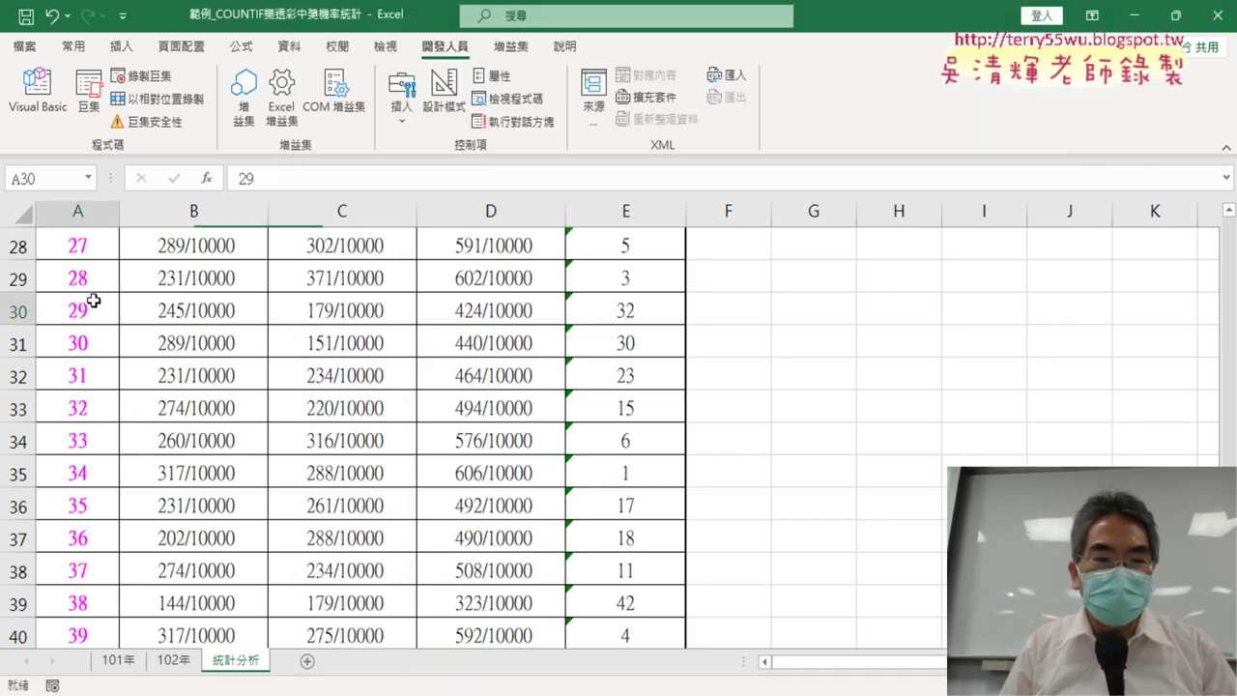
scroll(97, 297, "up", 2)
scroll(105, 295, "up", 2)
scroll(103, 293, "up", 1)
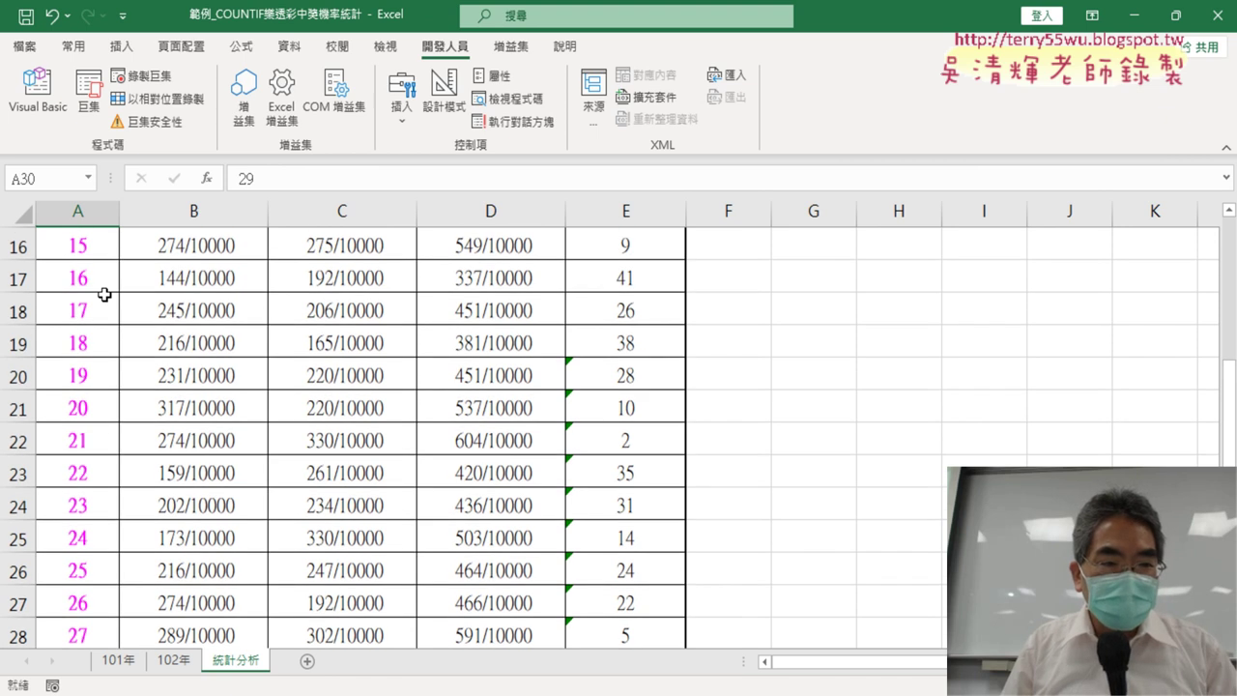
scroll(102, 290, "up", 1)
scroll(103, 287, "up", 1)
left_click(107, 345)
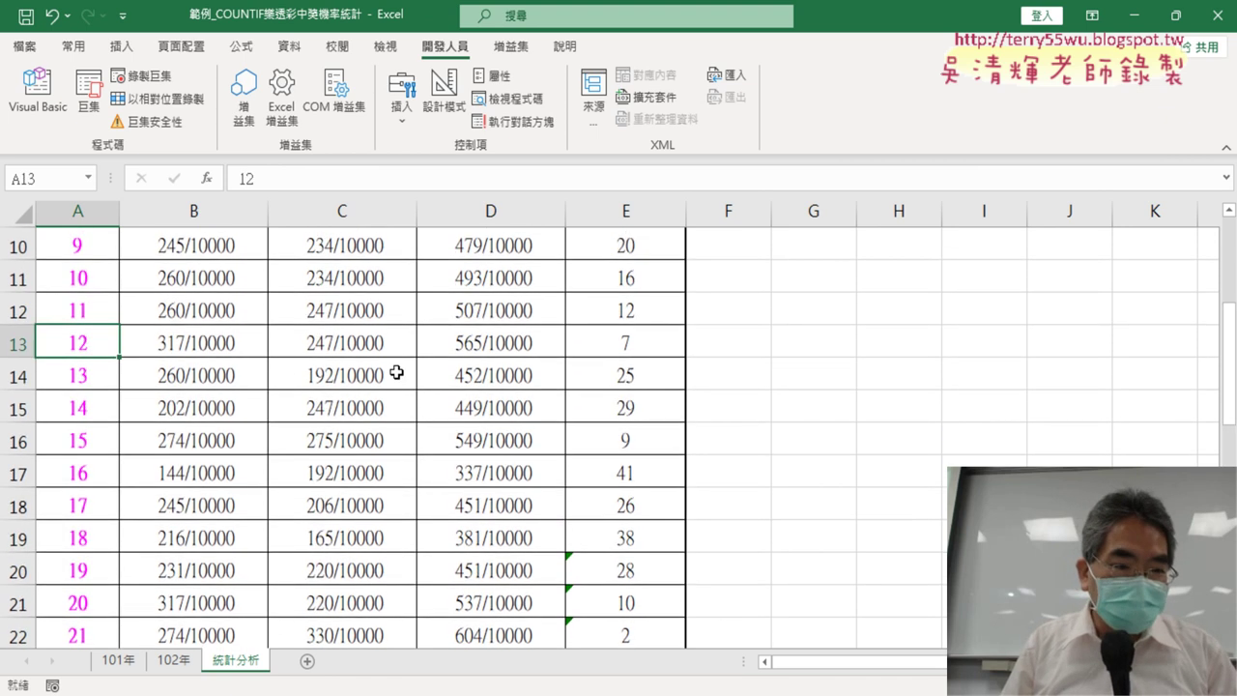
left_click(37, 92)
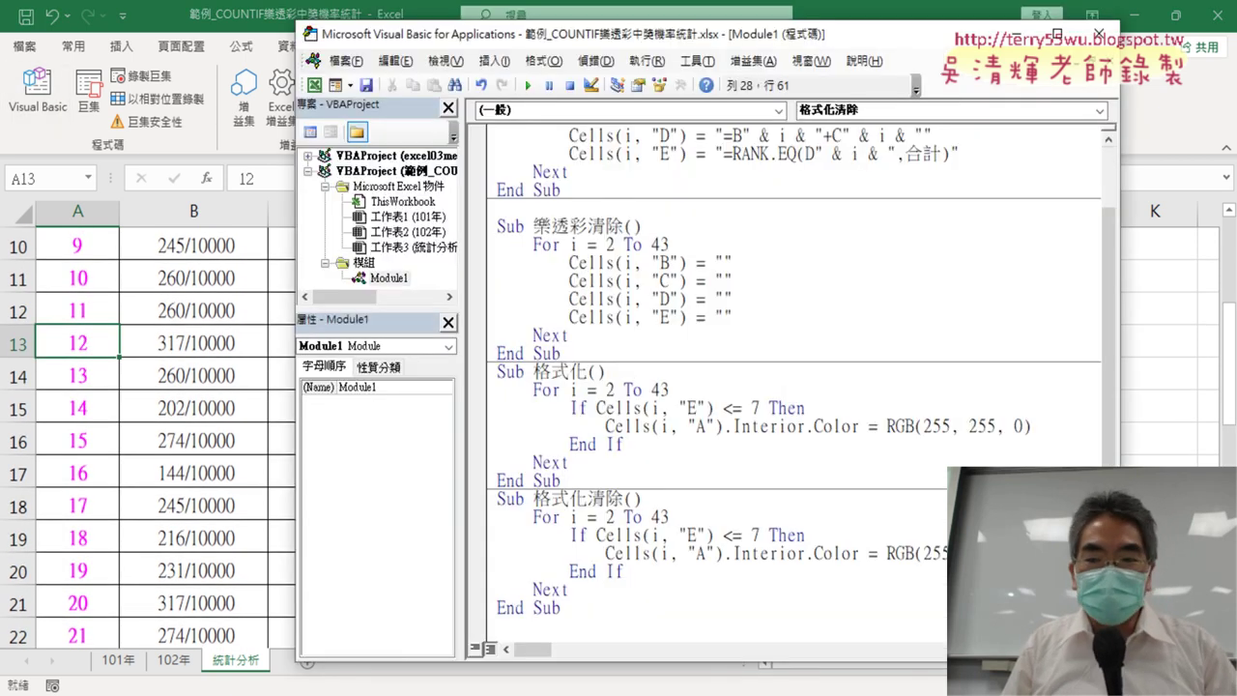
Replace RGB(255, 255, 0) with xlNone in the 格式化清除 macro's colour line
left_click_drag(1031, 552, 887, 555)
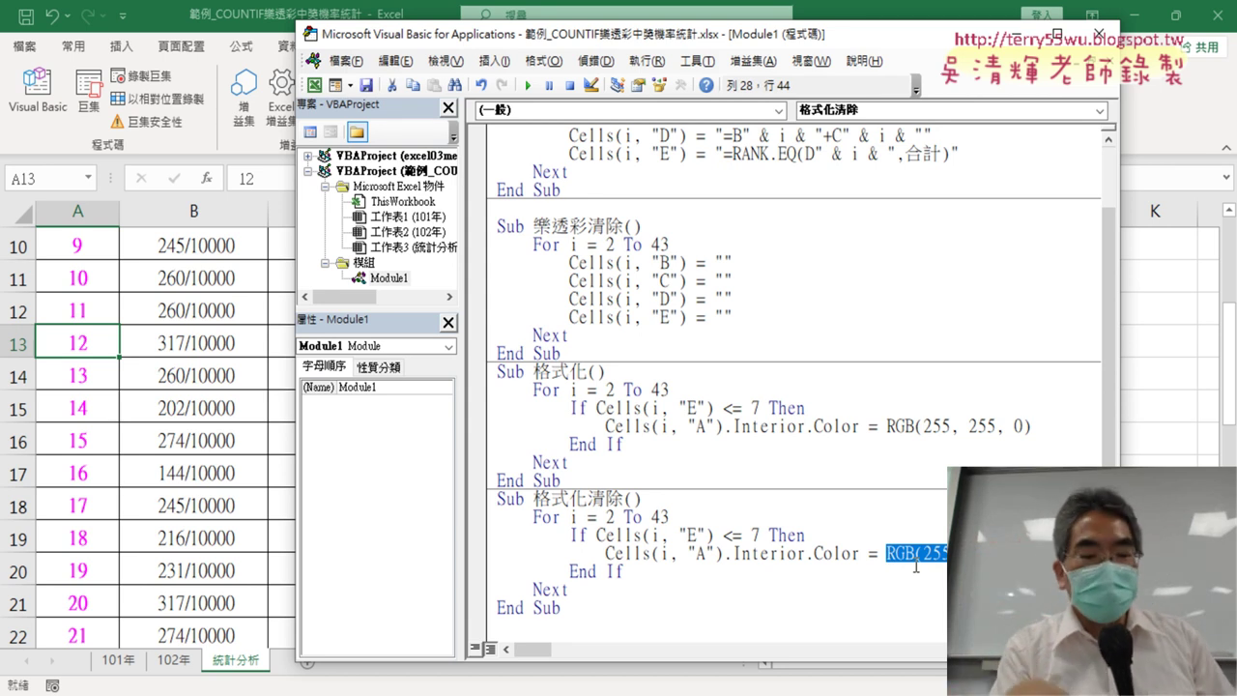
type("x")
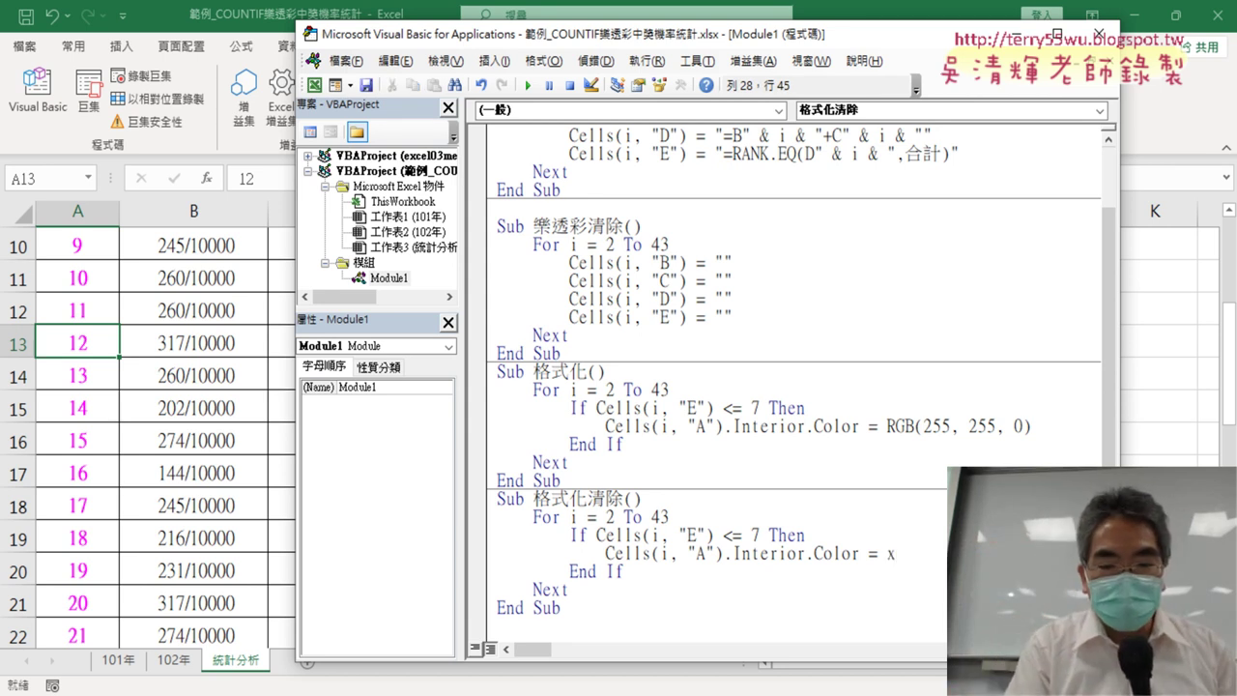
type("l")
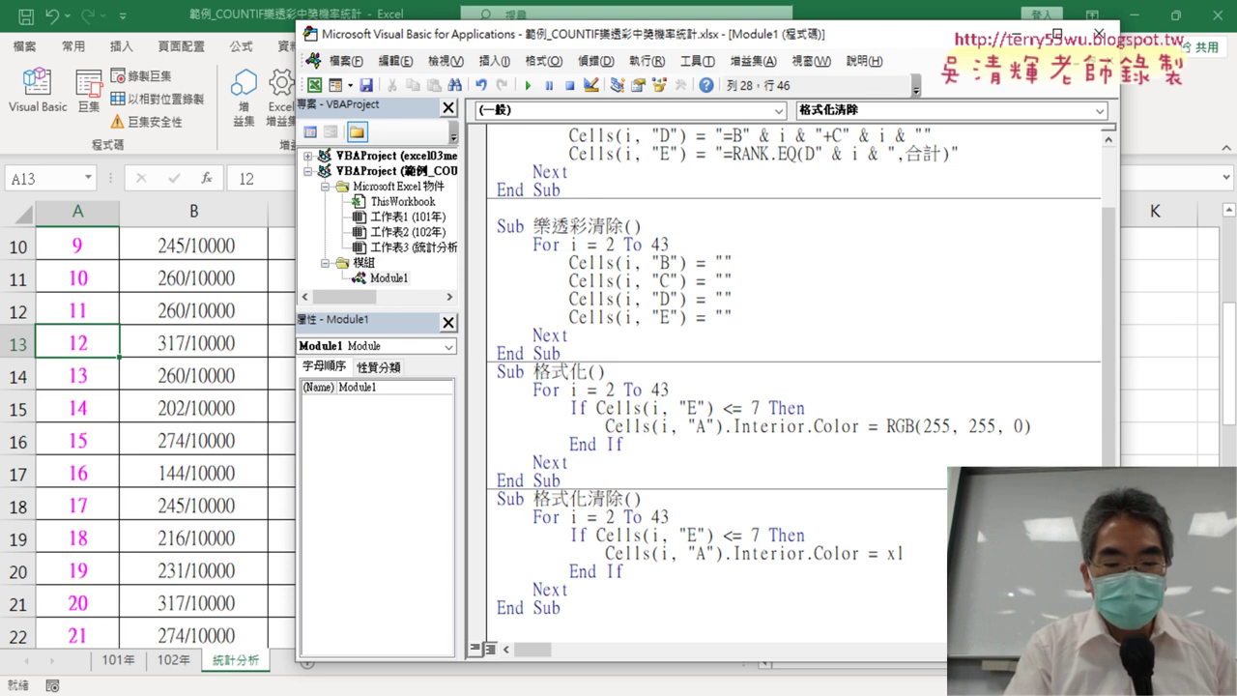
type("none")
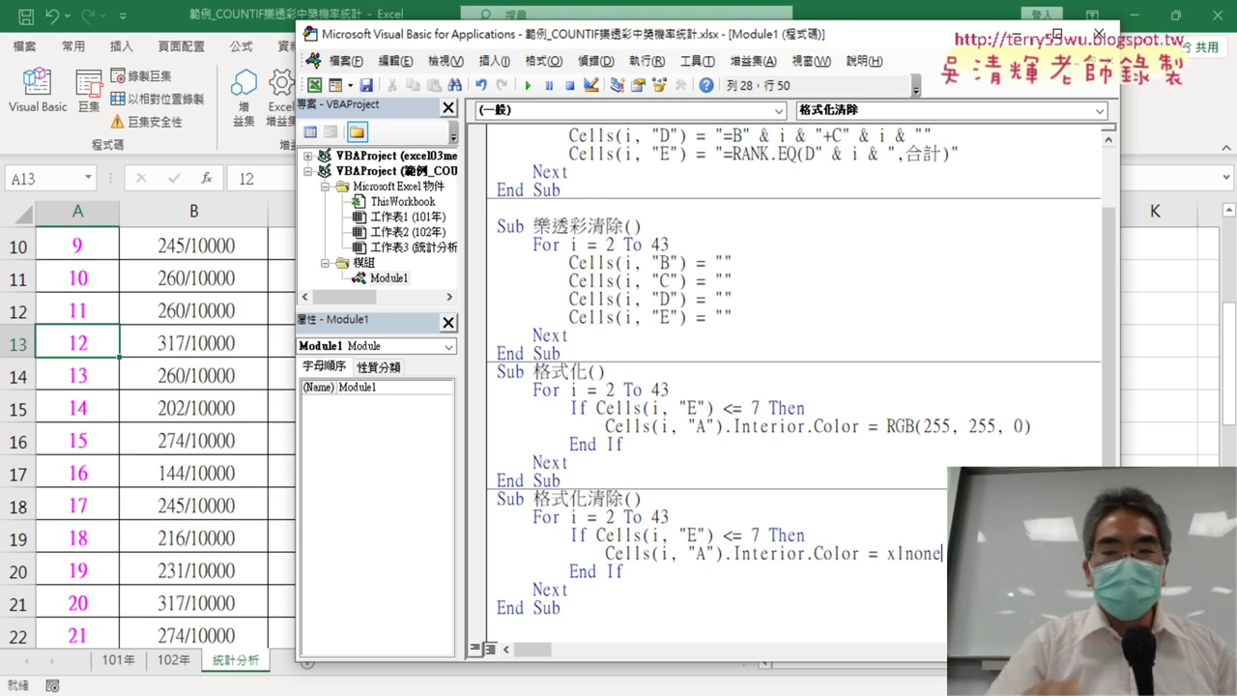
left_click(669, 517)
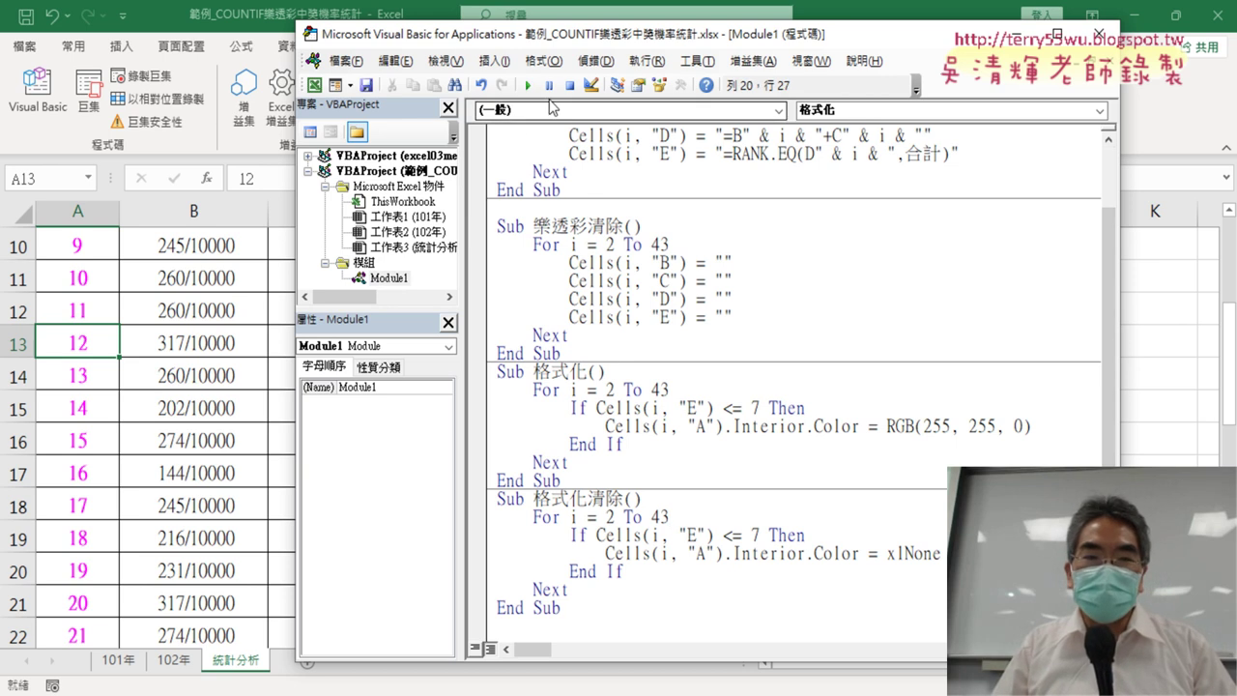
Run 格式化 to highlight numbers 12 and 21 yellow again, then review both macros' code
left_click(528, 85)
left_click(679, 535)
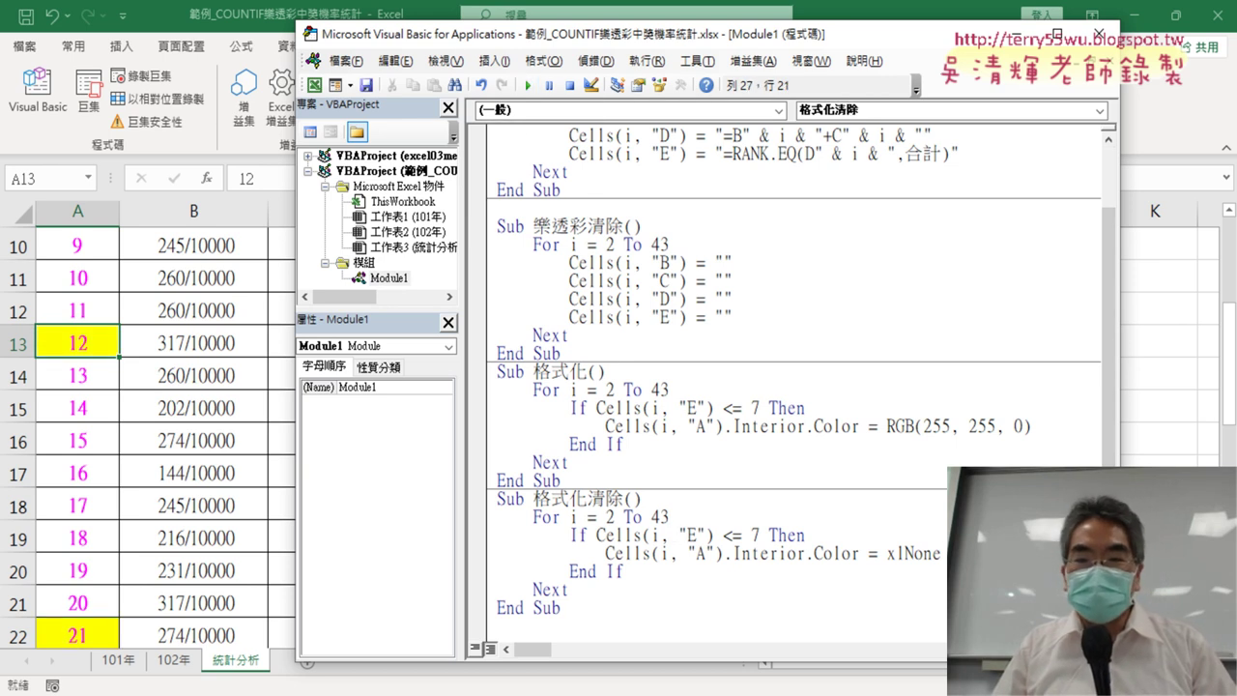
left_click_drag(941, 552, 891, 553)
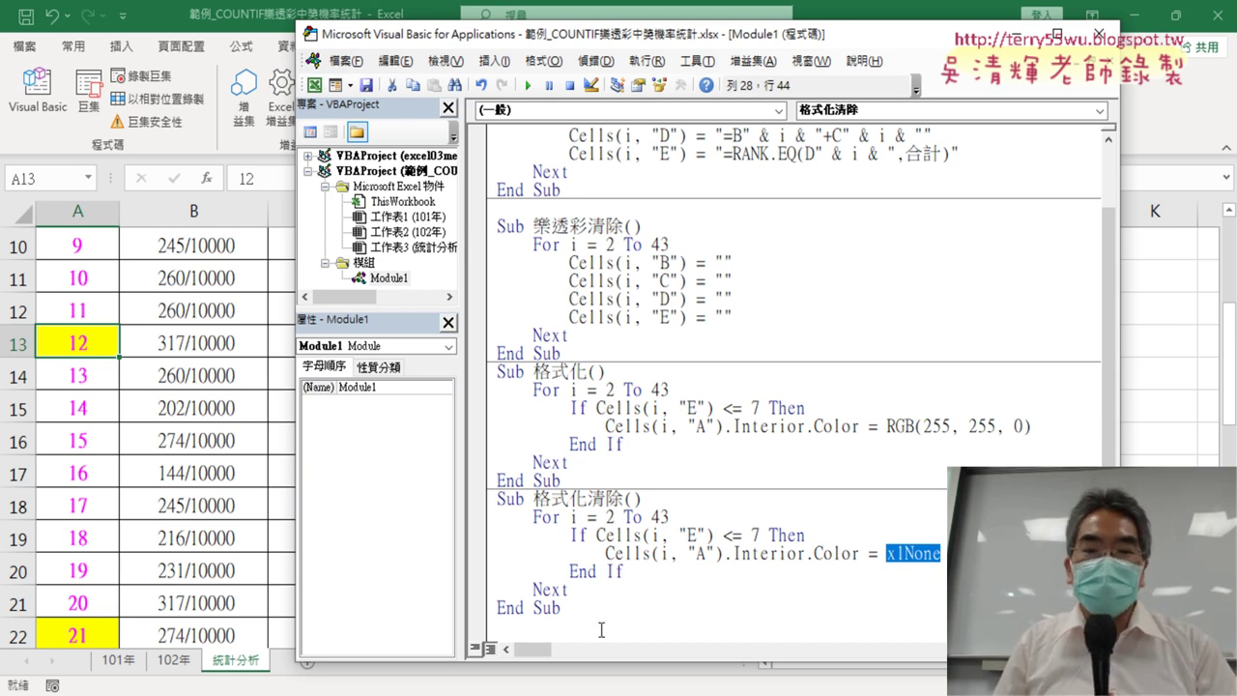
left_click_drag(600, 629, 496, 372)
Scroll through the sheet to see yellow on numbers 12, 21, 27, 28, 33, 34 and 39
left_click(213, 417)
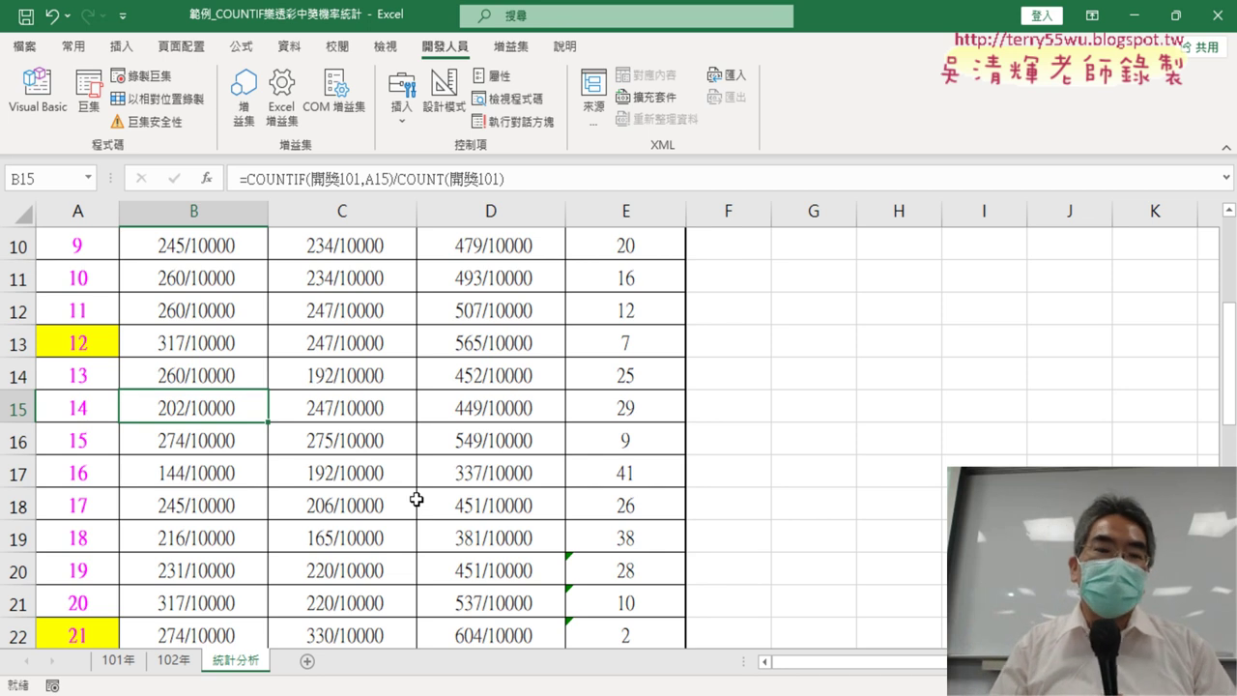
scroll(494, 479, "up", 3)
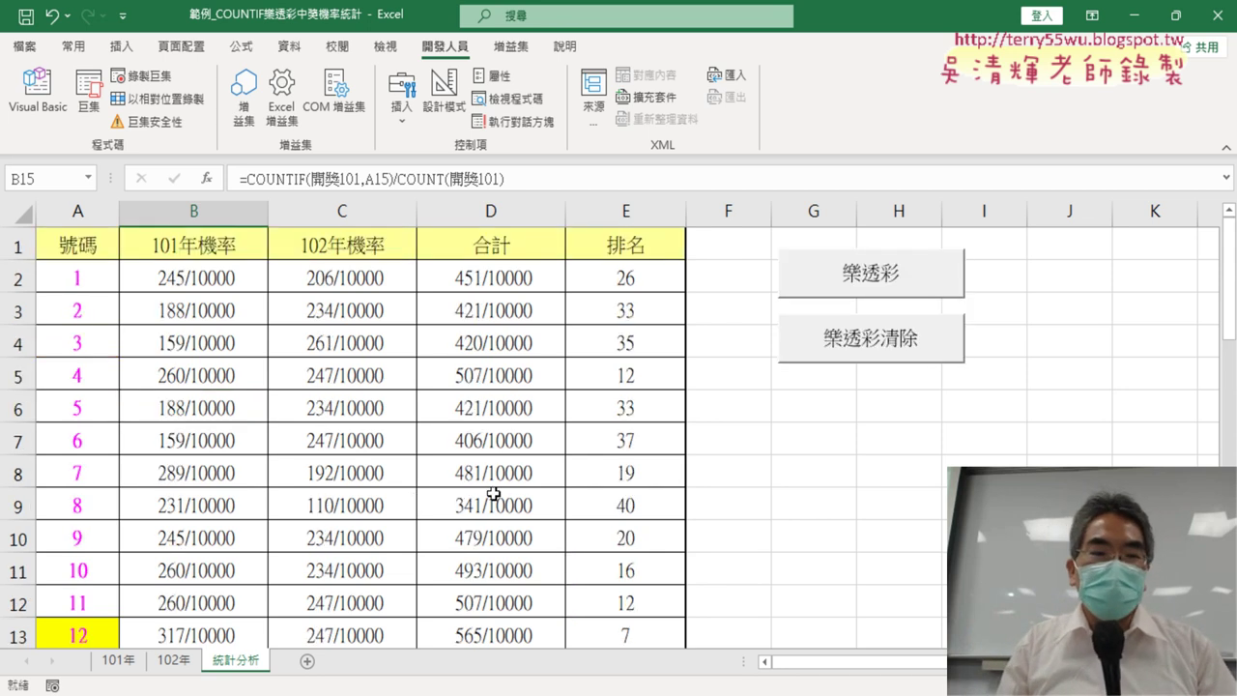
scroll(493, 494, "down", 1)
scroll(493, 494, "down", 2)
scroll(493, 493, "down", 1)
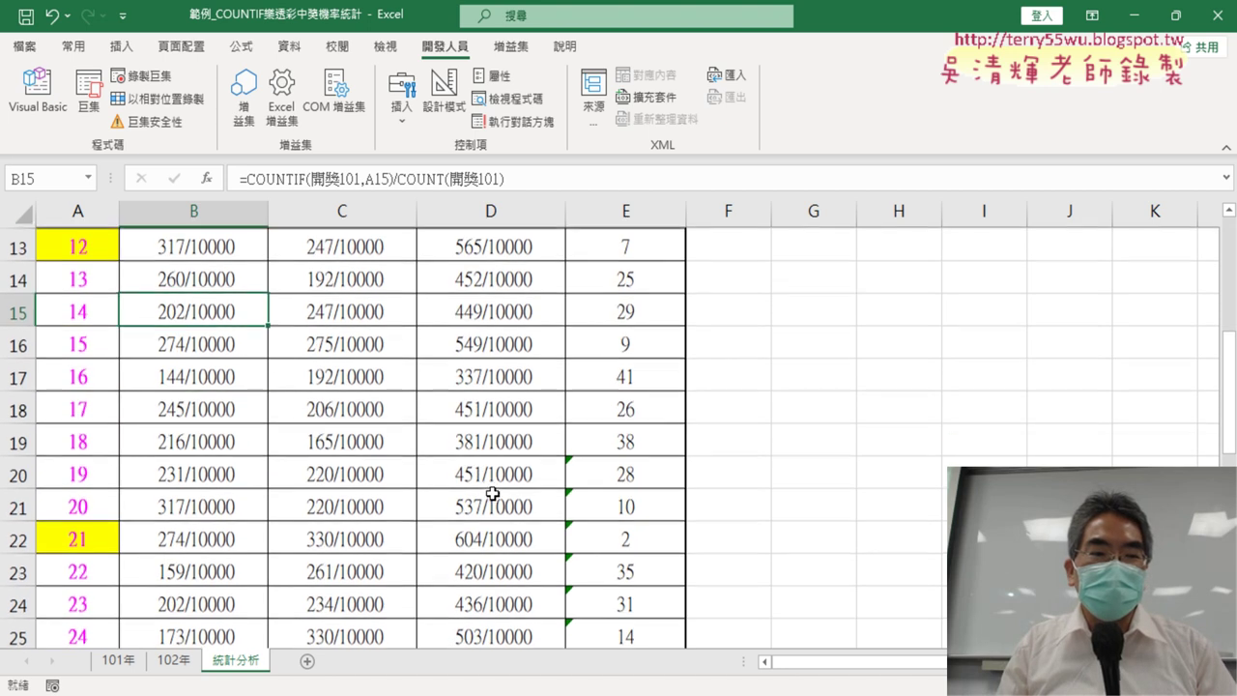
scroll(493, 493, "down", 1)
scroll(492, 493, "down", 2)
scroll(493, 494, "down", 2)
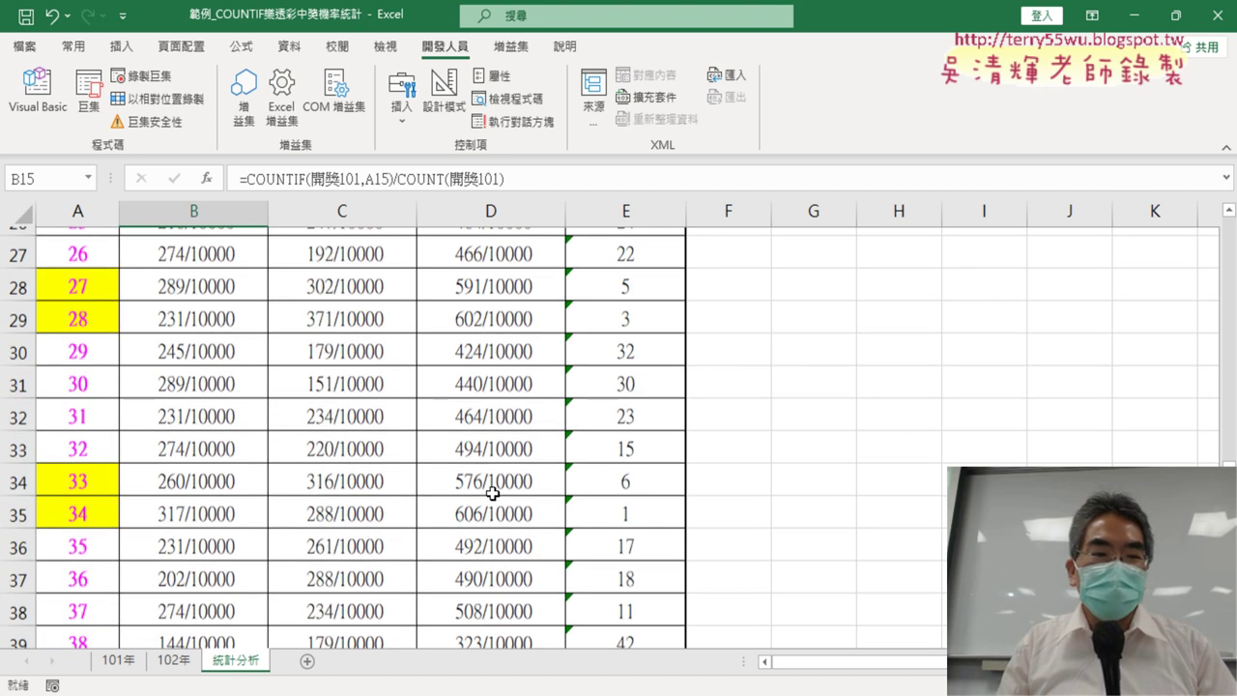
scroll(493, 493, "down", 1)
scroll(493, 494, "down", 1)
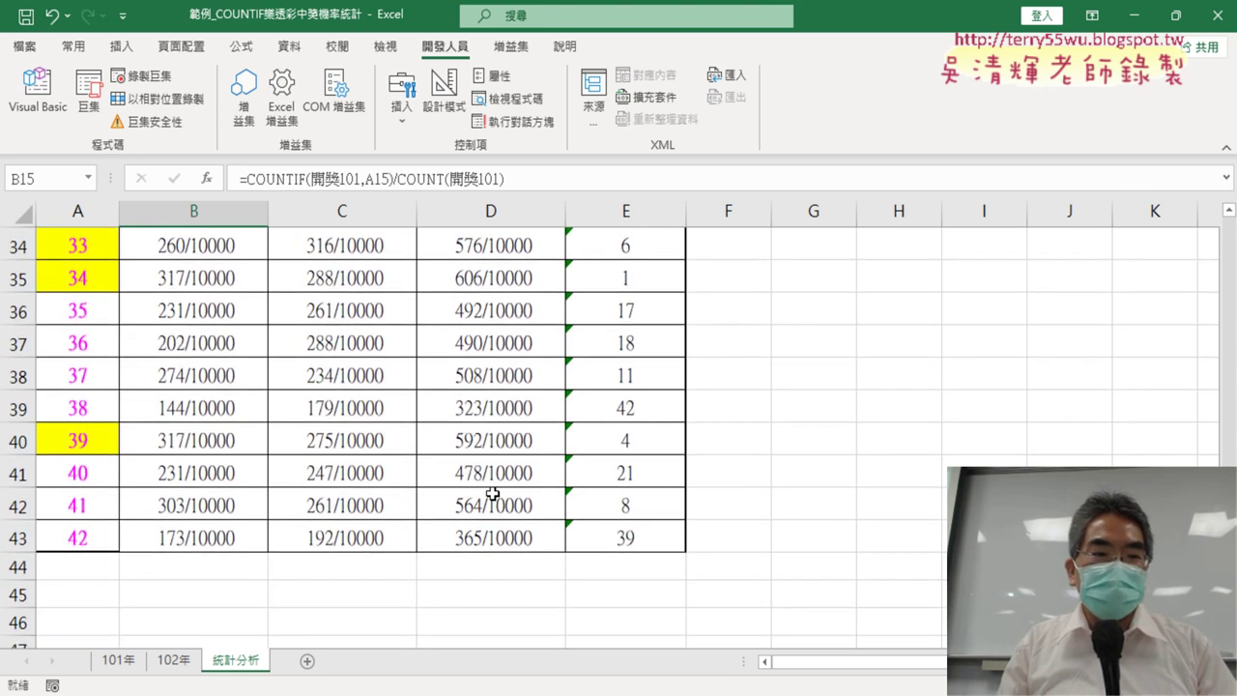
scroll(493, 494, "down", 1)
scroll(492, 494, "down", 1)
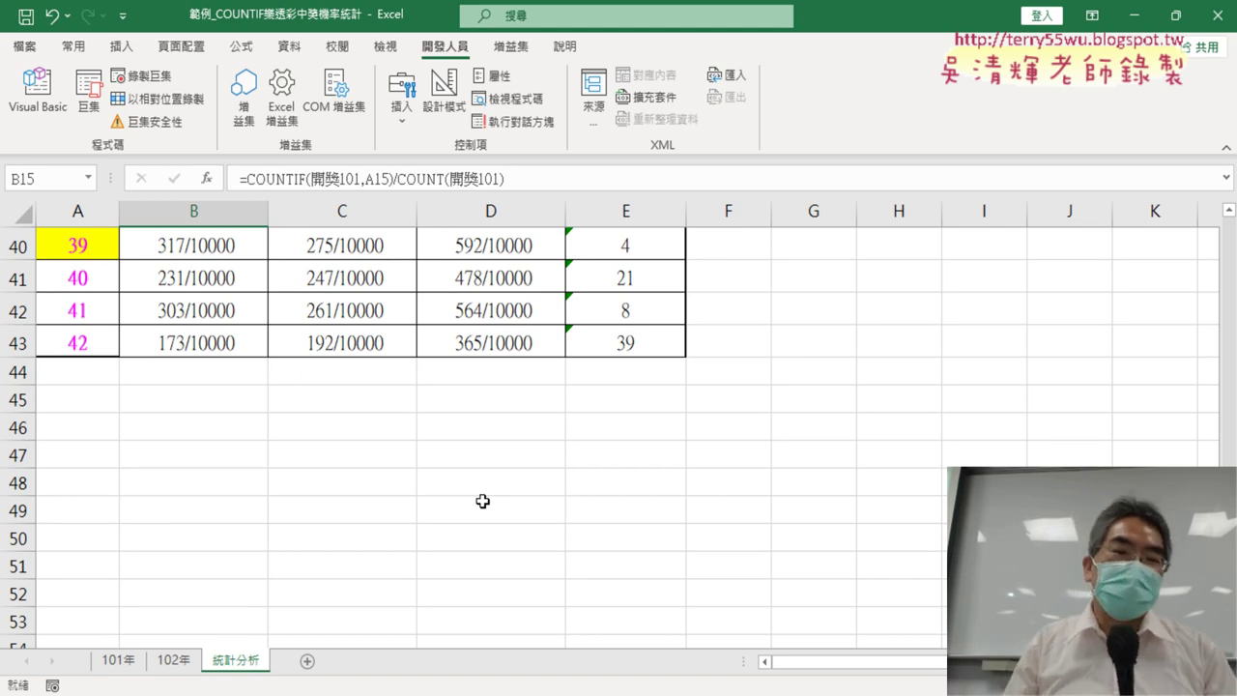
scroll(482, 500, "up", 3)
scroll(482, 500, "up", 6)
scroll(481, 503, "up", 4)
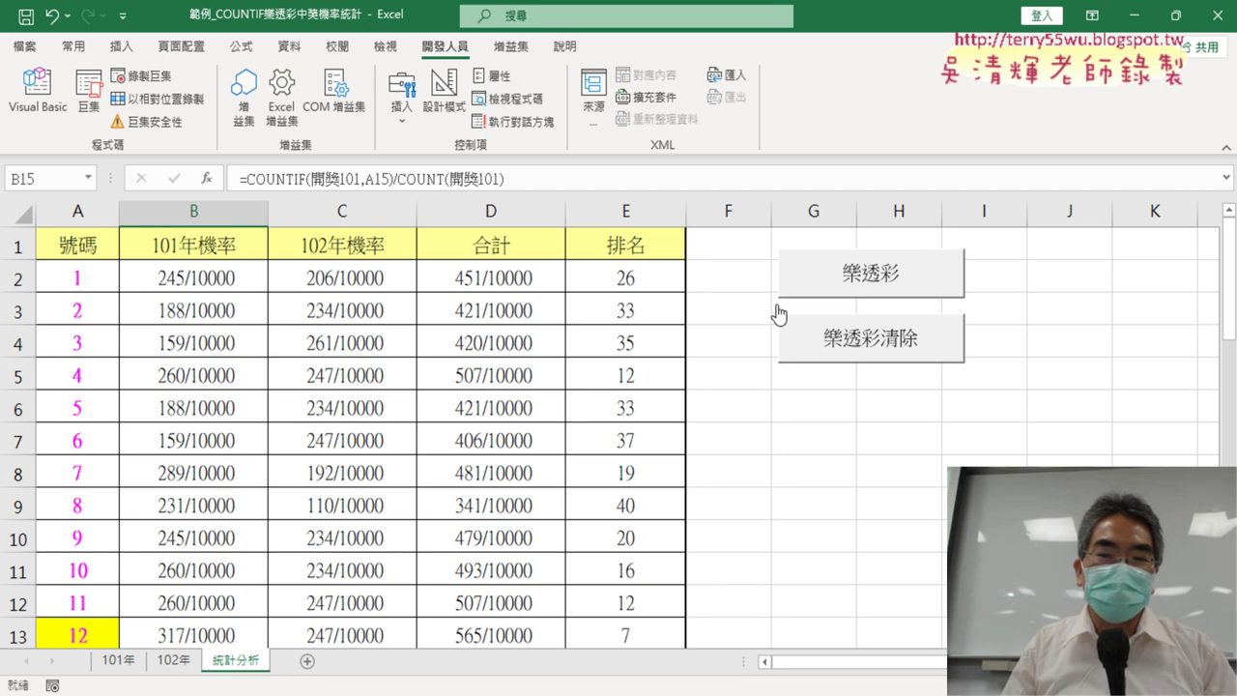
Enter the heading 前七名 in cell F1 with the Zhuyin IME, picking 七 from the candidates
left_click(746, 237)
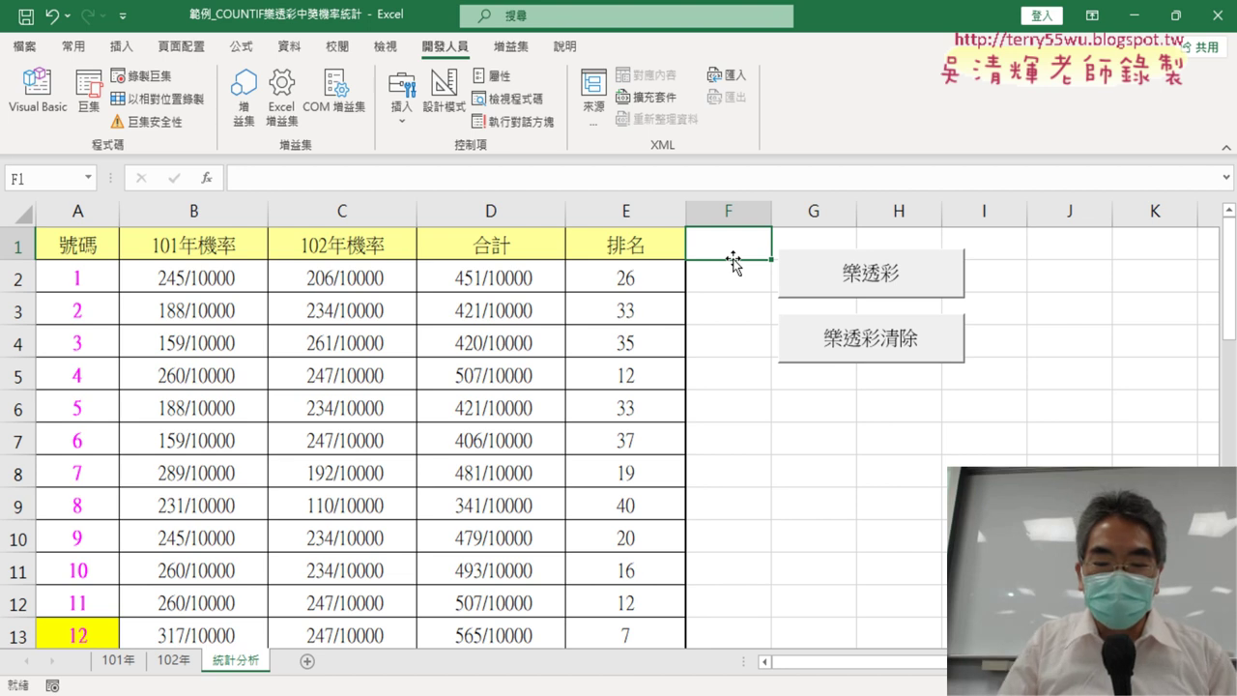
type("f")
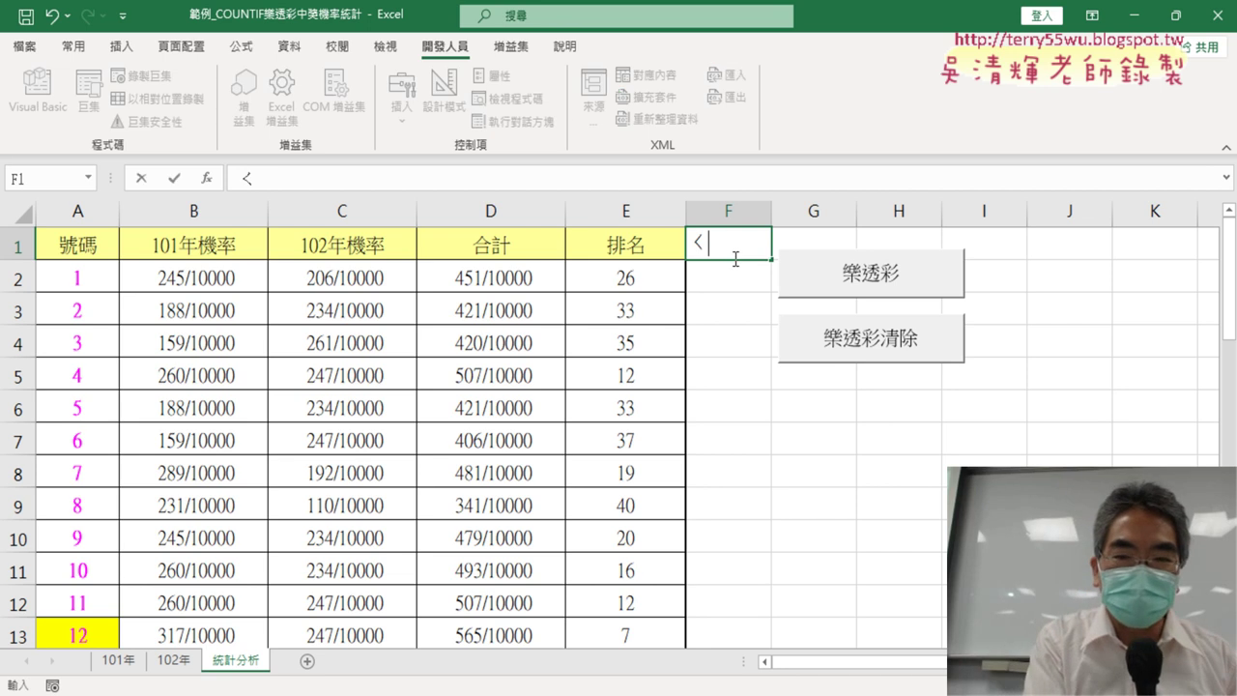
type("u06")
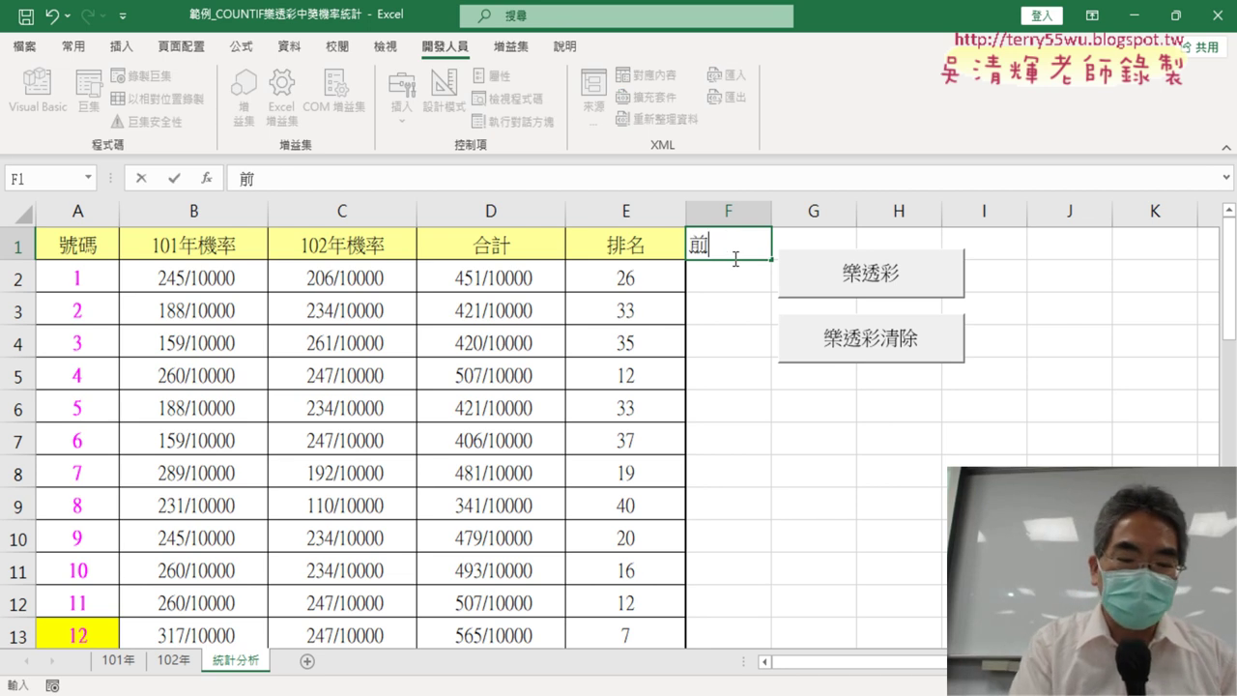
key("Return")
type("f")
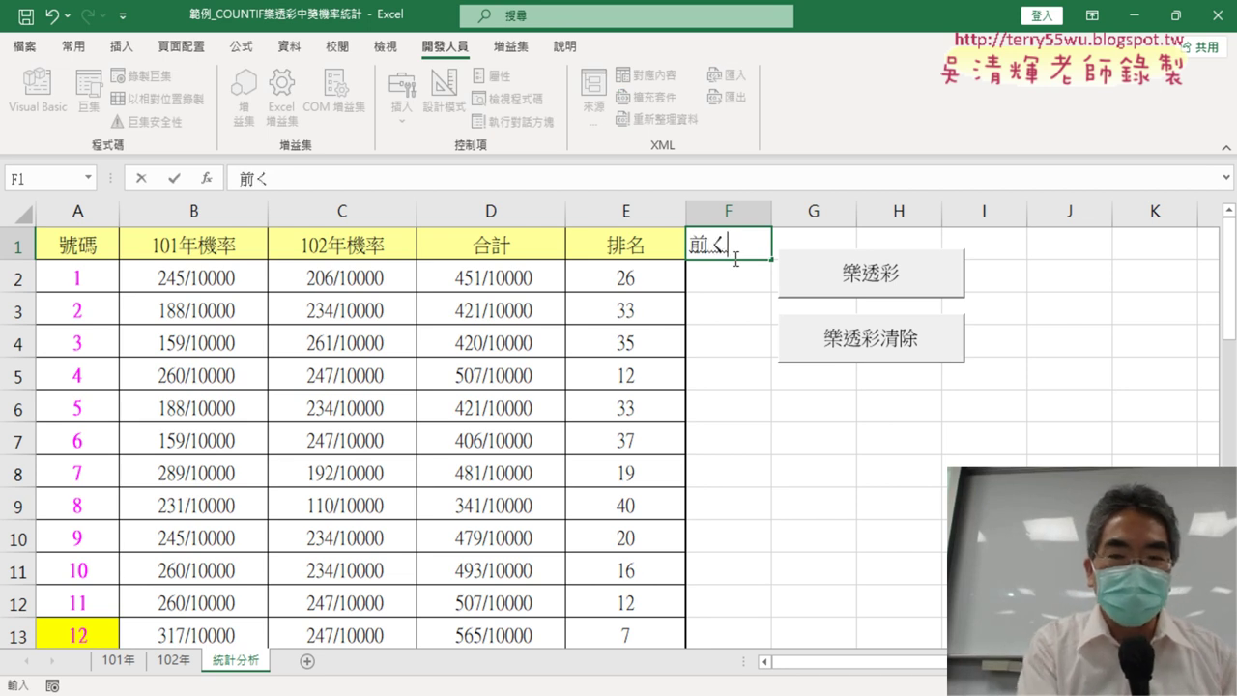
type("u")
key("space")
type("a")
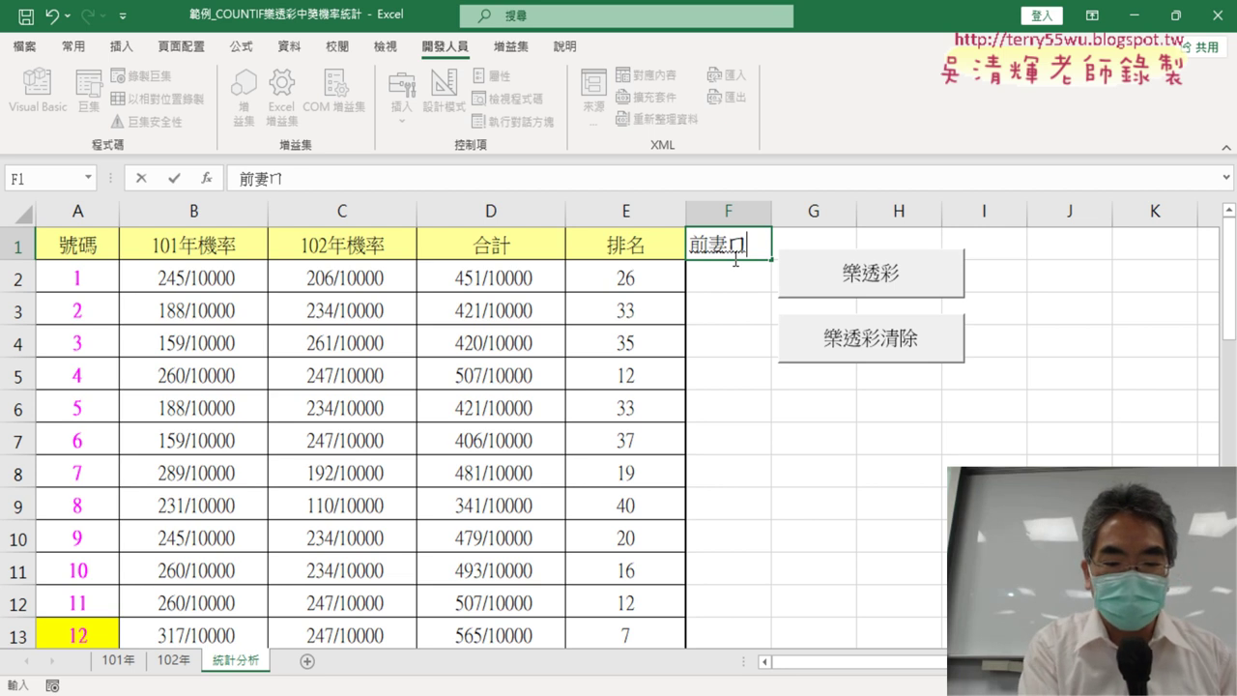
type("u/6")
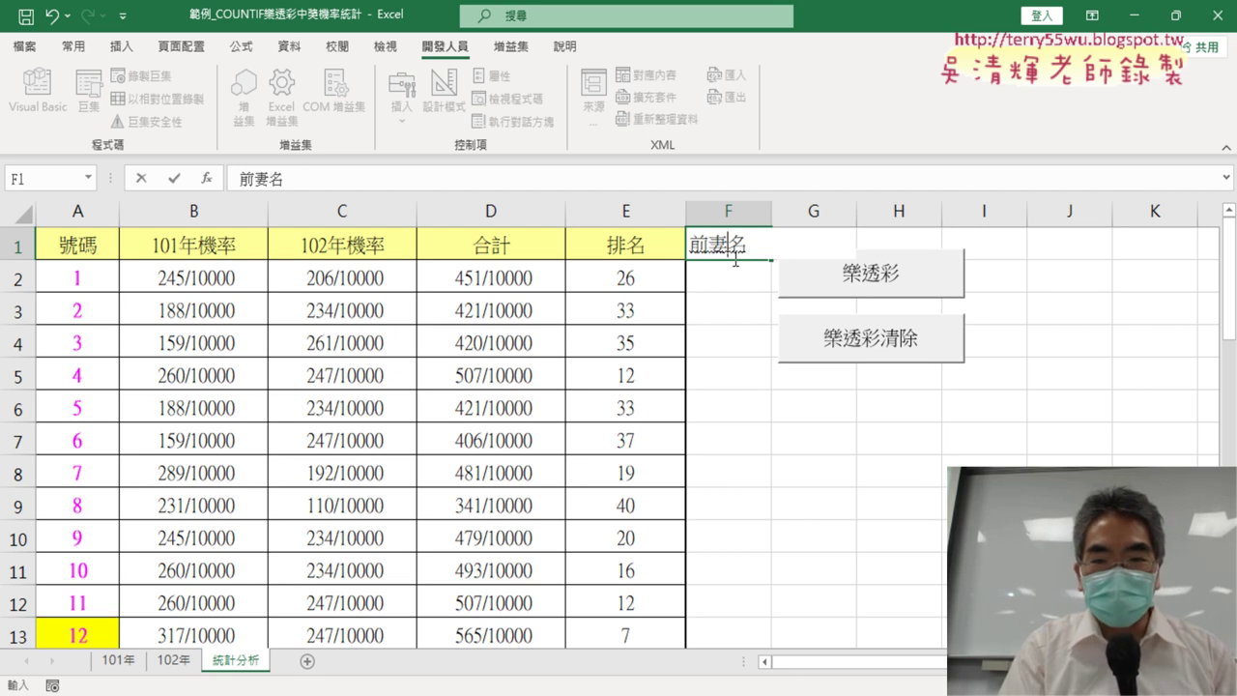
key("Down")
key("Return")
key("Return")
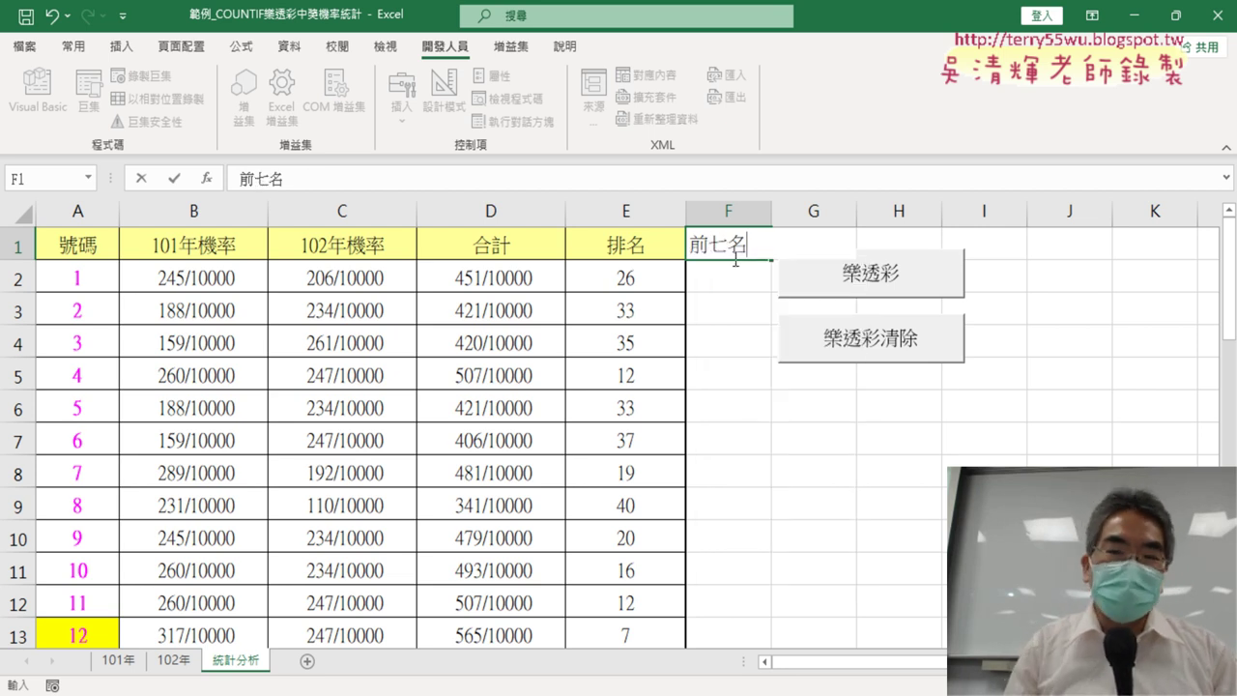
key("Return")
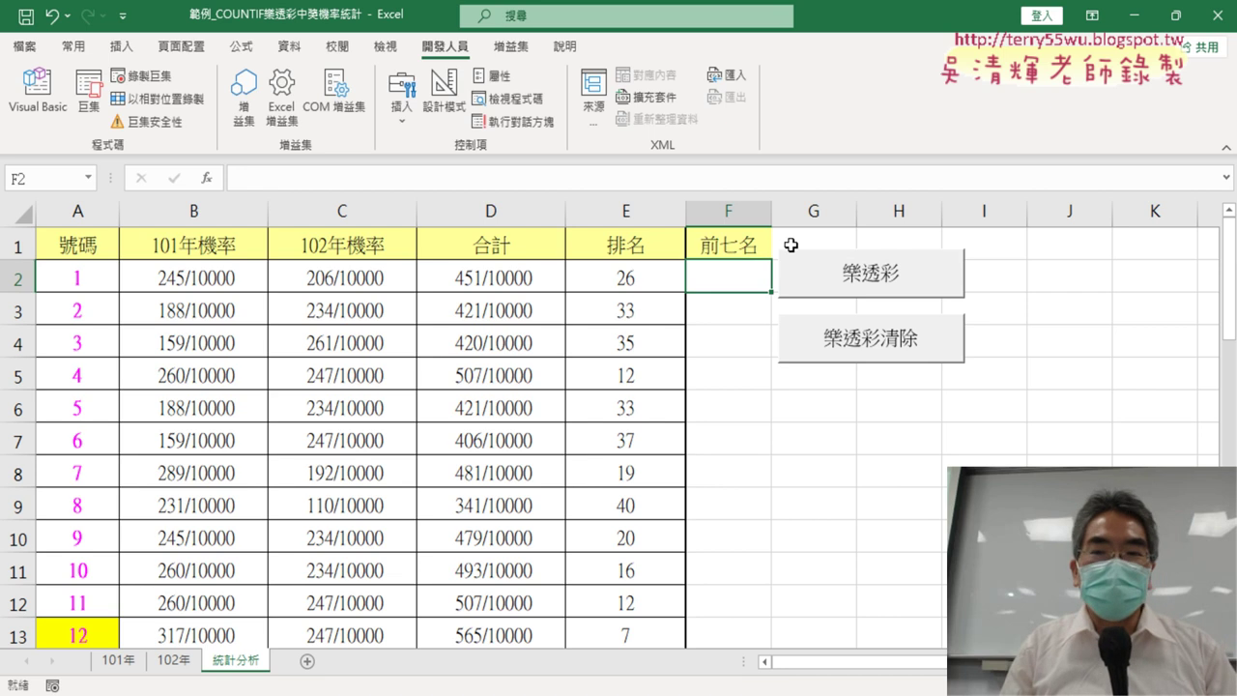
Widen column F and select cells F2 through F8
left_click_drag(771, 211, 784, 211)
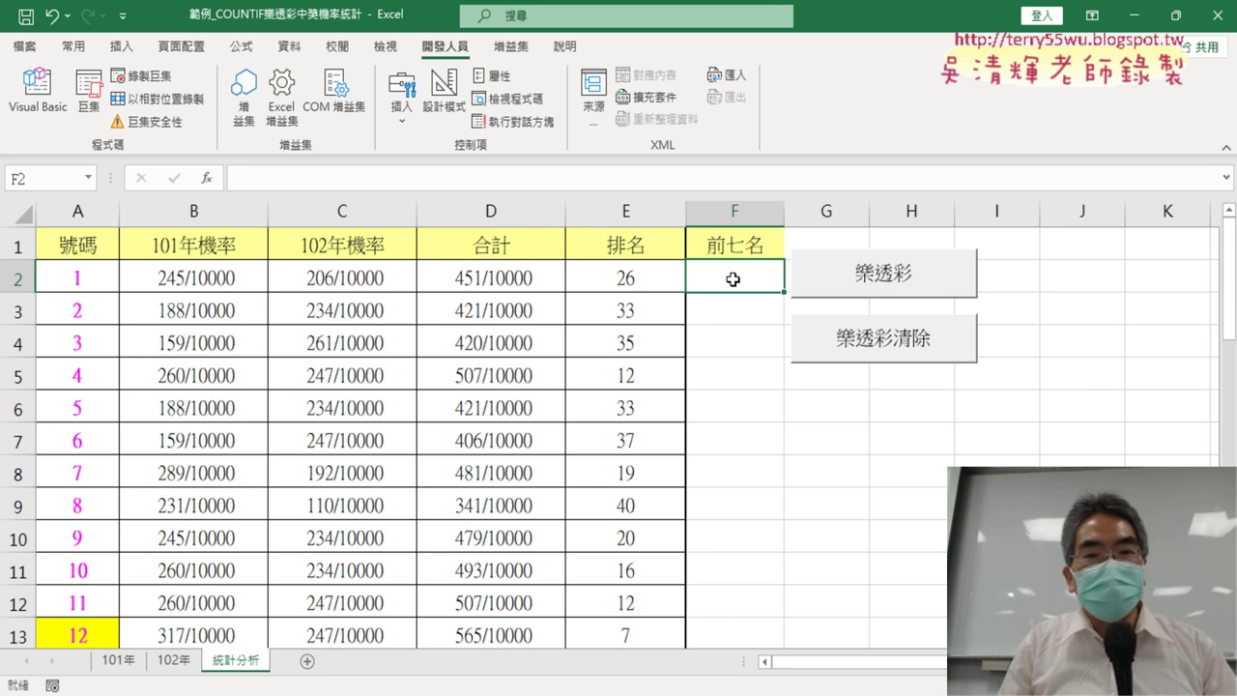
left_click(79, 635)
left_click(741, 275)
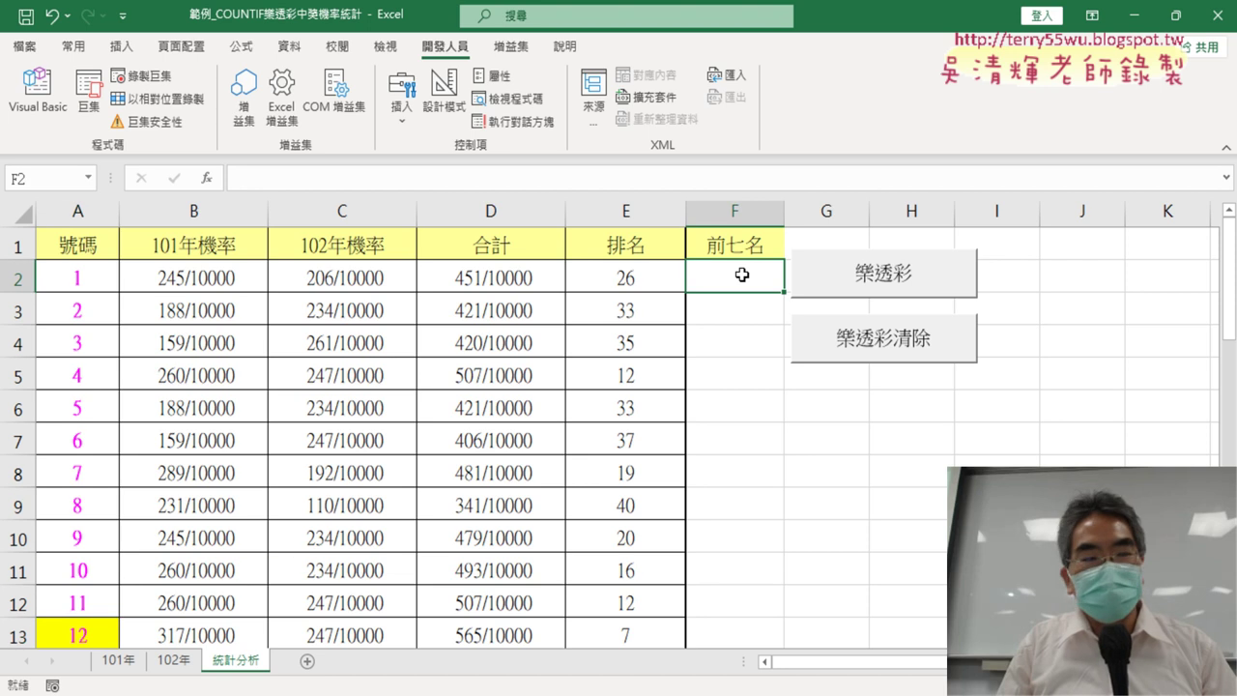
scroll(483, 303, "down", 3)
scroll(97, 544, "down", 1)
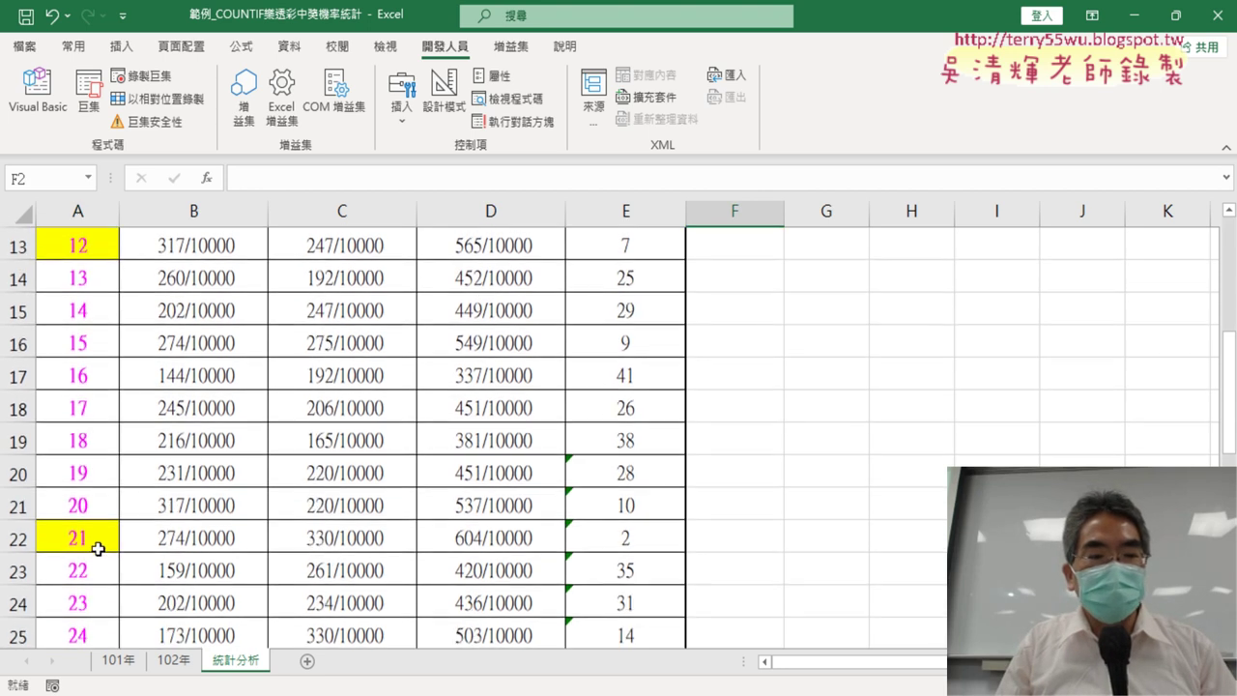
scroll(455, 434, "up", 3)
scroll(745, 304, "up", 1)
left_click(744, 312)
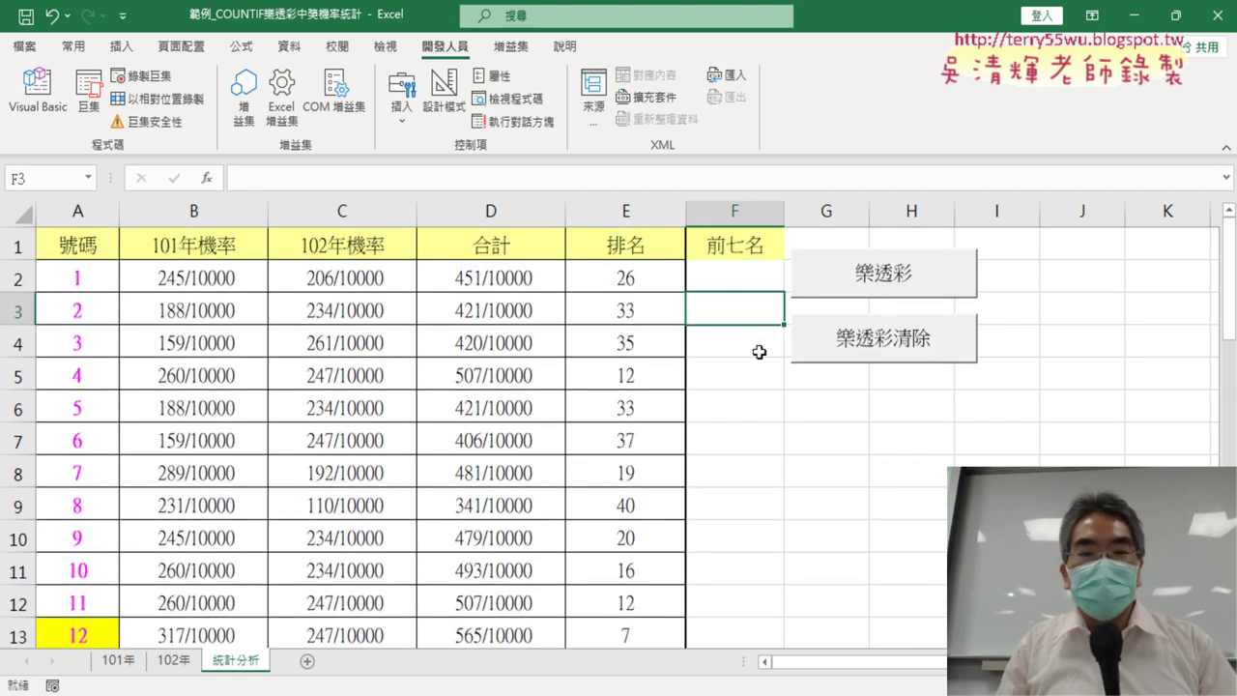
left_click(745, 343)
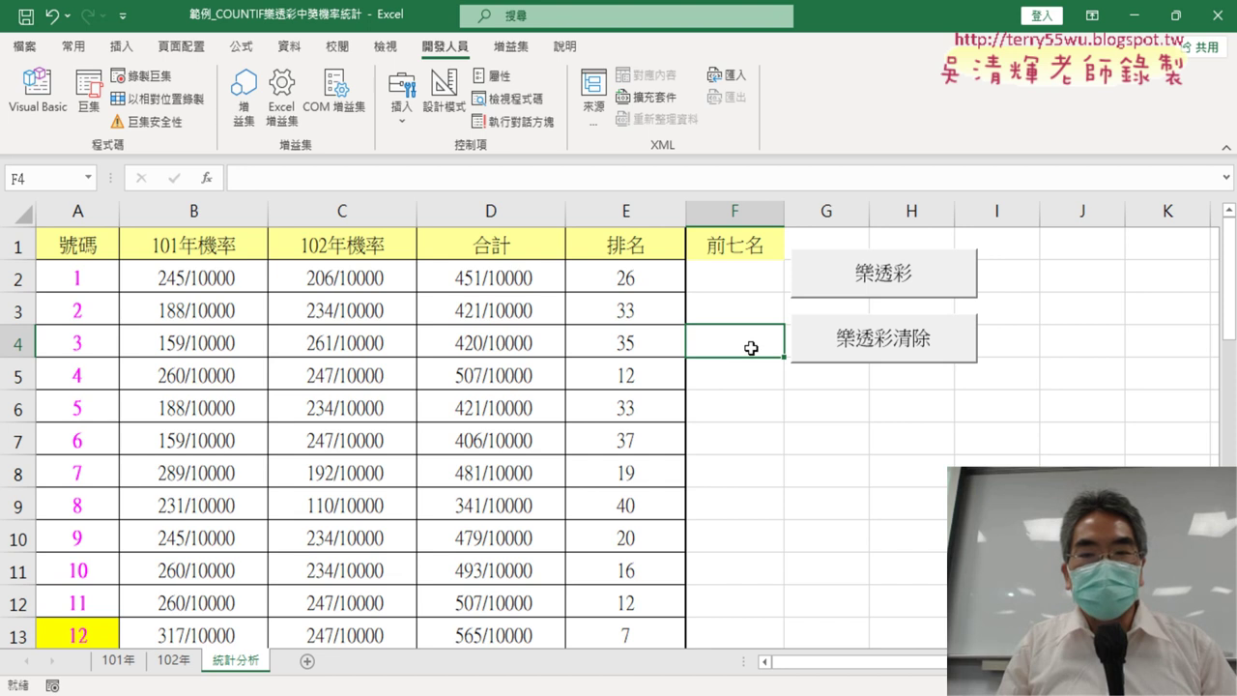
left_click(744, 372)
left_click(742, 402)
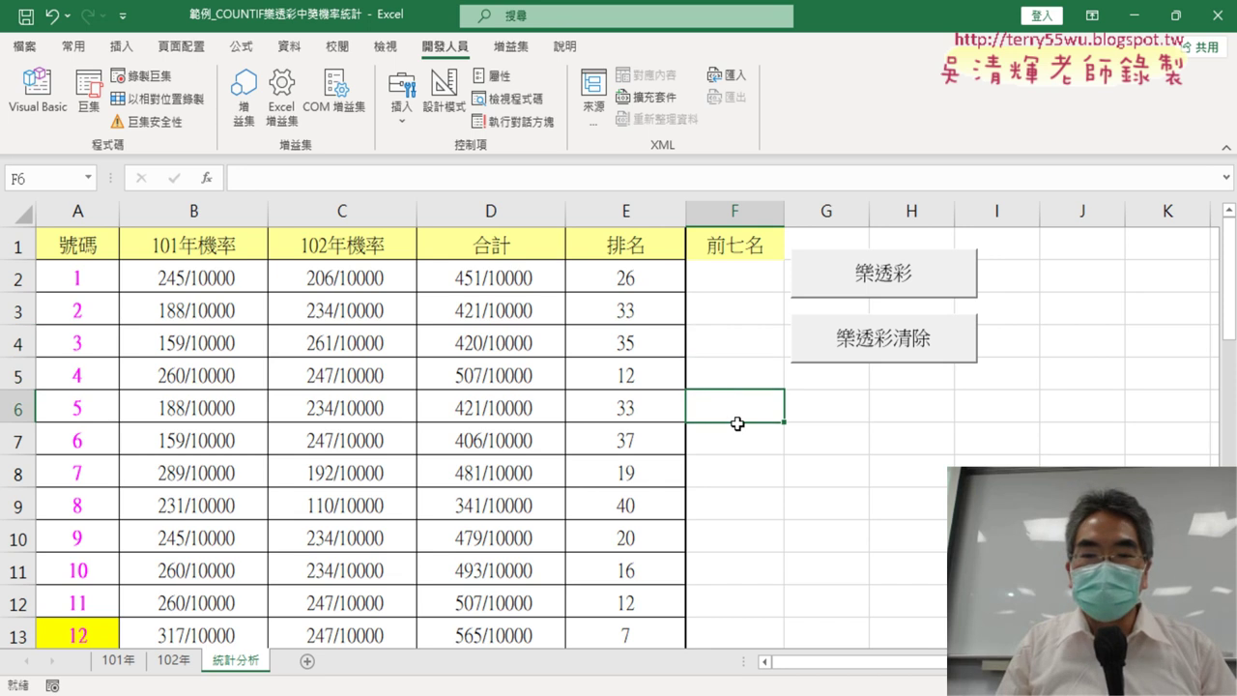
left_click_drag(735, 279, 745, 466)
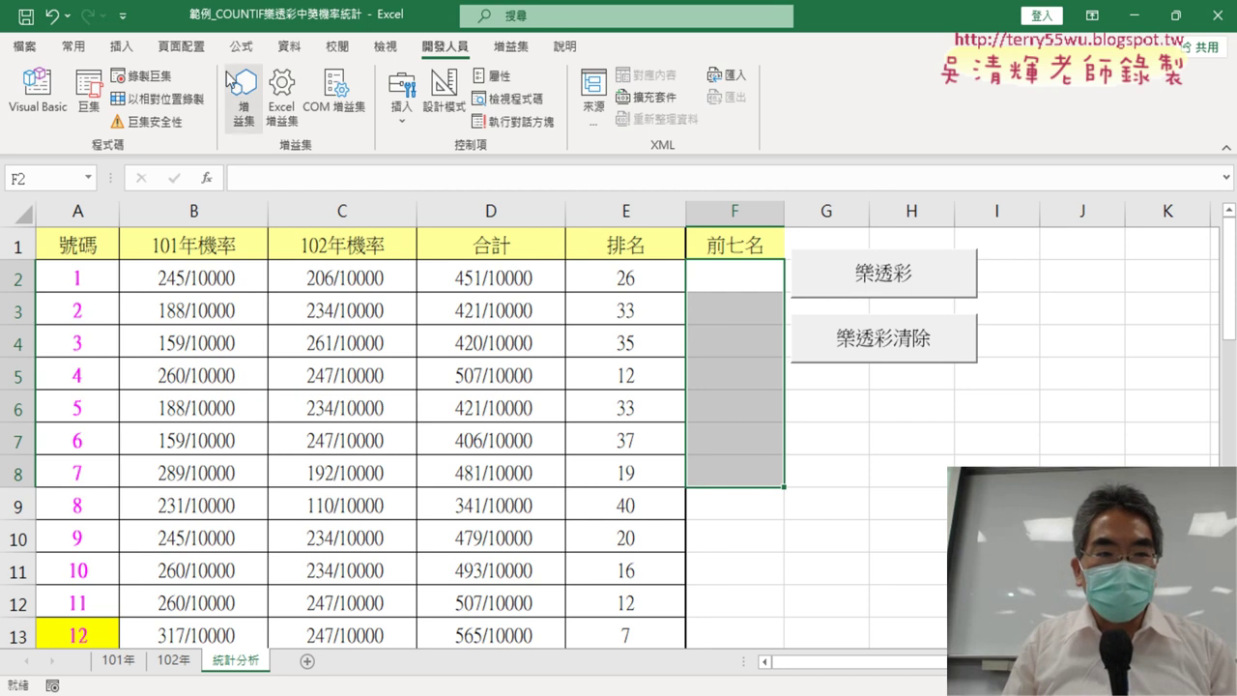
Give F2:F8 All Borders, then select the 樂透彩 and 樂透彩清除 buttons
left_click(72, 46)
left_click(205, 113)
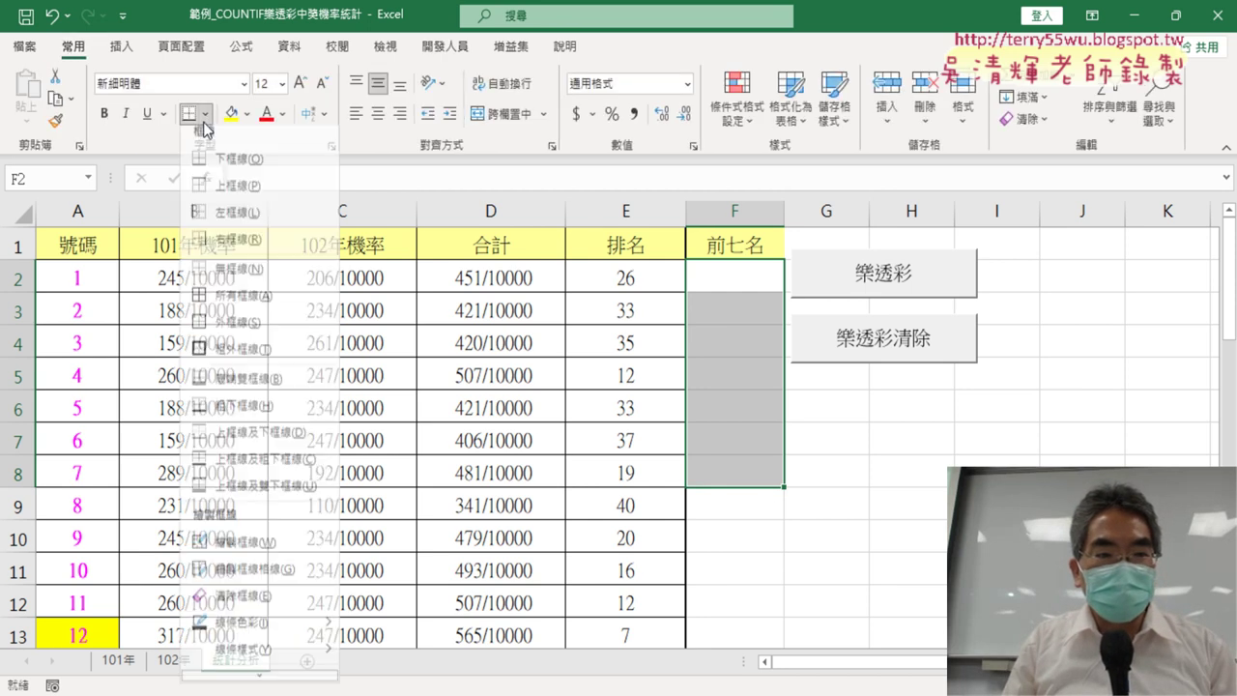
left_click(243, 305)
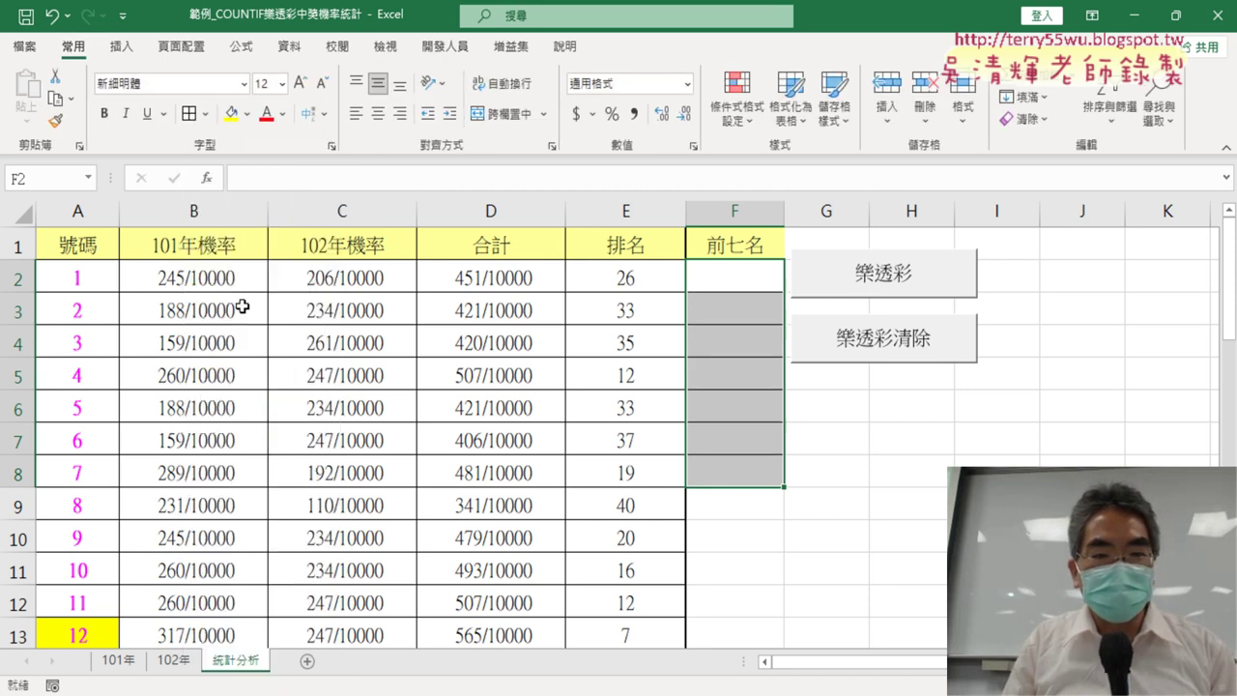
left_click(876, 564)
left_click_drag(735, 278, 734, 473)
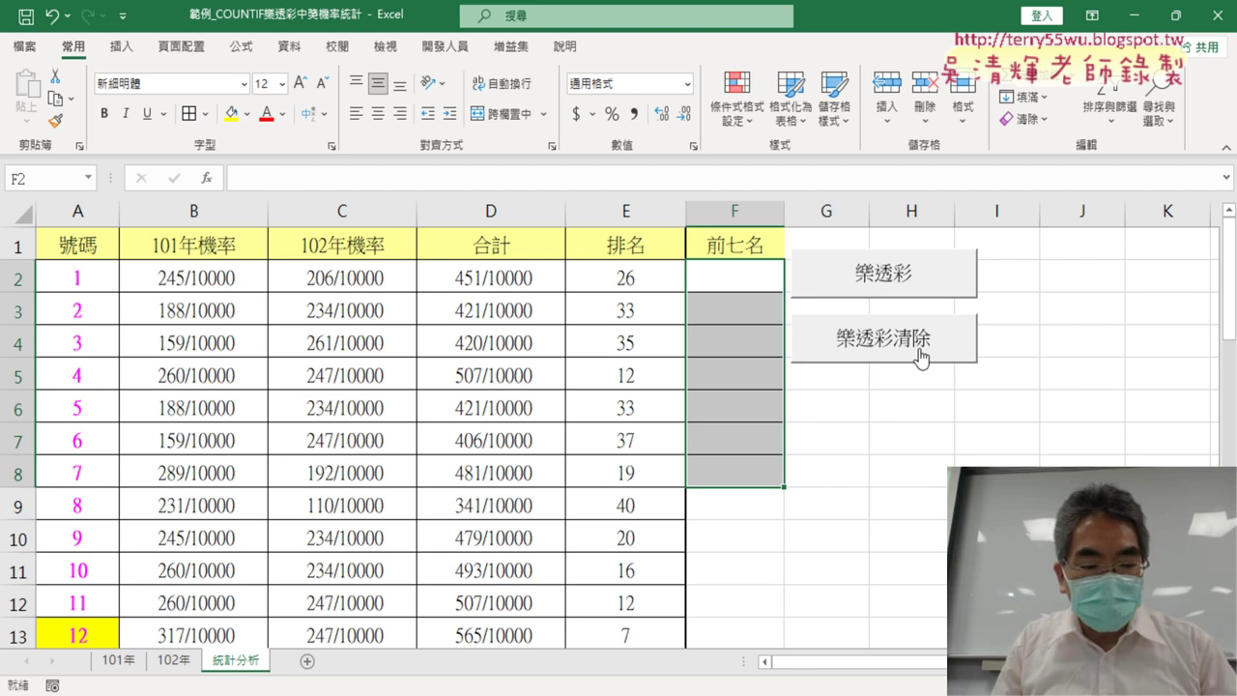
left_click(920, 358, "ctrl")
left_click(922, 278, "ctrl")
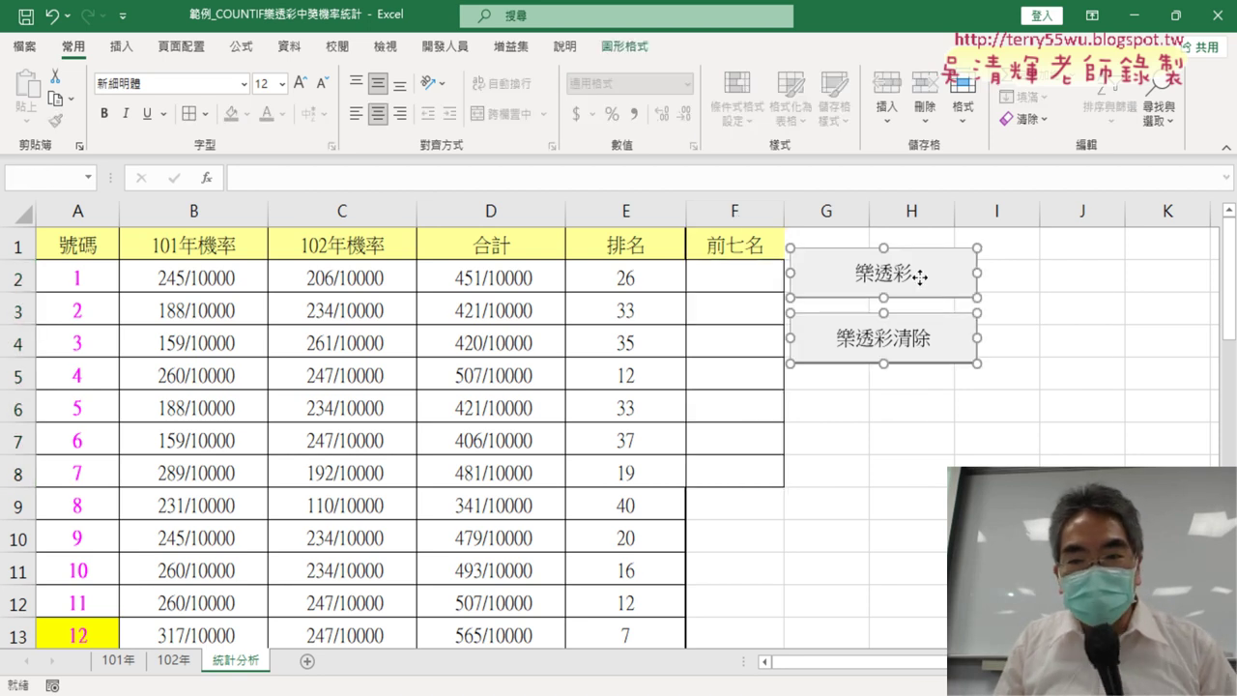
Copy the two selected buttons and paste the copies at cell G5
right_click(920, 277)
left_click(804, 378)
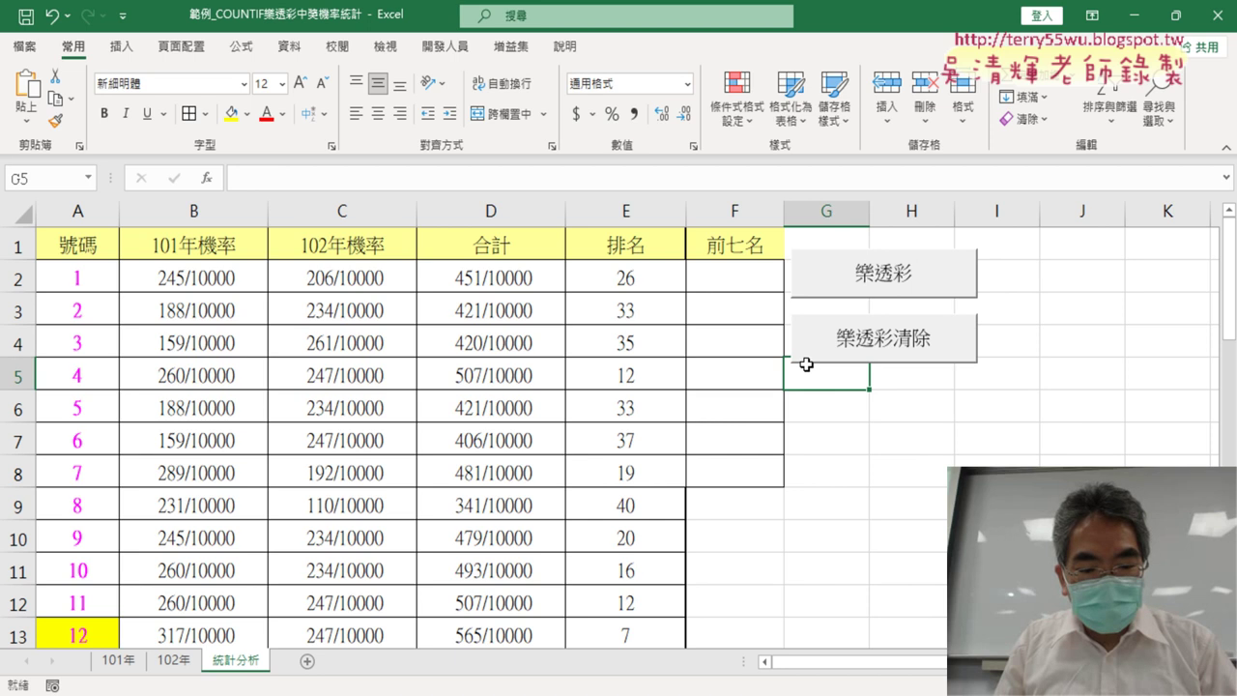
key("ctrl+v")
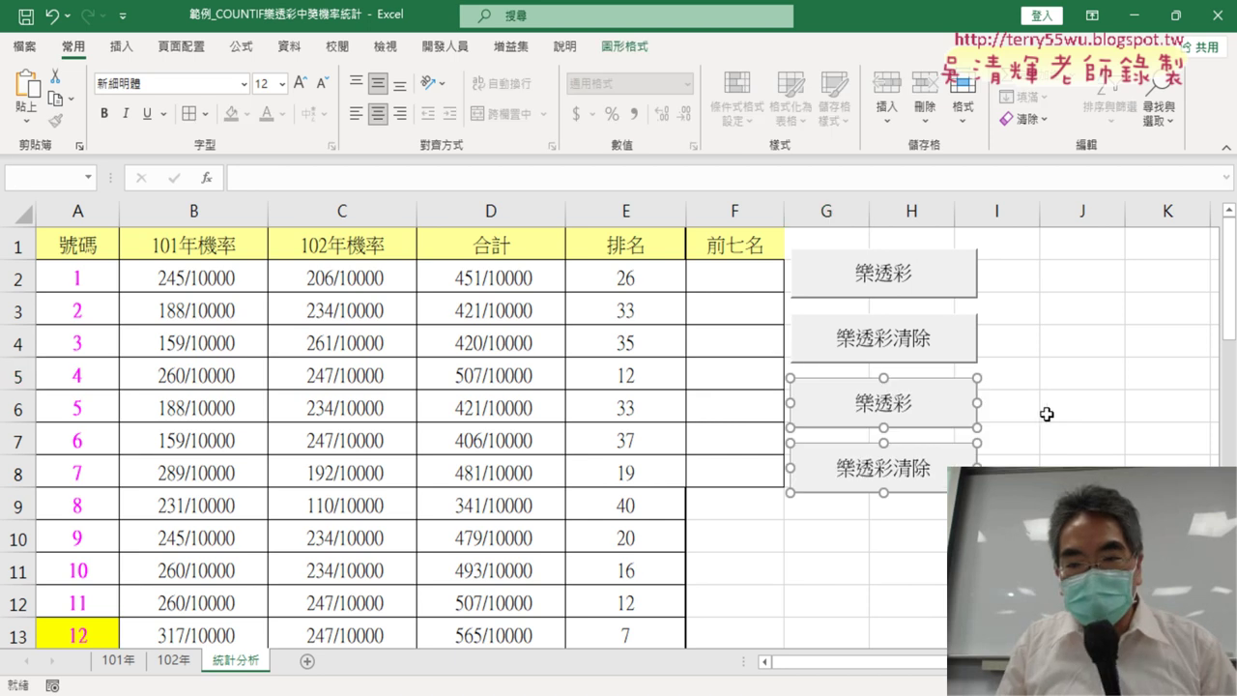
Assign the 格式化 macro to the first copied button and caption it 格式化
right_click(928, 397)
left_click(976, 581)
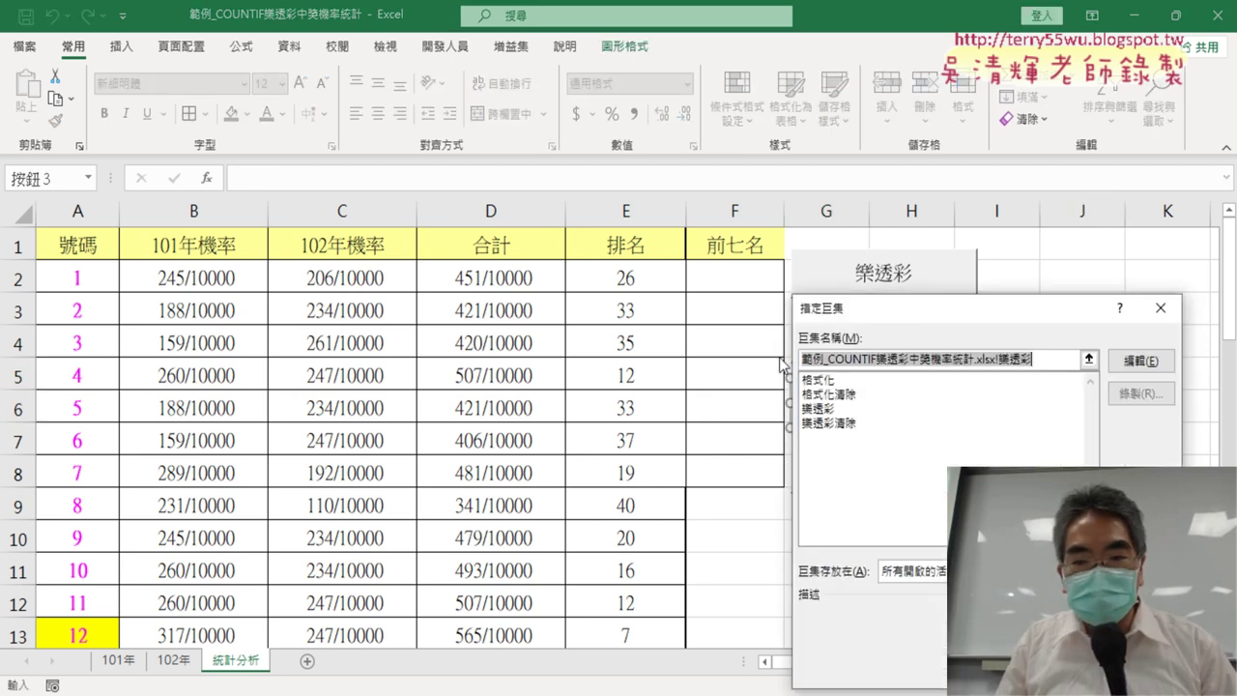
left_click(834, 382)
right_click(819, 359)
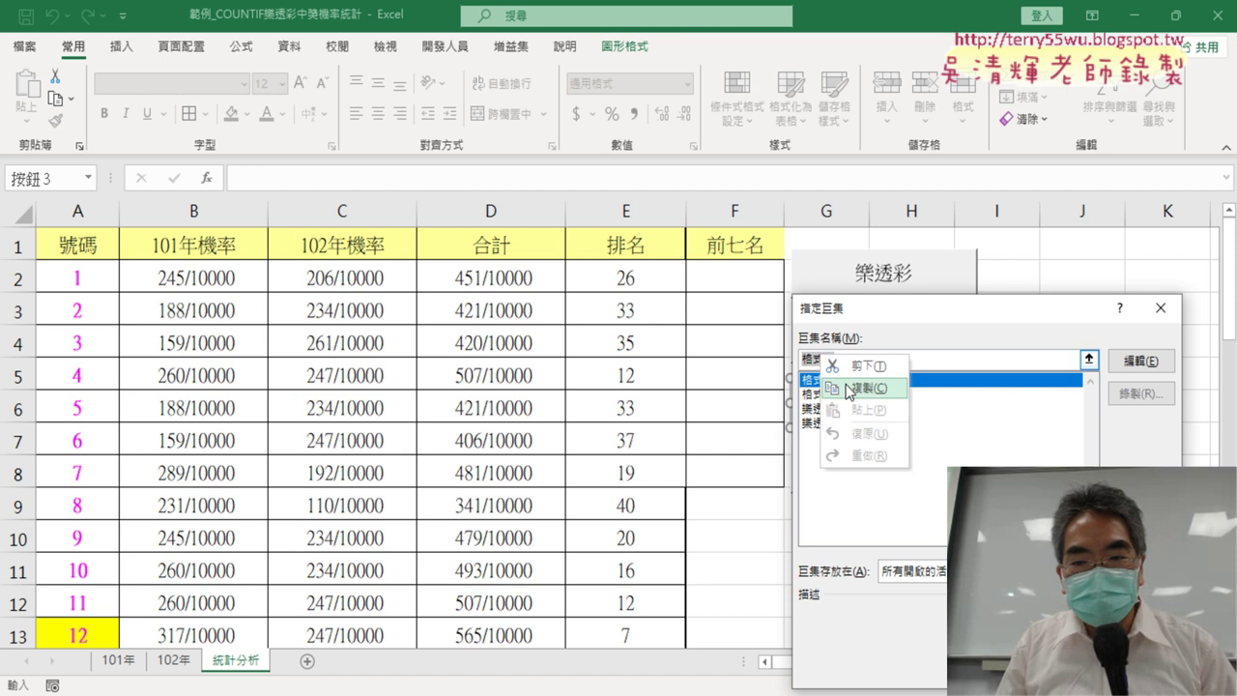
left_click(905, 448)
key("Return")
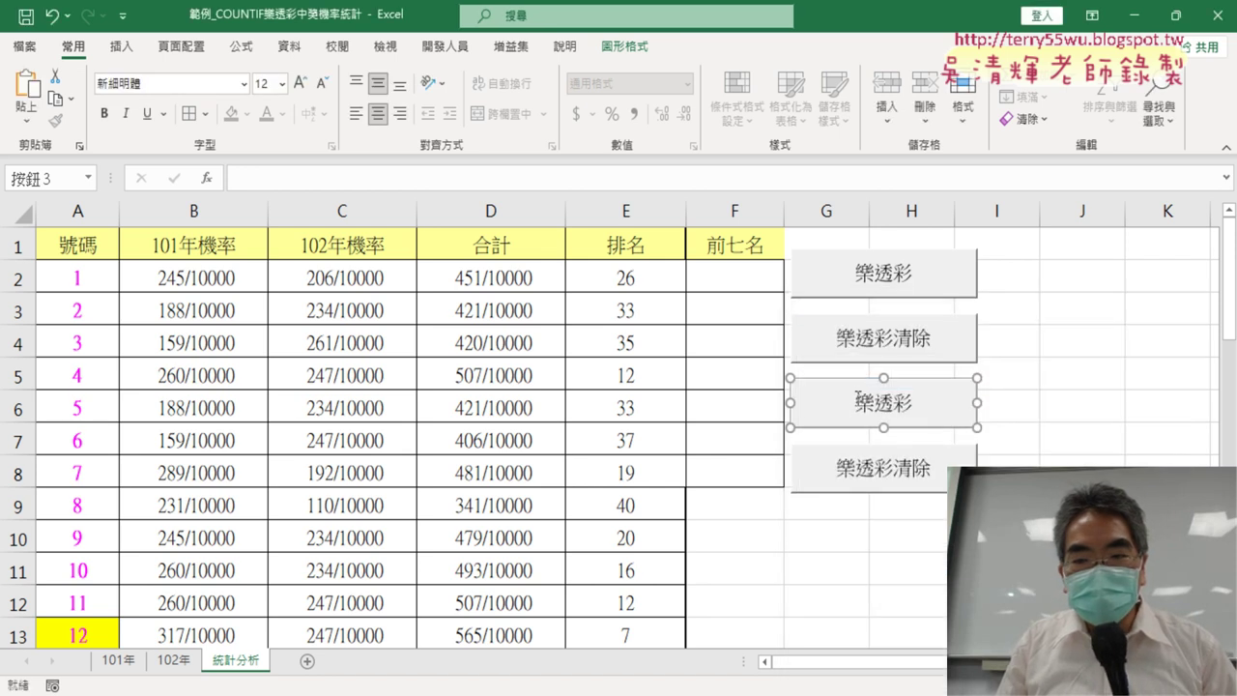
left_click(858, 398)
key("Delete")
key("Delete")
key("Delete")
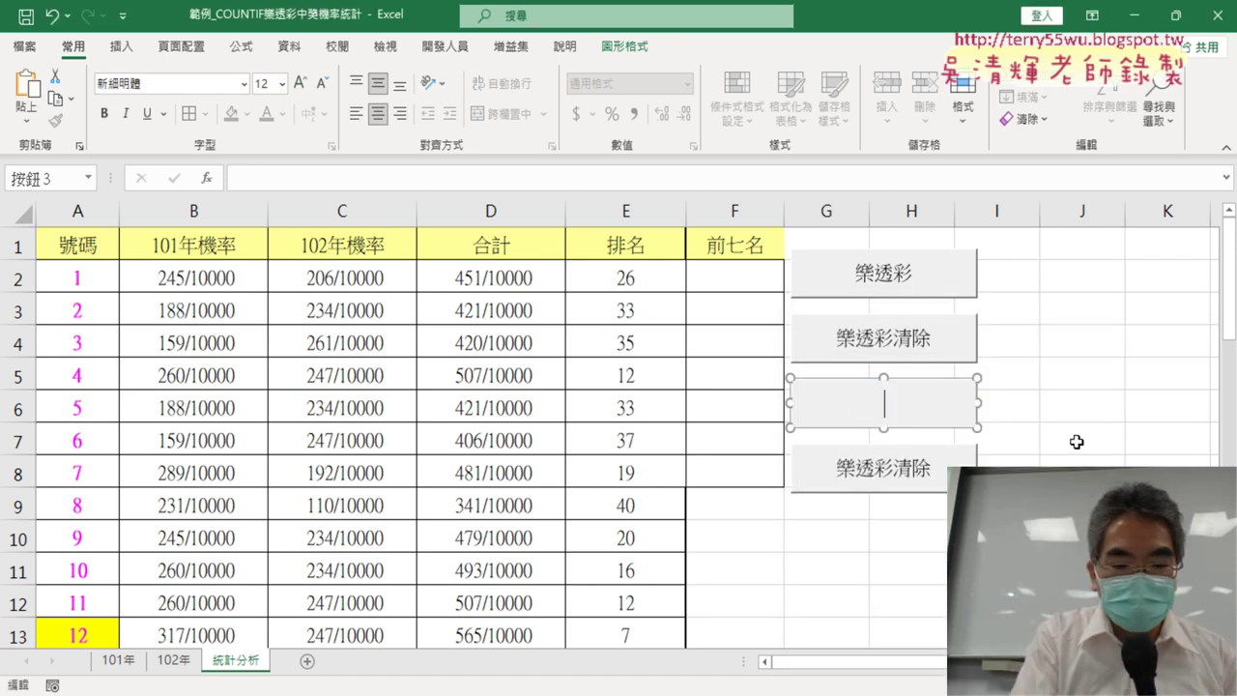
type("格式化")
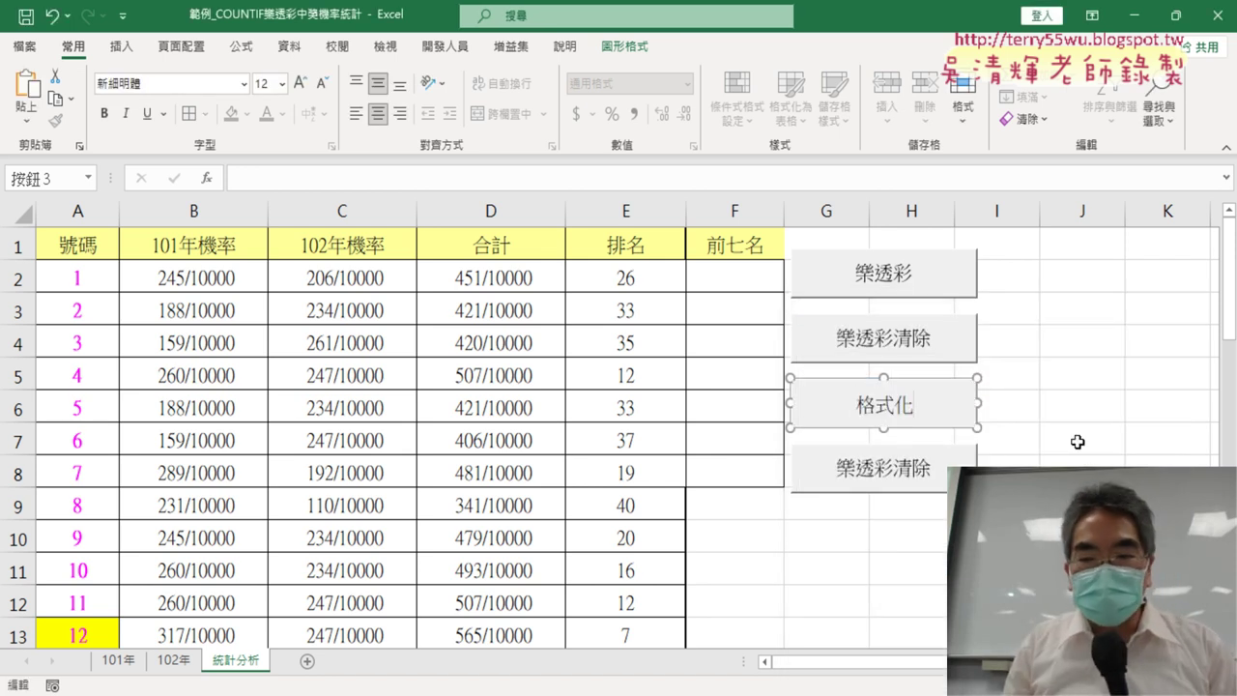
Assign the 格式化清除 macro to the second copied button and caption it 格式化清除
right_click(964, 459)
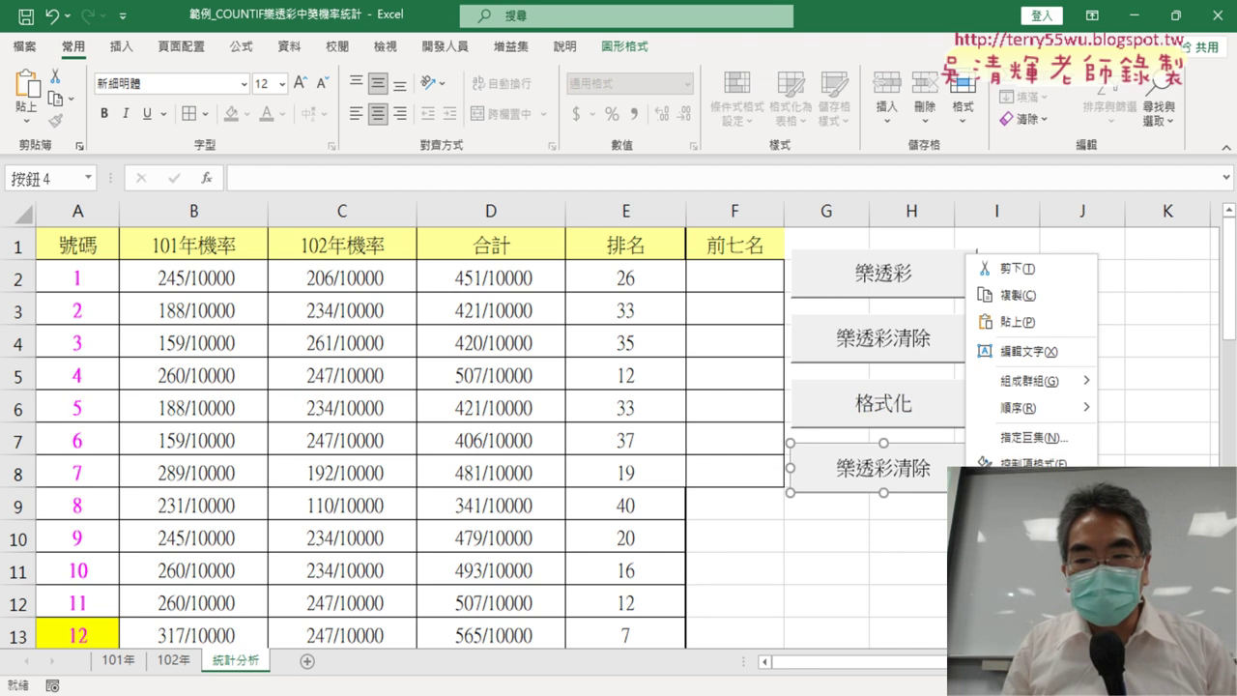
left_click(1046, 439)
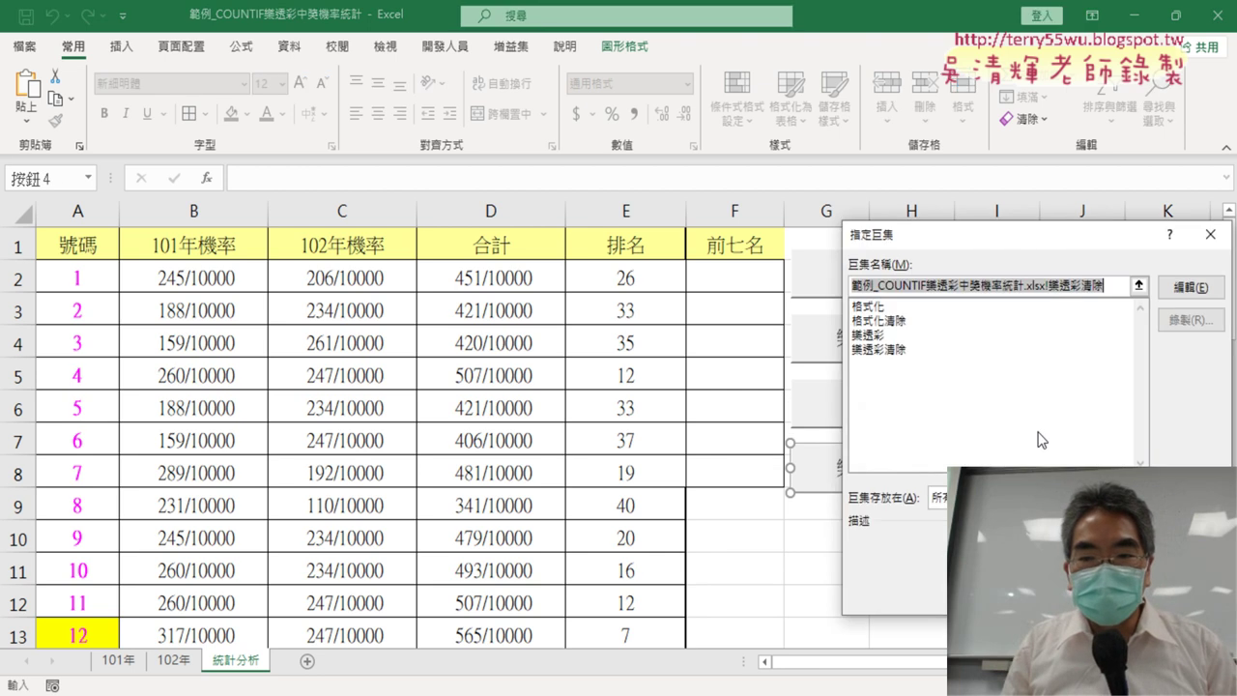
left_click(901, 326)
double_click(894, 286)
right_click(893, 288)
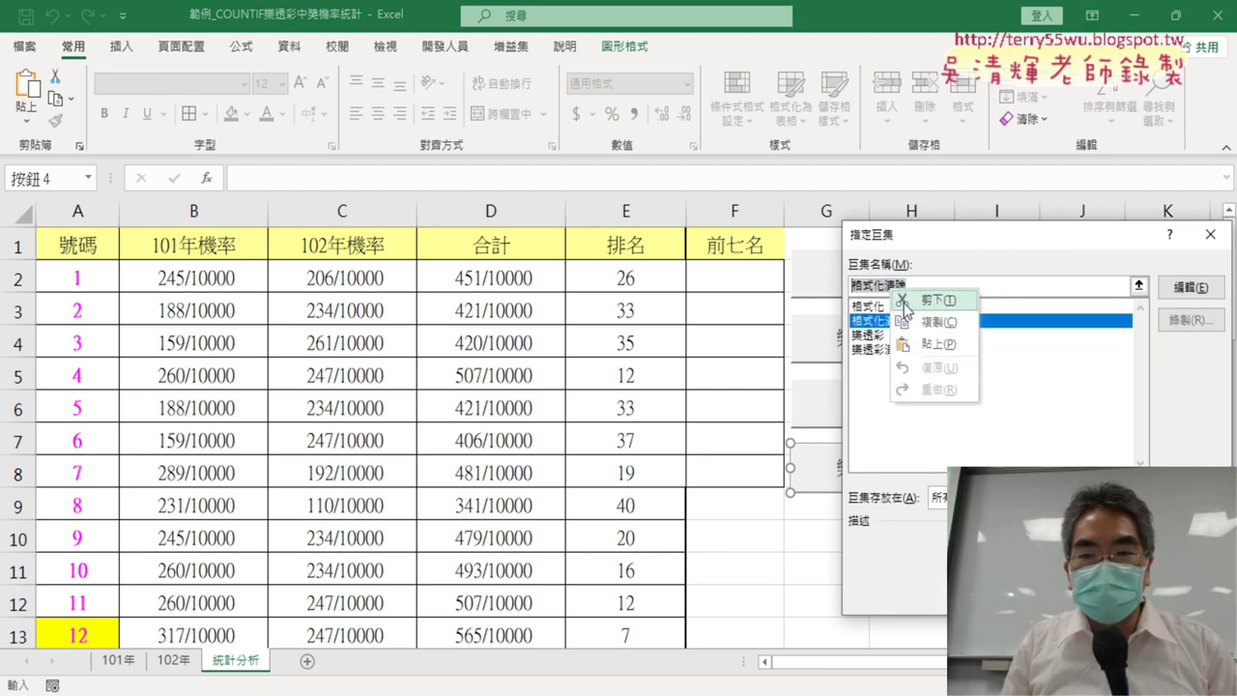
left_click(928, 322)
key("Return")
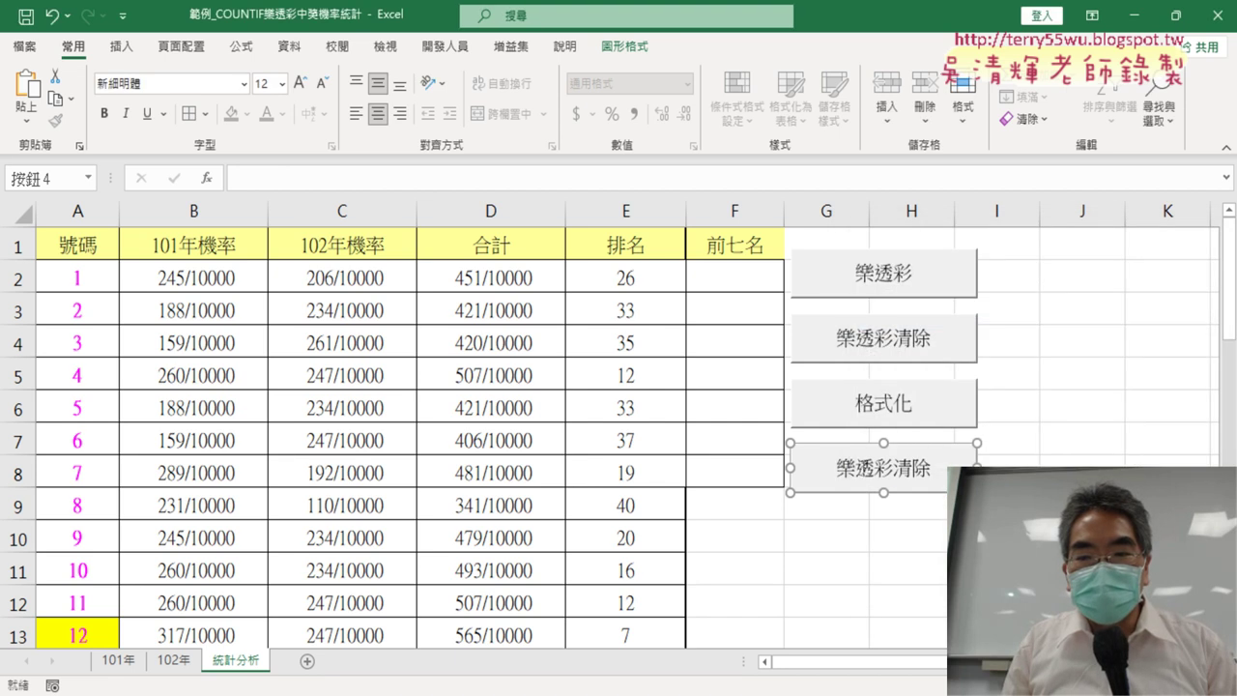
left_click(889, 478)
key("Delete")
key("Delete")
key("Delete")
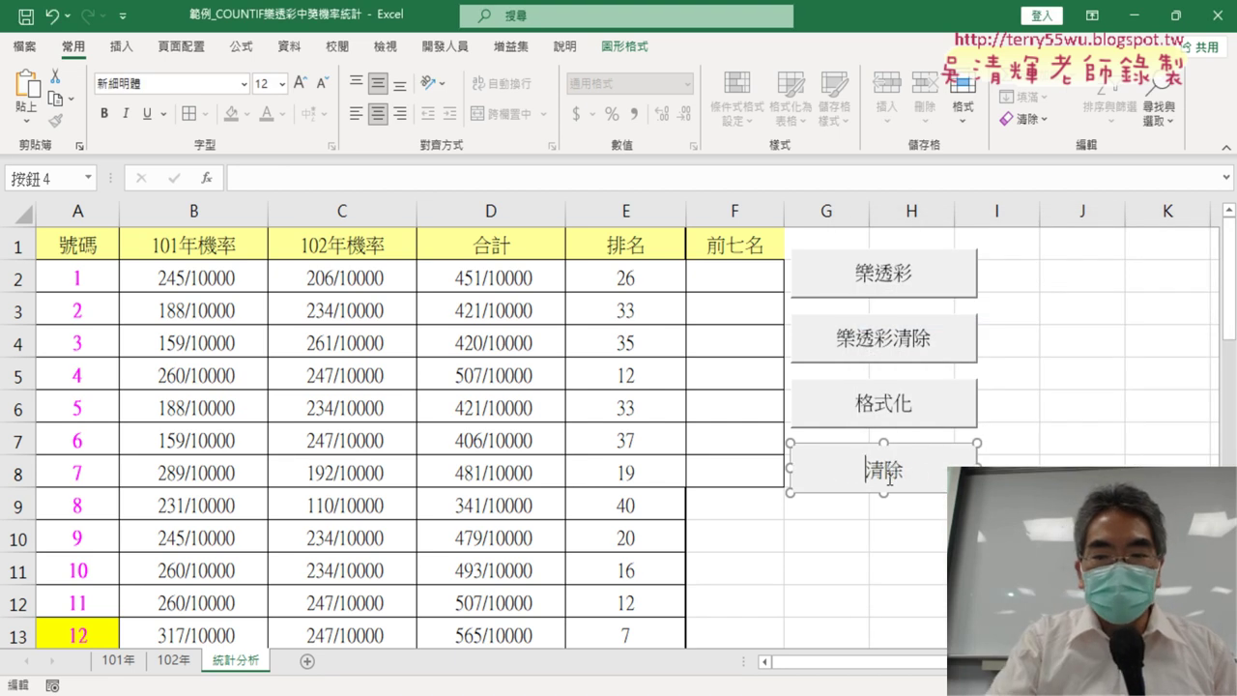
key("Delete")
key("Delete")
type("格式化清除")
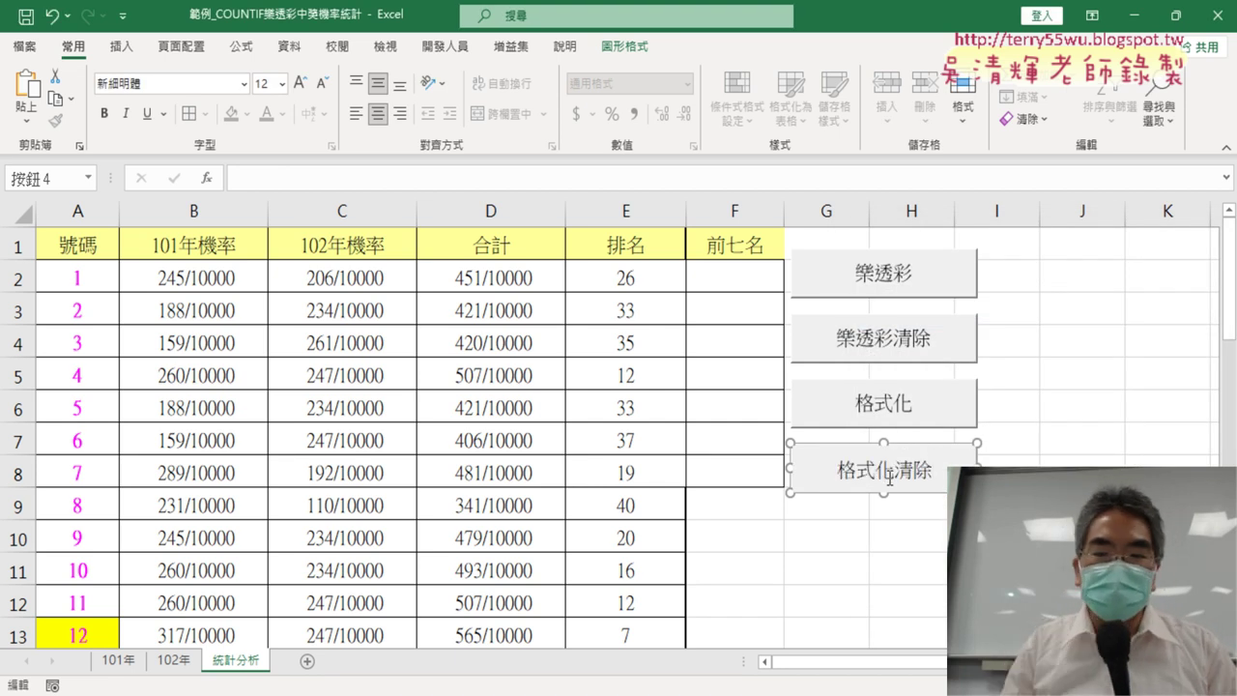
left_click(1031, 444)
Test the 格式化清除 and 格式化 buttons, ending with A13's yellow fill cleared
left_click(899, 472)
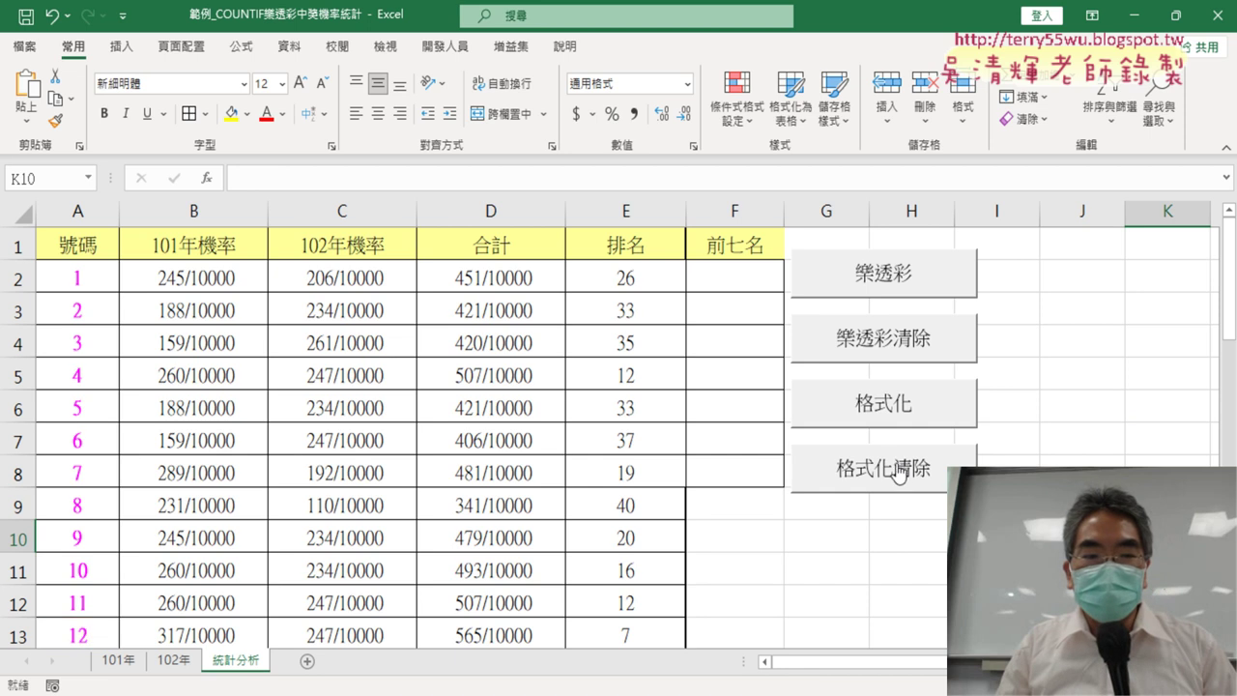
left_click(865, 422)
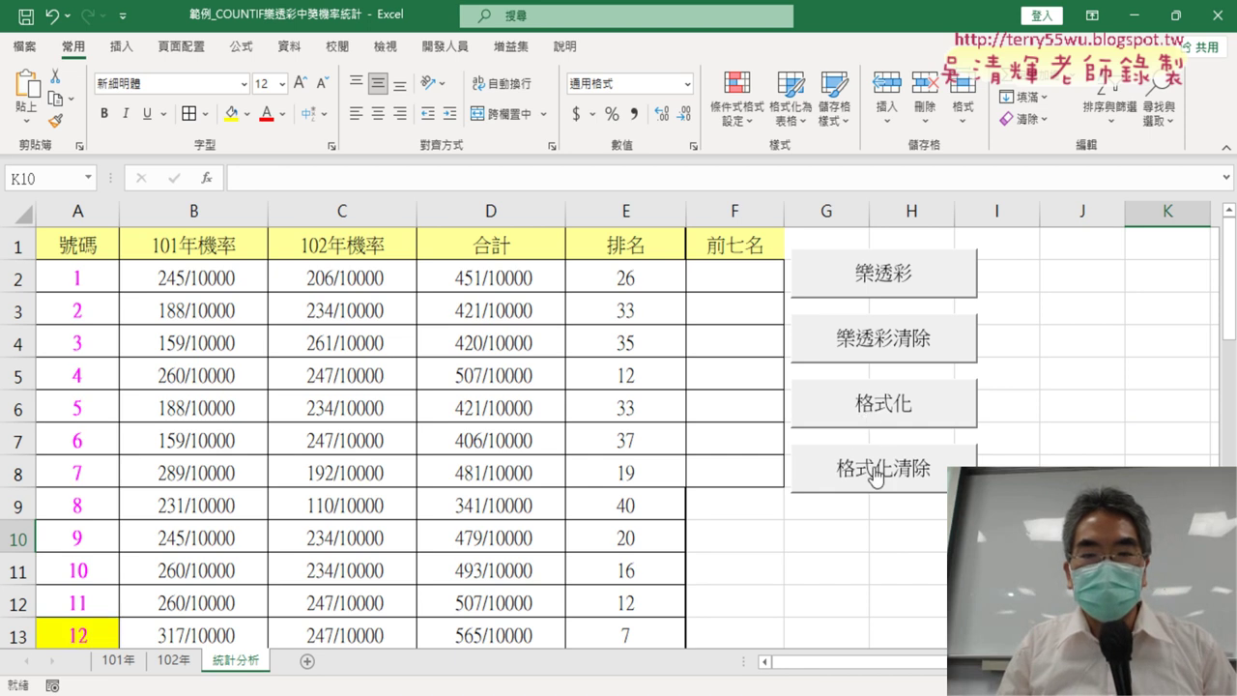
left_click(874, 474)
left_click(1036, 460)
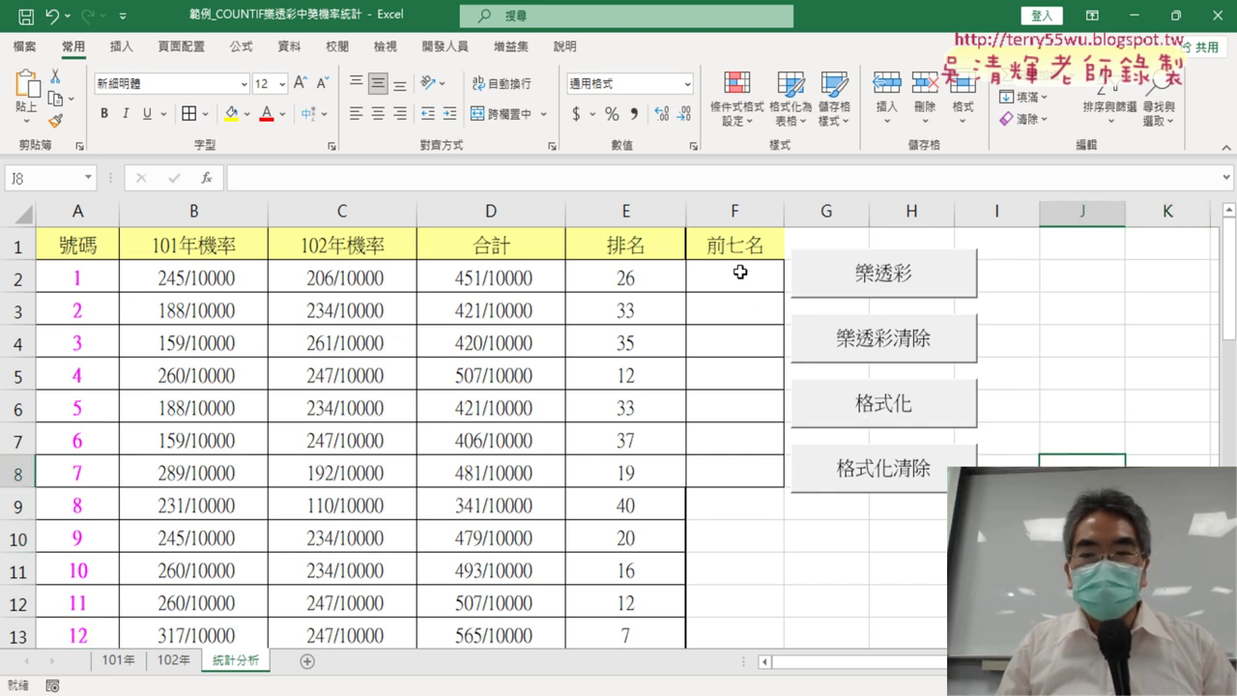
Select the empty 前七名 cells F2:F8 and point out number 12 in A13 against F2
left_click_drag(739, 273, 737, 465)
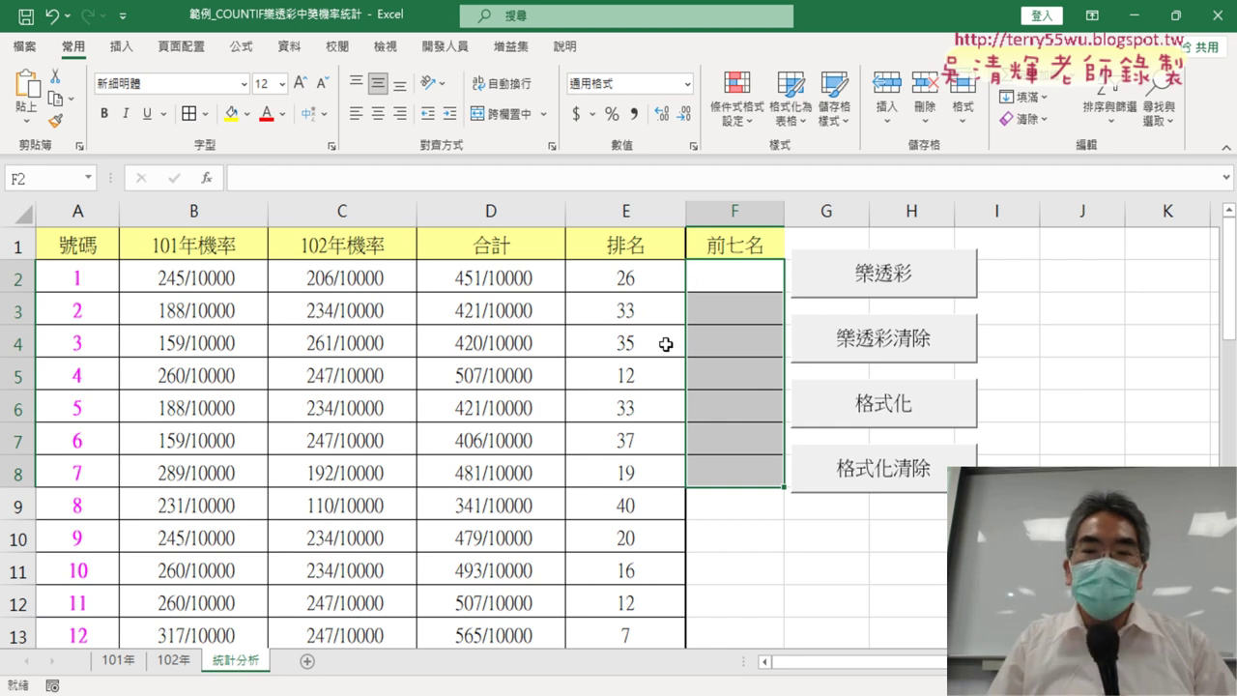
left_click(85, 626)
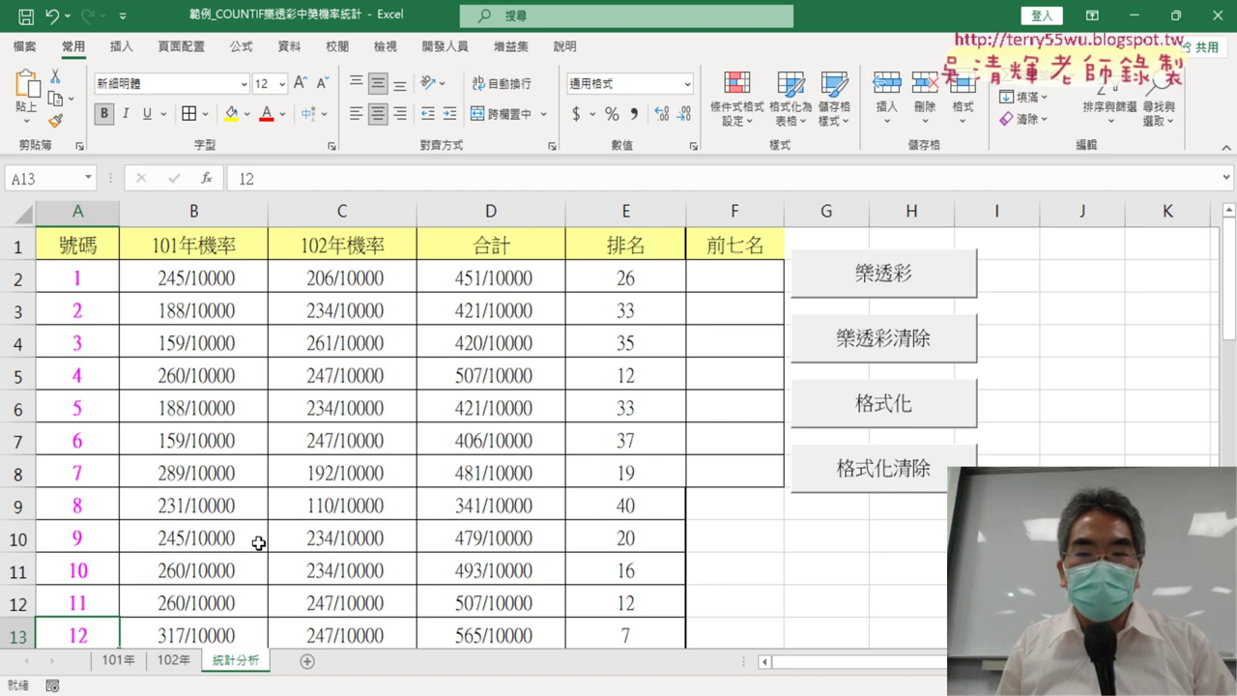
left_click(736, 271)
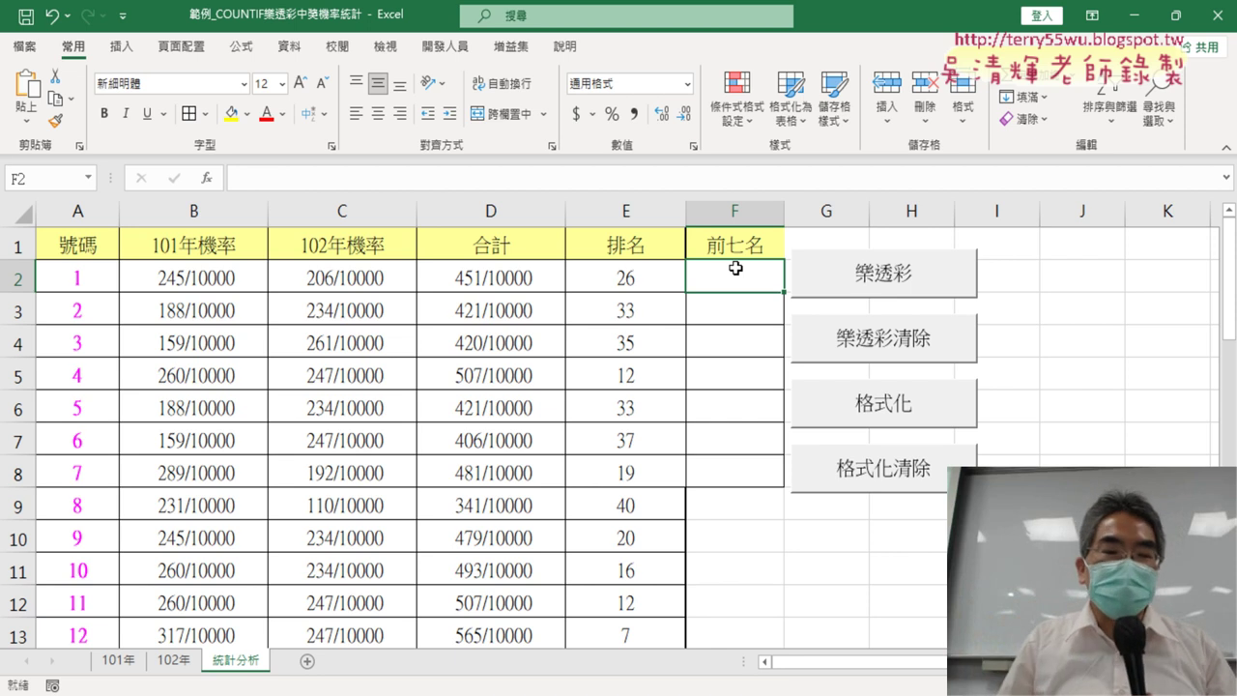
left_click(80, 623)
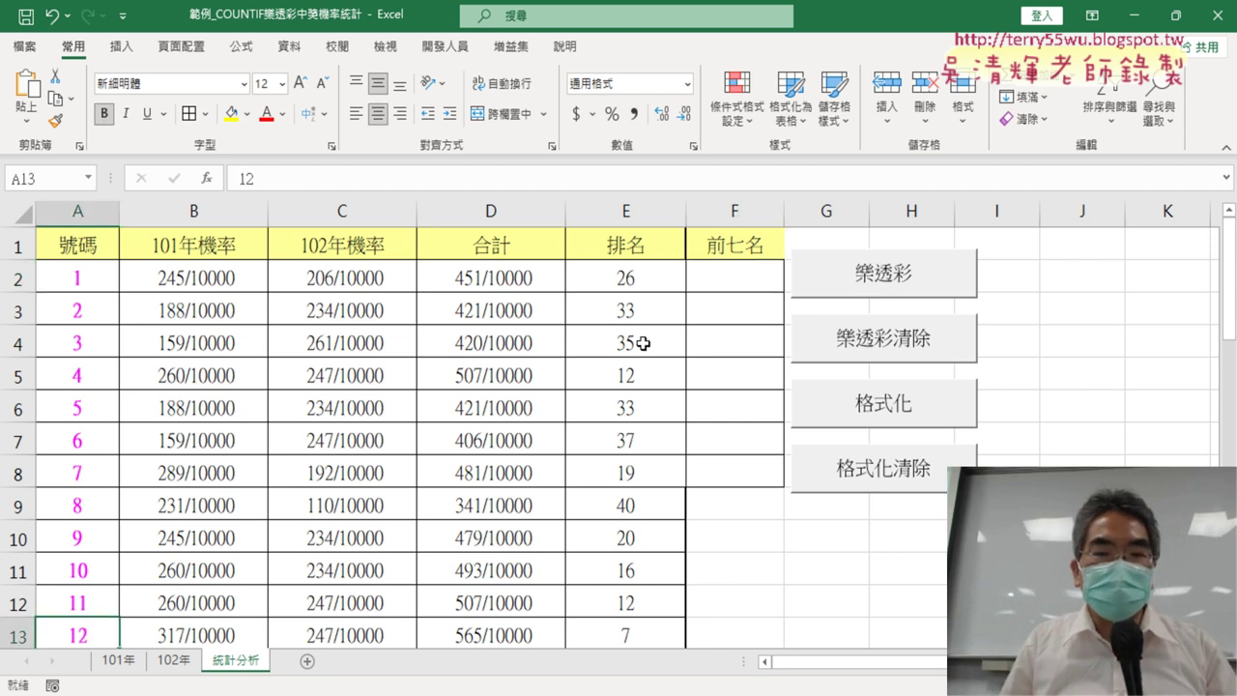
left_click(720, 283)
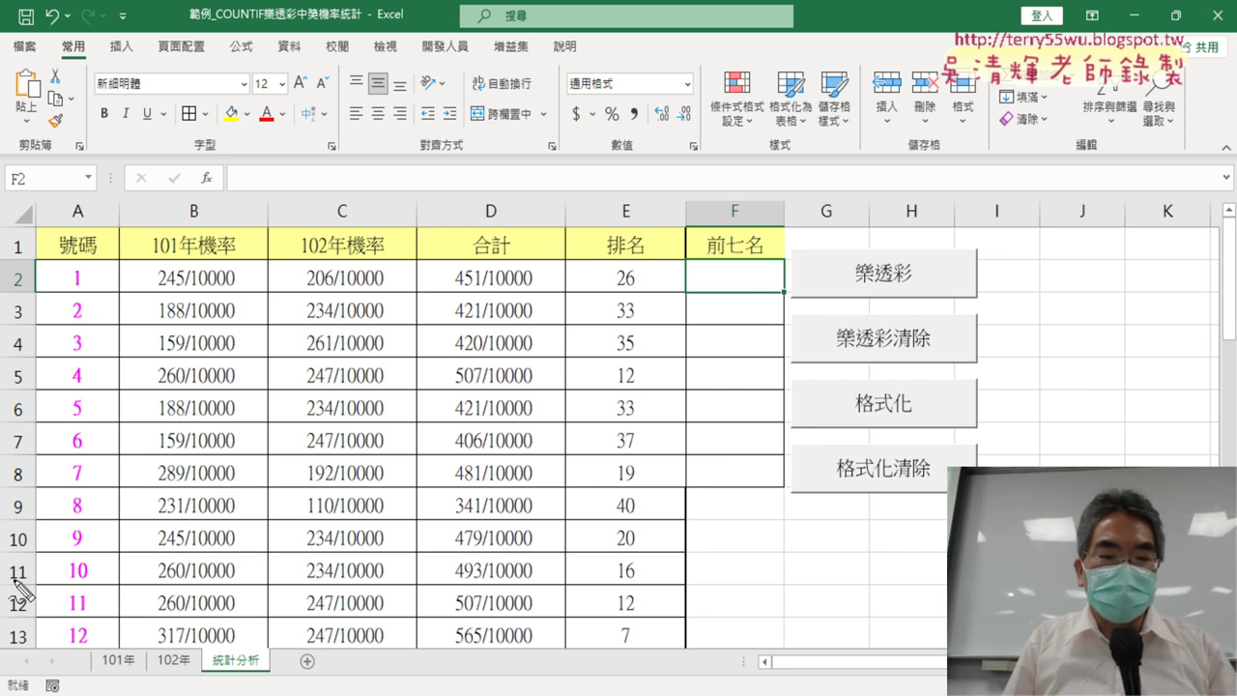
left_click_drag(84, 610, 89, 655)
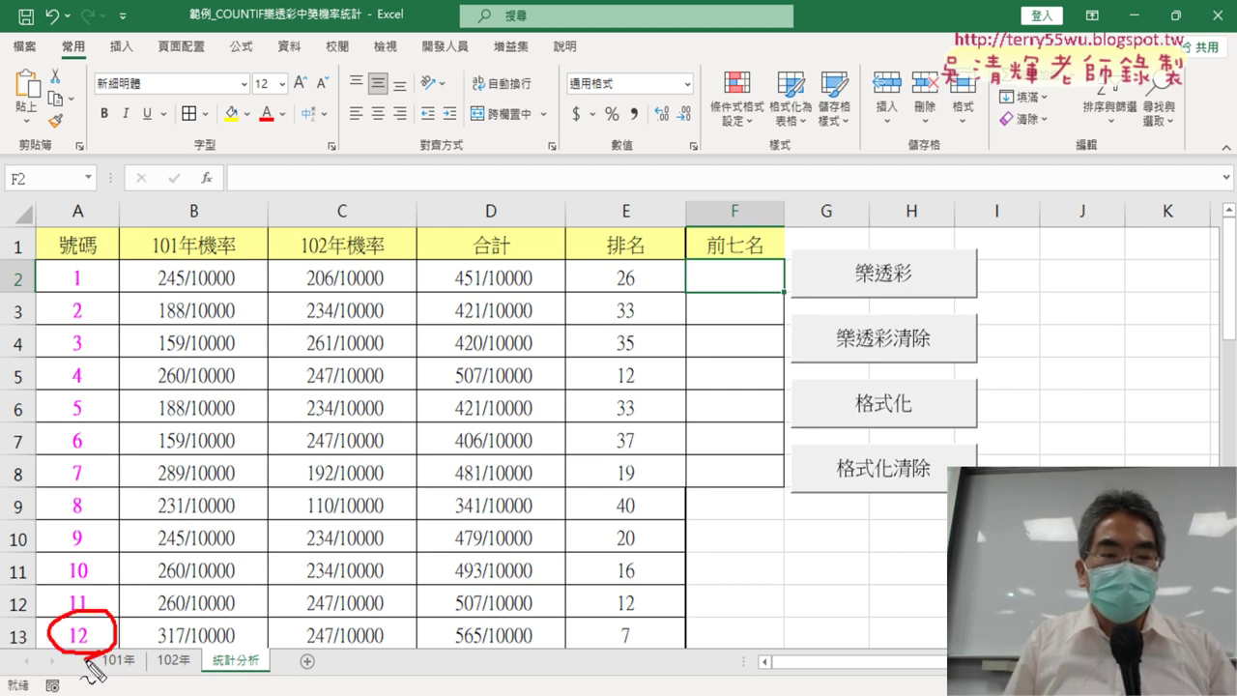
mouse_move(759, 302)
left_mouse_down()
mouse_move(770, 262)
mouse_move(759, 299)
left_mouse_up()
mouse_move(97, 591)
left_mouse_down()
mouse_move(666, 279)
mouse_move(661, 291)
left_mouse_up()
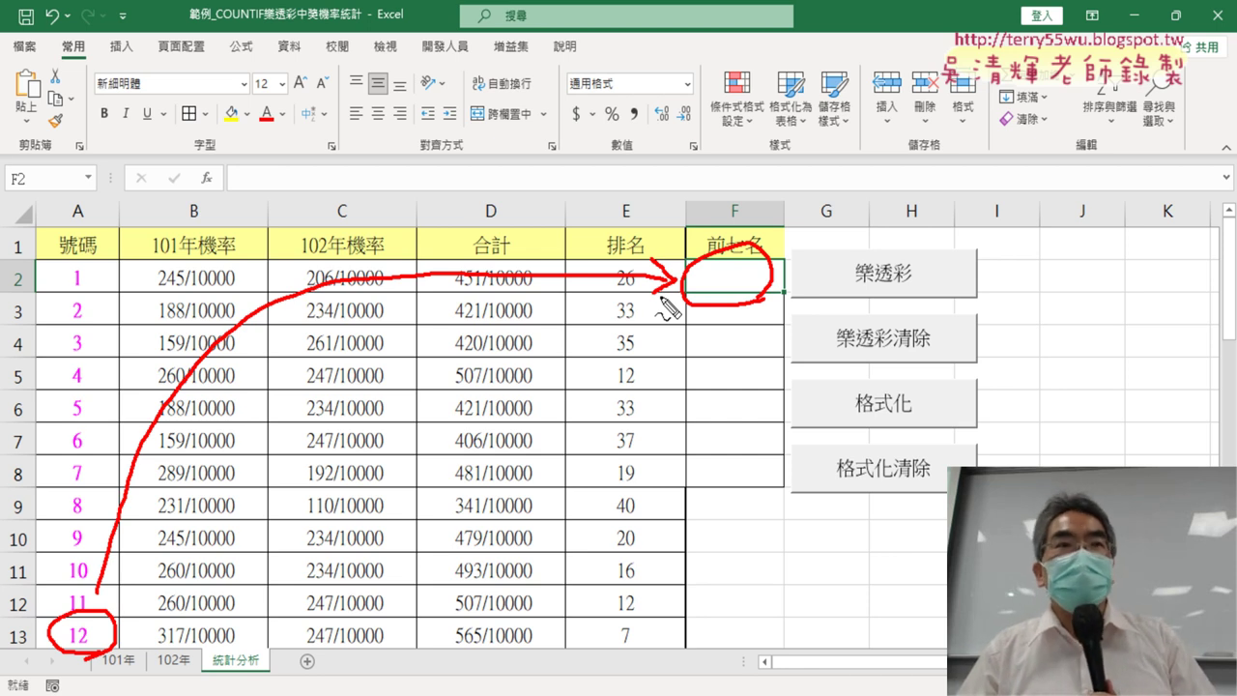
key("Escape")
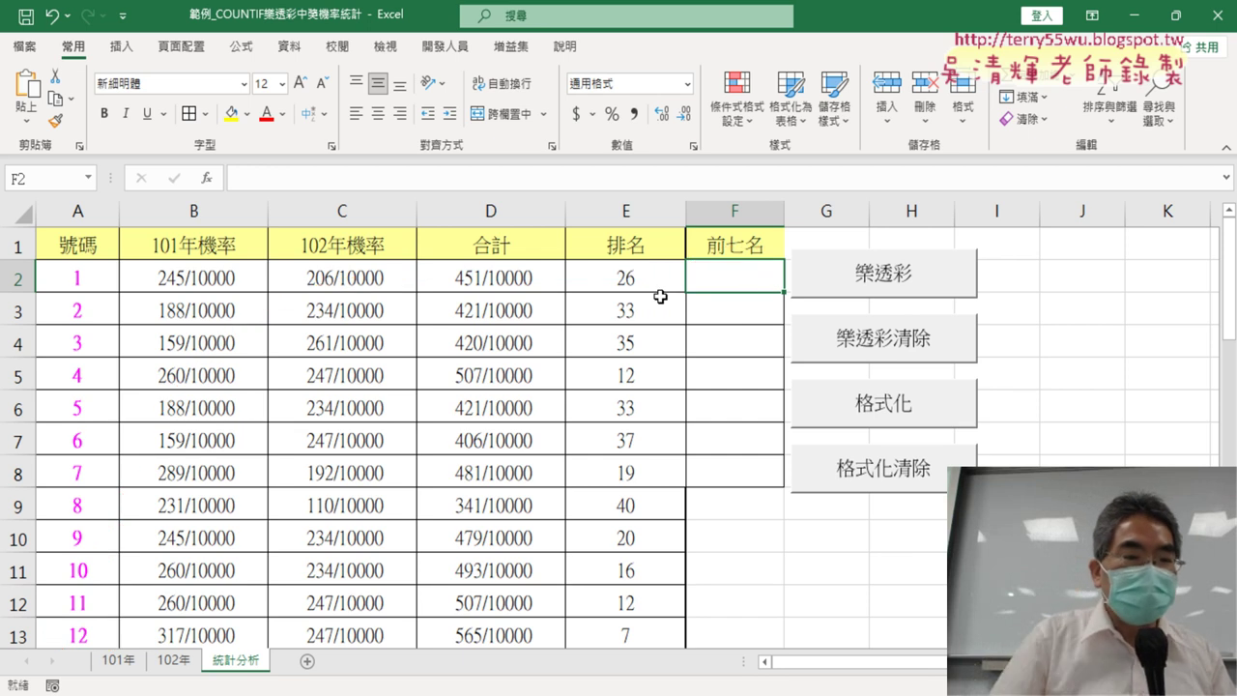
left_click(79, 629)
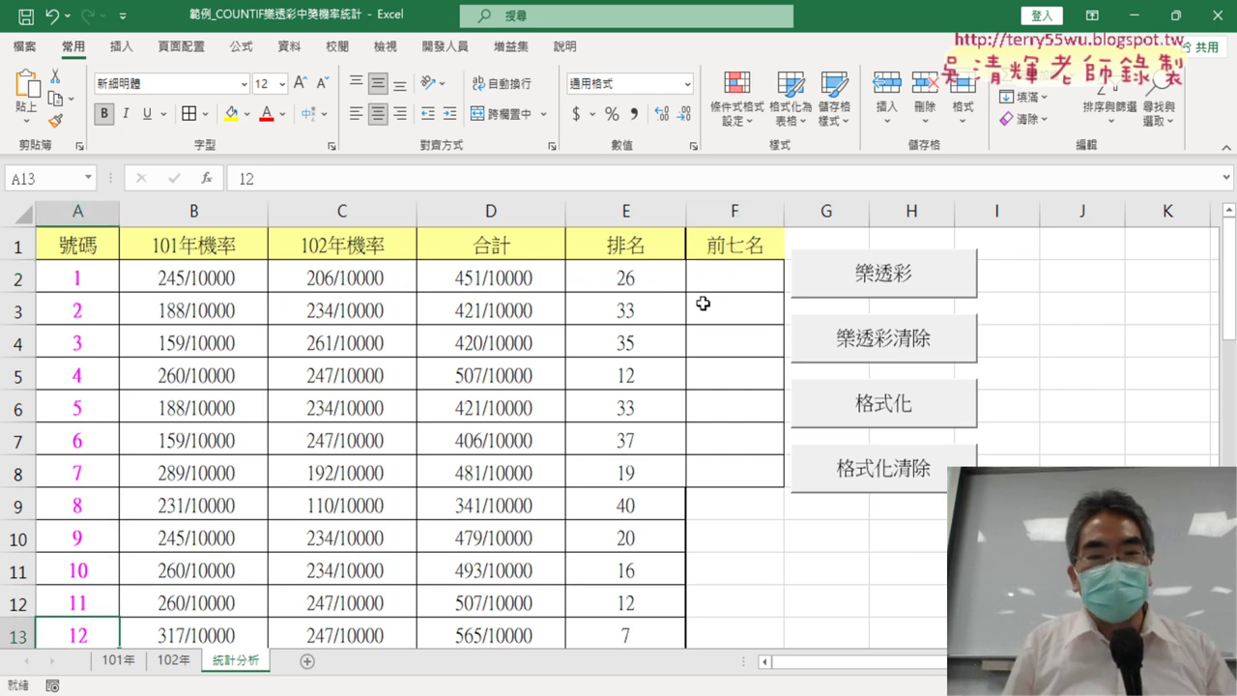
left_click(733, 277)
scroll(265, 550, "down", 2)
scroll(67, 544, "down", 1)
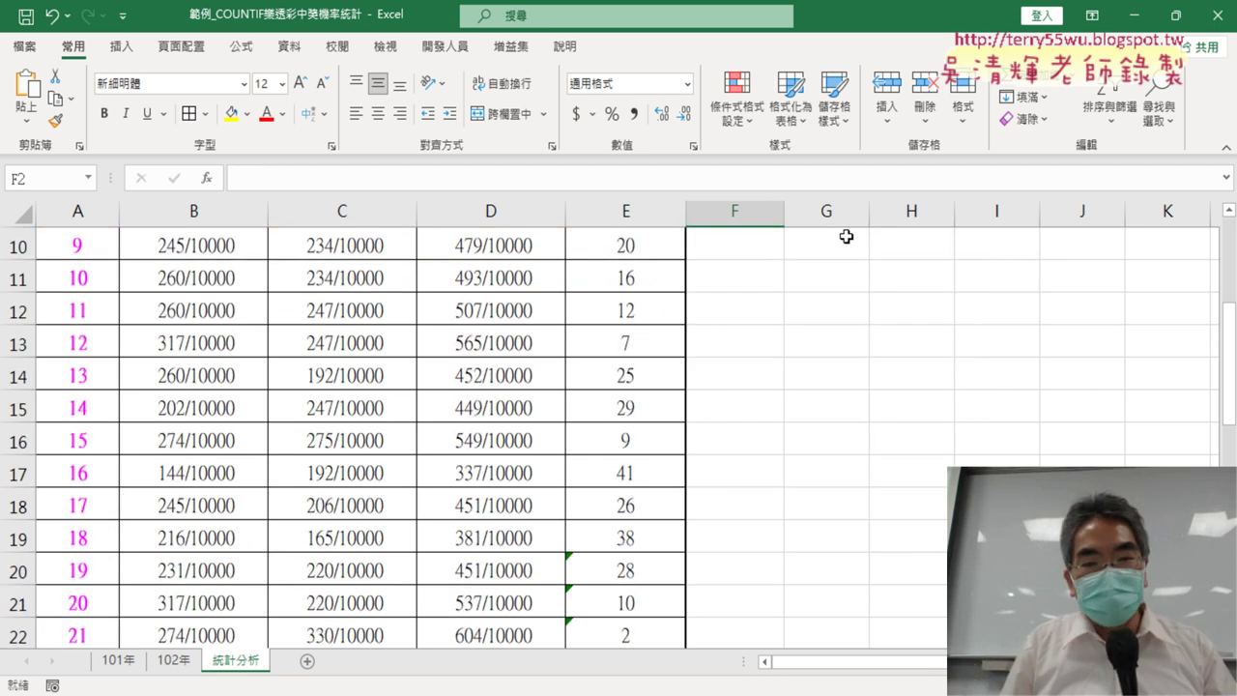
scroll(347, 581, "up", 3)
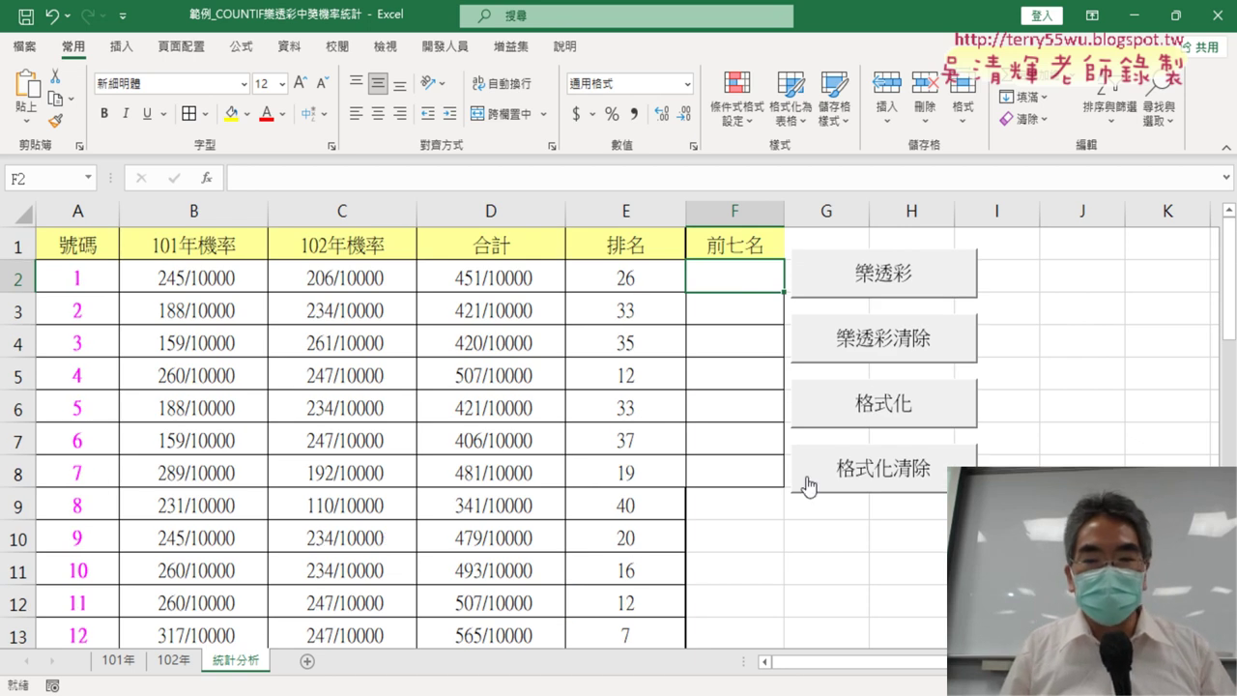
left_click(912, 415)
scroll(277, 367, "down", 3)
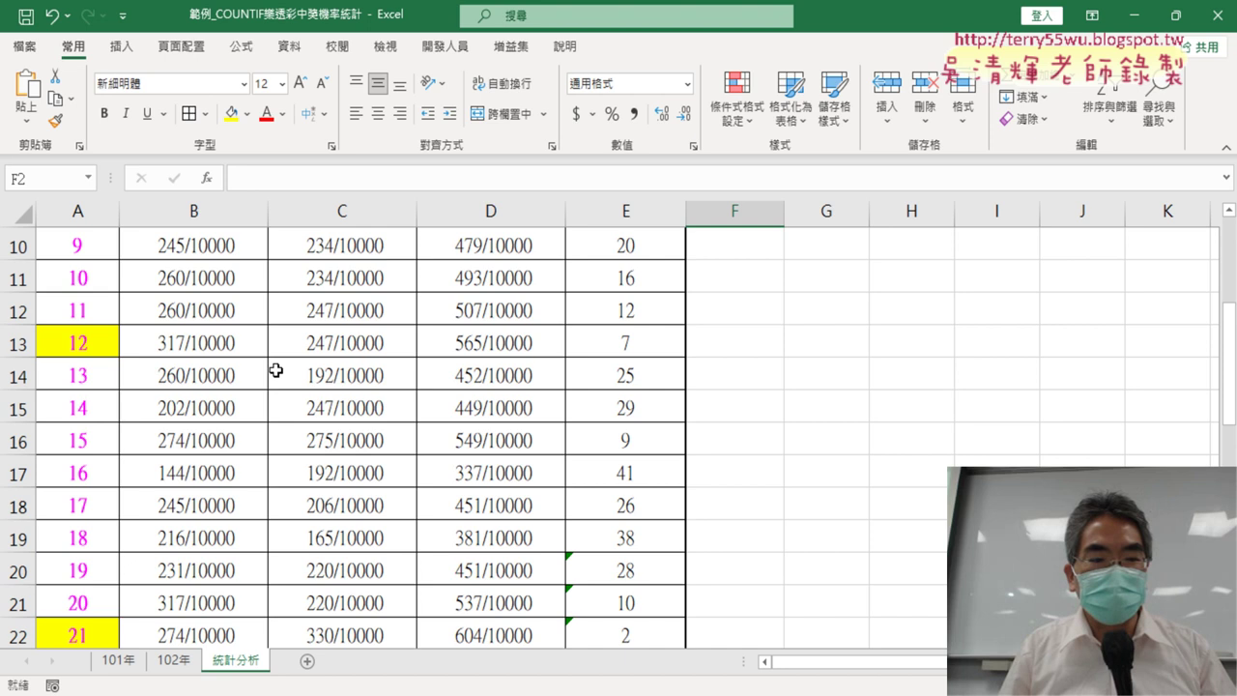
scroll(274, 364, "down", 4)
scroll(273, 364, "down", 2)
scroll(135, 456, "down", 1)
scroll(140, 452, "up", 4)
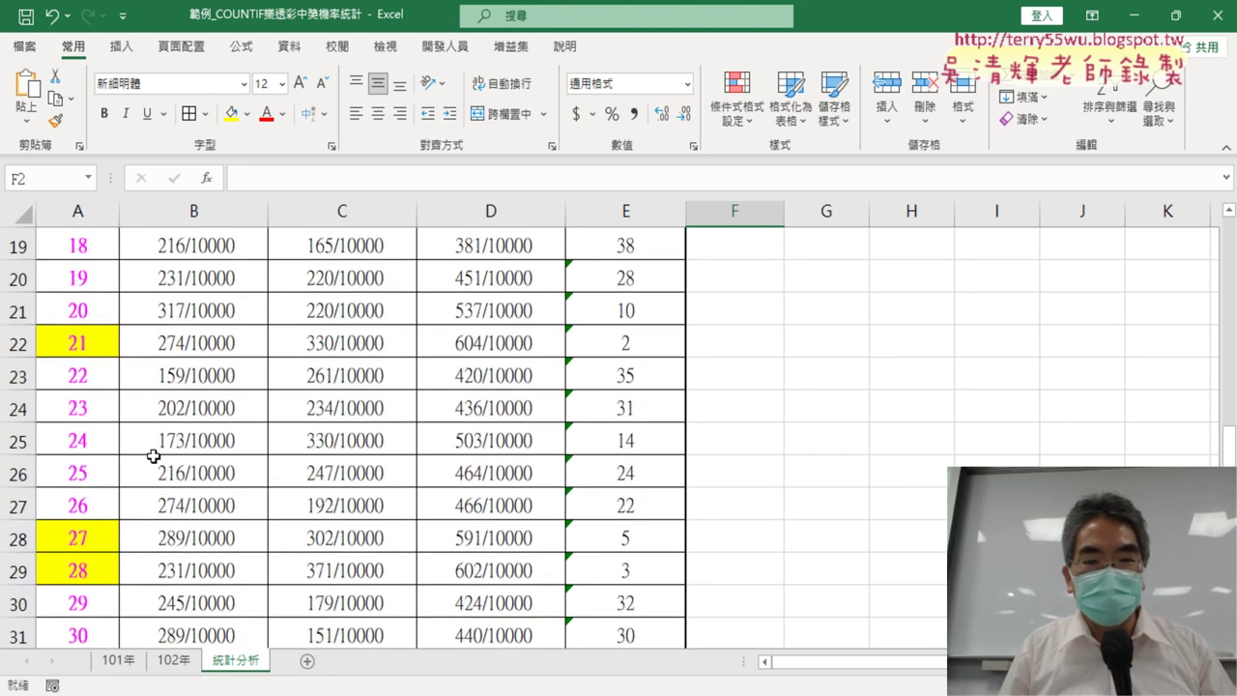
scroll(145, 452, "up", 6)
left_click(933, 485)
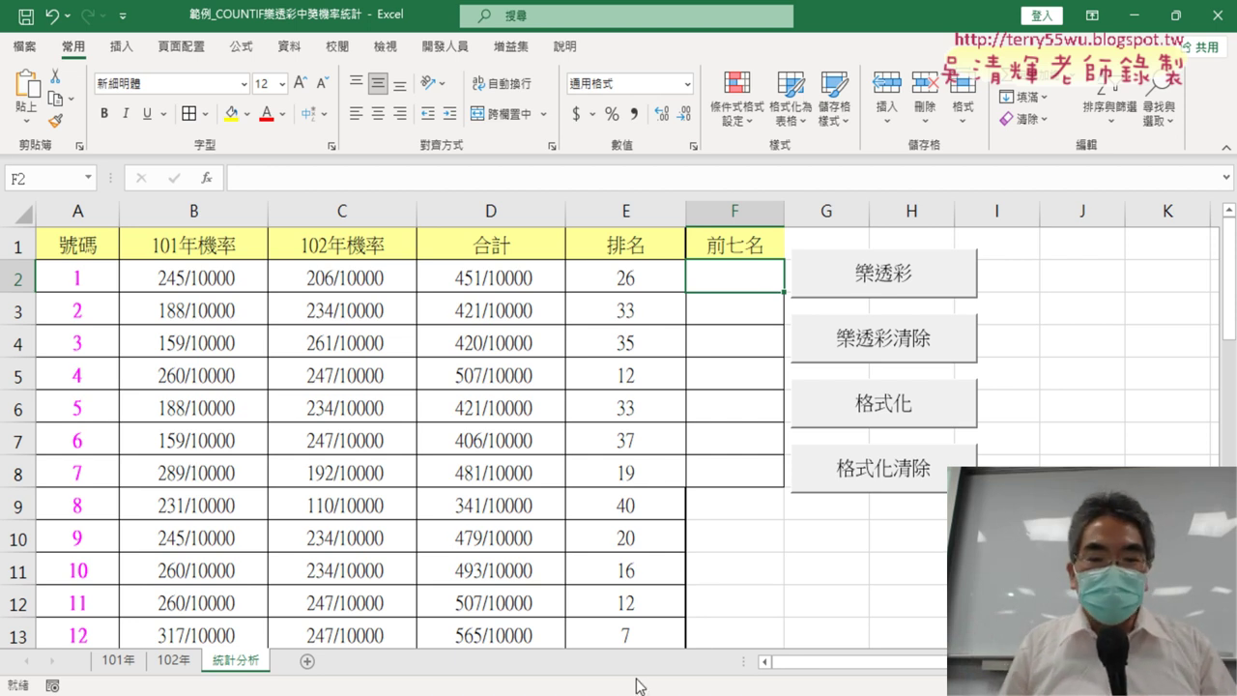
In Chrome's 大樂特歷史資料下載 document, follow the lotto-8.com link to the 大樂透 draw history page
left_click(638, 619)
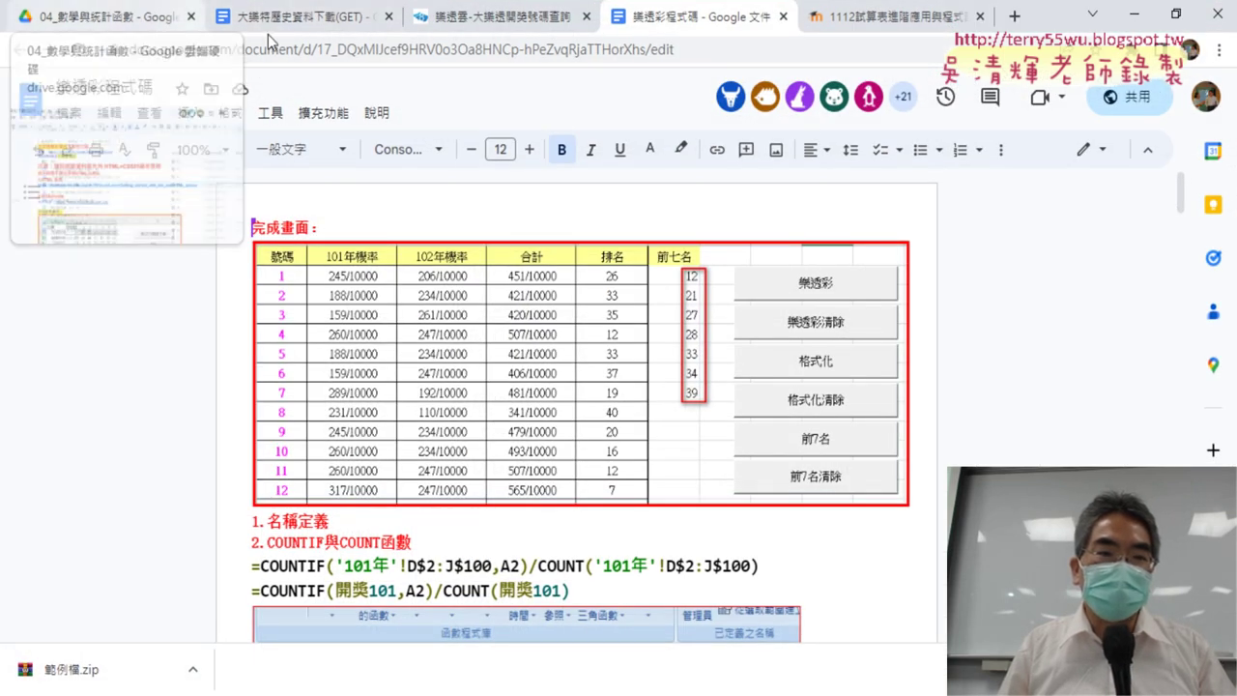
left_click(299, 18)
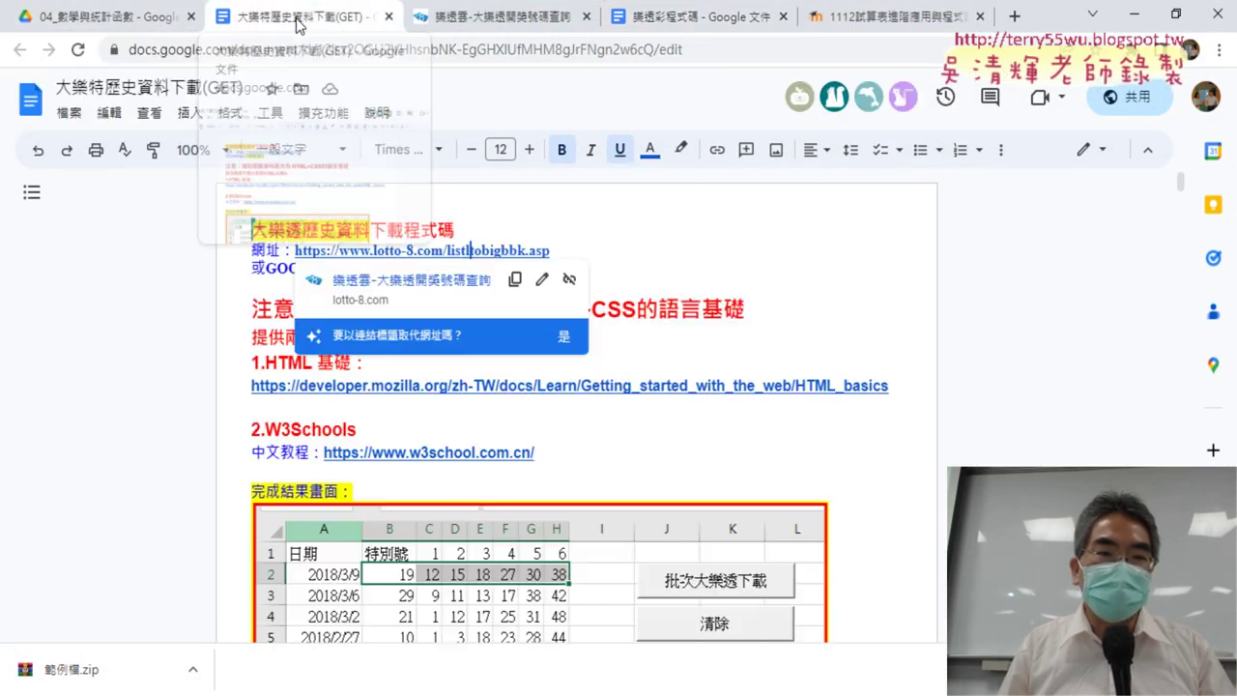
left_click(458, 281)
left_click(440, 250, "ctrl")
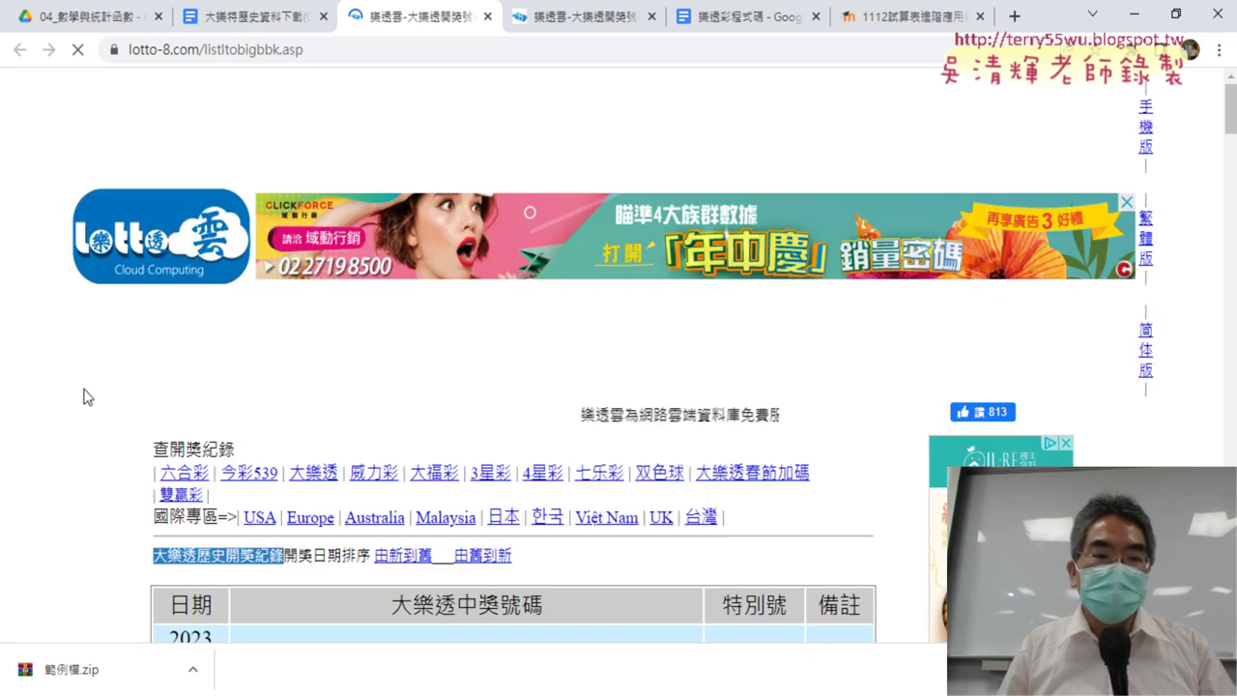
Open the 威力彩 draw history page on lotto-8.com
scroll(63, 382, "down", 1)
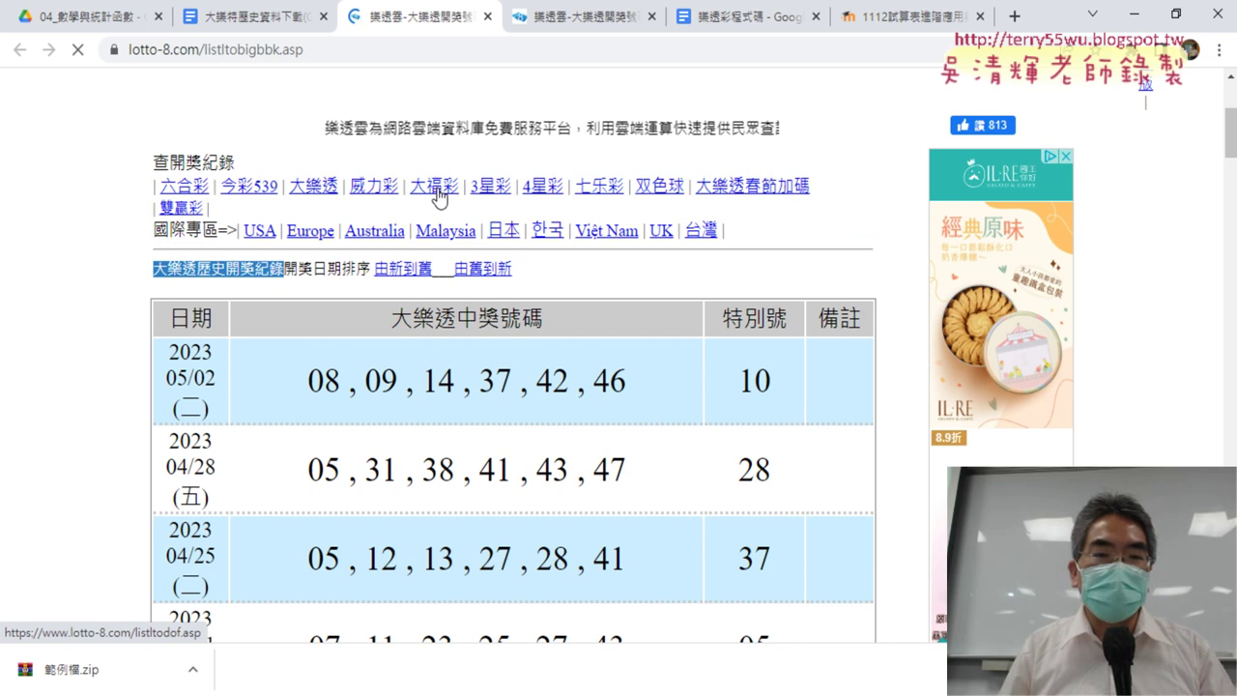
left_click(387, 185)
scroll(495, 268, "down", 2)
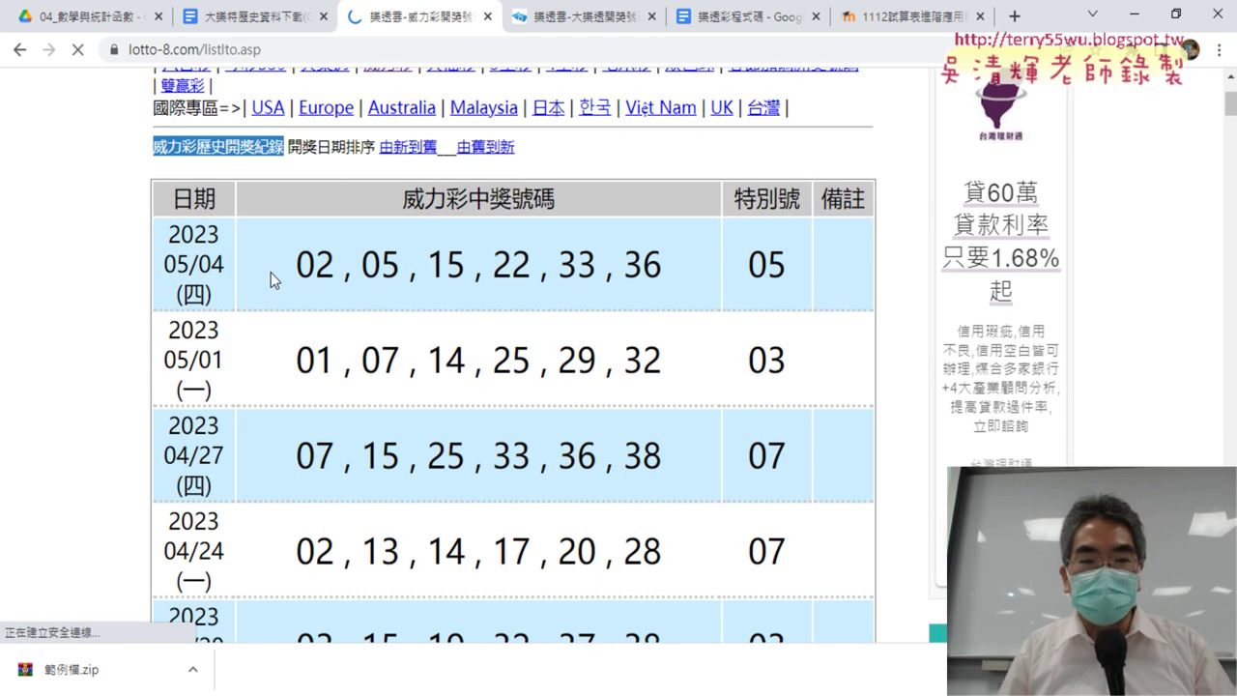
Select the 2023/05/04 draw numbers 02, 05, 15, 22, 33, 36 and special number 05
double_click(321, 272)
left_click_drag(320, 272, 810, 294)
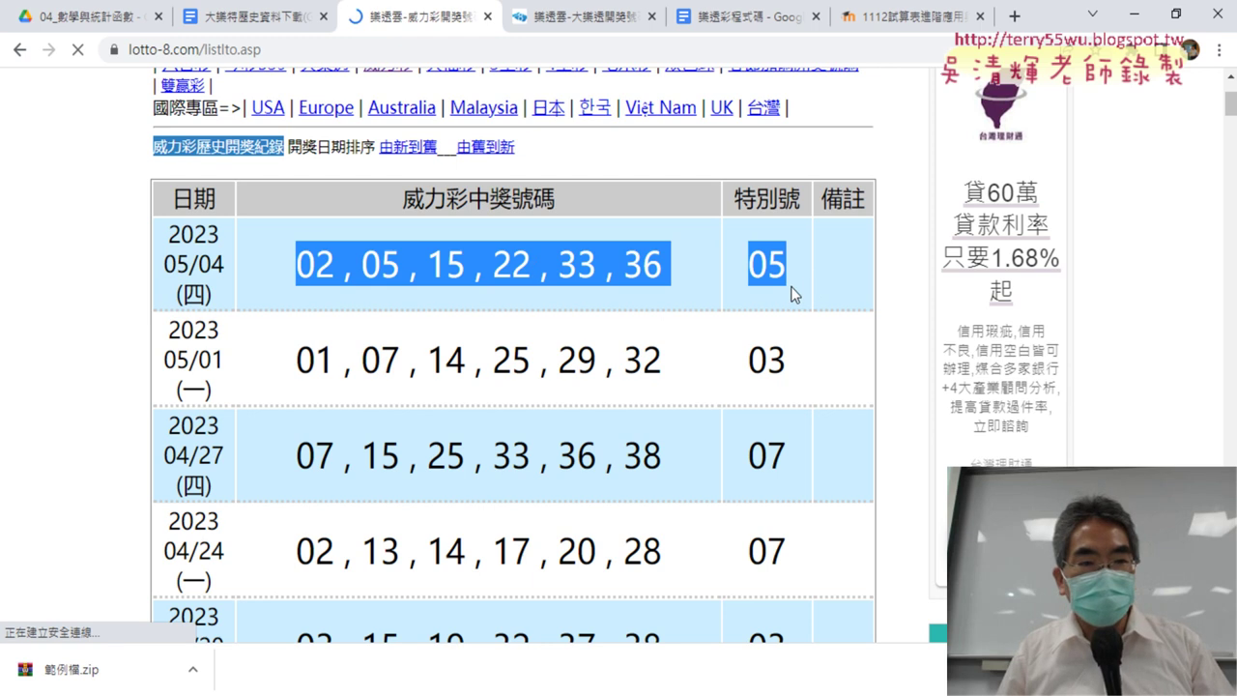
scroll(812, 289, "down", 2)
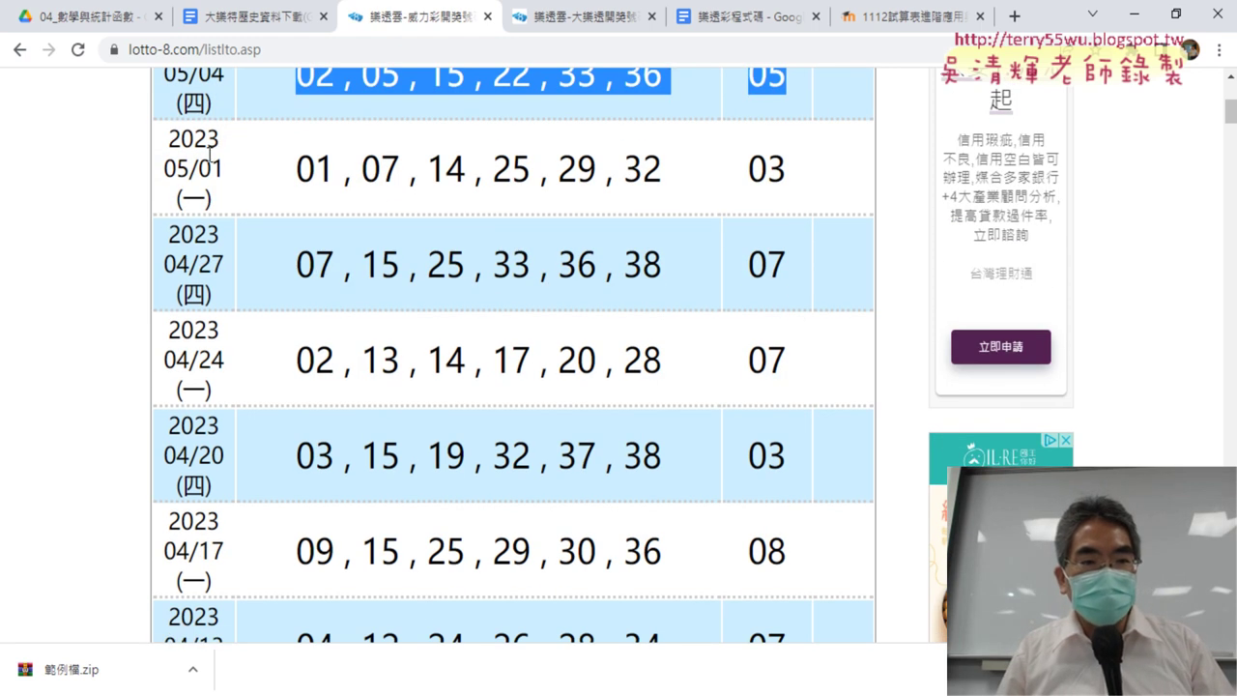
scroll(210, 155, "up", 1)
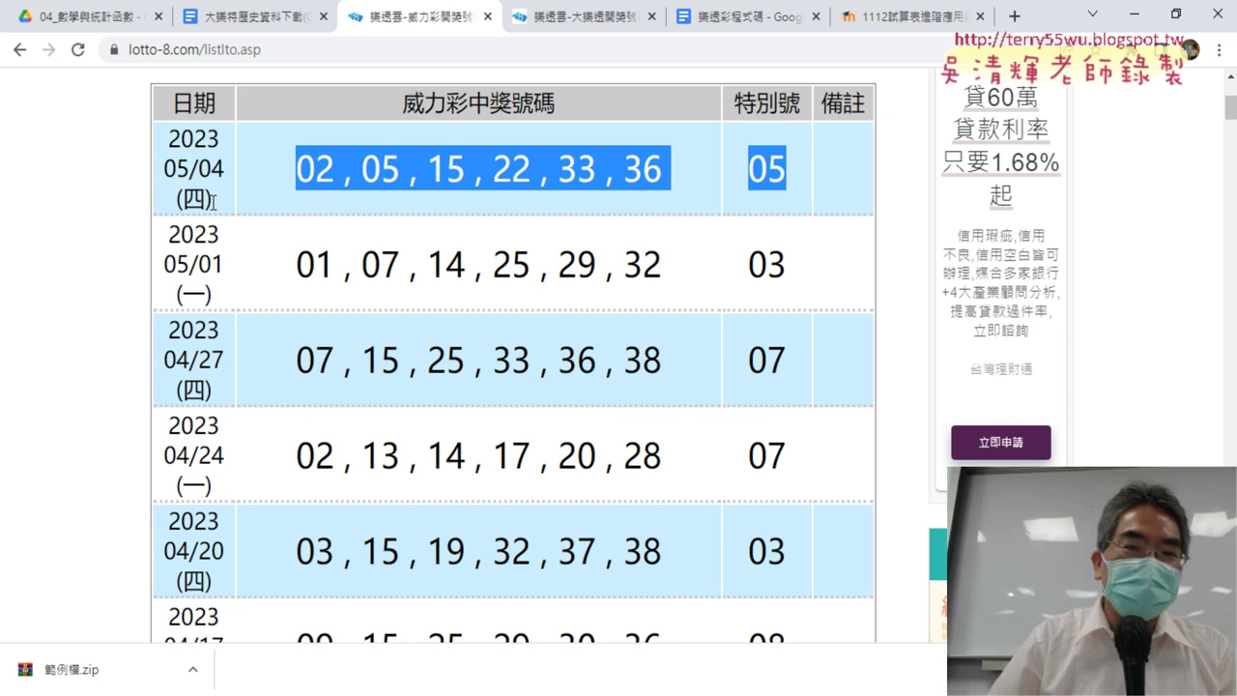
left_click(1134, 14)
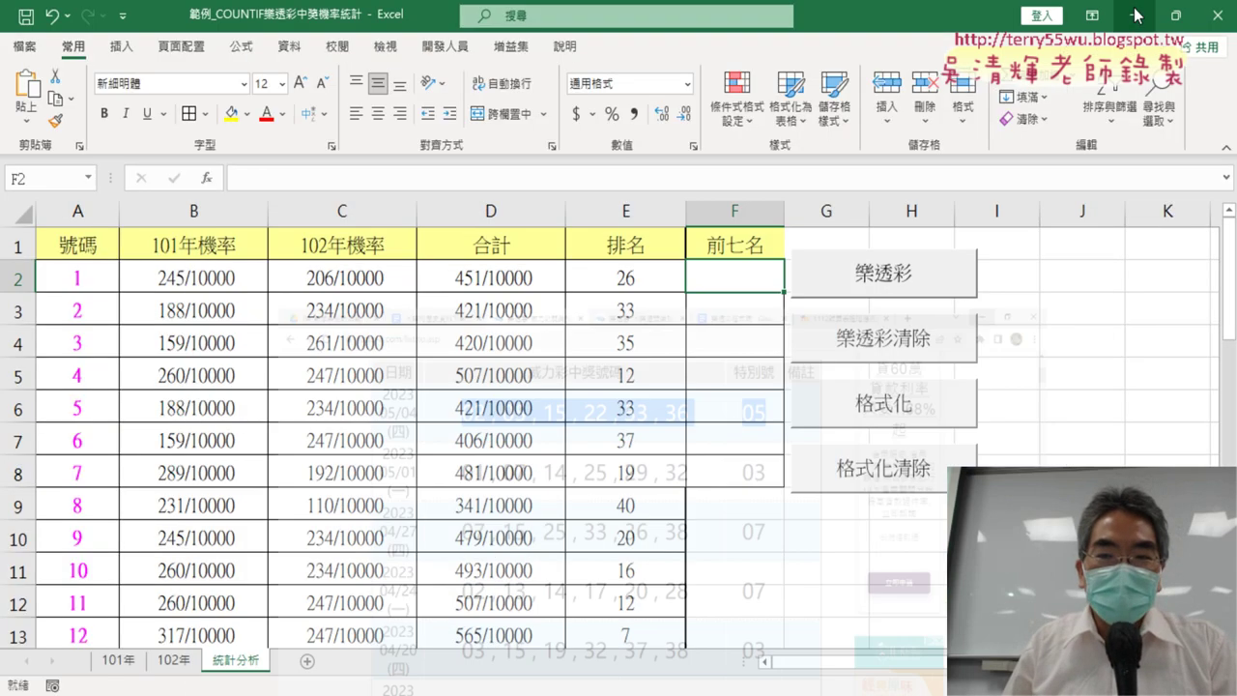
mouse_move(752, 280)
left_mouse_down()
mouse_move(753, 390)
mouse_move(736, 470)
left_mouse_up()
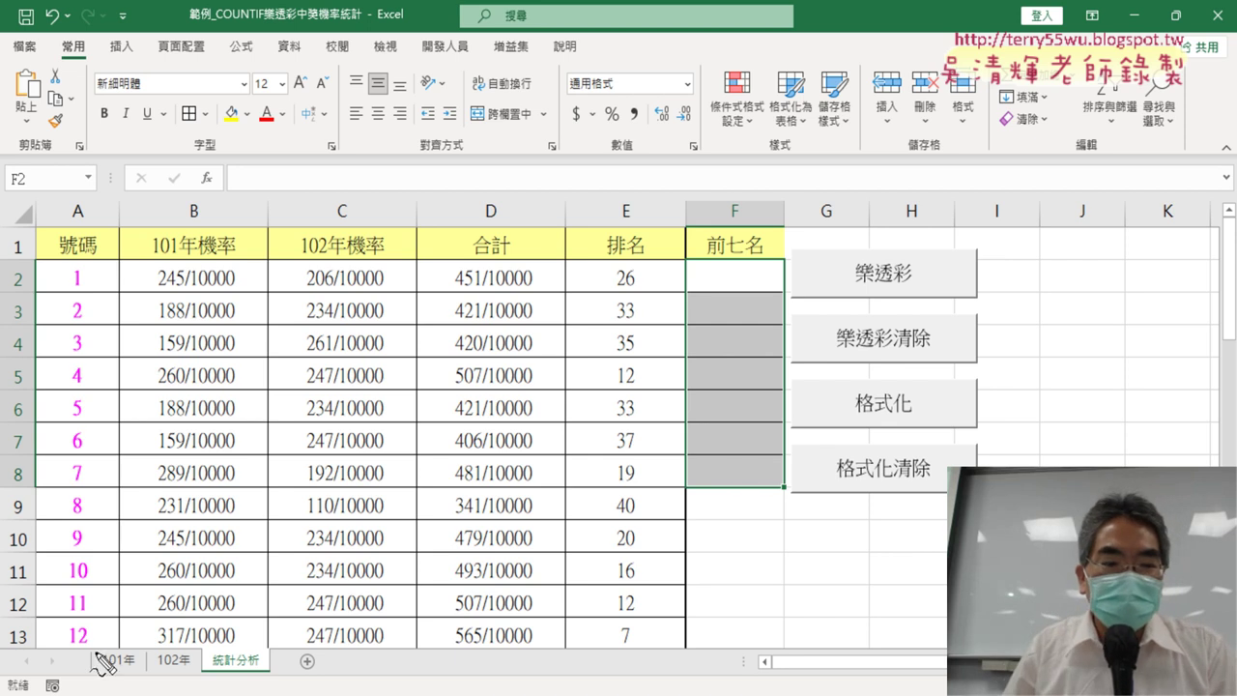
mouse_move(100, 639)
left_mouse_down()
mouse_move(85, 652)
mouse_move(711, 271)
mouse_move(732, 299)
left_mouse_up()
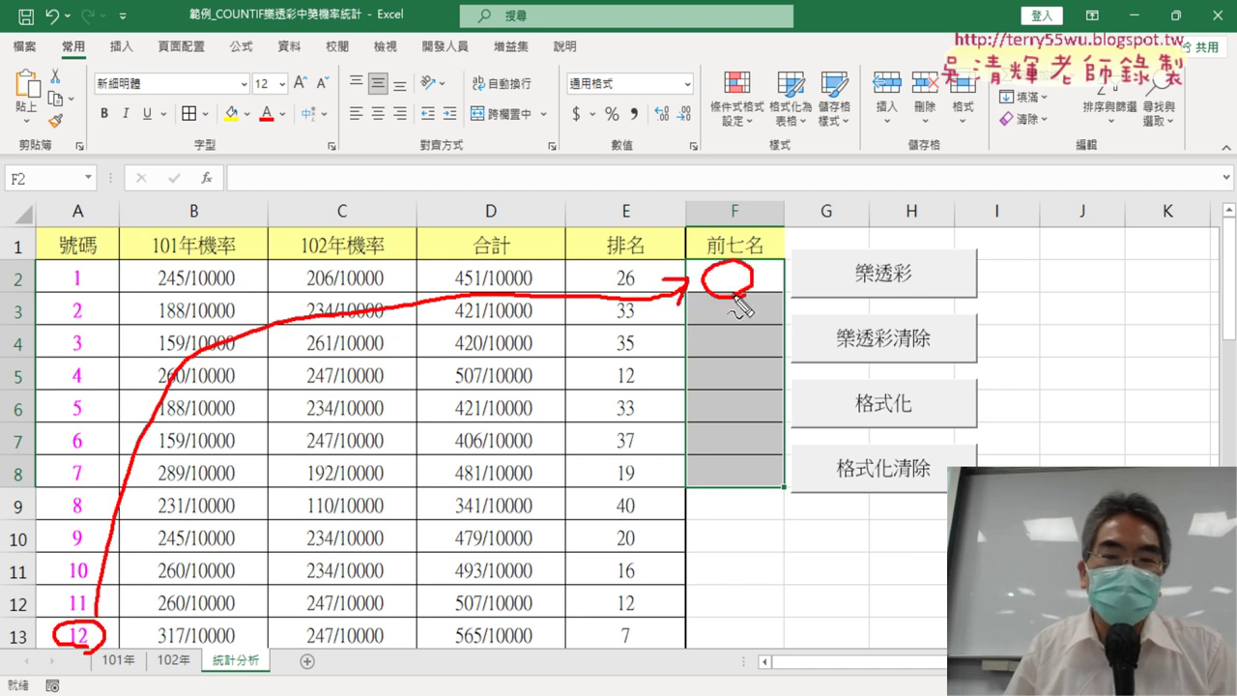